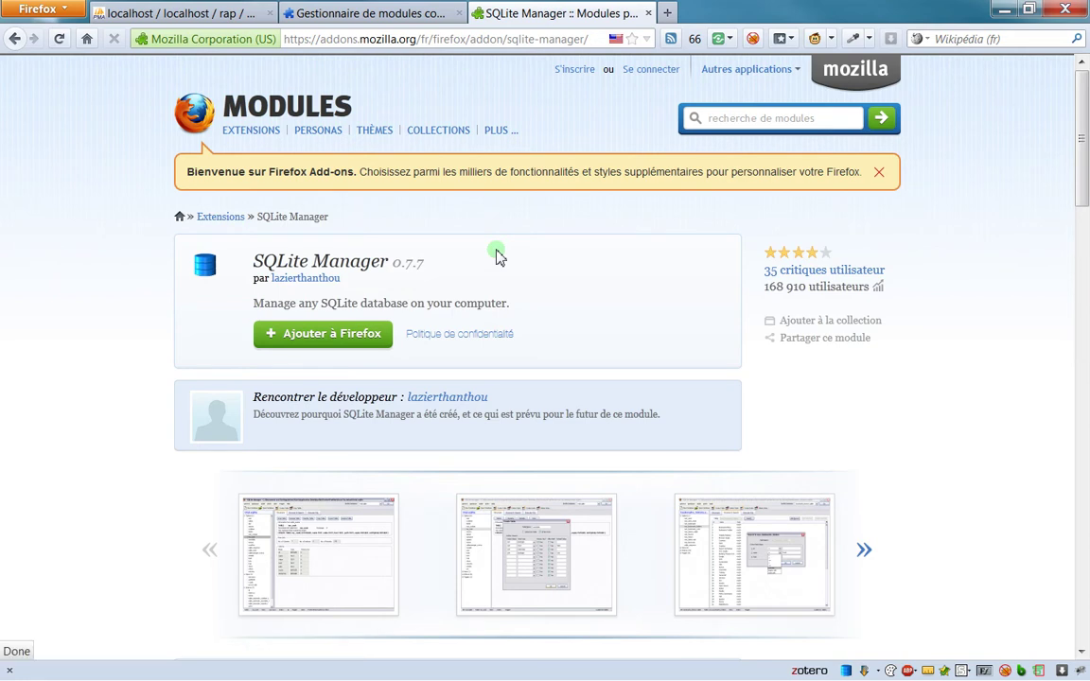
Find the SQLite Manager command among the browser's tools without launching it
key("alt+f")
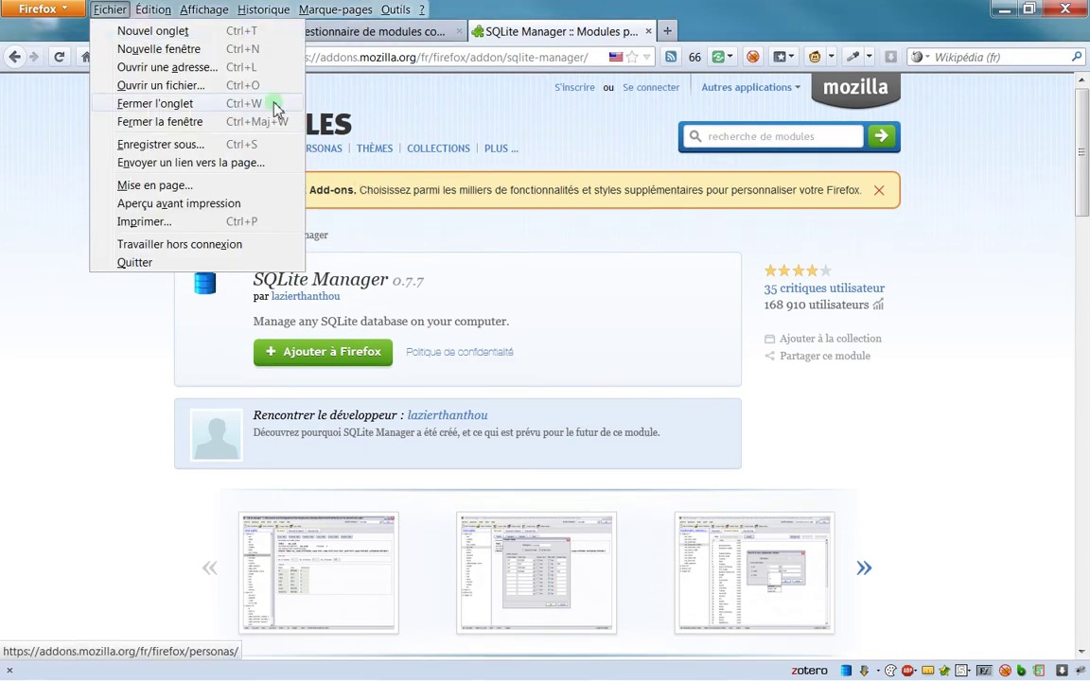
key("Escape")
left_click(396, 10)
mouse_move(345, 15)
mouse_move(395, 12)
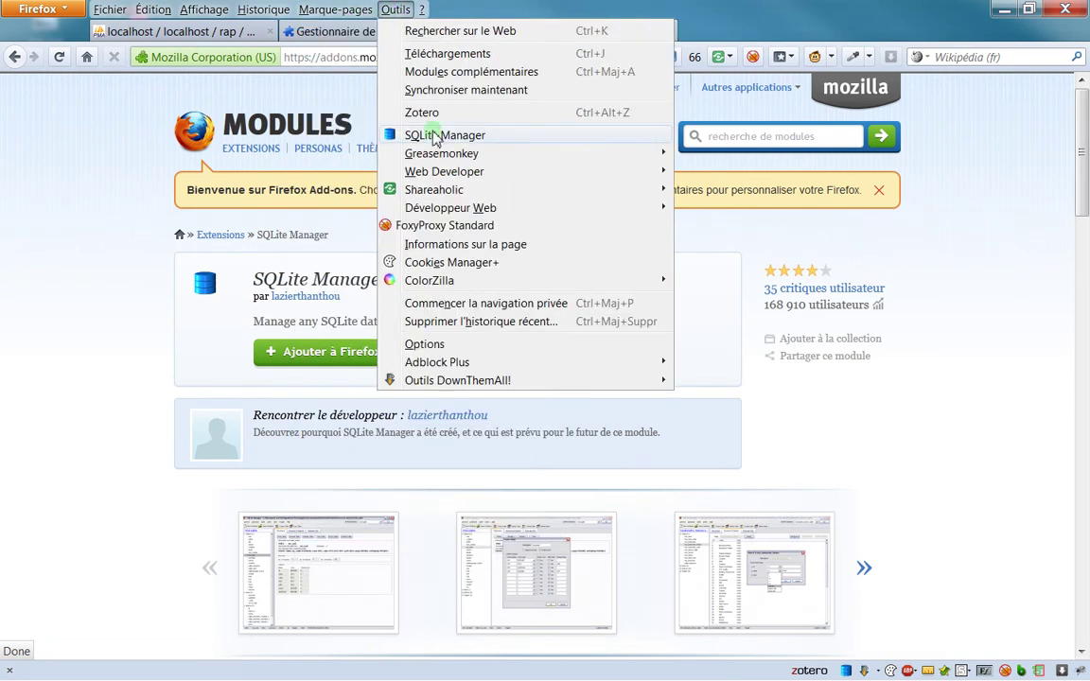
left_click(48, 260)
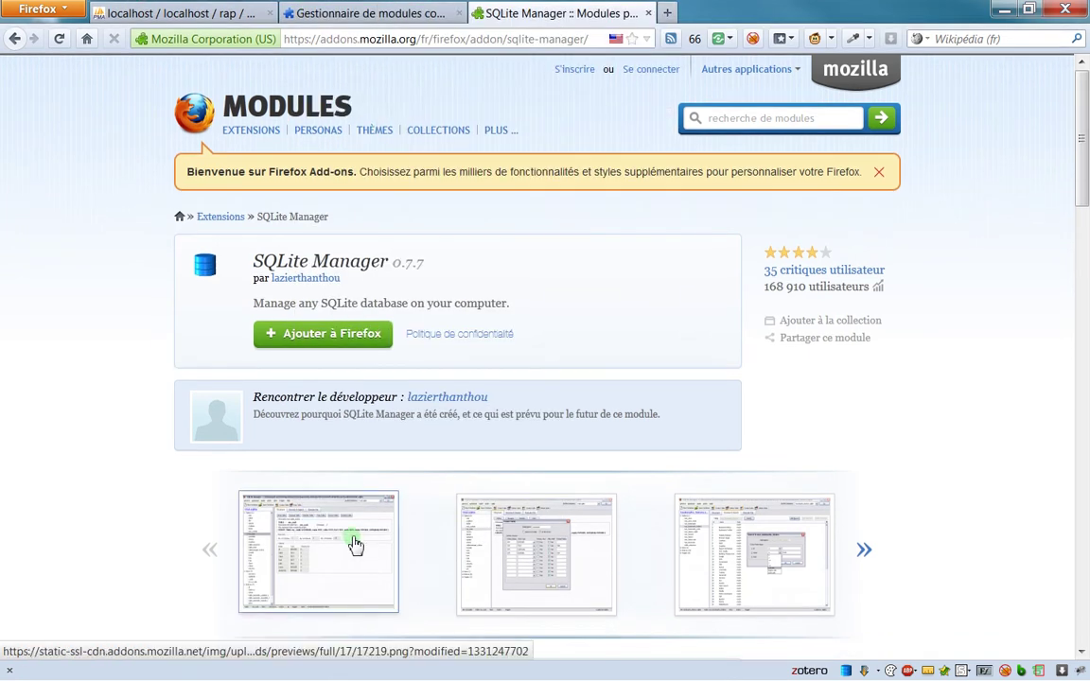
Look through the items available for customizing the browser's toolbars, and close the customization window
right_click(763, 670)
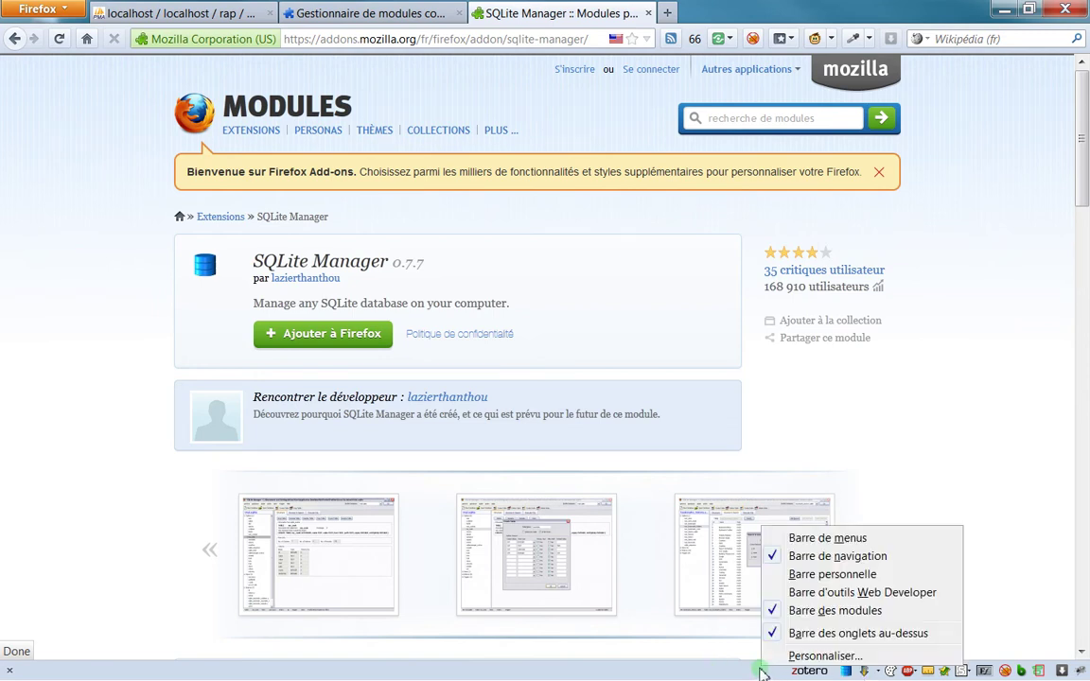
left_click(819, 657)
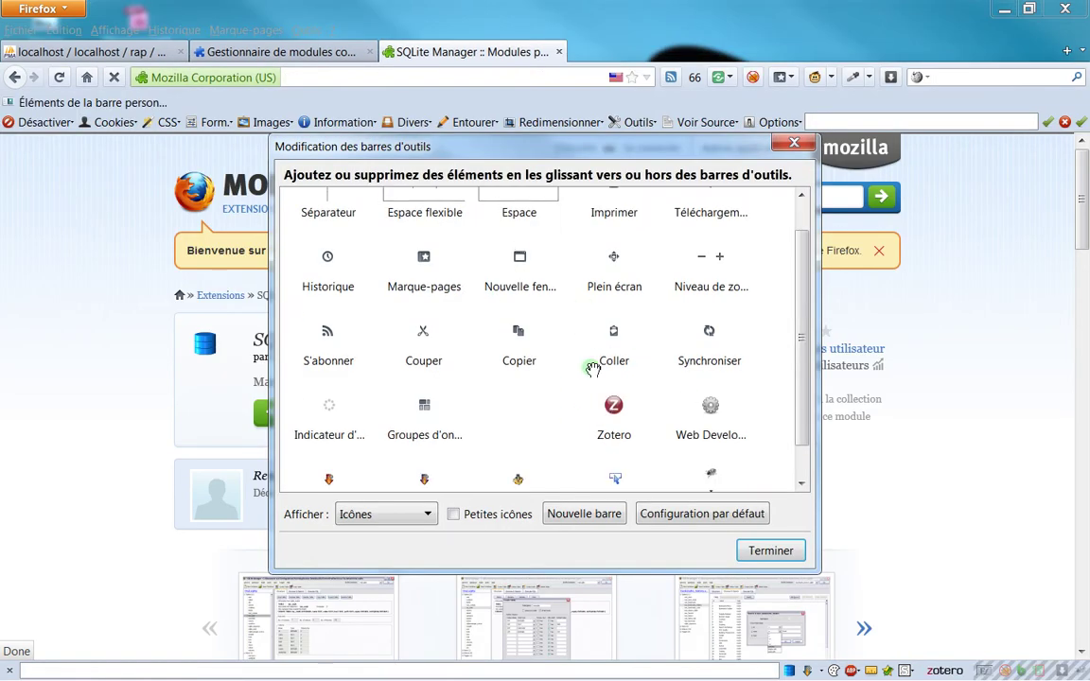
scroll(591, 369, "down", 2)
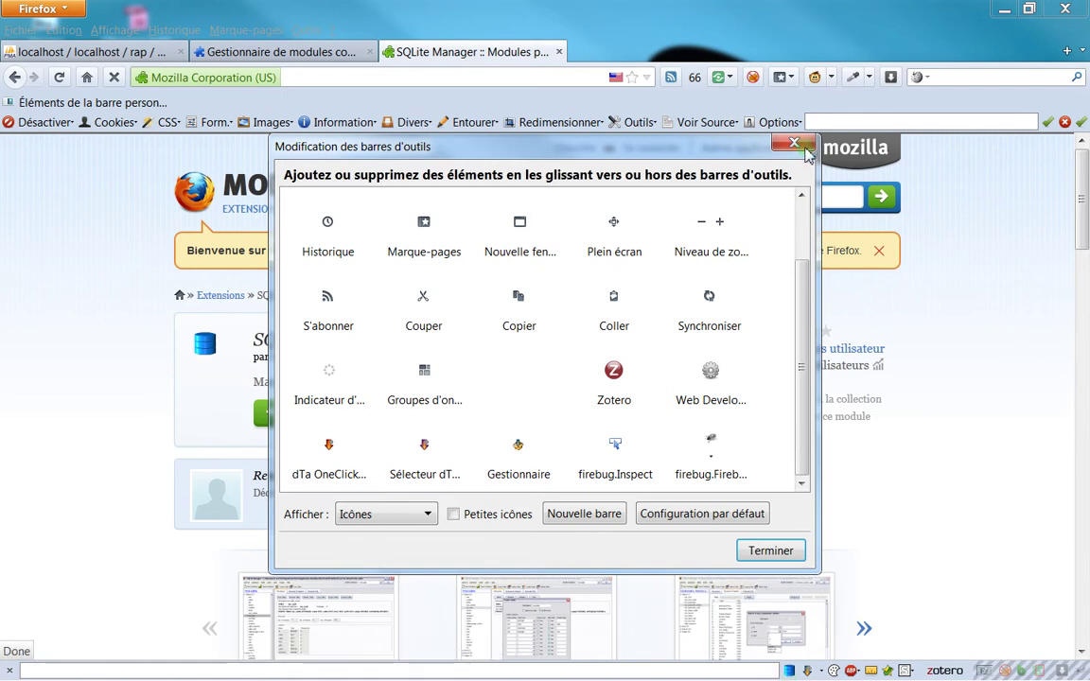
left_click(803, 148)
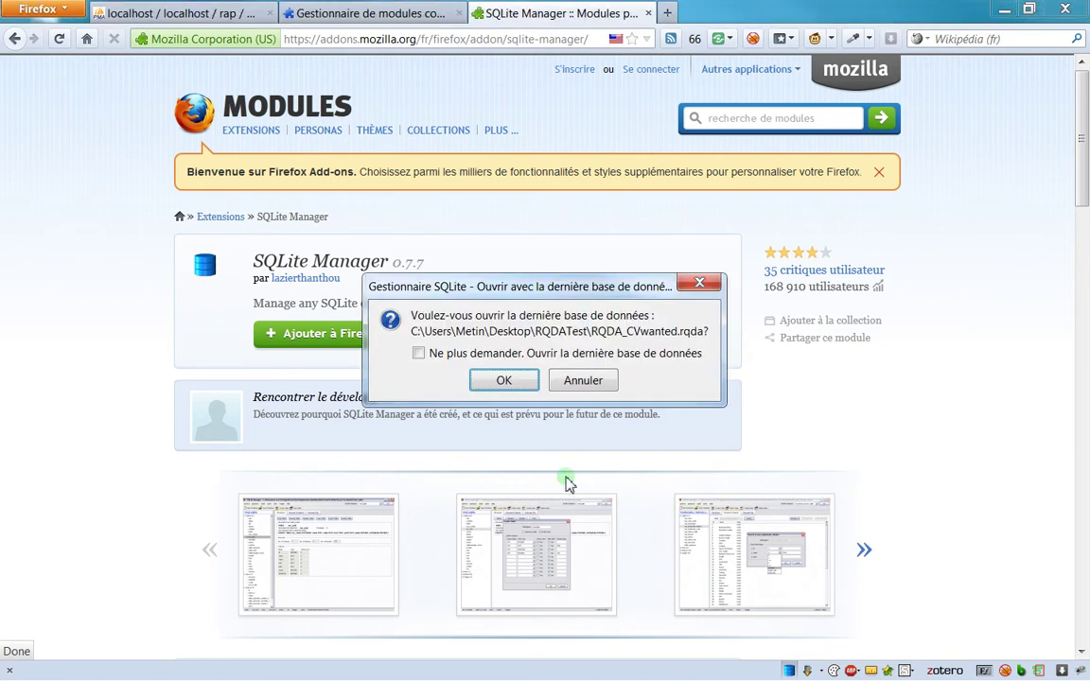
Start SQLite Manager without reopening the last used database
left_click(581, 388)
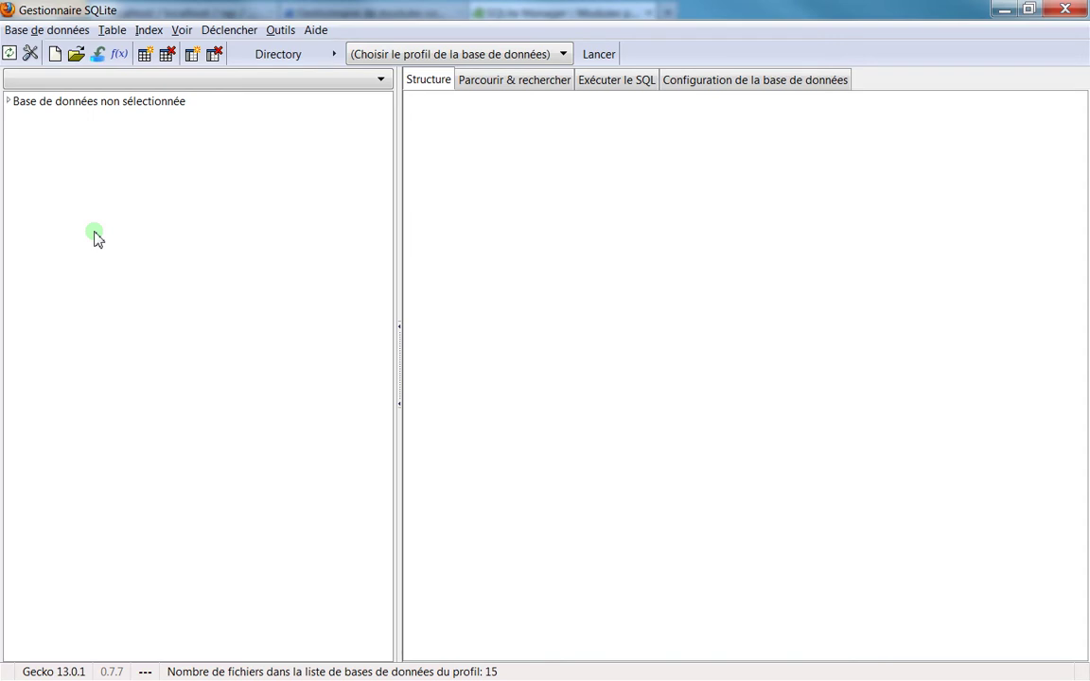
left_click_drag(231, 8, 294, 2)
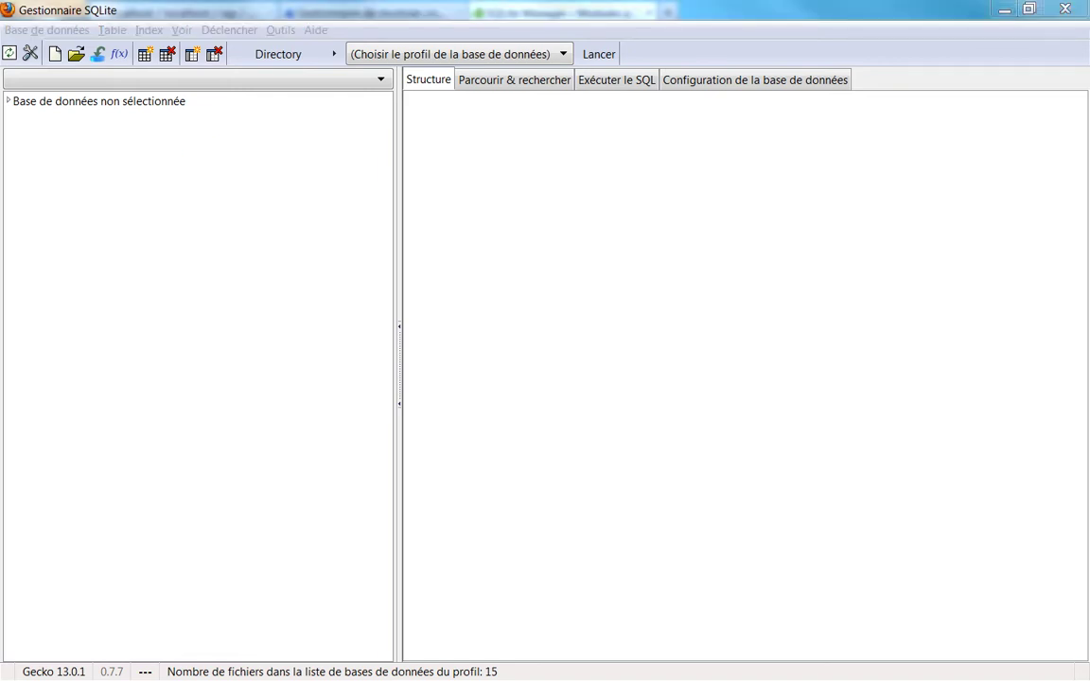
Bring up the RQDA project window and review its files, codes, code categories, cases, attributes and file categories, then move it aside
left_click_drag(0, 111, 394, 103)
left_click(579, 170)
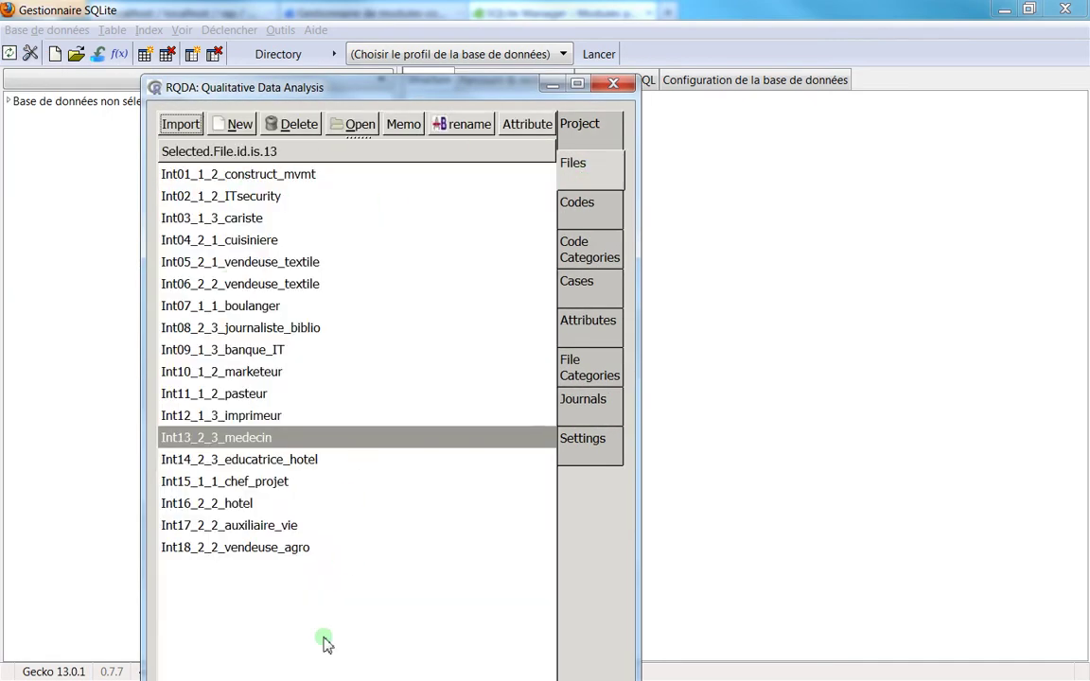
left_click(610, 213)
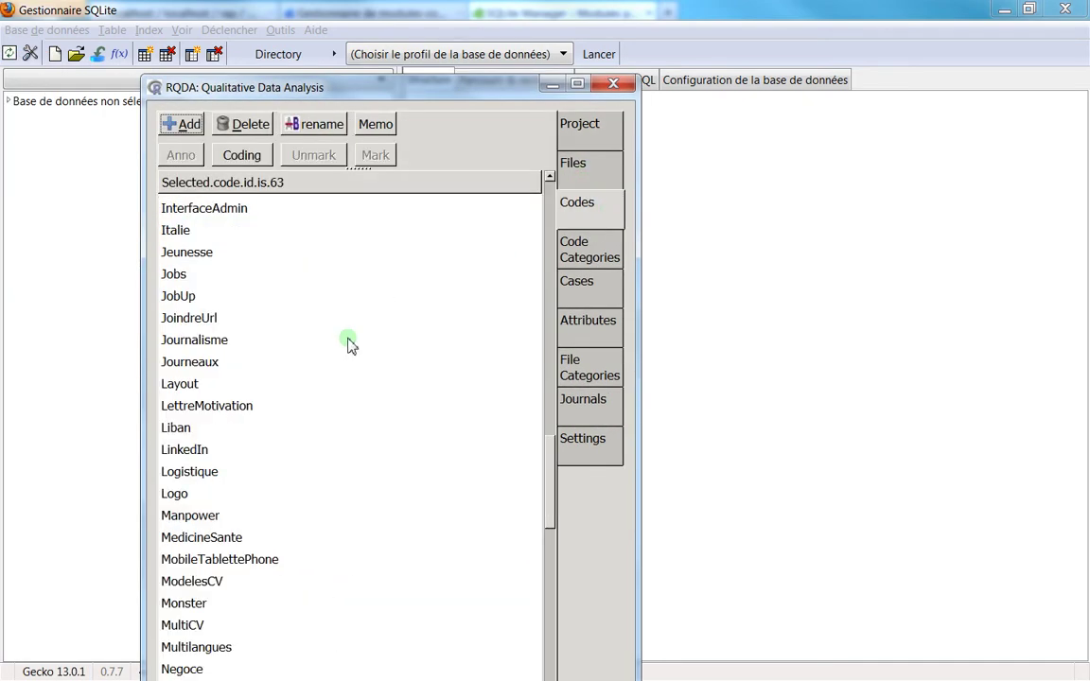
scroll(350, 344, "down", 5)
left_click(577, 253)
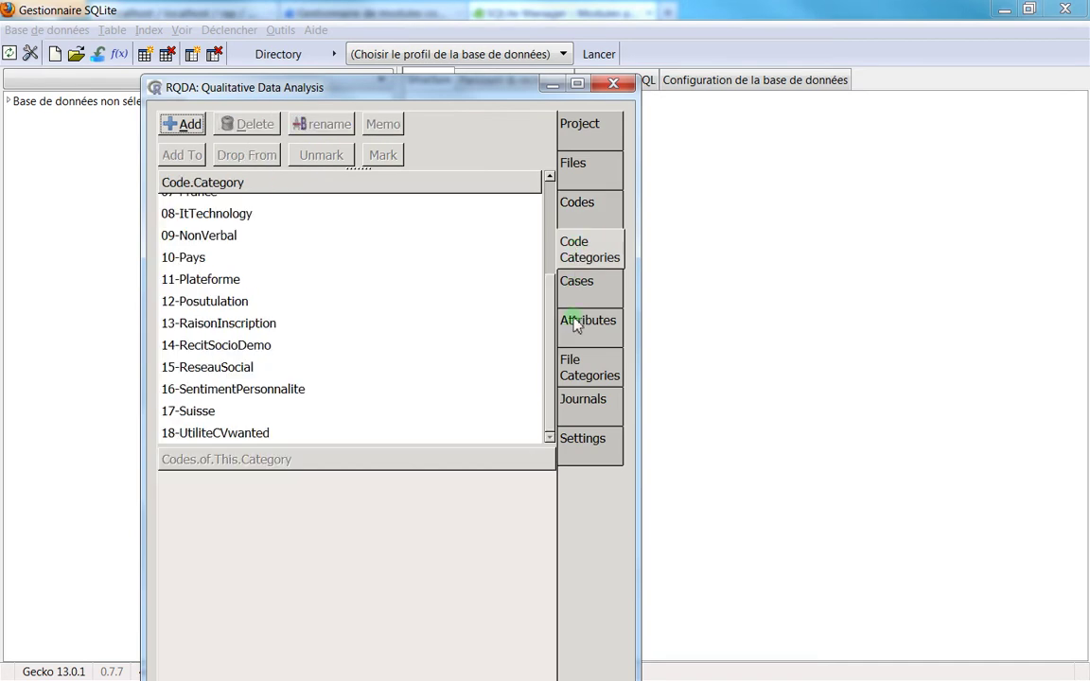
left_click(568, 286)
left_click(606, 333)
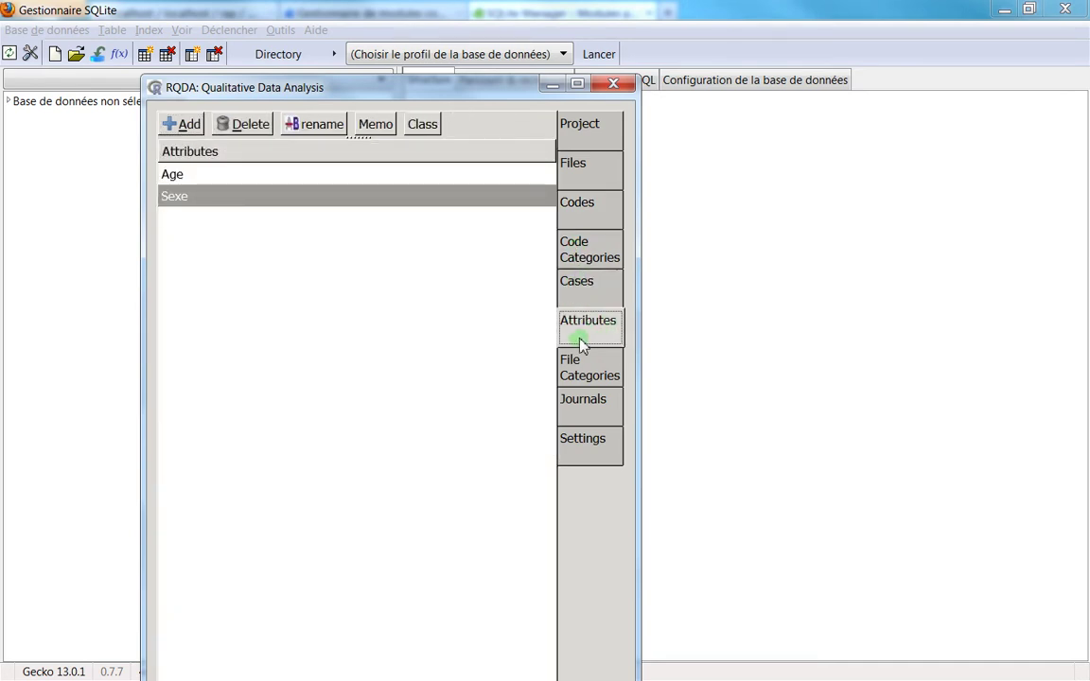
left_click(579, 361)
left_click_drag(485, 97, 42, 105)
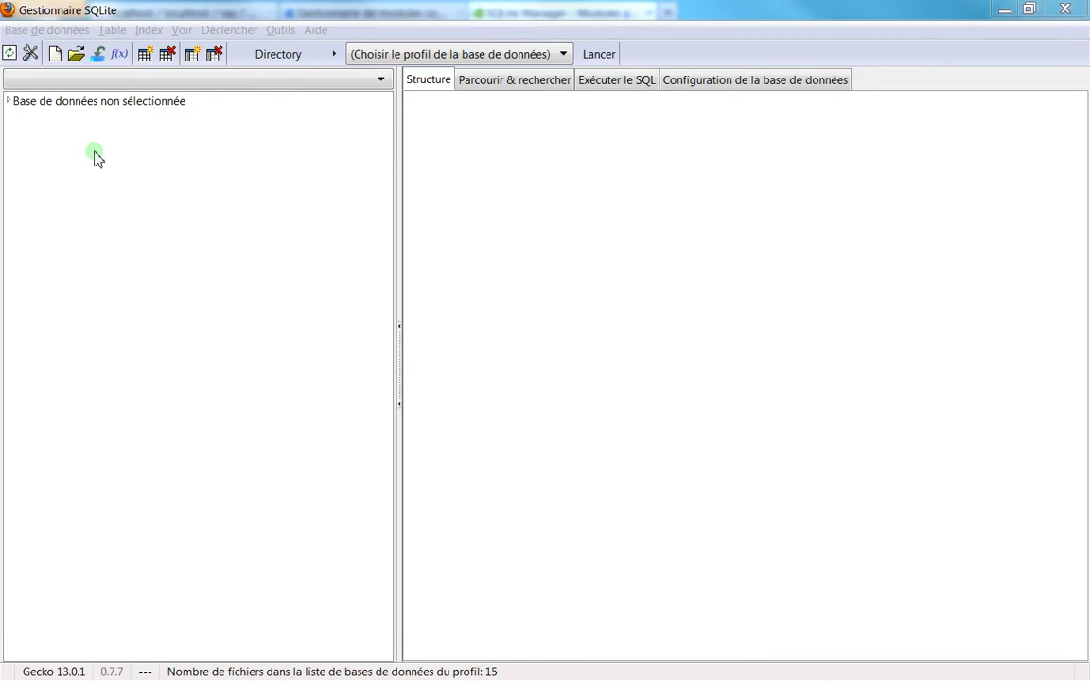
Open the RQDA_CVwanted.rqda database from the RQDATest folder in SQLite Manager by giving its full file path
left_click(95, 156)
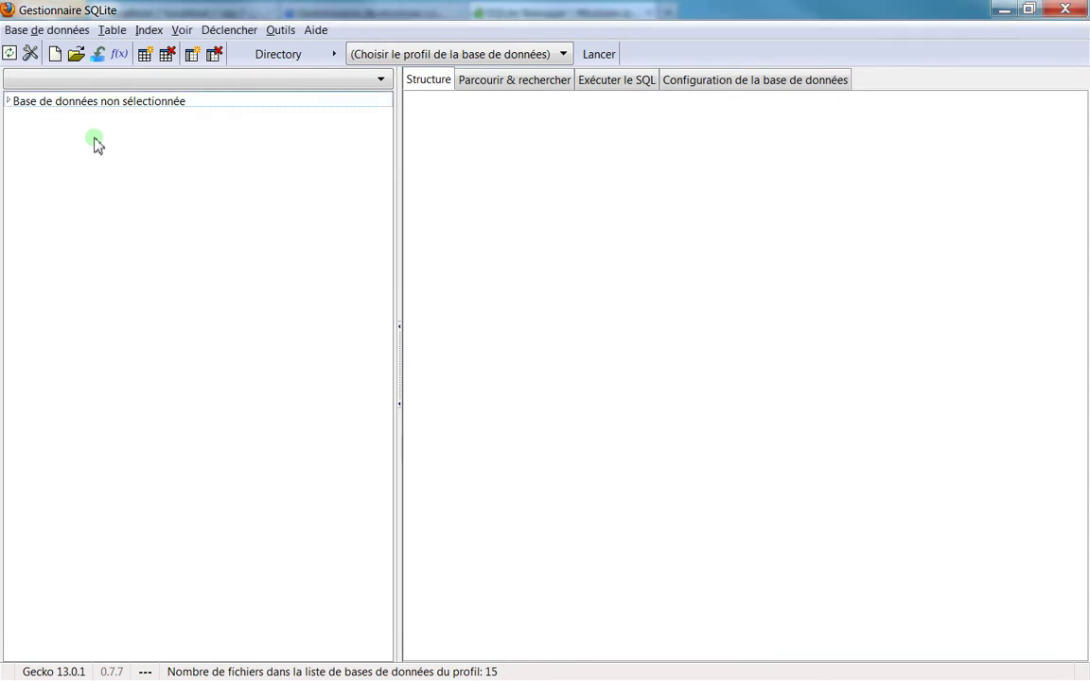
left_click(75, 56)
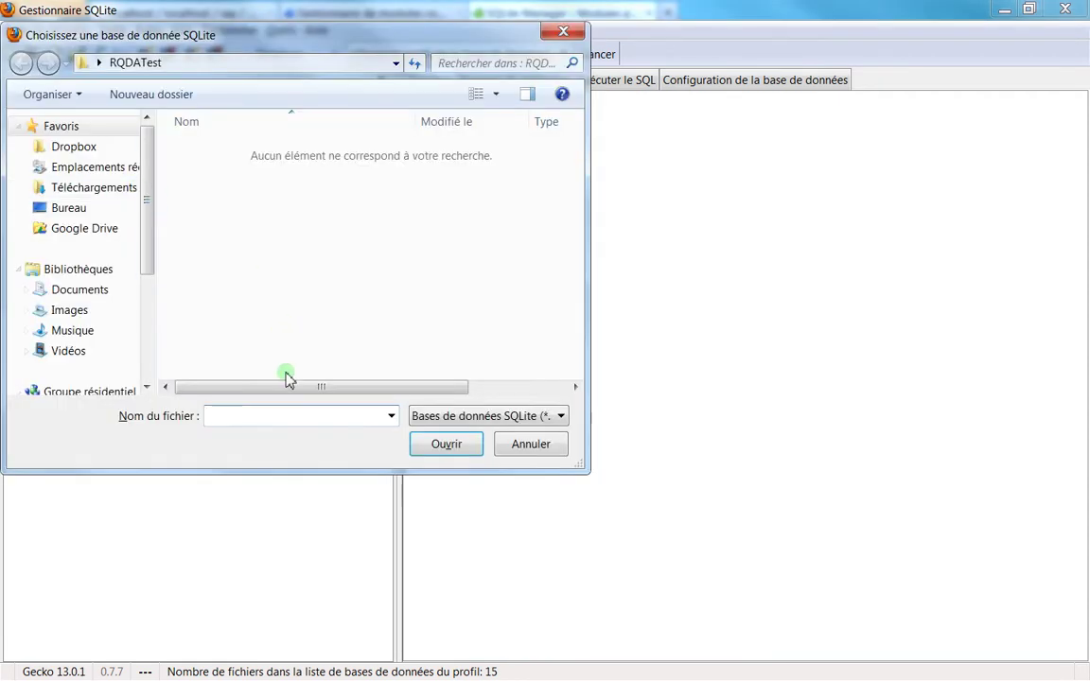
key("ctrl+v")
left_click_drag(363, 416, 554, 448)
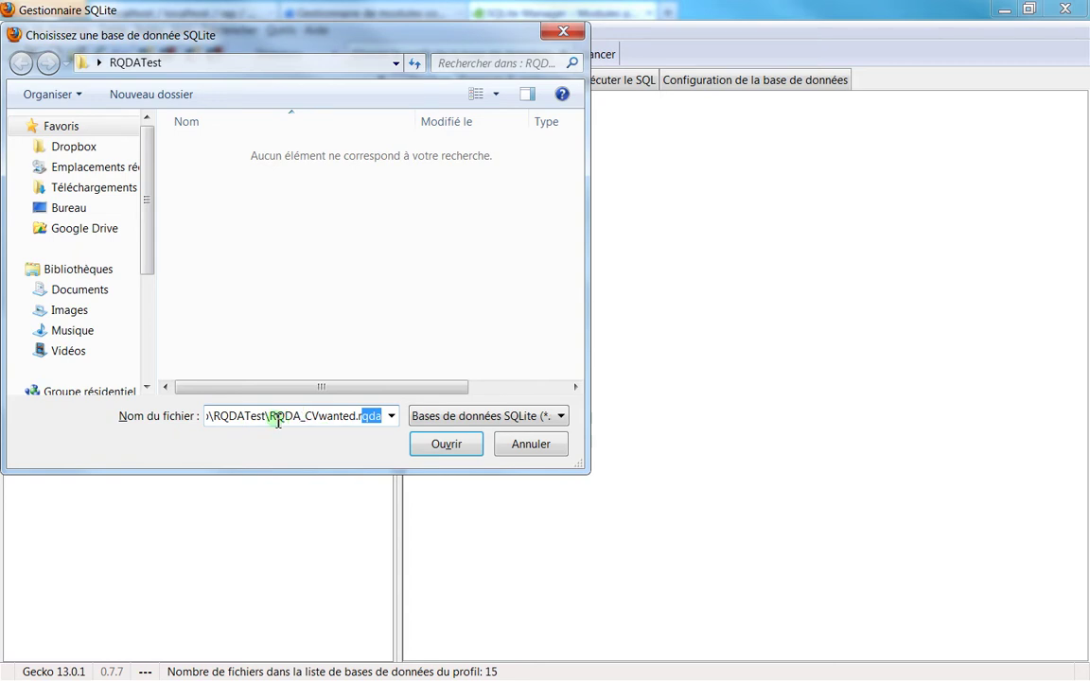
left_click(457, 451)
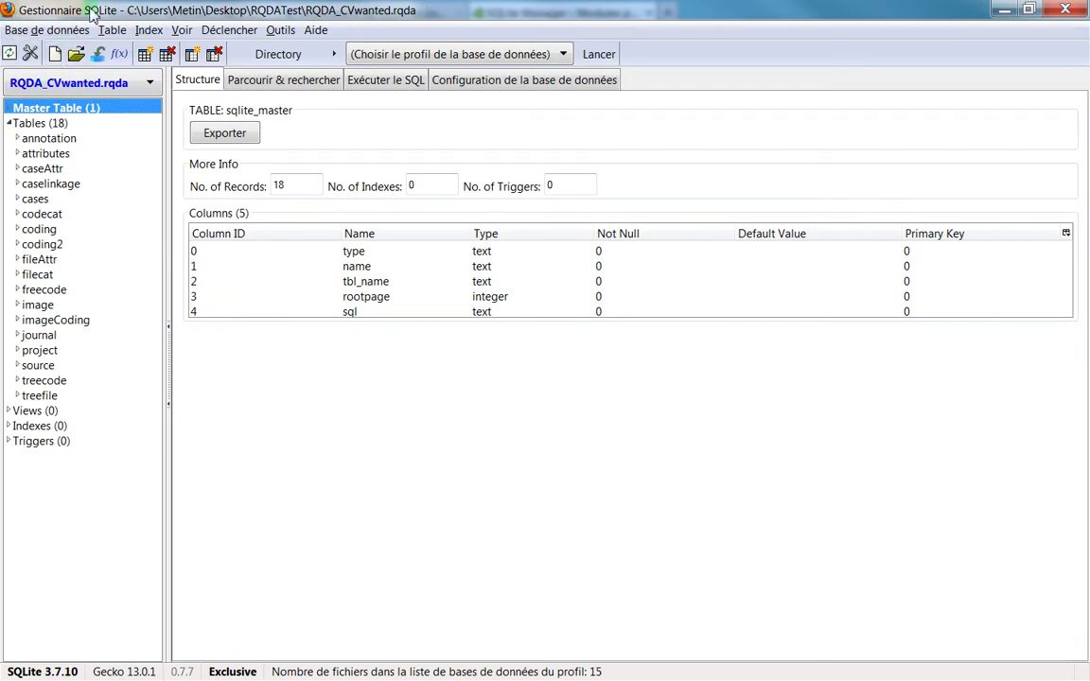
Expand the annotation table in the database tree and review its columns from fid to status
mouse_move(357, 9)
left_mouse_down()
mouse_move(421, 180)
mouse_move(341, 180)
mouse_move(379, 190)
mouse_move(360, 2)
left_mouse_up()
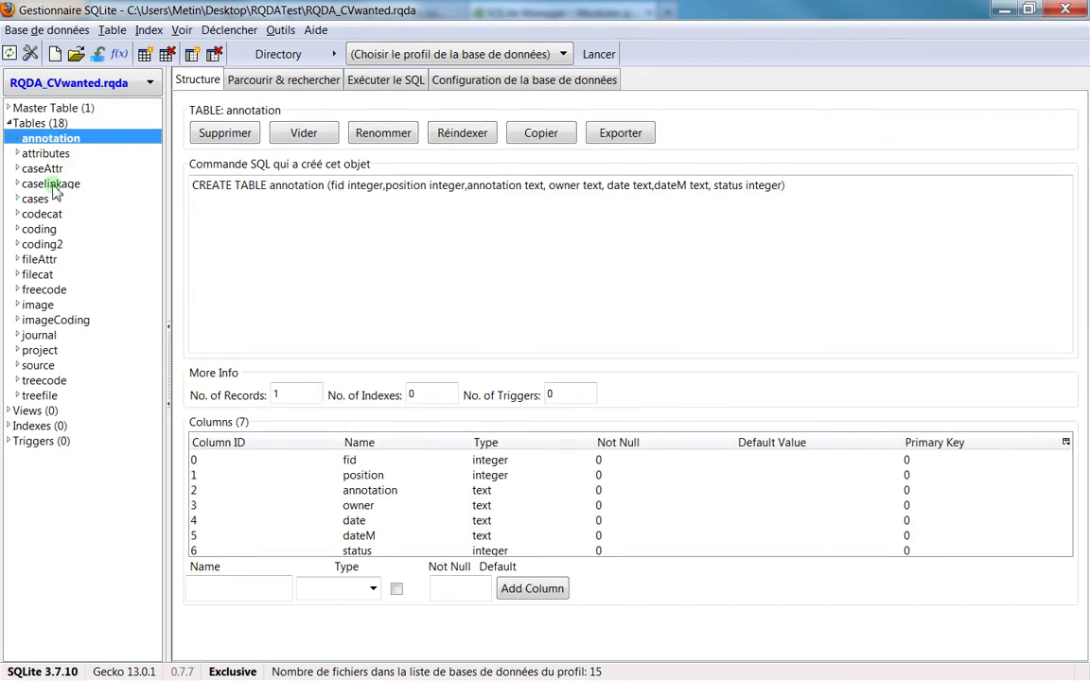
left_click(17, 138)
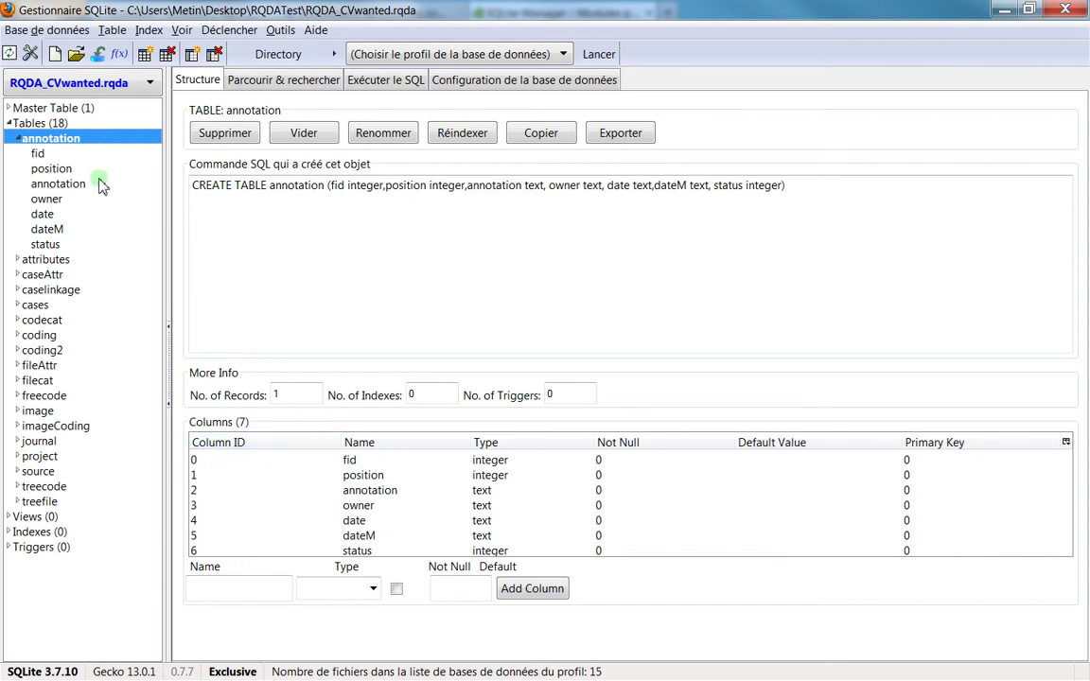
left_click(49, 171)
left_click(45, 185)
left_click(44, 200)
left_click(38, 185)
left_click(41, 215)
left_click(44, 230)
left_click(44, 244)
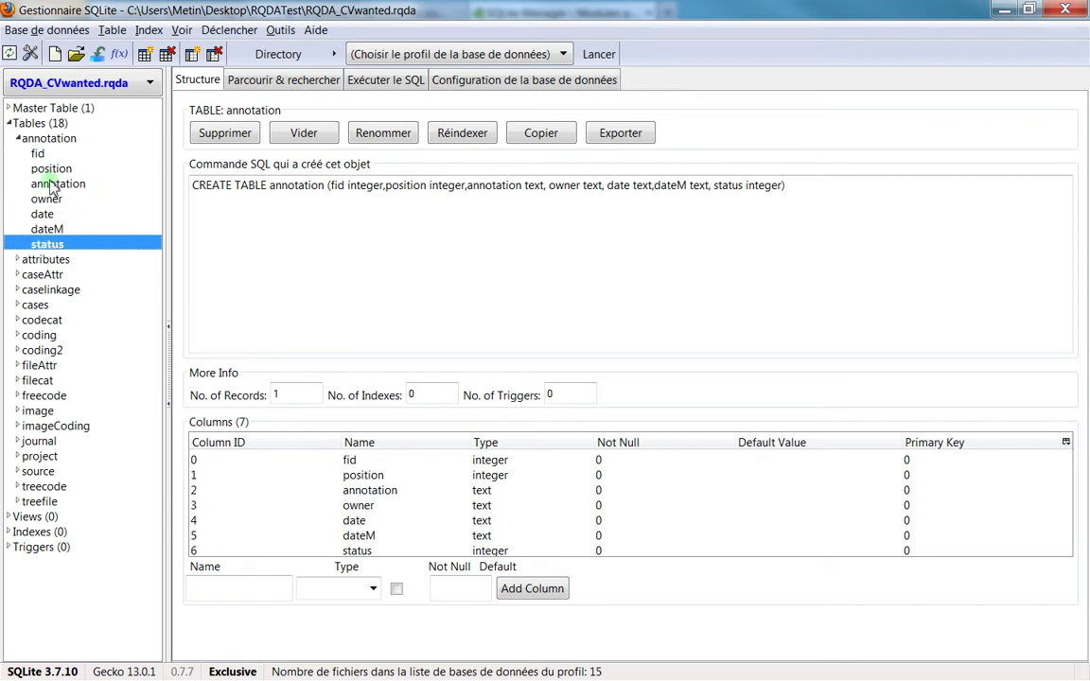
left_click(42, 154)
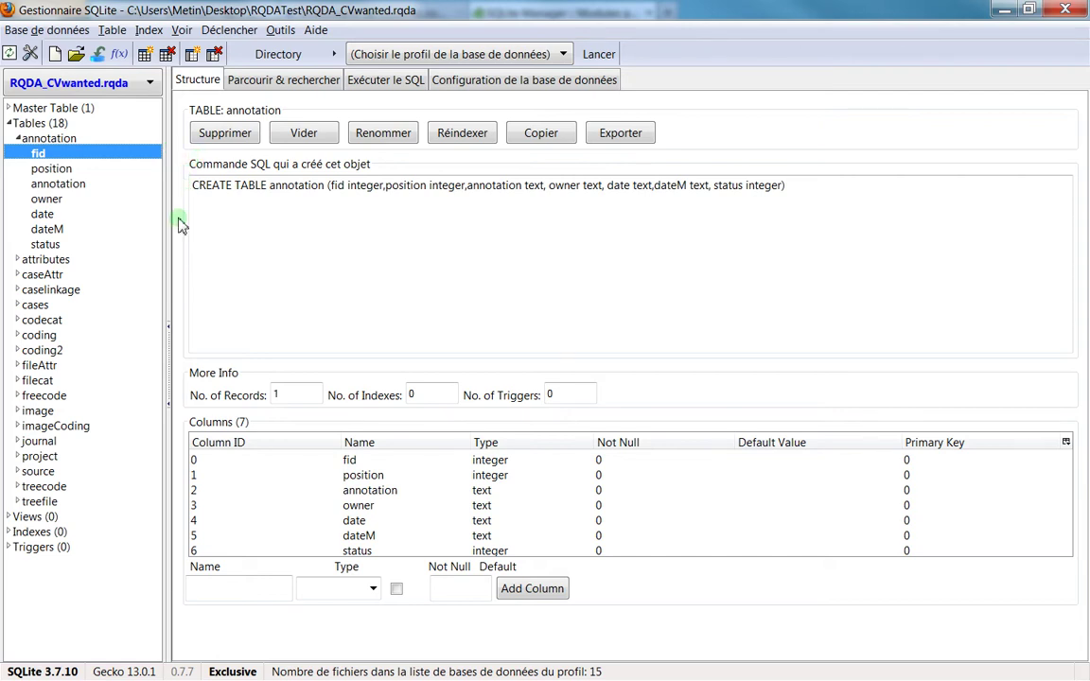
left_click(58, 169)
left_click(61, 183)
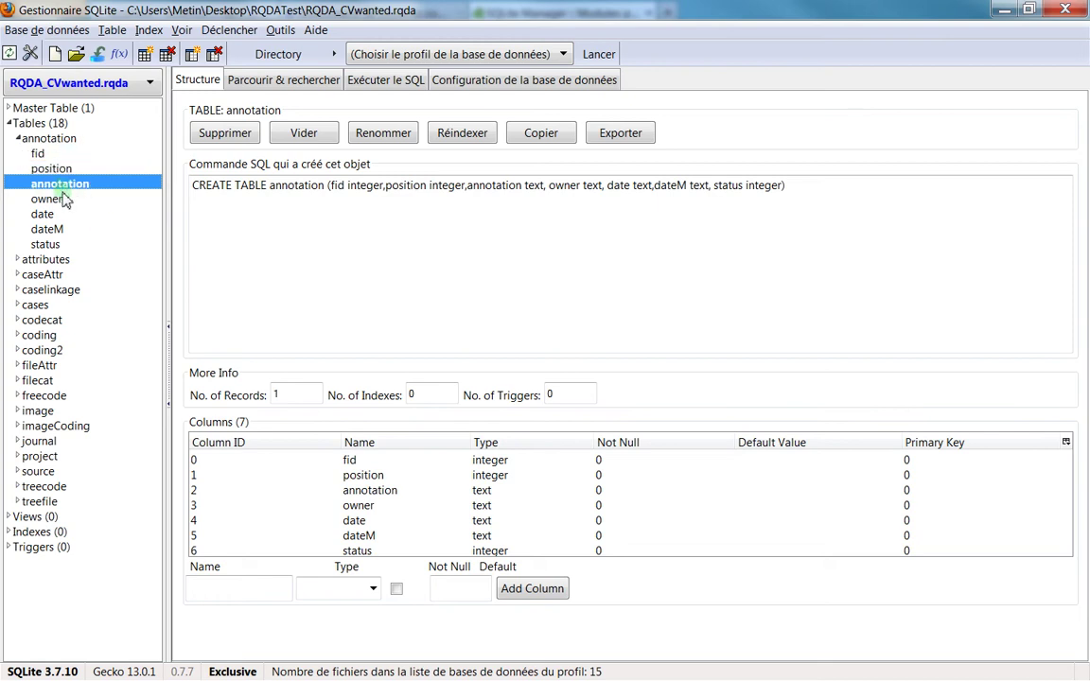
left_click_drag(68, 243, 71, 155)
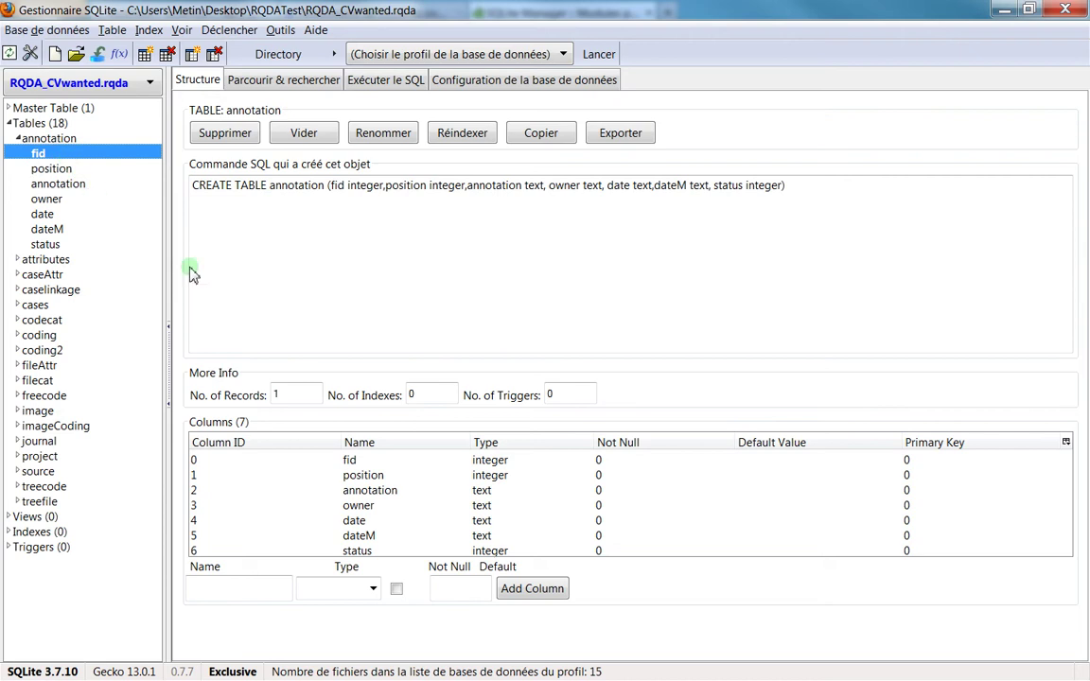
Examine the data types of the fid, annotation and position columns in the annotation table's structure
left_click(331, 460)
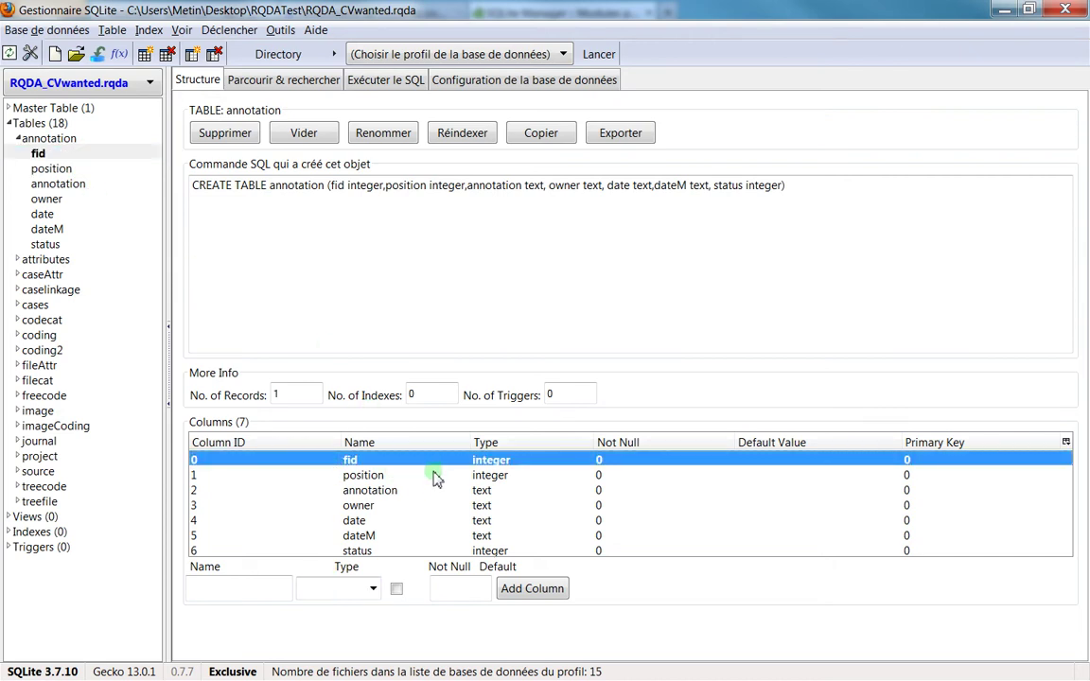
left_click(480, 490)
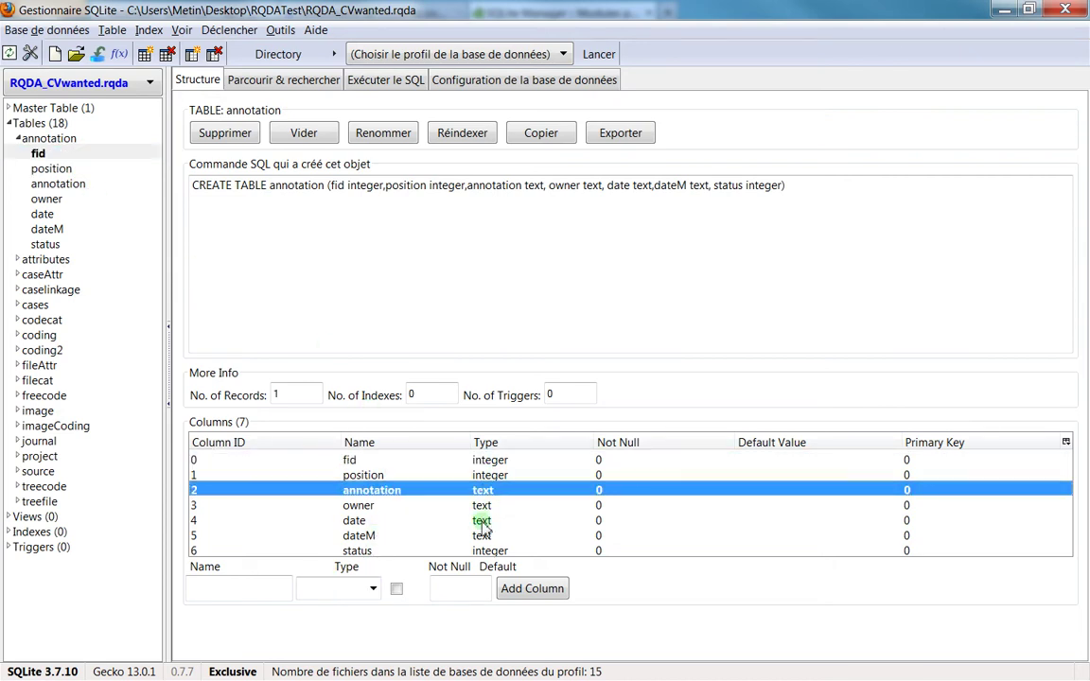
left_click(503, 478)
key("Up")
left_click(496, 479)
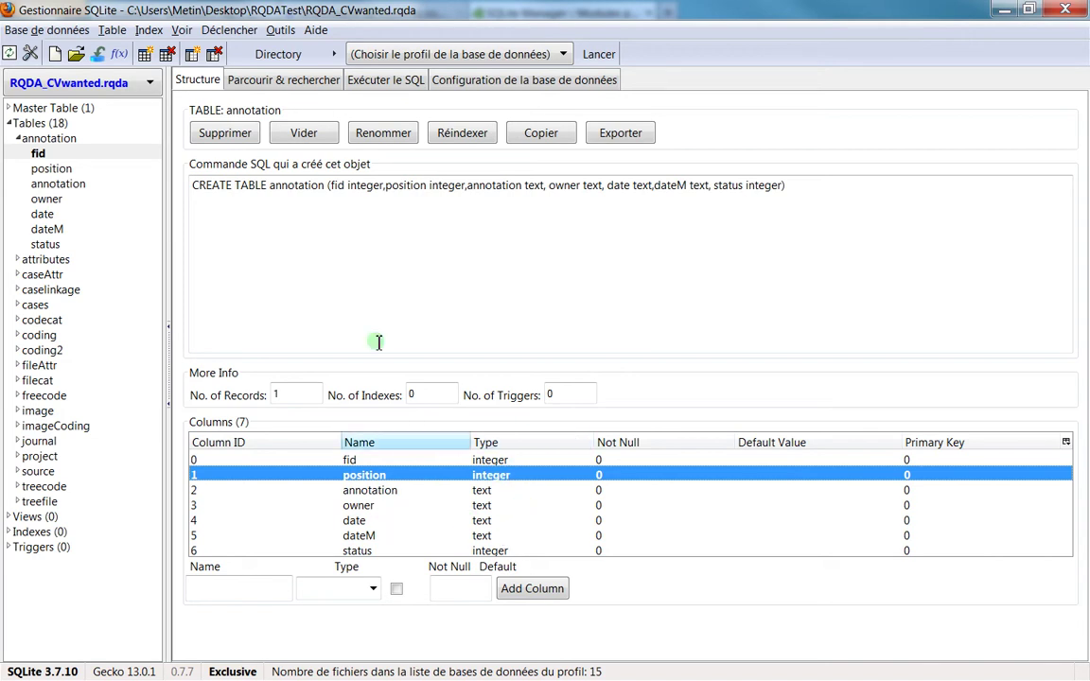
Check the Data Tree Style colours in the SQLite Manager options and close them without changes
left_click(274, 32)
left_click(309, 52)
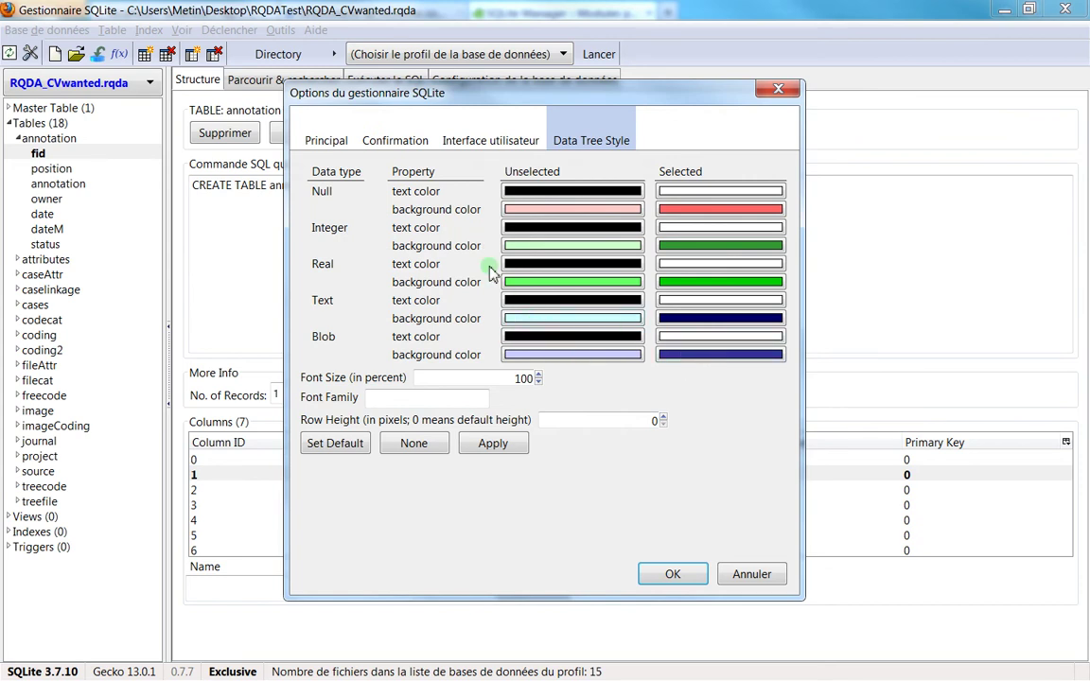
left_click(780, 92)
Display the records of the annotation table and turn off Shared Pager Cache
left_click(271, 81)
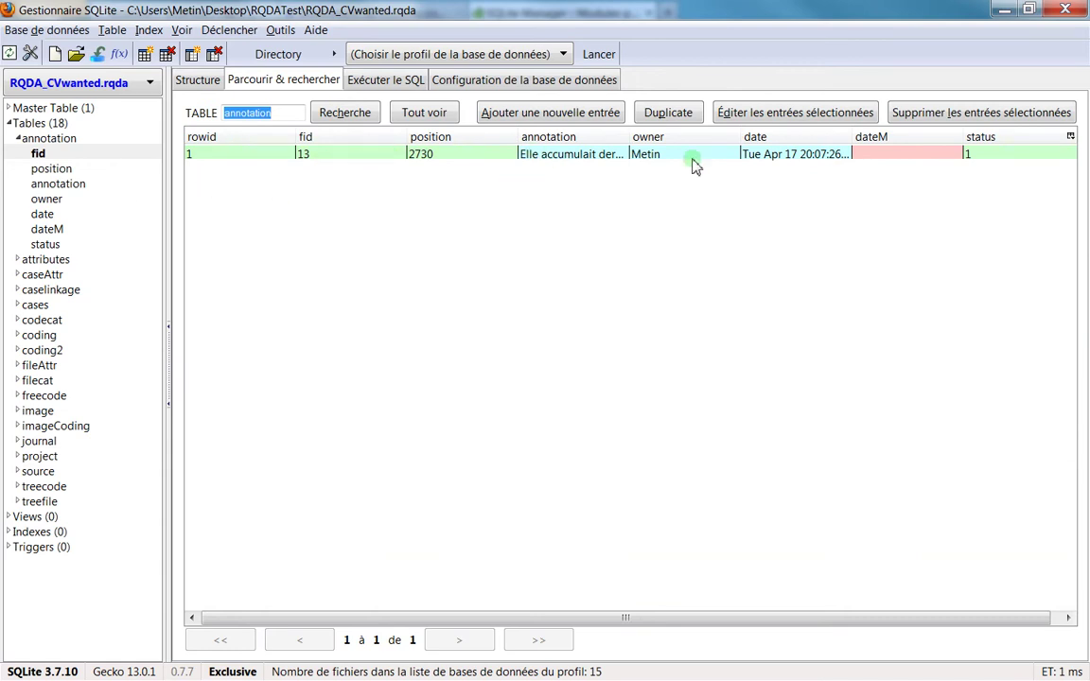
left_click(280, 29)
left_click(320, 59)
left_click(281, 30)
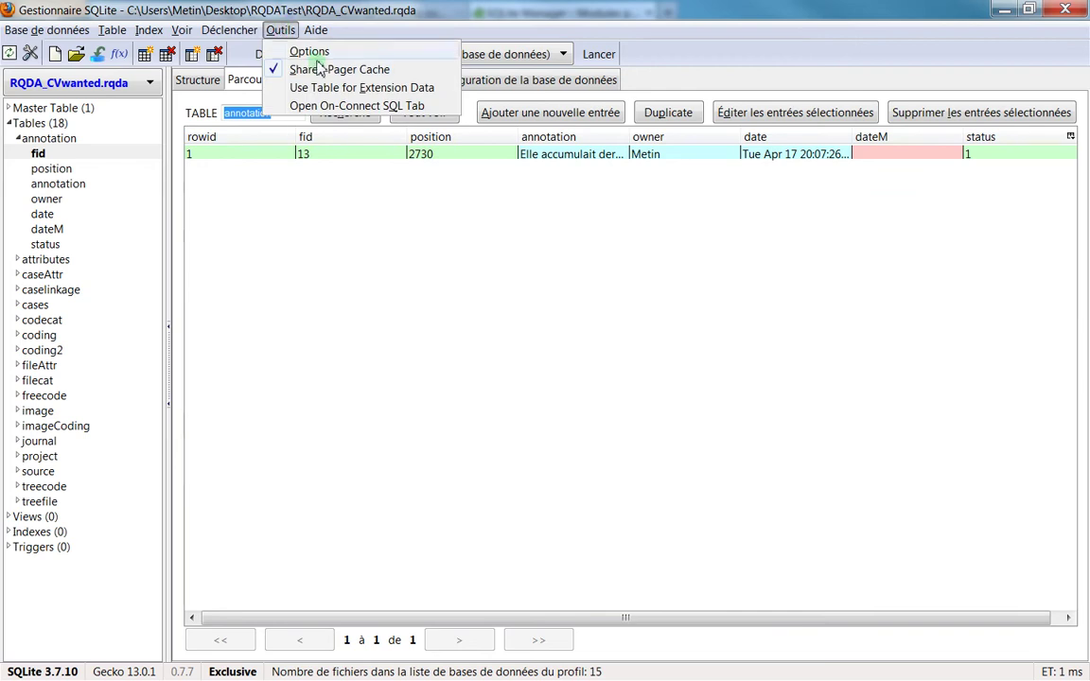
left_click(299, 69)
Compare the unselected Data Tree Style colours in the options with the annotation record's cells, moving the dialog clear of the record
left_click(281, 30)
left_click(301, 52)
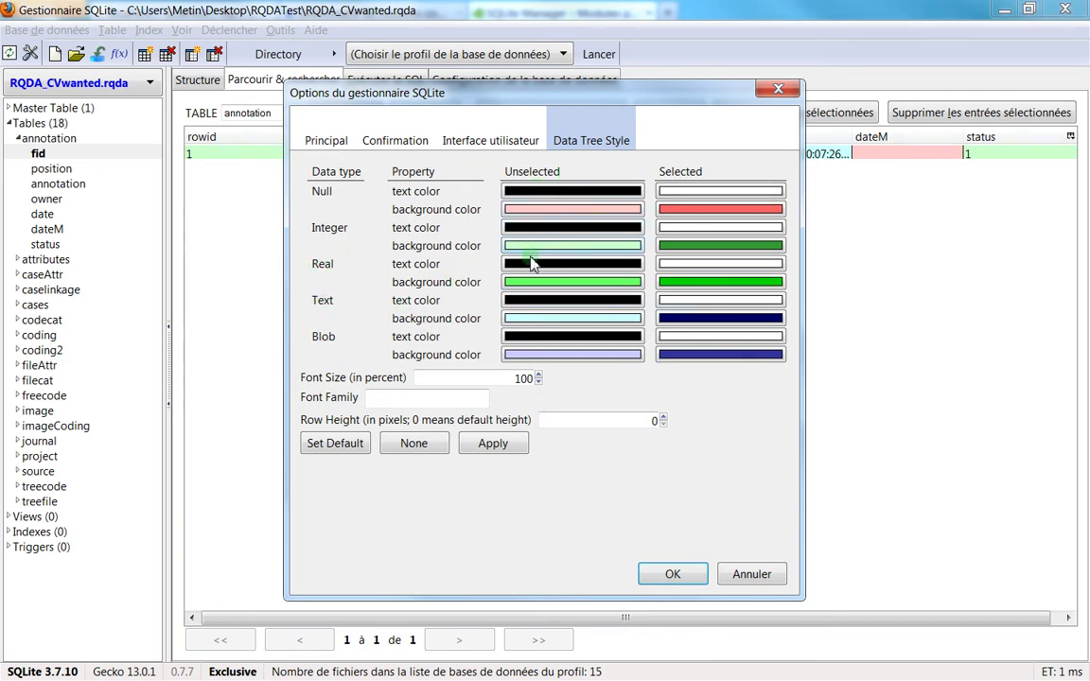
left_click_drag(500, 102, 494, 295)
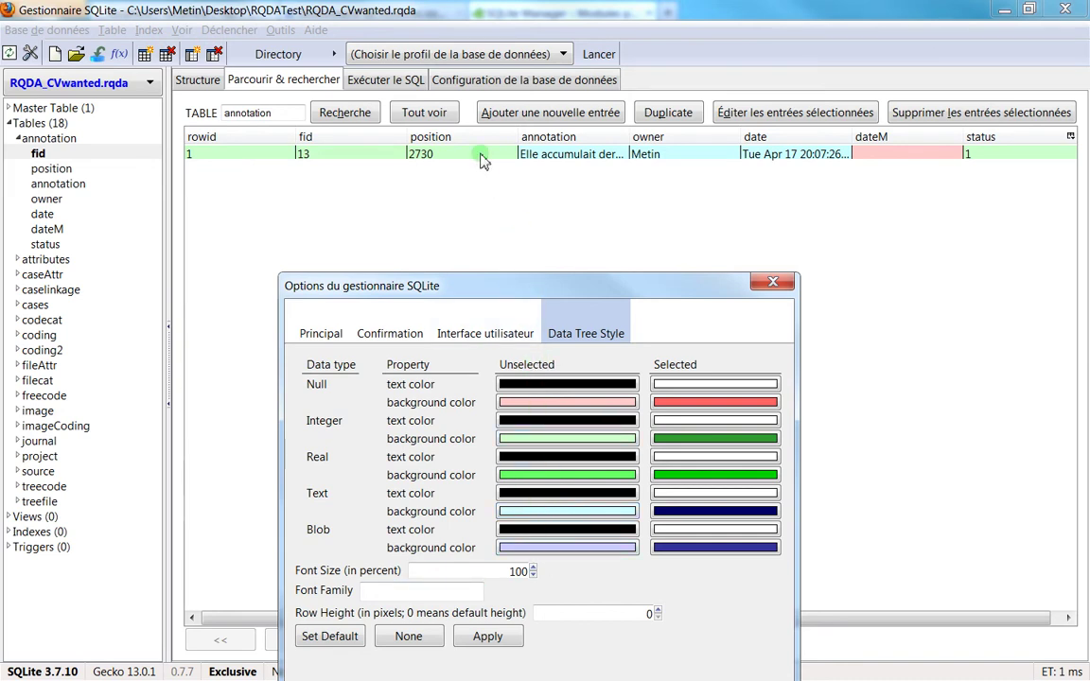
left_click(778, 284)
Select the annotation record and reopen the Data Tree Style options to compare the colours for selected data
left_click(502, 159)
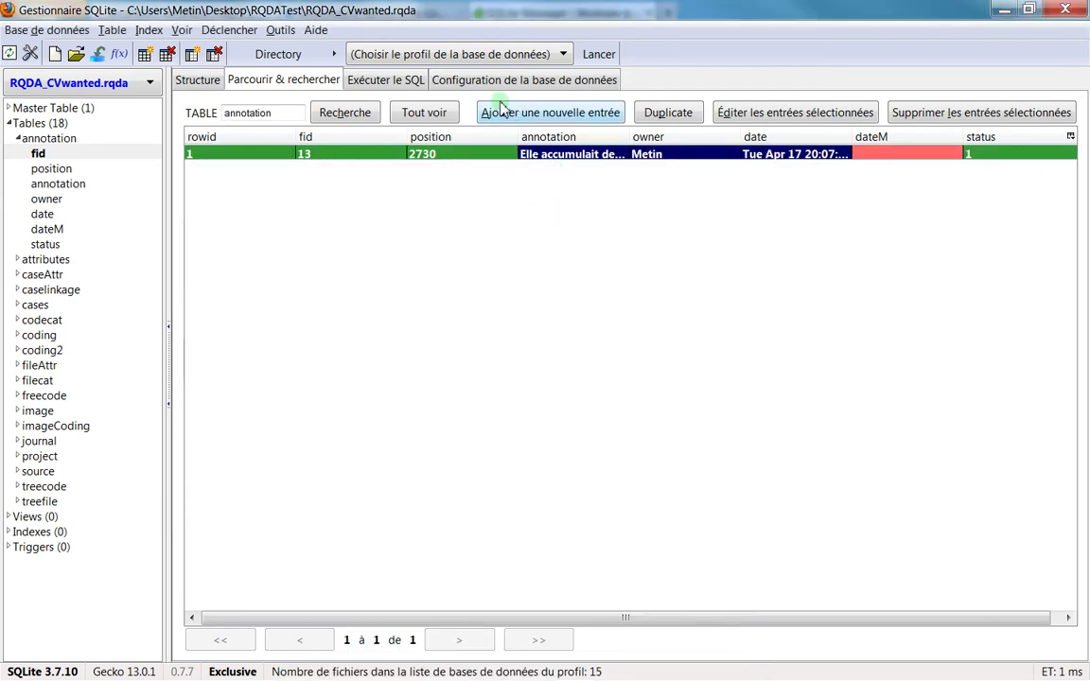
left_click(282, 30)
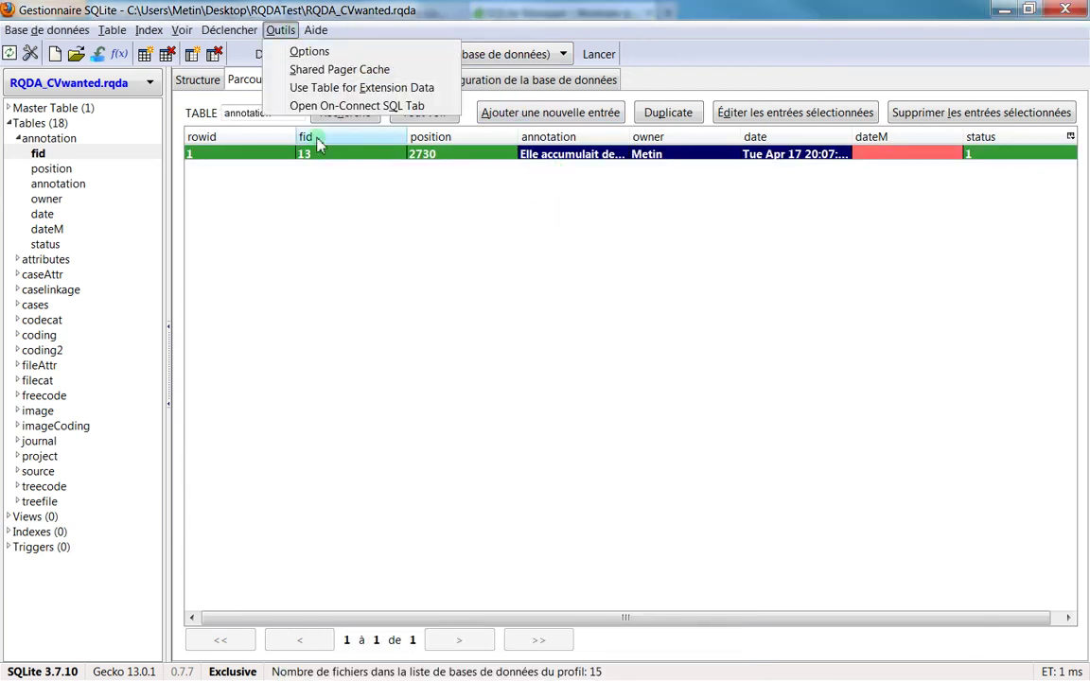
left_click(320, 52)
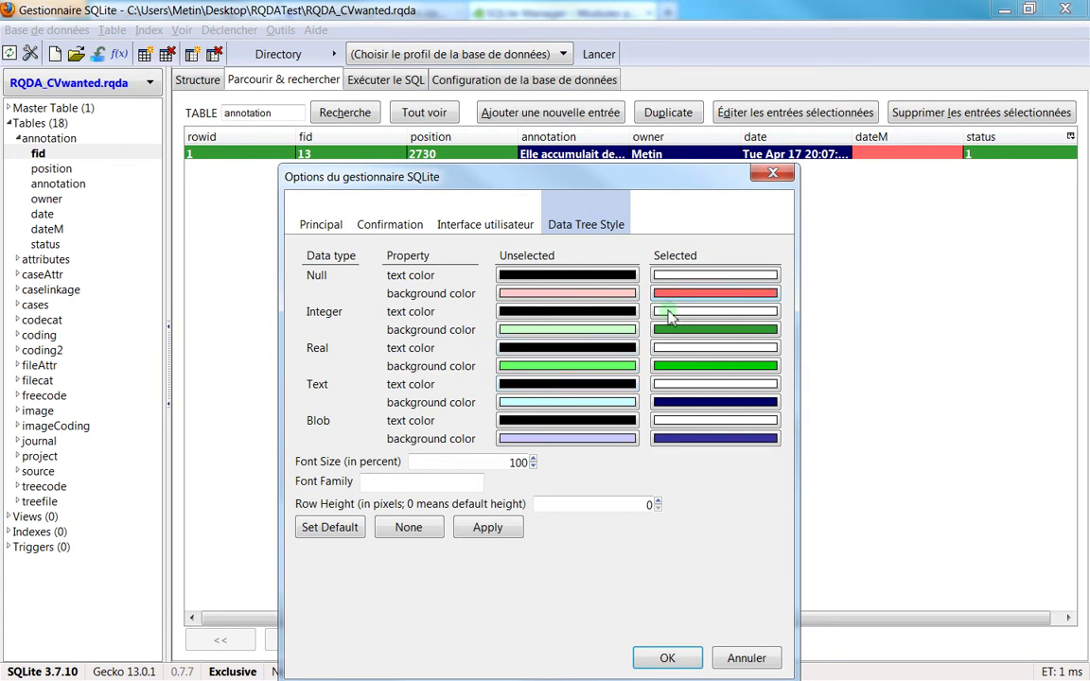
Review the Confirmation and Principal (main) settings in the SQLite Manager options and close the dialog without changes
left_click(485, 227)
left_click(372, 225)
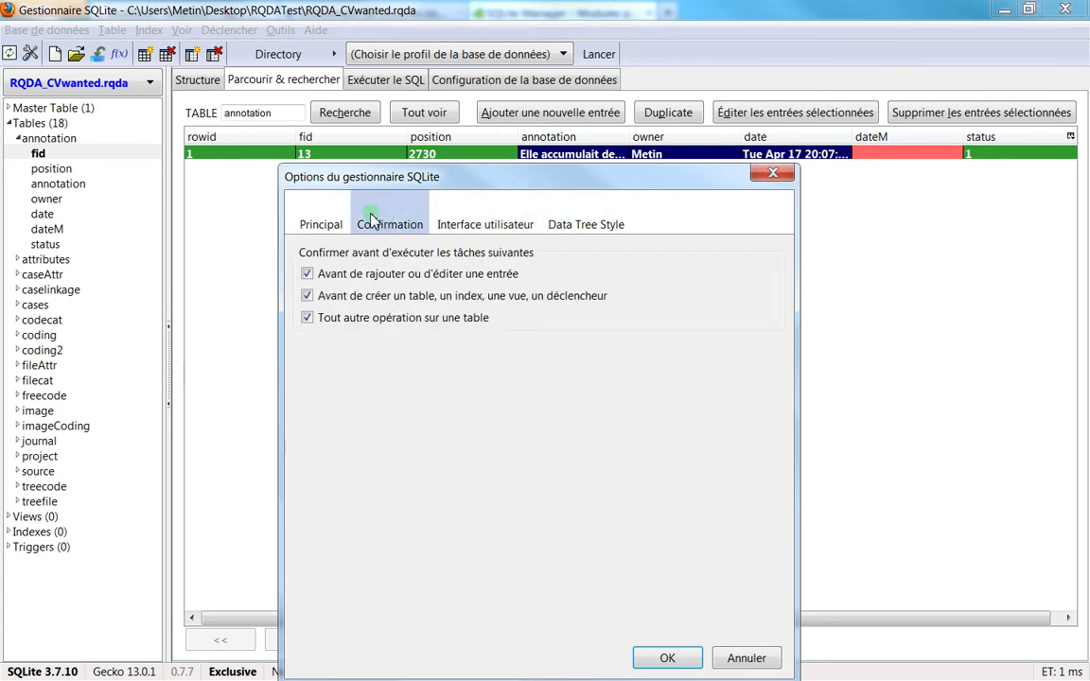
left_click(310, 227)
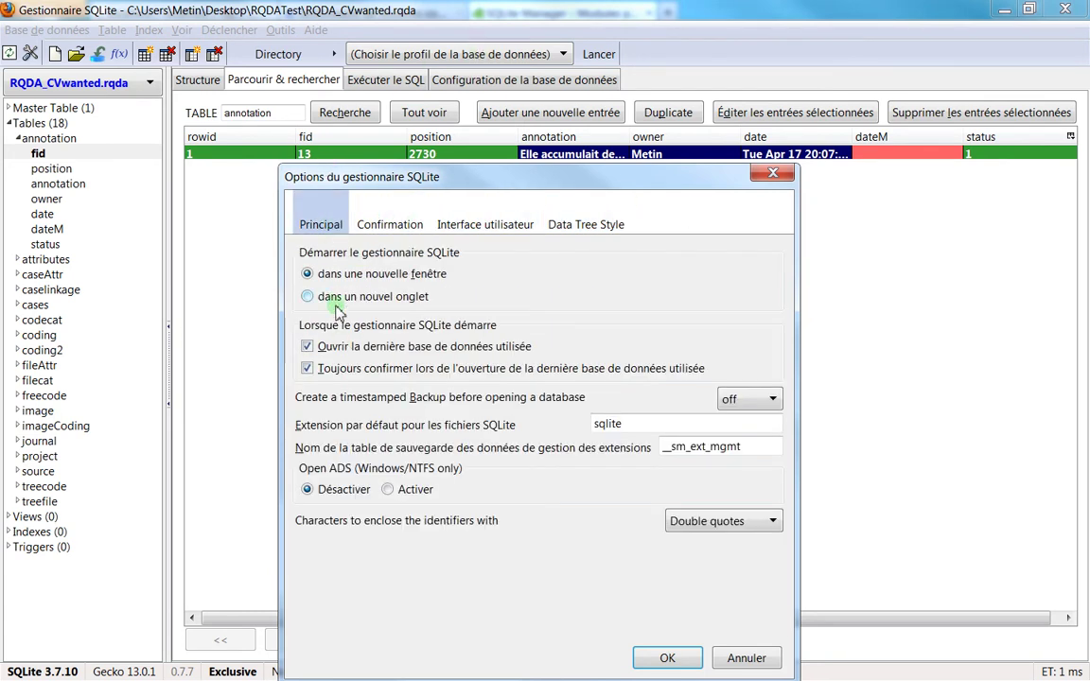
left_click_drag(395, 182, 341, 74)
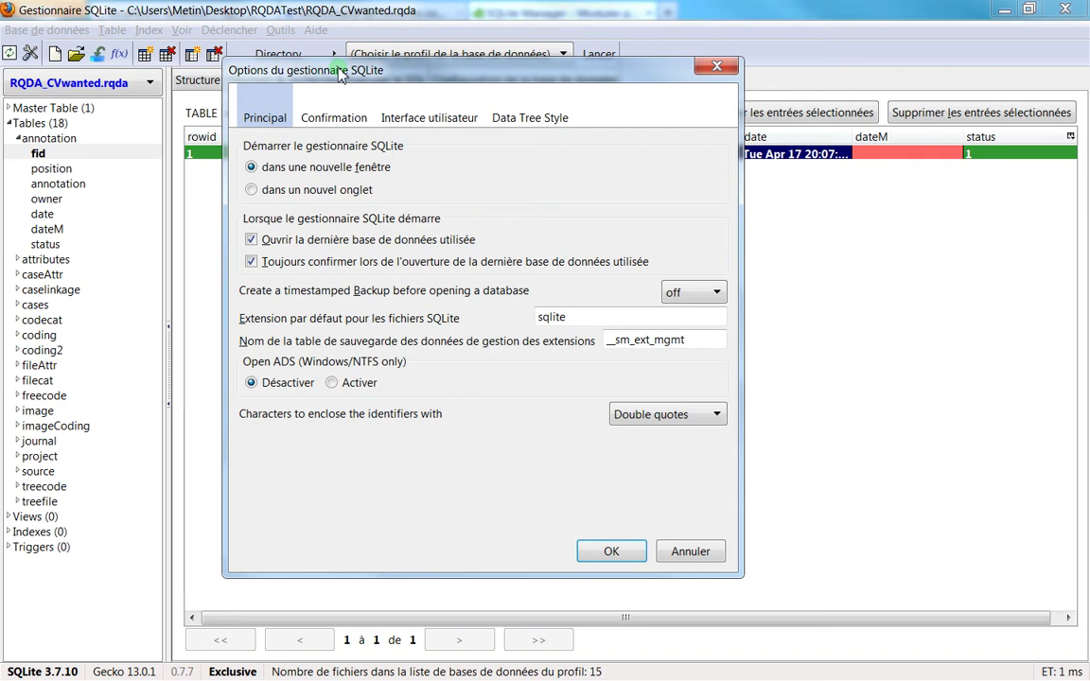
left_click(715, 68)
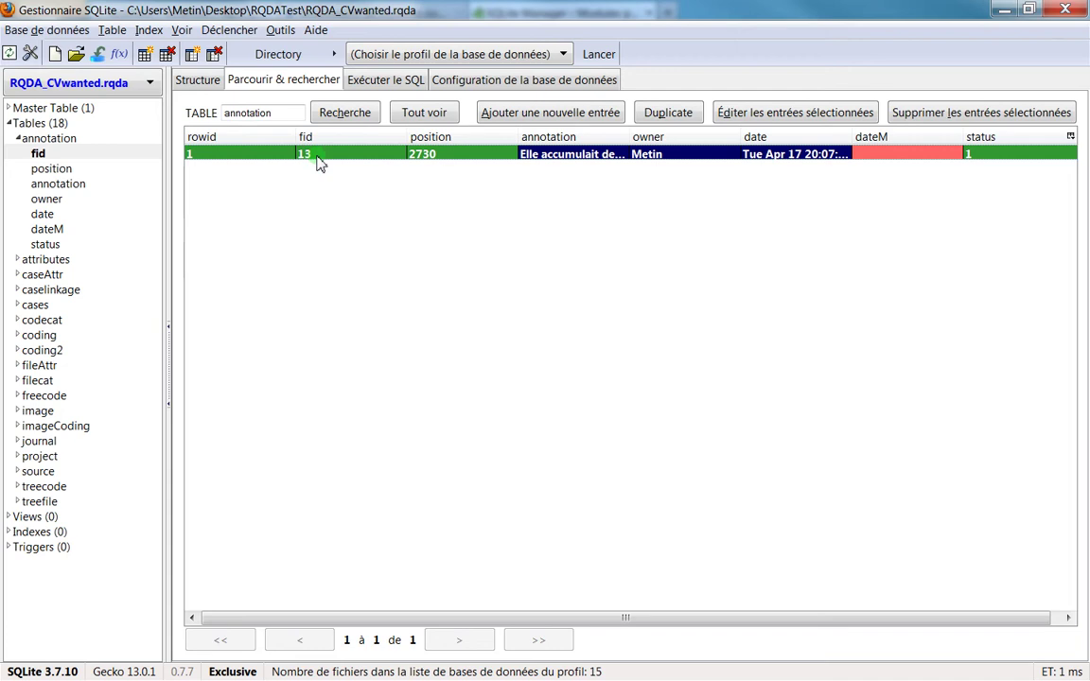
Switch to RQDA and open the interview file Int13_2_3_medecin, bringing its text to the front
left_click_drag(383, 131, 740, 85)
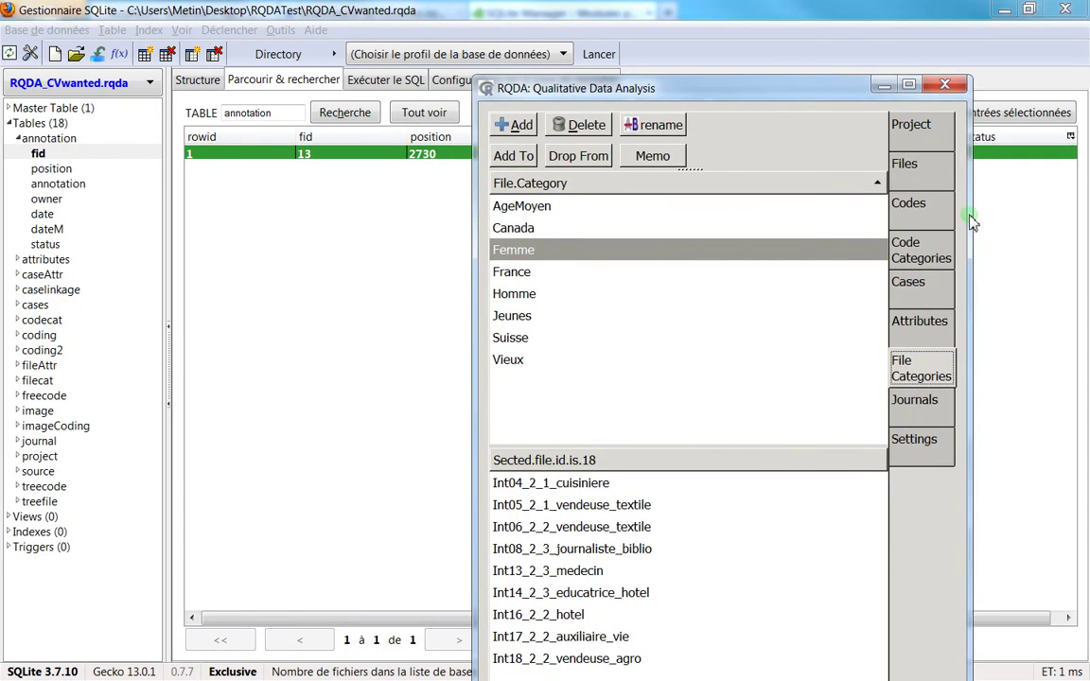
left_click(926, 184)
left_click(530, 440)
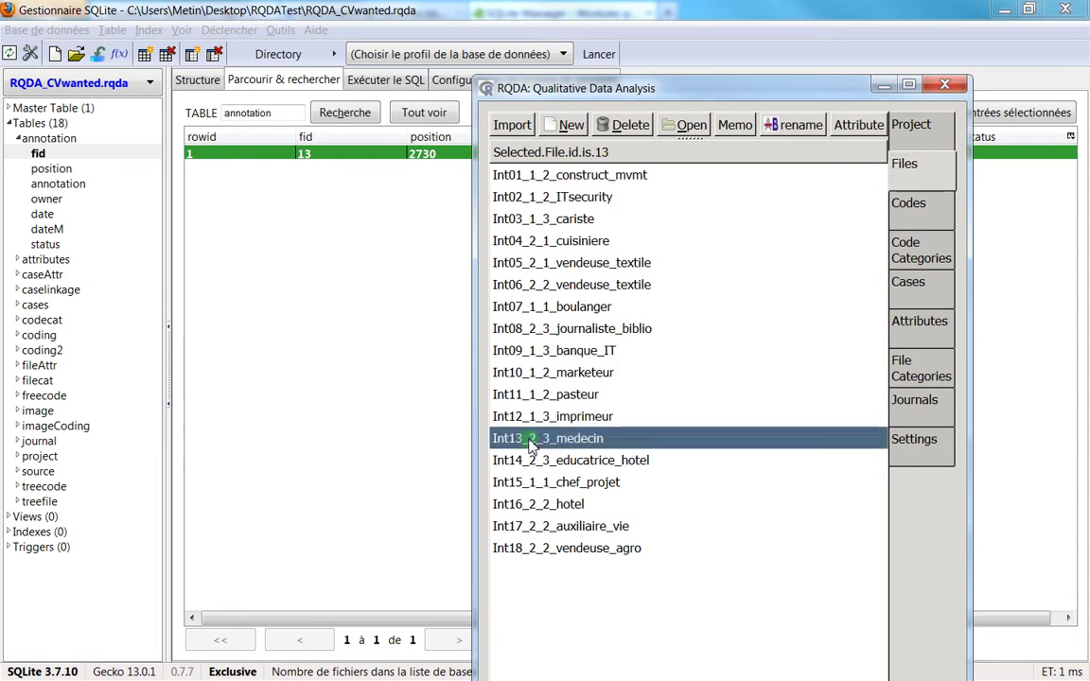
double_click(530, 440)
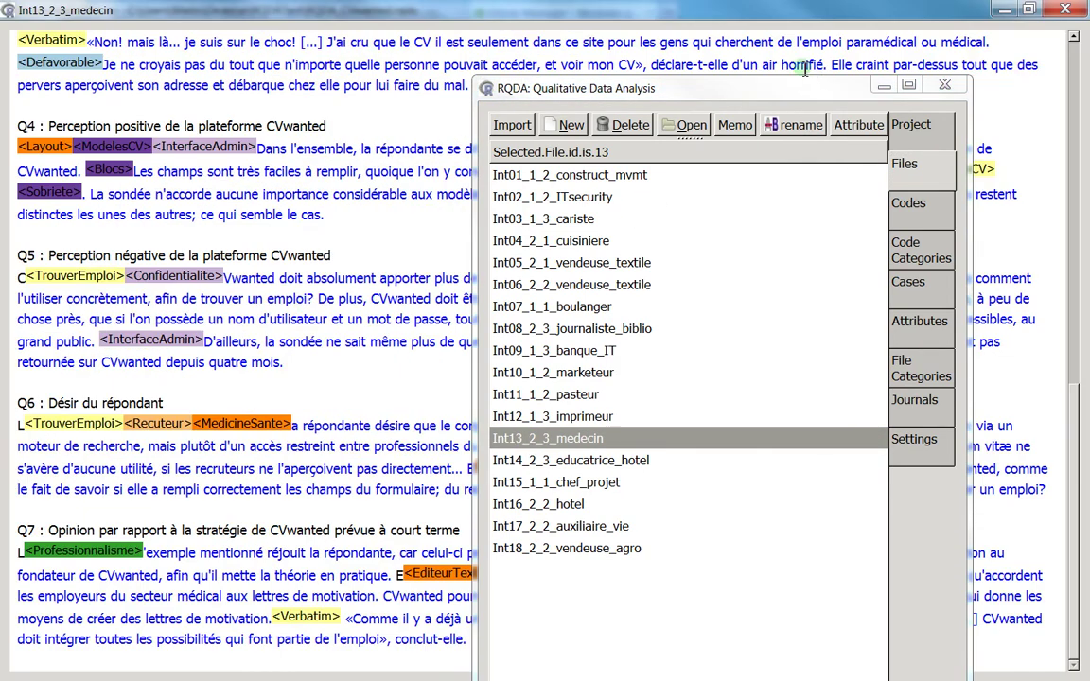
left_click(719, 68)
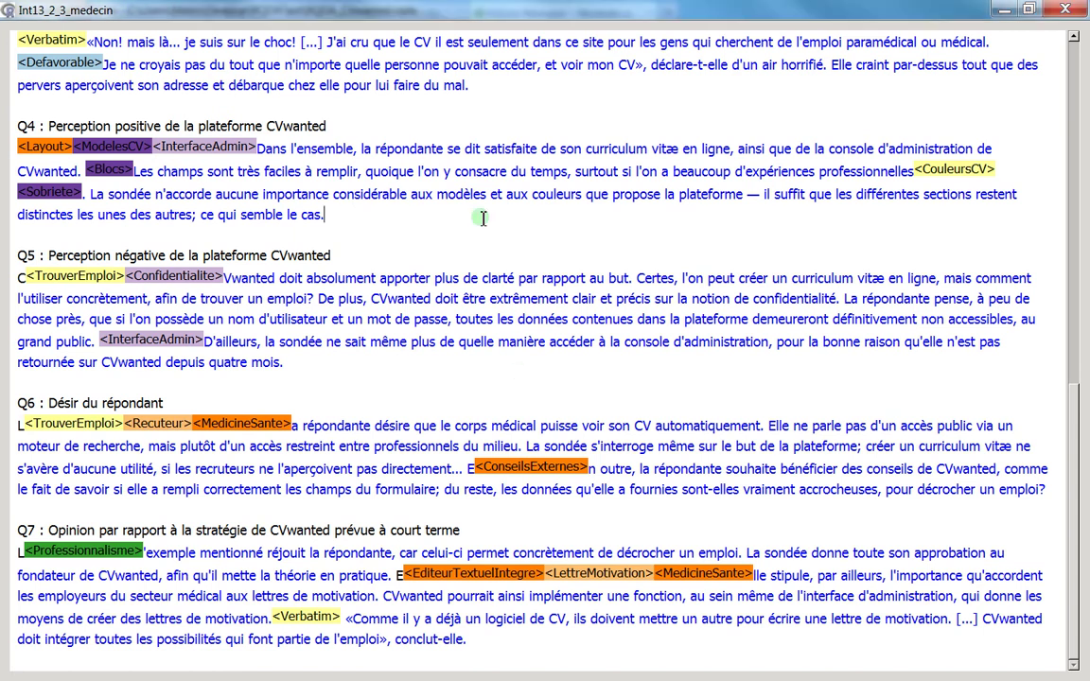
Locate the annotation in the Q3 section of the interview, open it to read its full text, and put it away
scroll(483, 223, "up", 6)
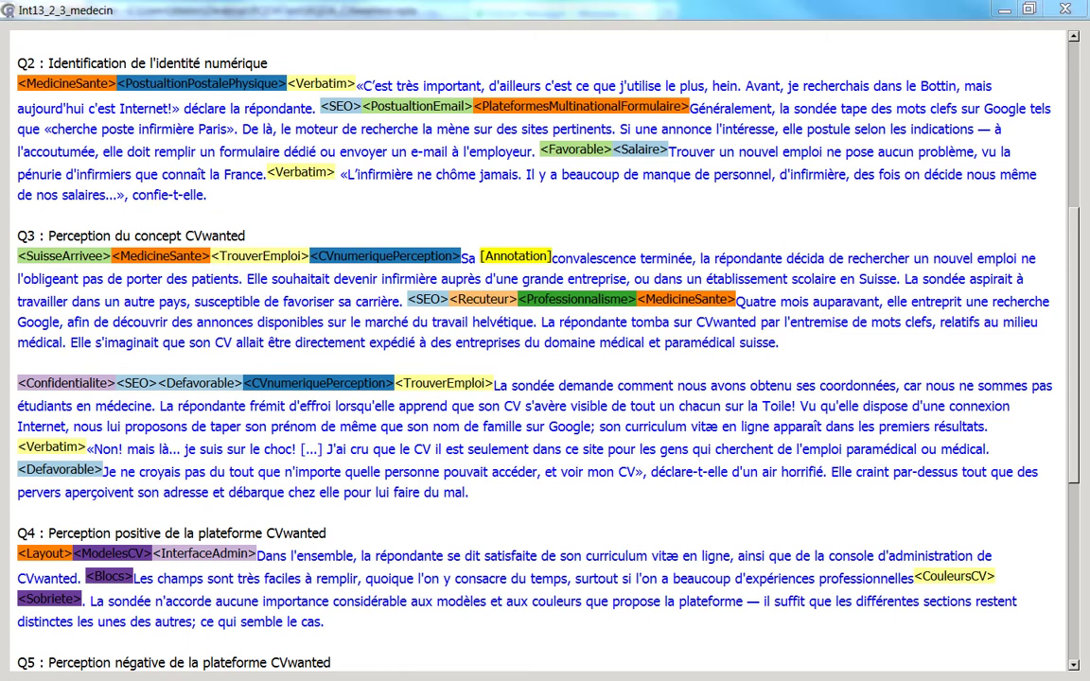
mouse_move(5, 151)
left_mouse_down()
mouse_move(375, 154)
mouse_move(409, 127)
mouse_move(437, 167)
left_mouse_up()
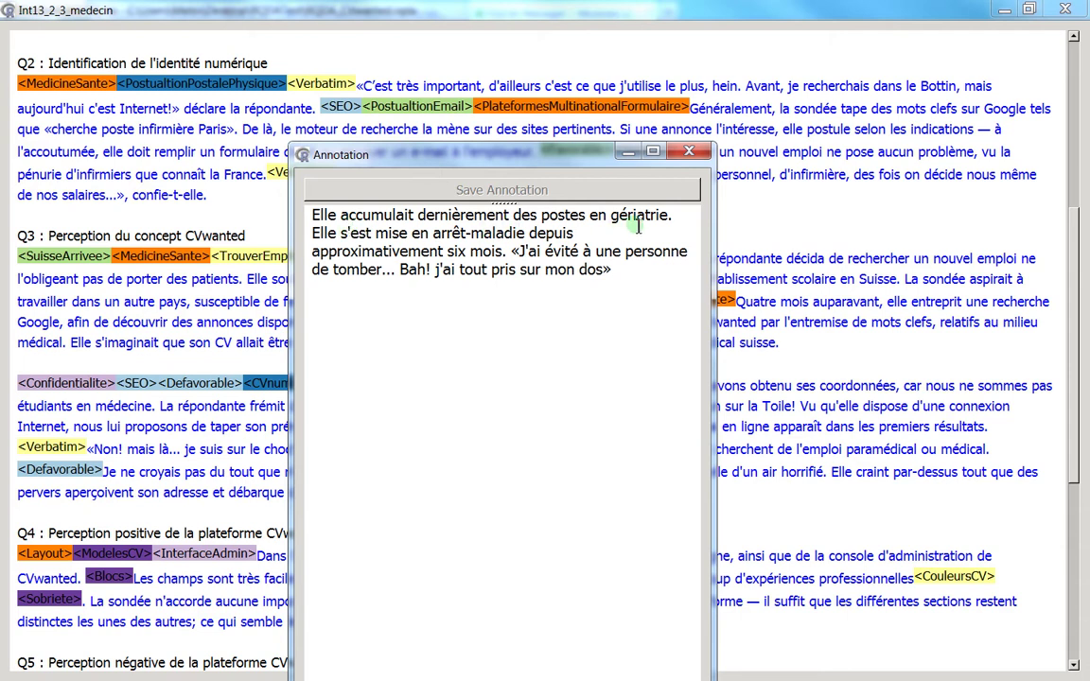
left_click_drag(545, 270, 613, 270)
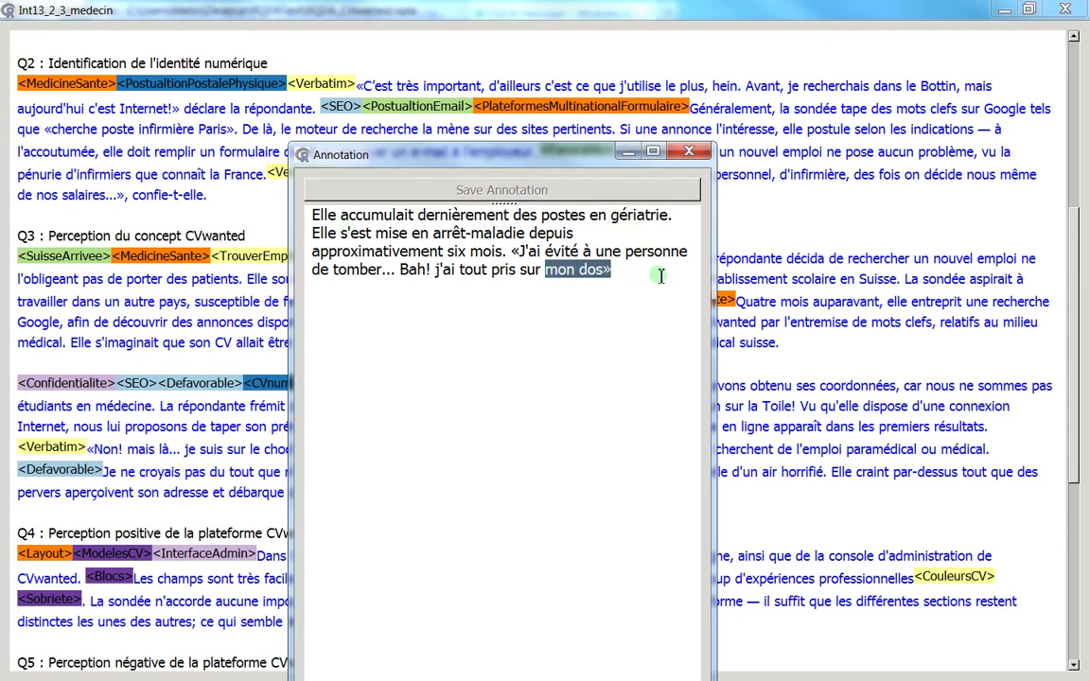
left_click(628, 151)
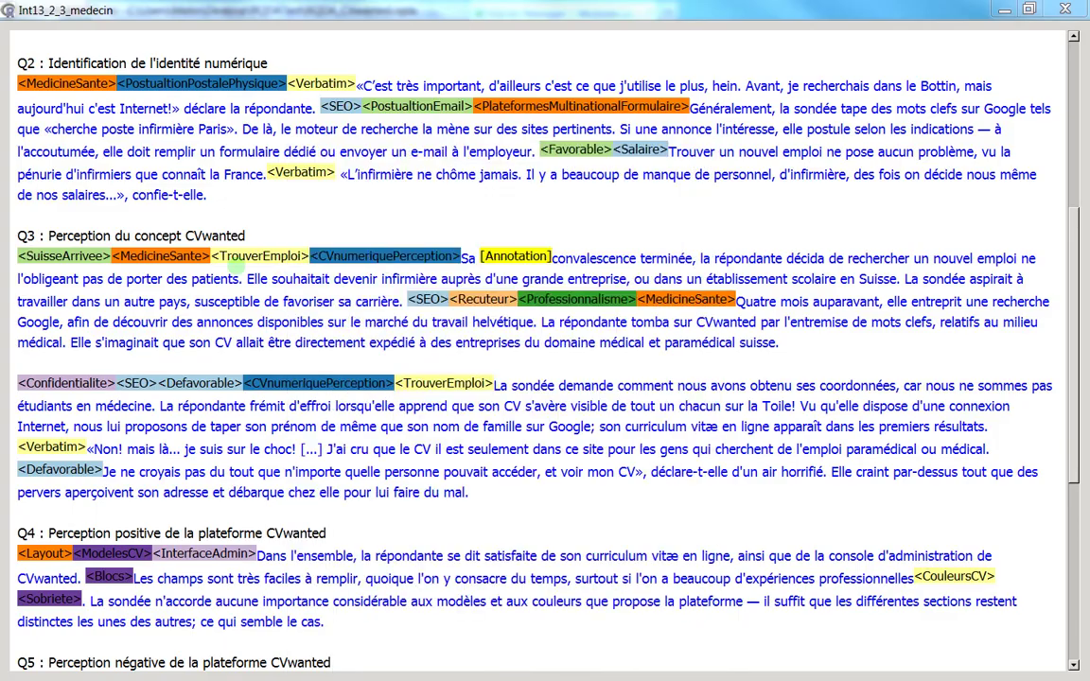
Check the coder name in RQDA's project settings against the owner of the annotation record
key("alt+Tab")
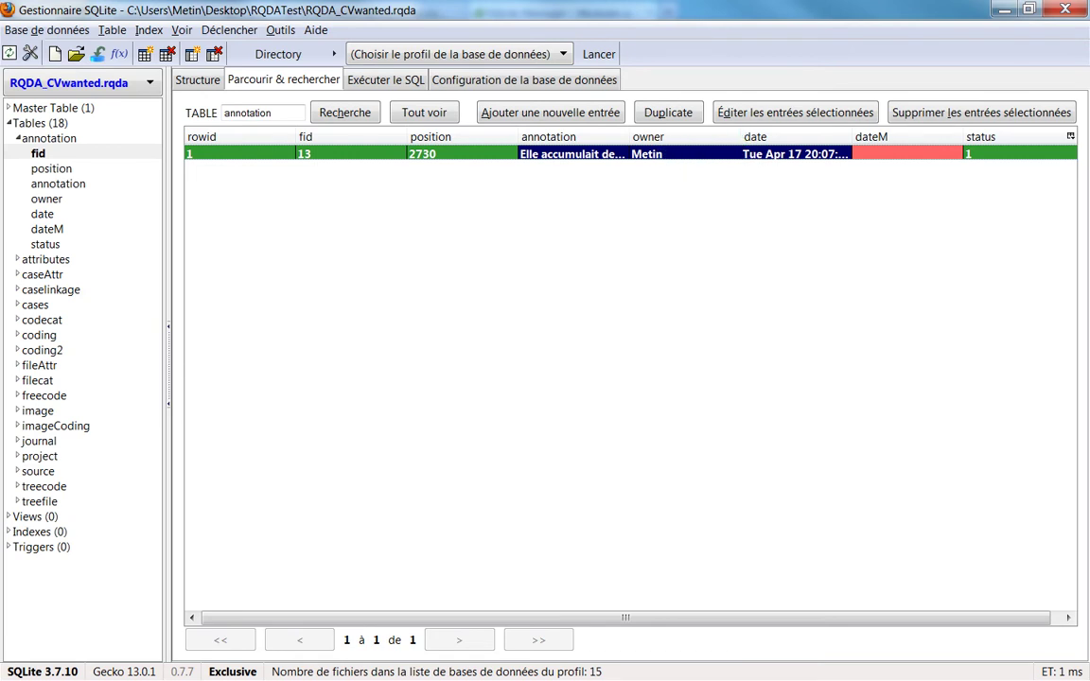
key("alt+Tab")
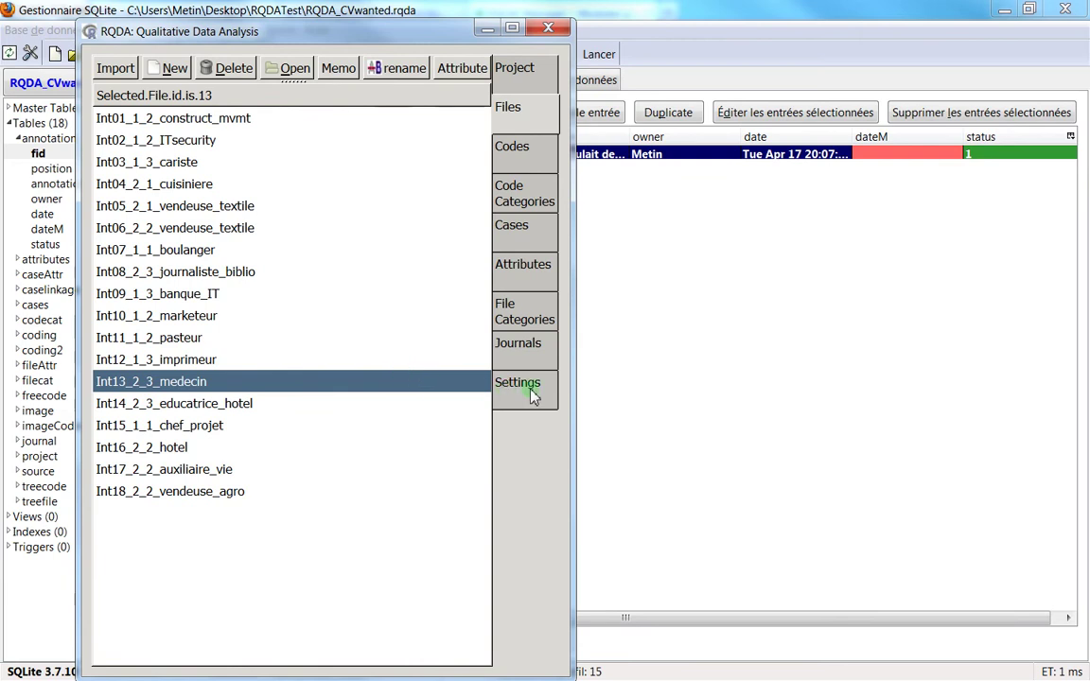
left_click(523, 396)
left_click(191, 345)
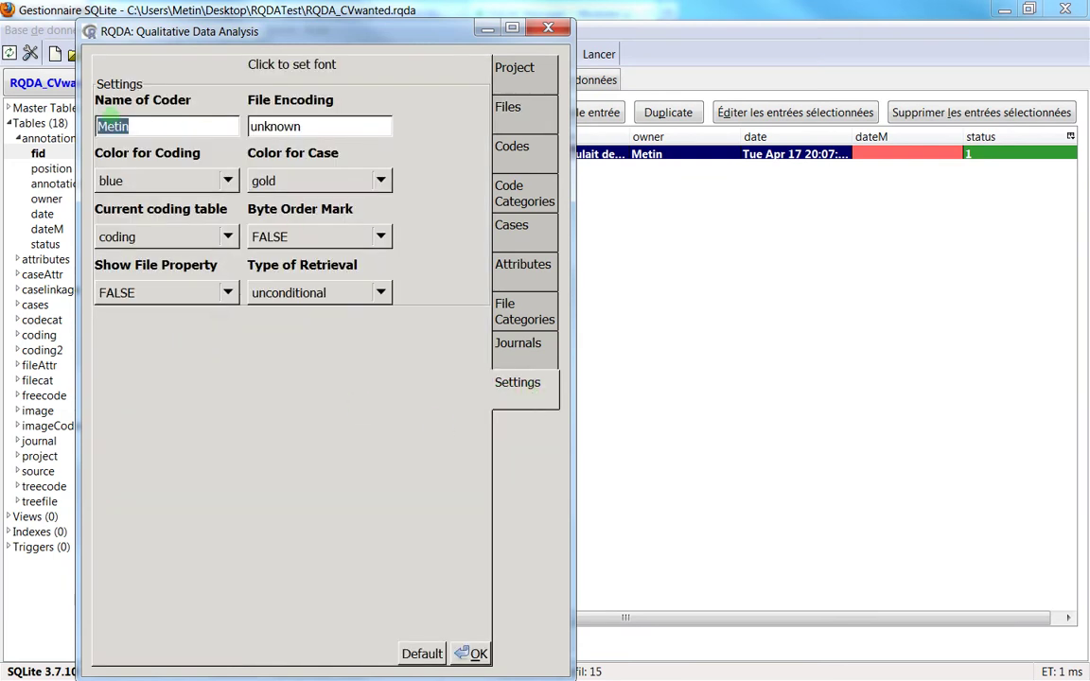
left_click(154, 113)
left_click(237, 32)
Return to SQLite Manager, widen the annotation table's date column to read the full date, and narrow it again
key("alt+Tab")
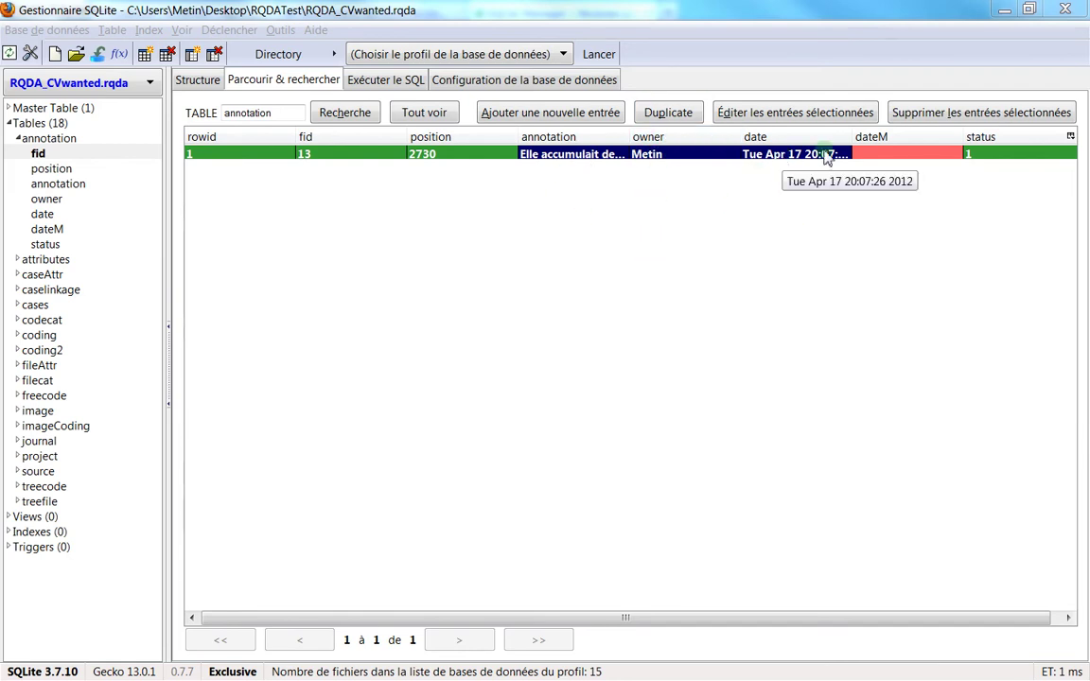
left_click_drag(854, 136, 943, 136)
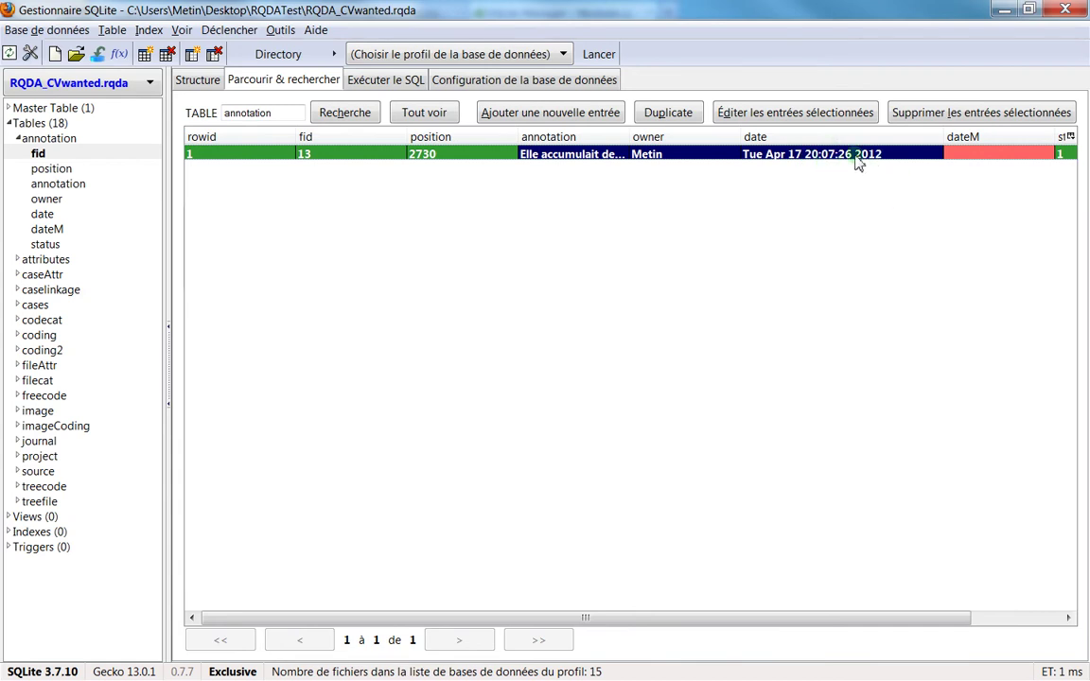
left_click_drag(944, 137, 840, 140)
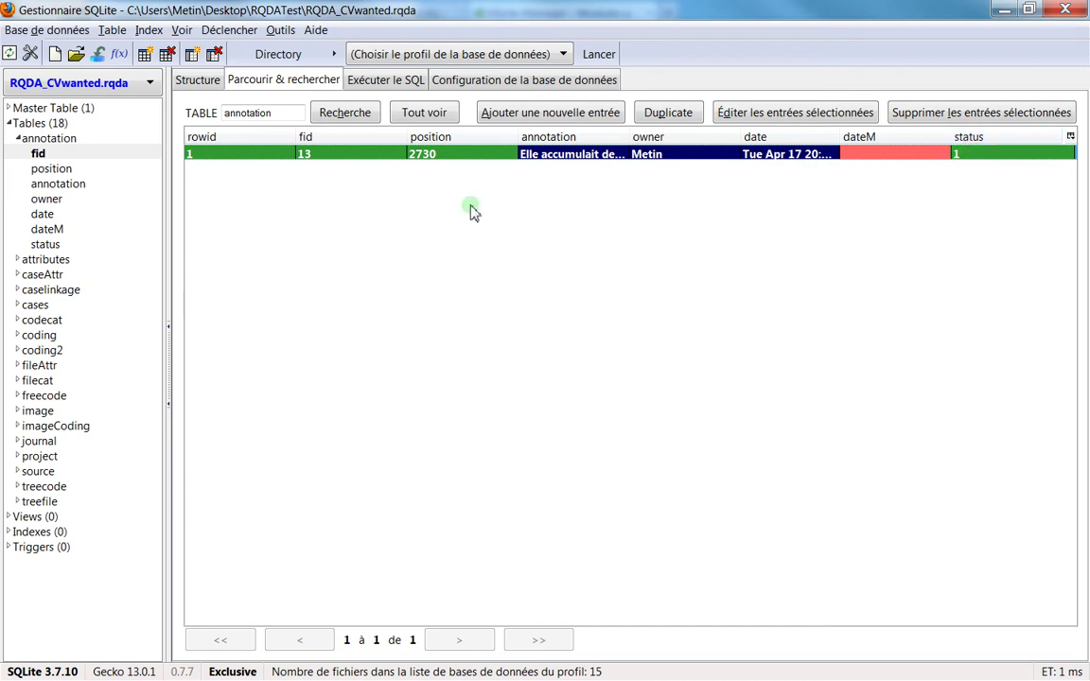
Collapse the annotation table's column list, display the records of the attributes table and expand its column list
left_click(18, 139)
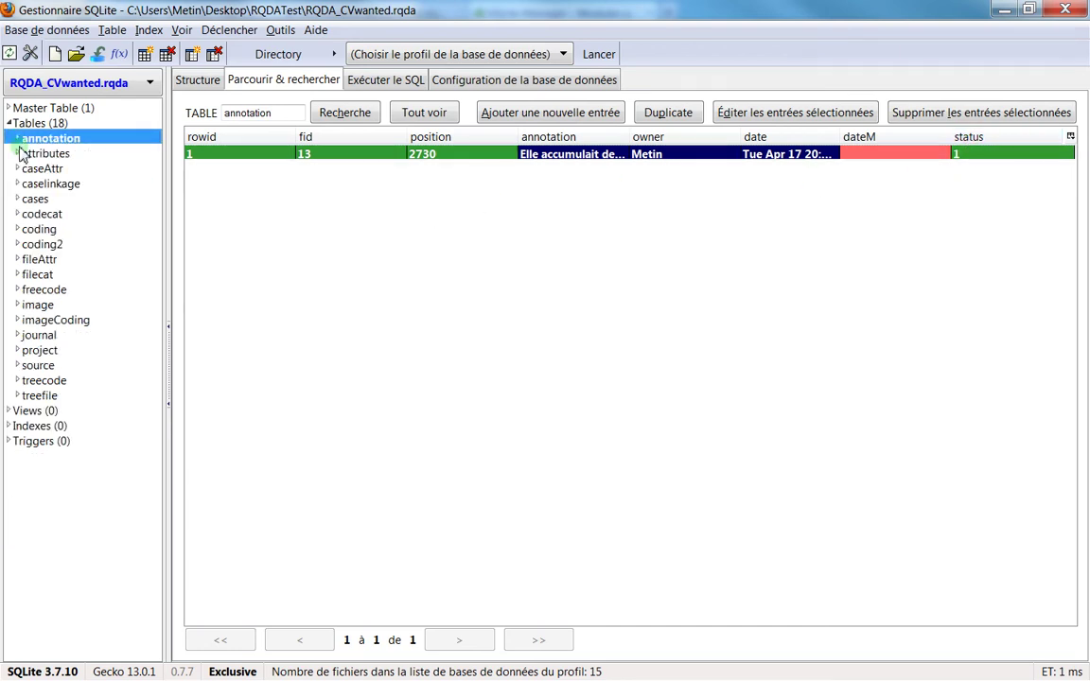
left_click(46, 154)
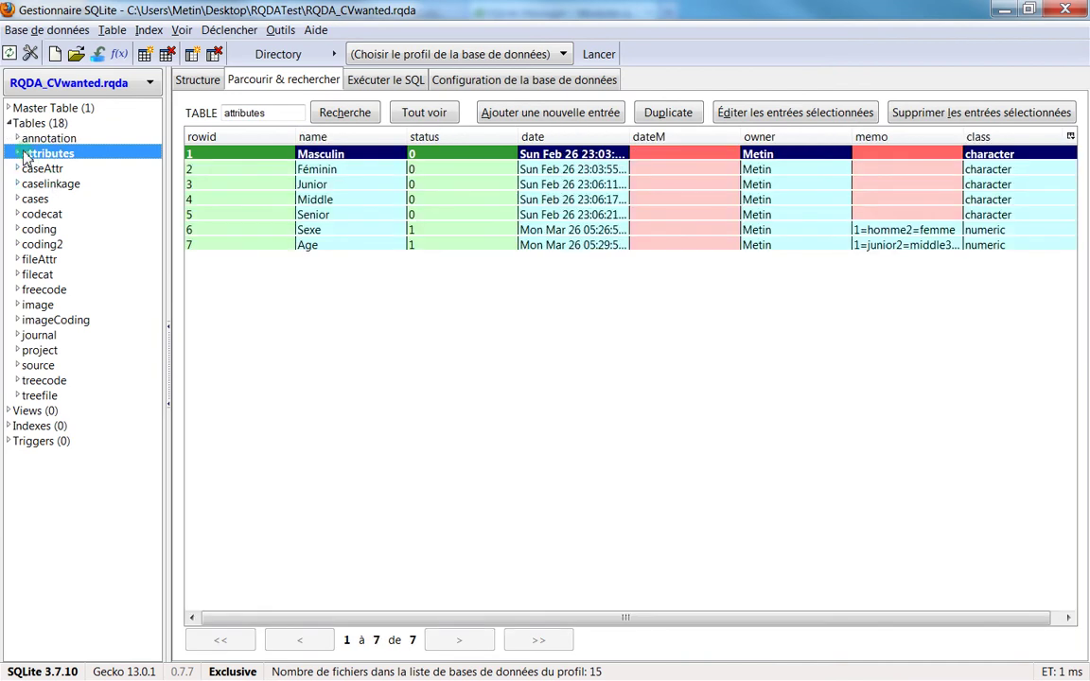
left_click(18, 154)
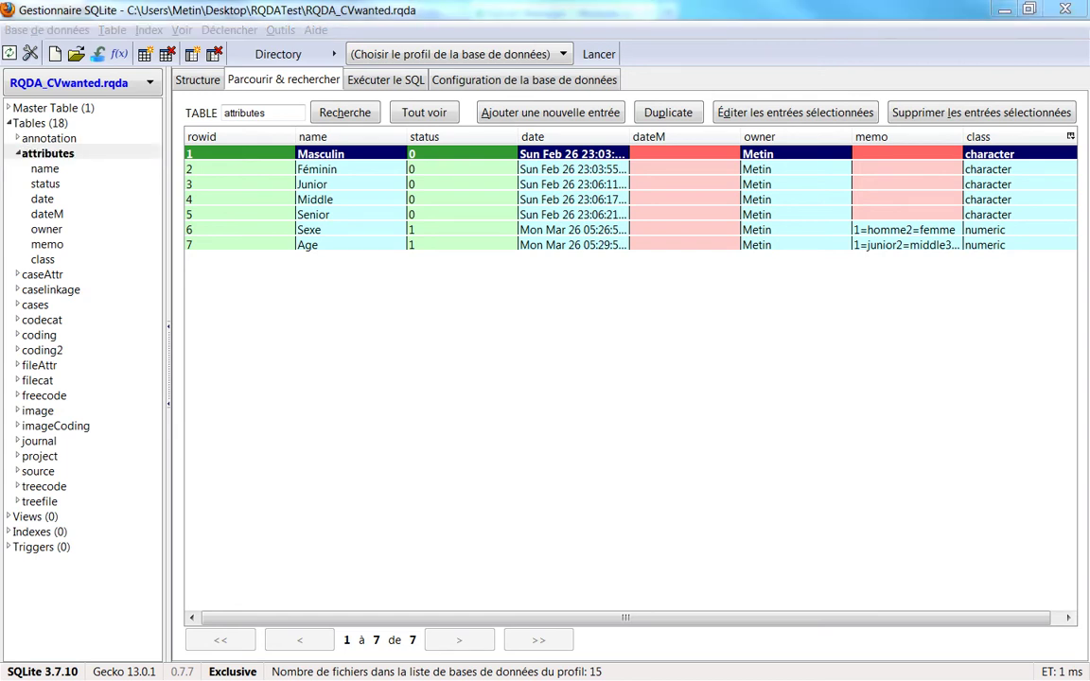
Compare RQDA's attribute list with the attributes table and select the status 0 records from Masculin to Senior
left_click_drag(283, 119, 362, 104)
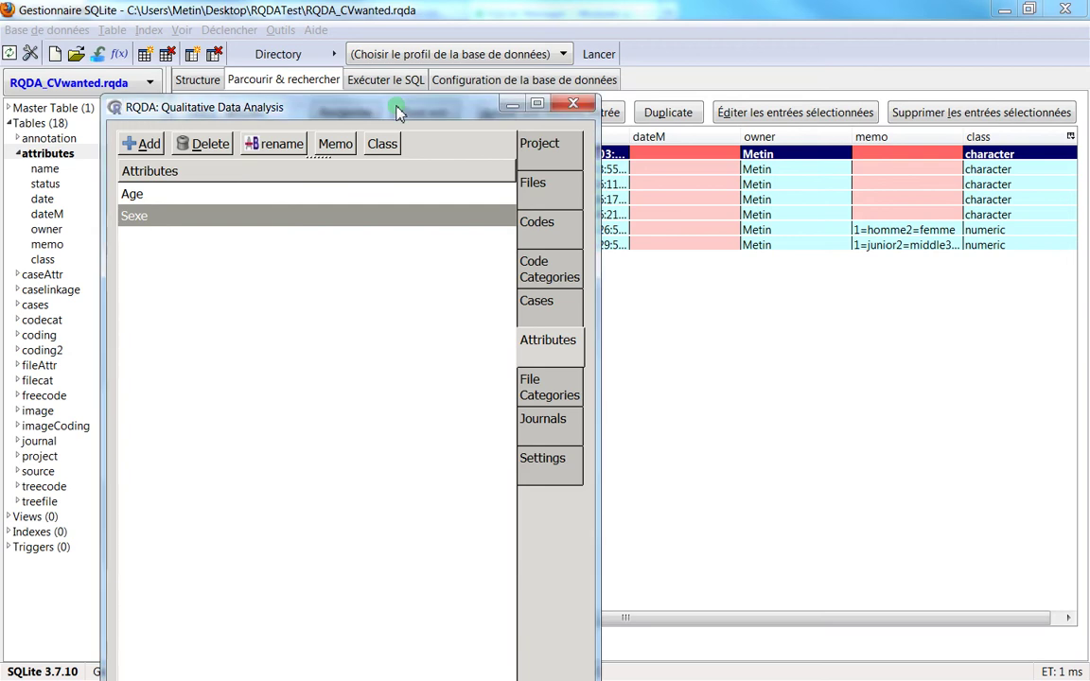
left_click_drag(397, 111, 0, 112)
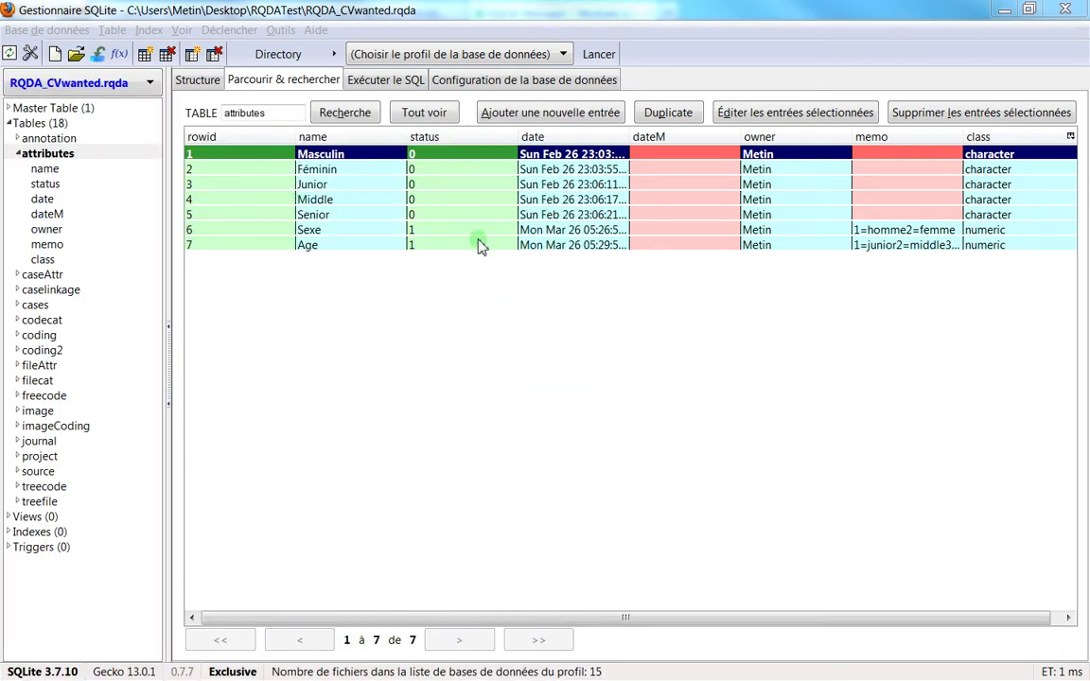
left_click(419, 233)
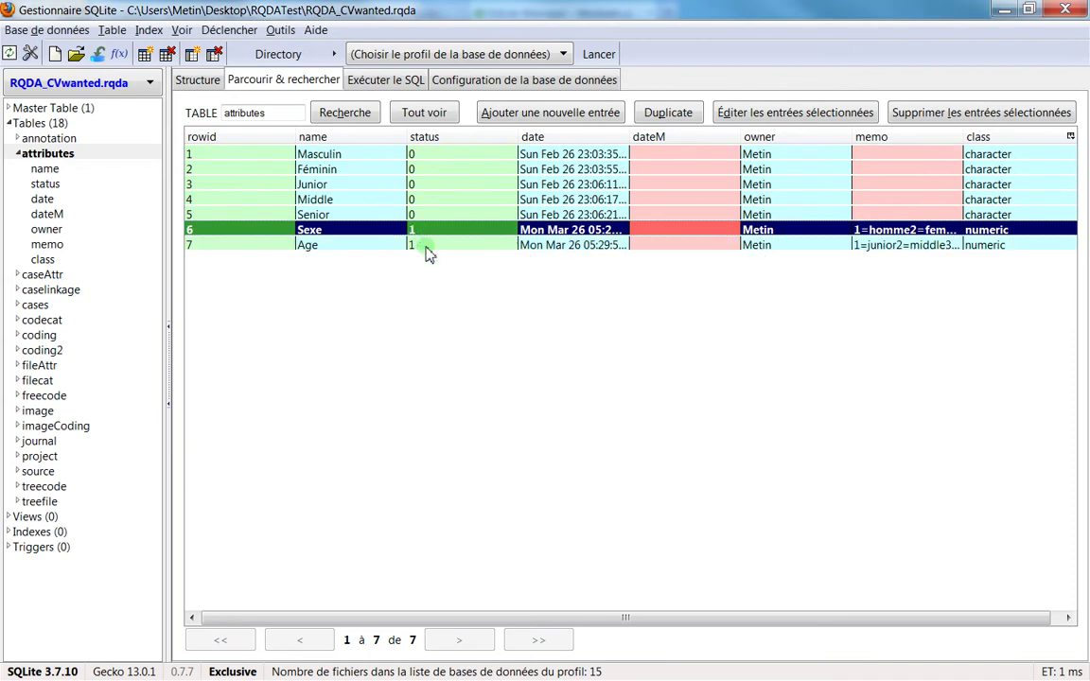
left_click(440, 216)
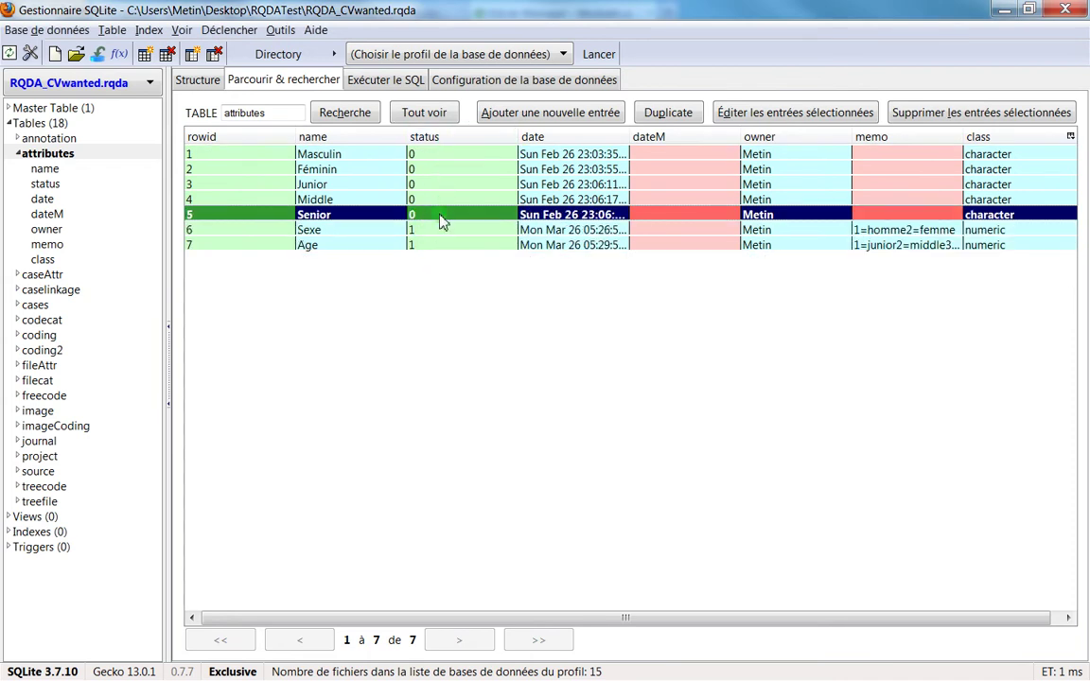
left_click(443, 203)
left_click(439, 216)
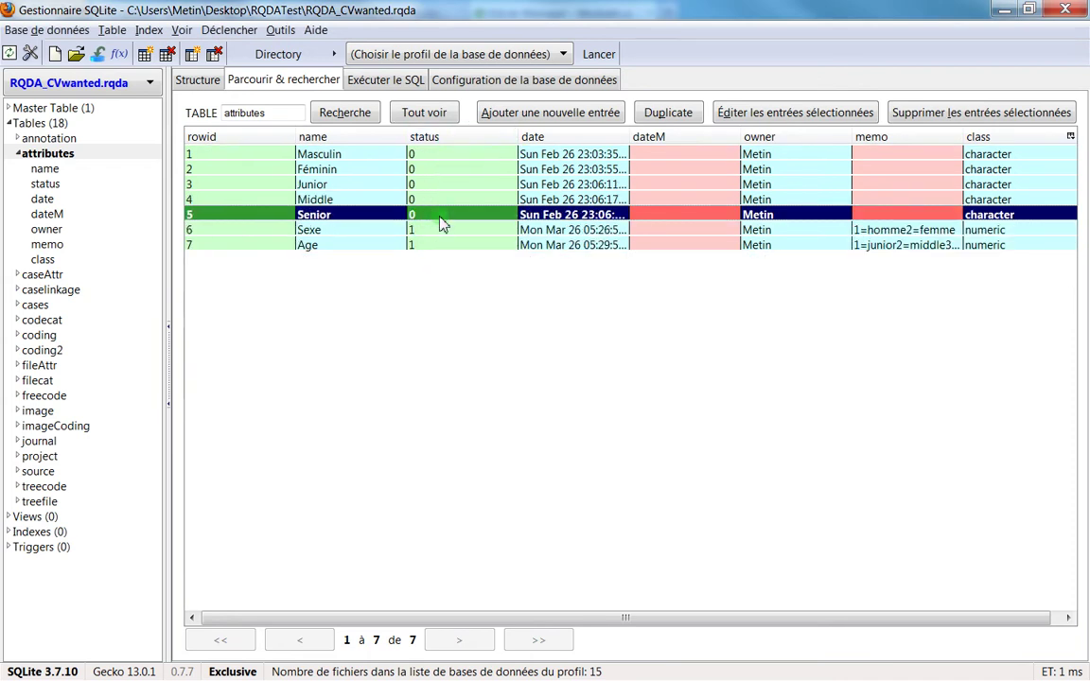
left_click(443, 164, "shift")
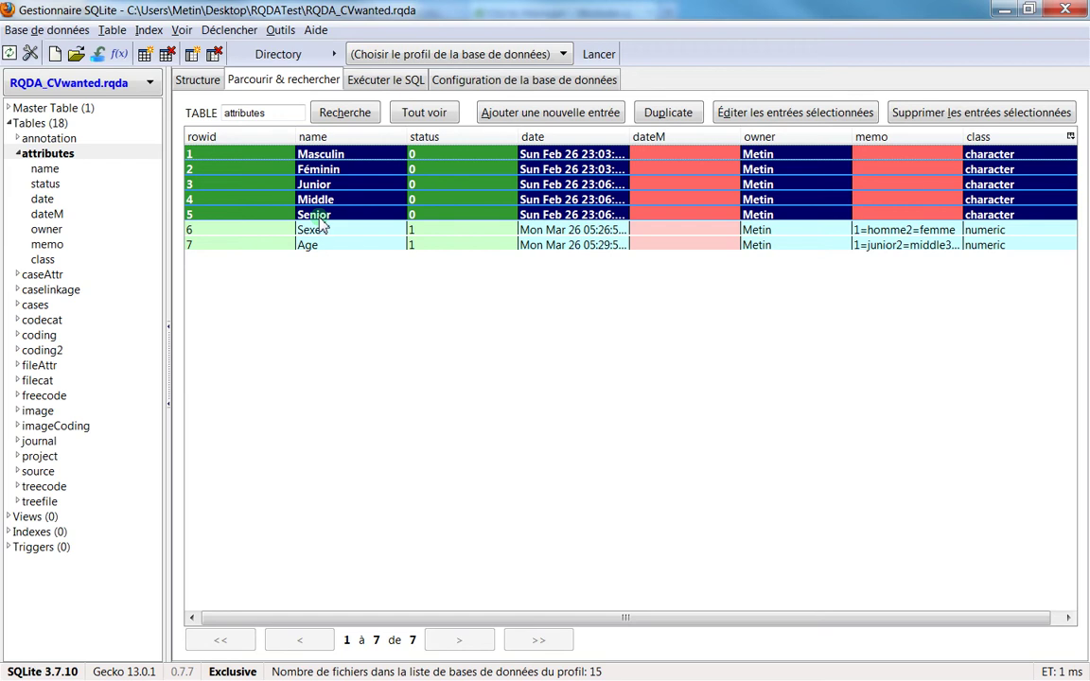
Select only the Senior record, check for it in RQDA's attribute list, and return to SQLite Manager
left_click(388, 214)
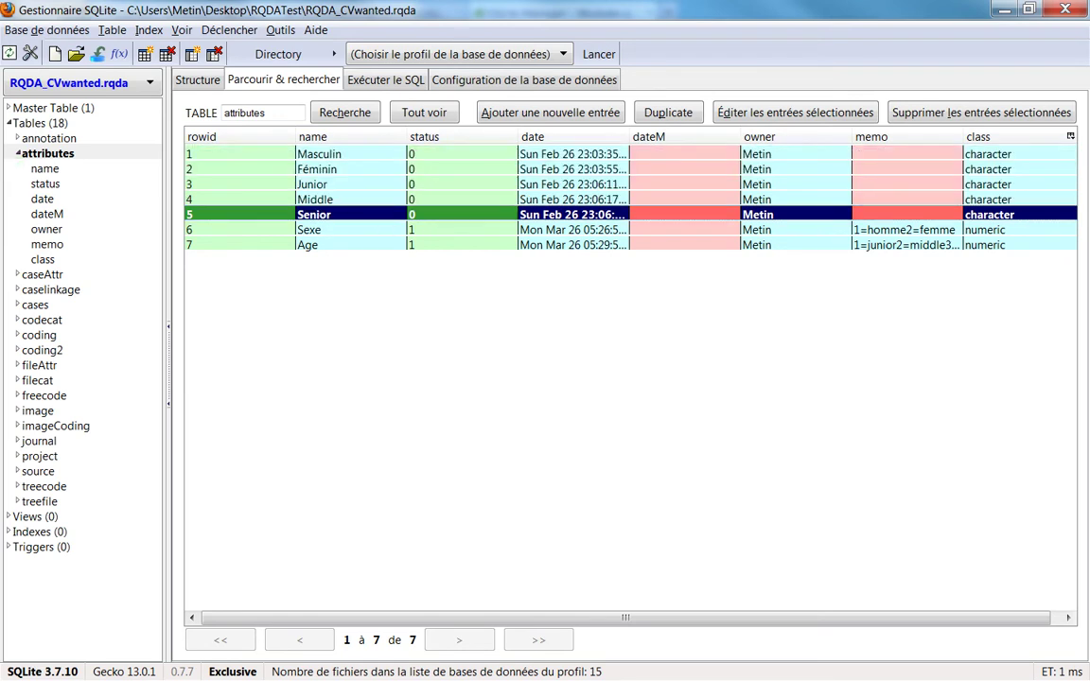
key("Delete")
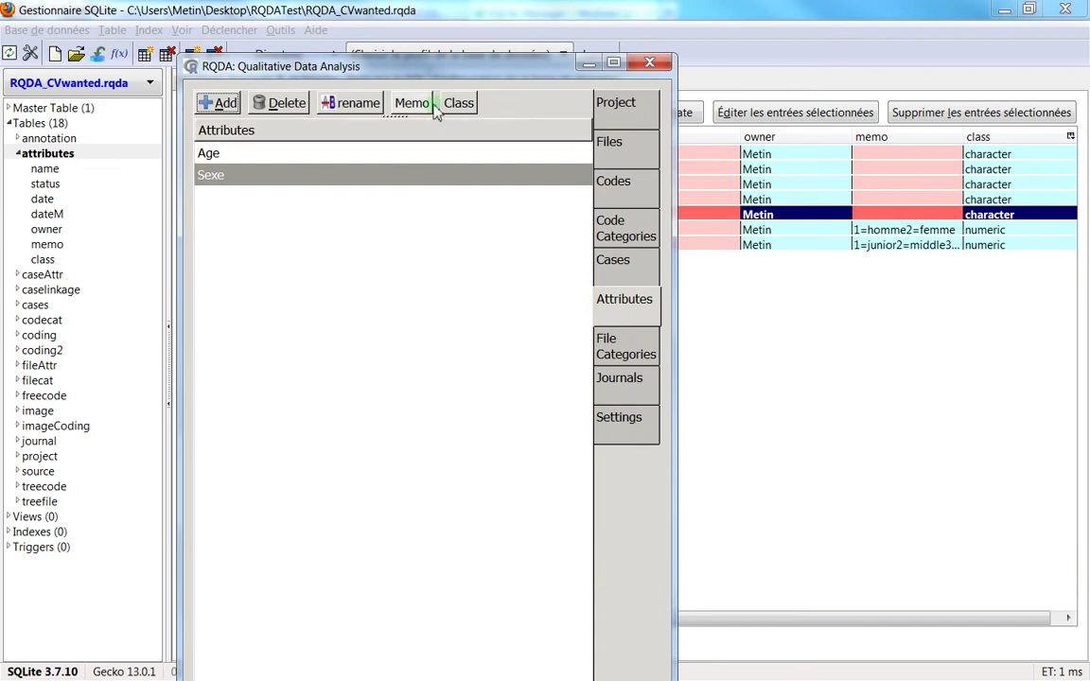
left_click_drag(445, 68, 4, 4)
key("alt+Tab")
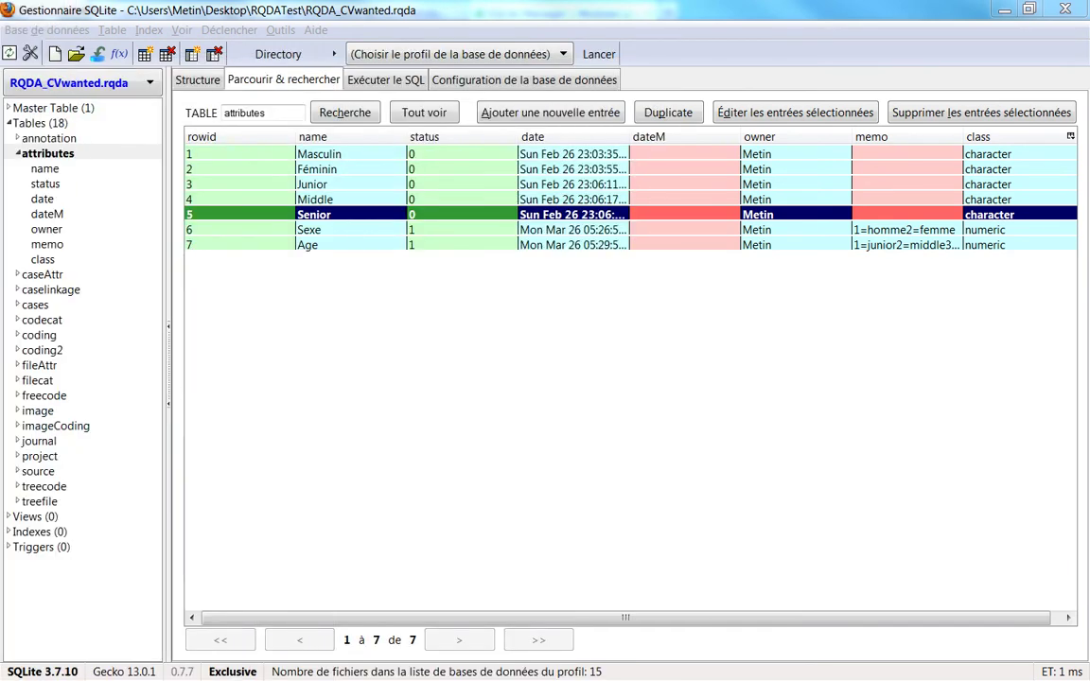
Go through the attributes table's Middle, Junior, Féminin and Masculin records one by one
left_click(322, 200)
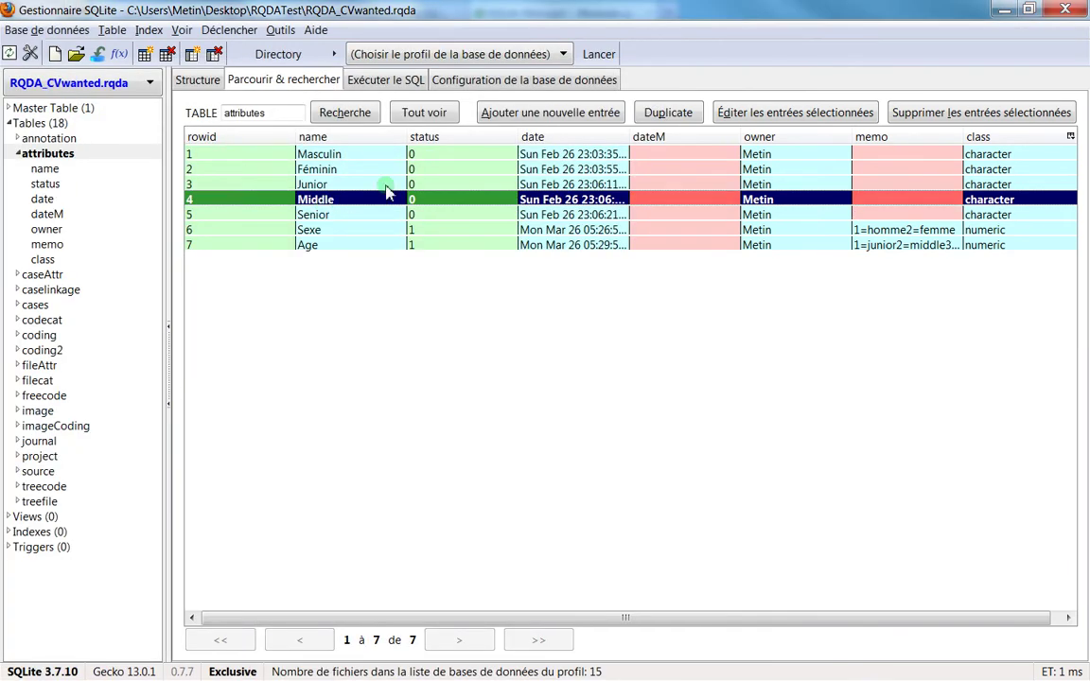
left_click(345, 183)
key("Up")
key("Up")
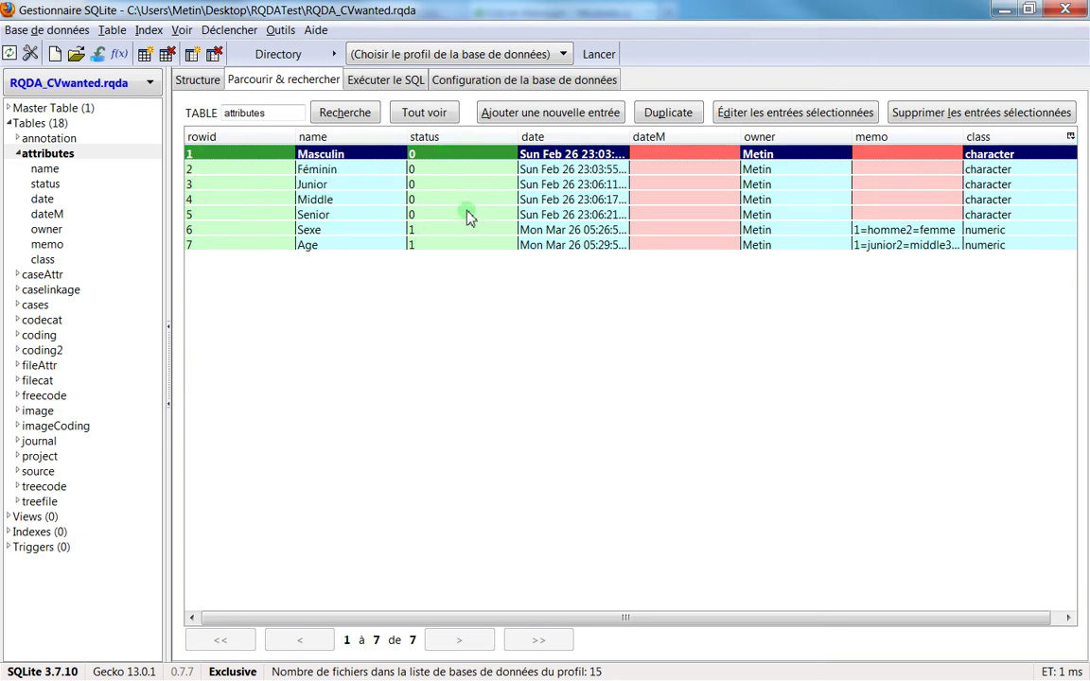
Open the Senior record for editing to inspect its status field, close it without changes, and select the Middle record
double_click(467, 218)
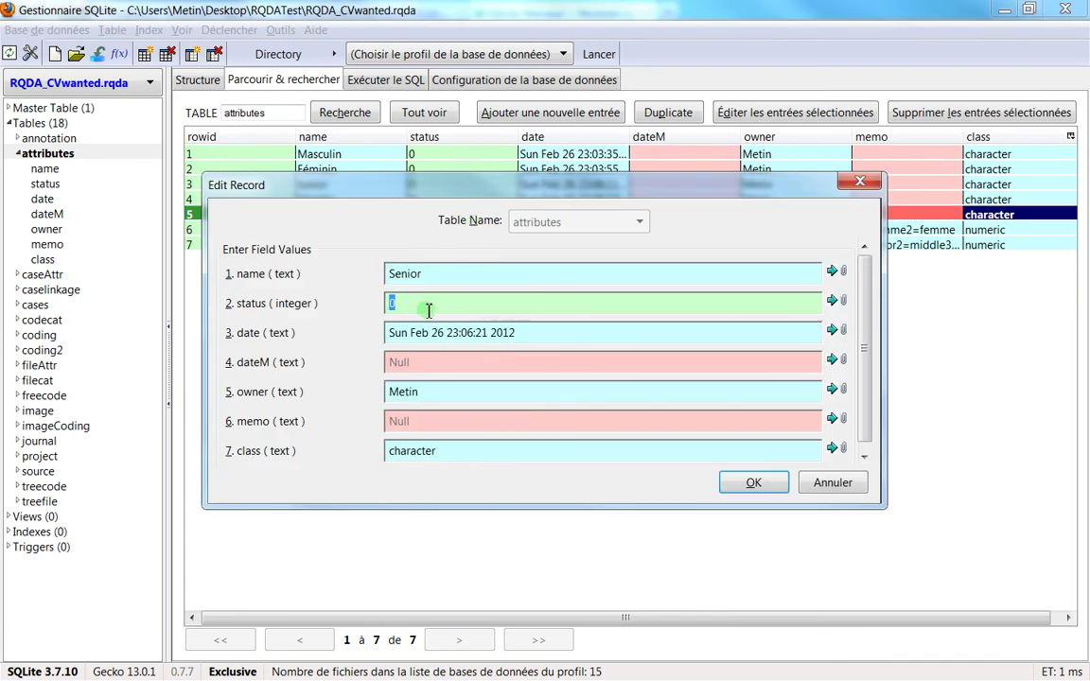
left_click(859, 181)
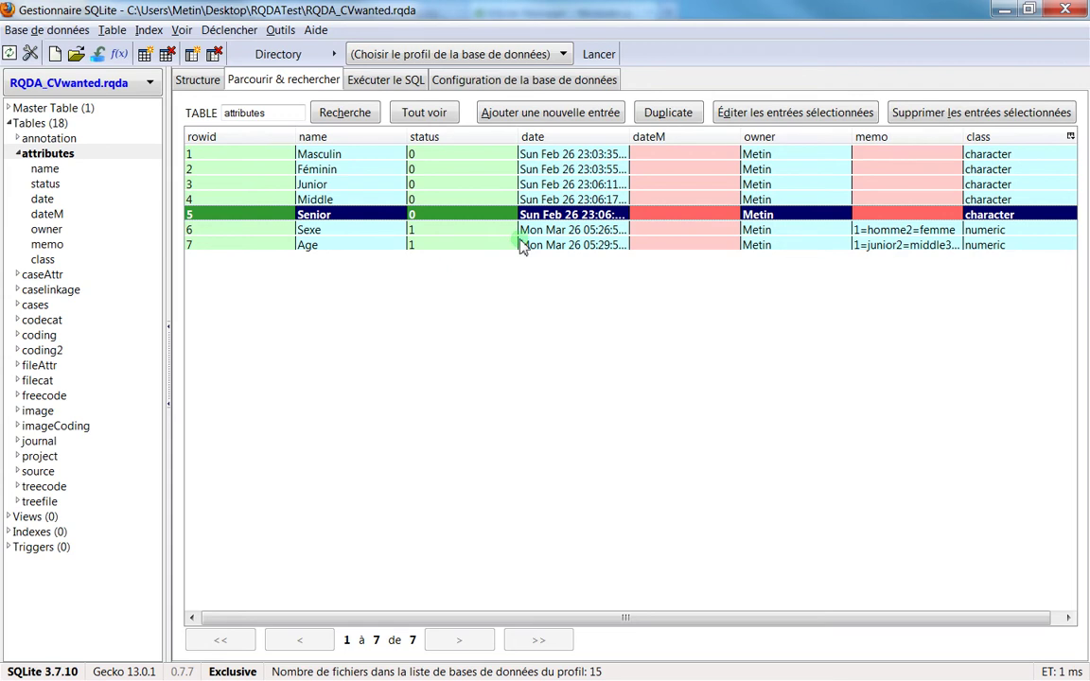
left_click(429, 198)
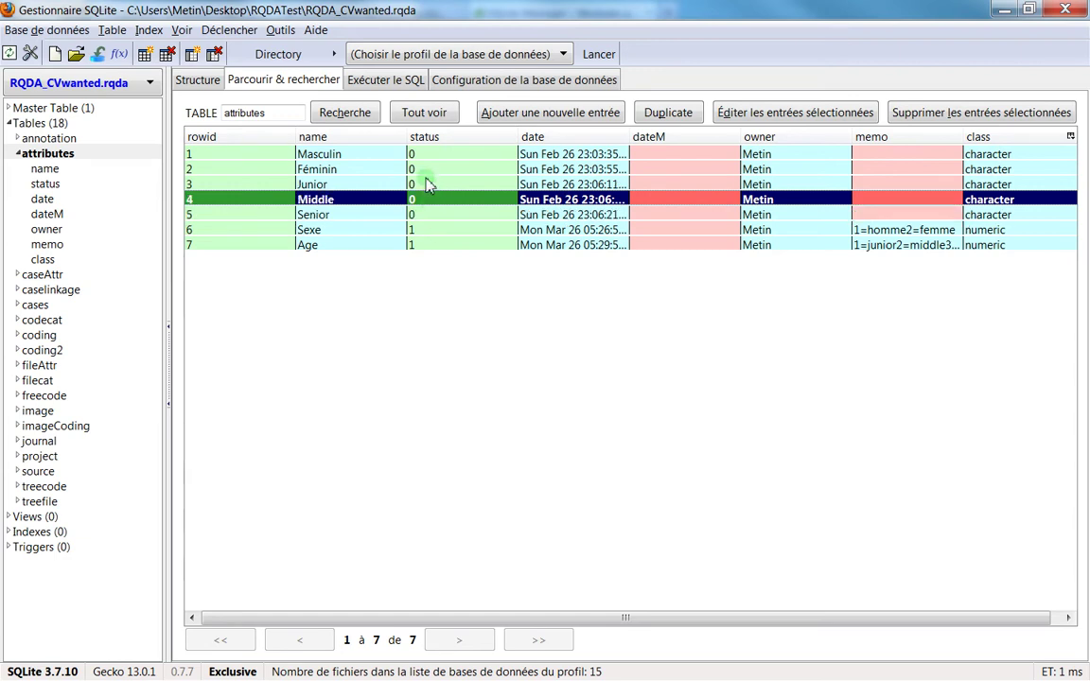
Review the status values of the attributes table's records from Masculin to Senior, selecting them individually
left_click(425, 184)
left_click(415, 155)
left_click(415, 185)
left_click(416, 199)
left_click(413, 215)
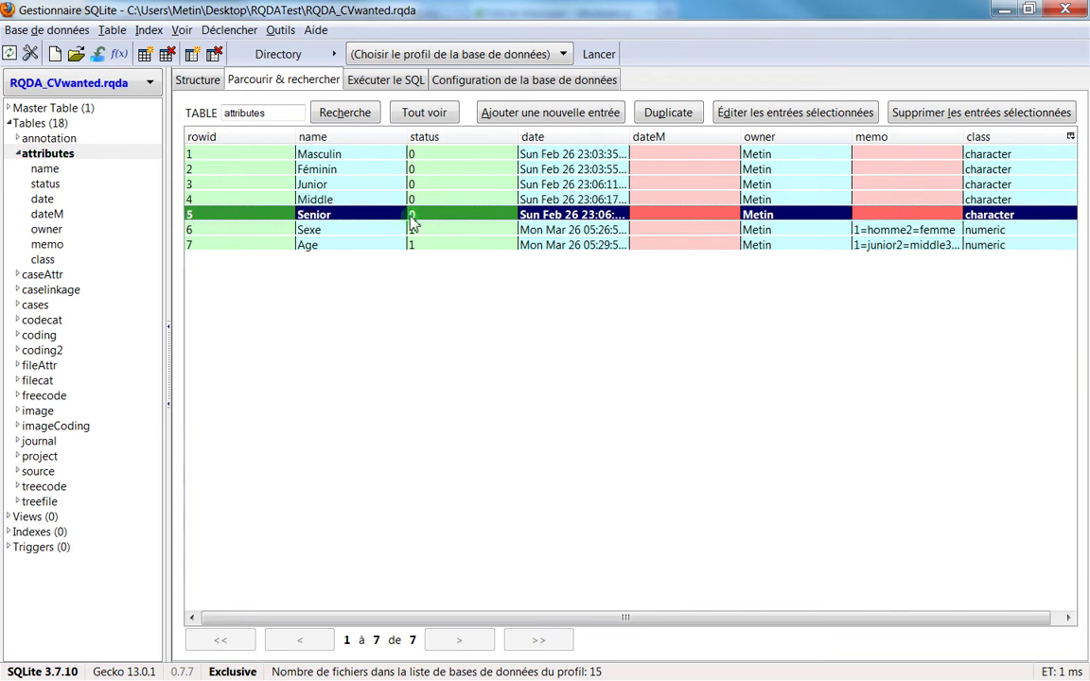
Select the Sexe record, check it against RQDA's attribute list, and select the Age record in SQLite Manager
left_click(416, 230)
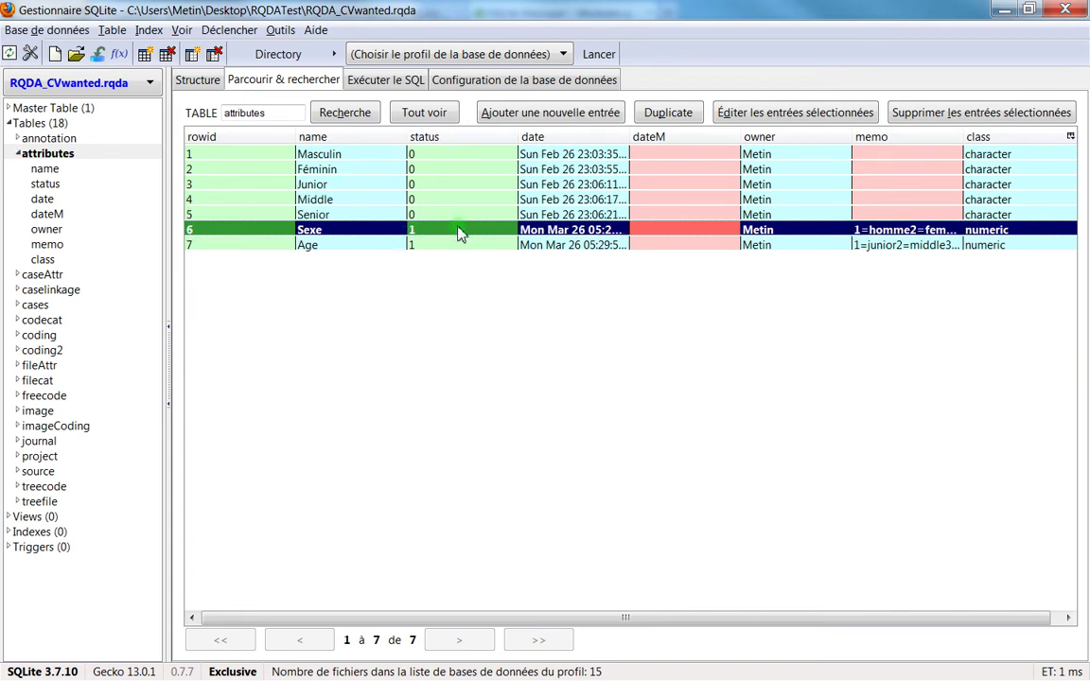
key("alt+Tab")
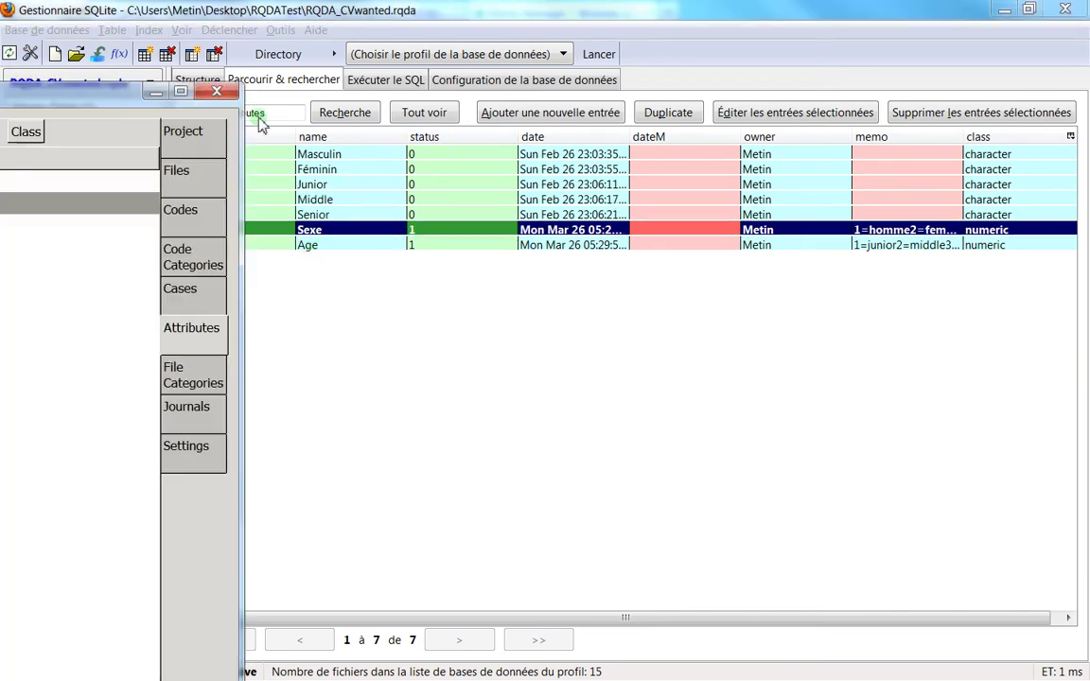
key("alt+Tab")
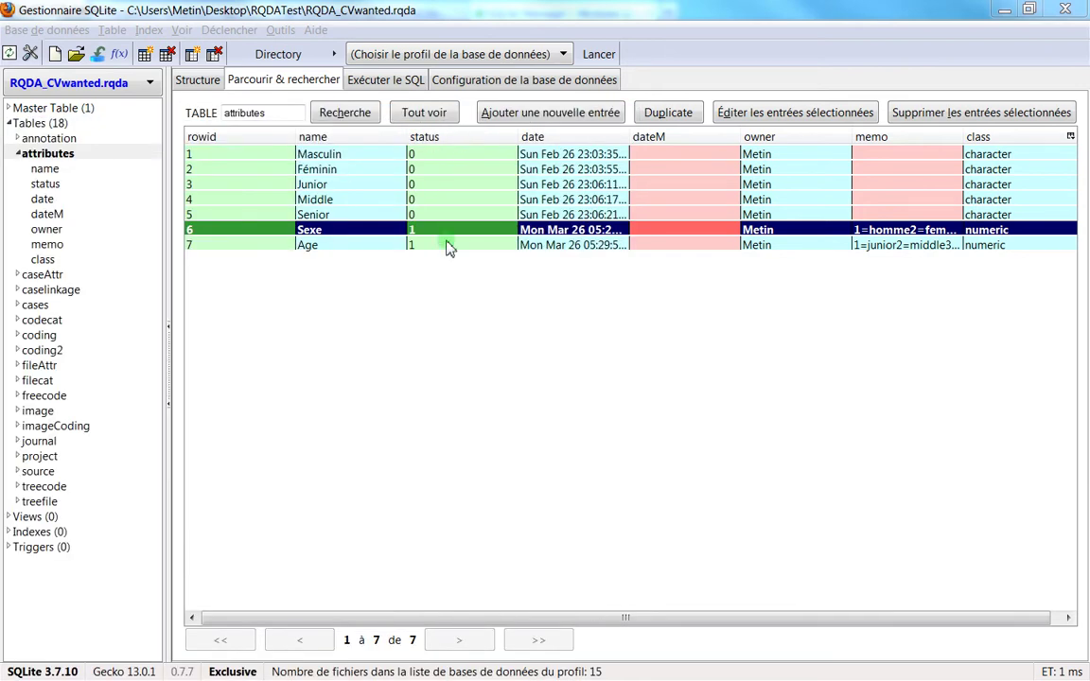
left_click(450, 245)
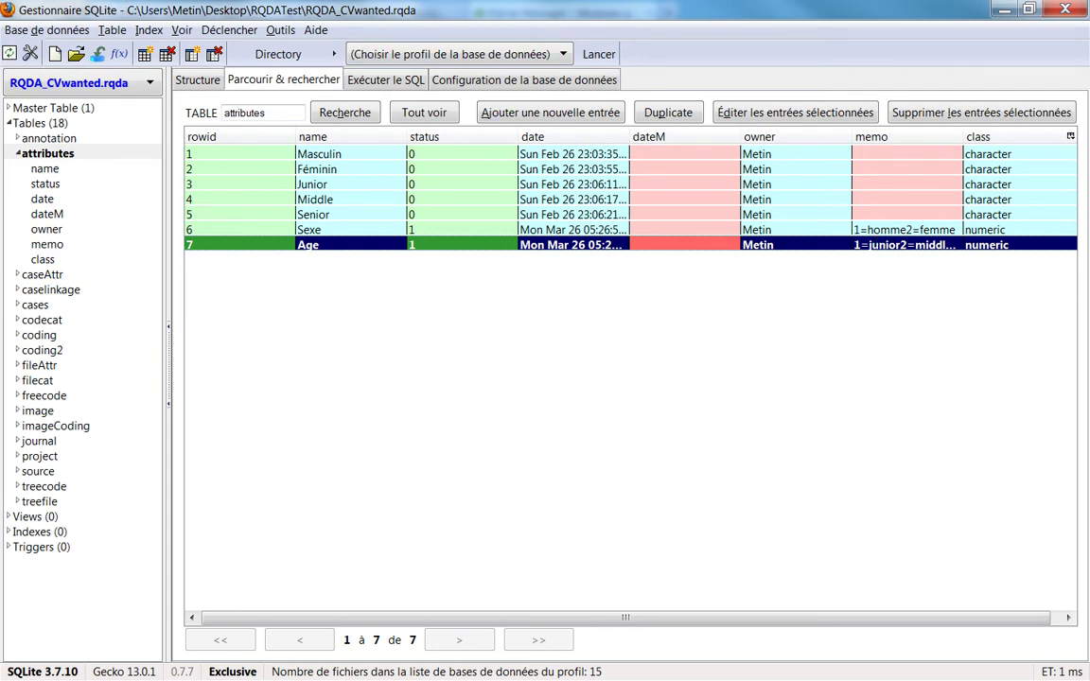
In RQDA, close the Sexe memo, view the Age attribute's memo and close it, then minimize RQDA
key("alt+Tab")
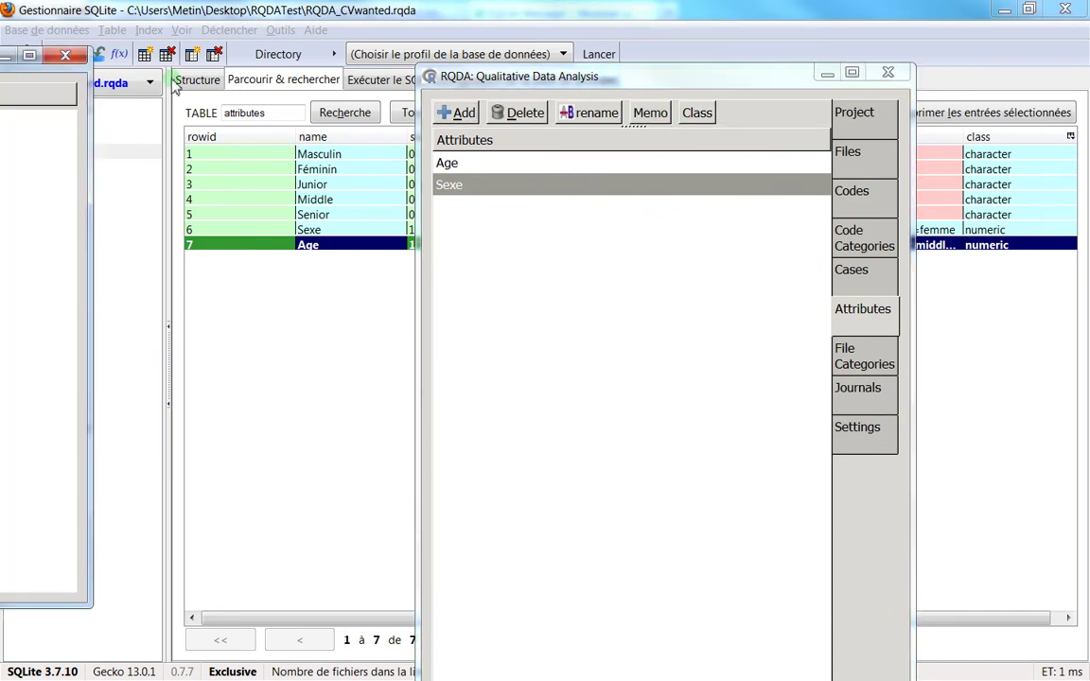
left_click_drag(294, 71, 270, 92)
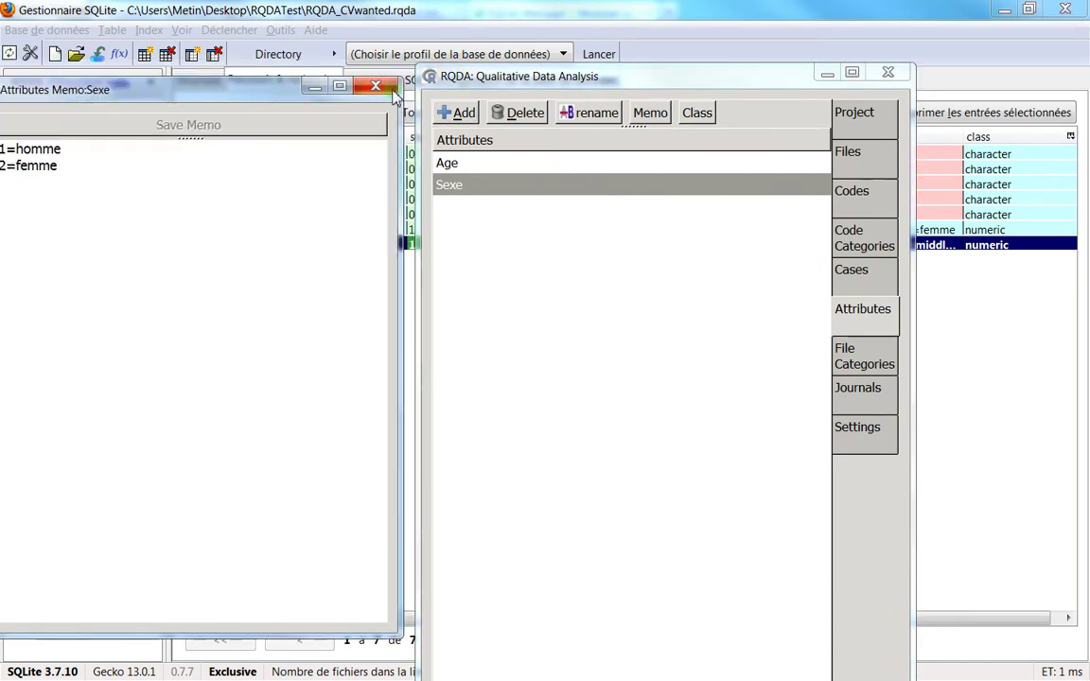
left_click(388, 84)
left_click(446, 163)
left_click(623, 121)
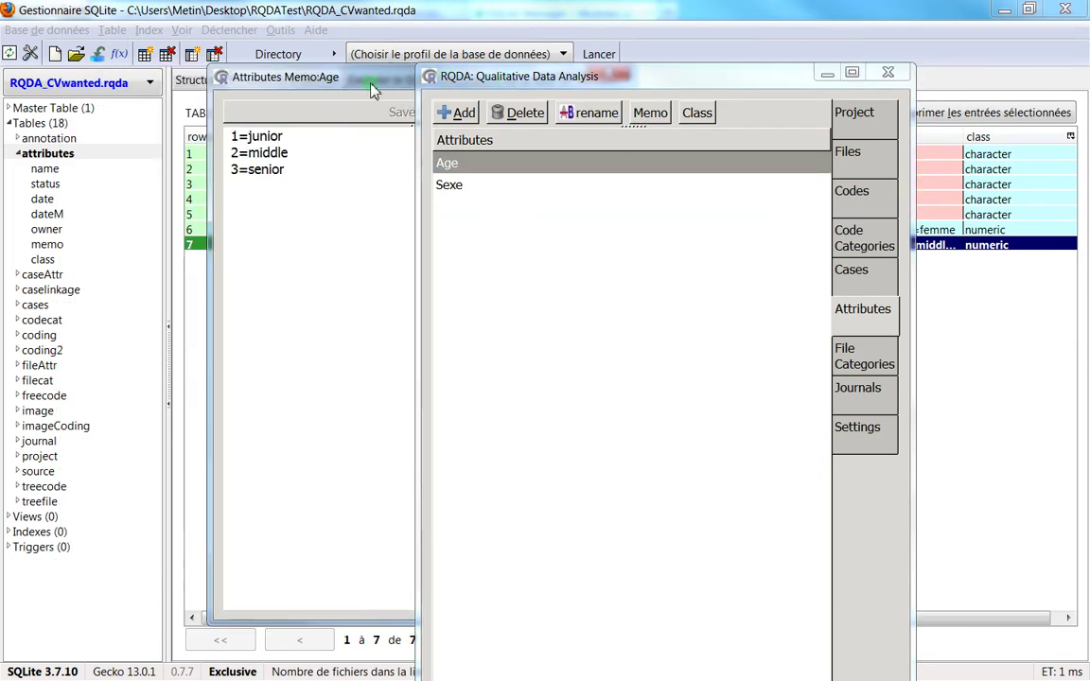
left_click_drag(426, 87, 253, 103)
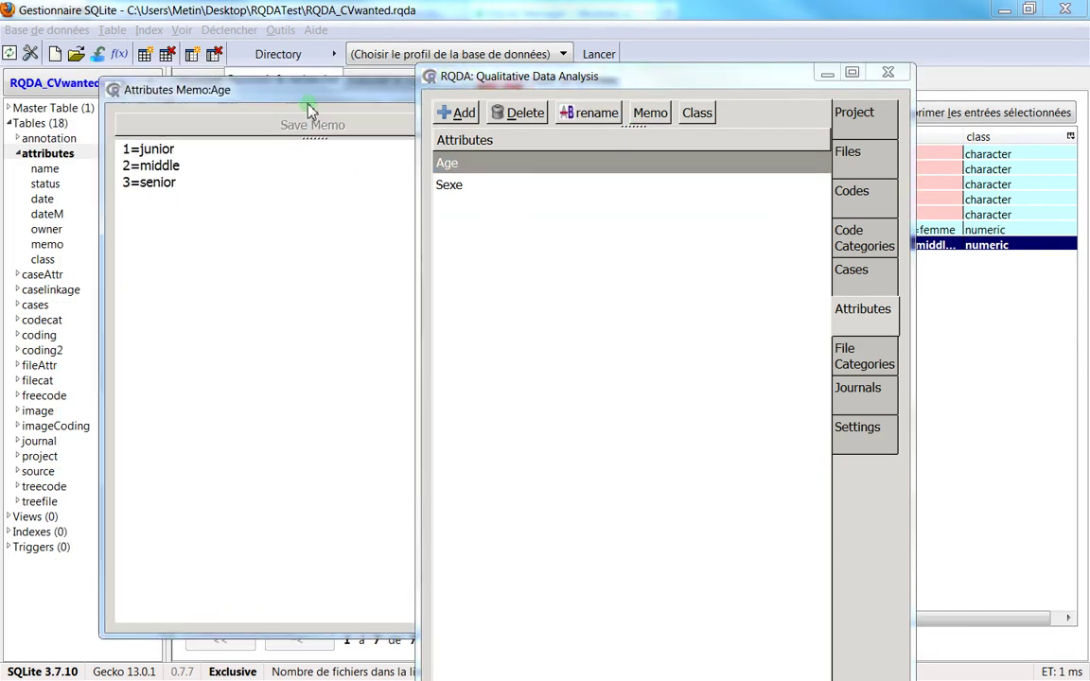
left_click(405, 94)
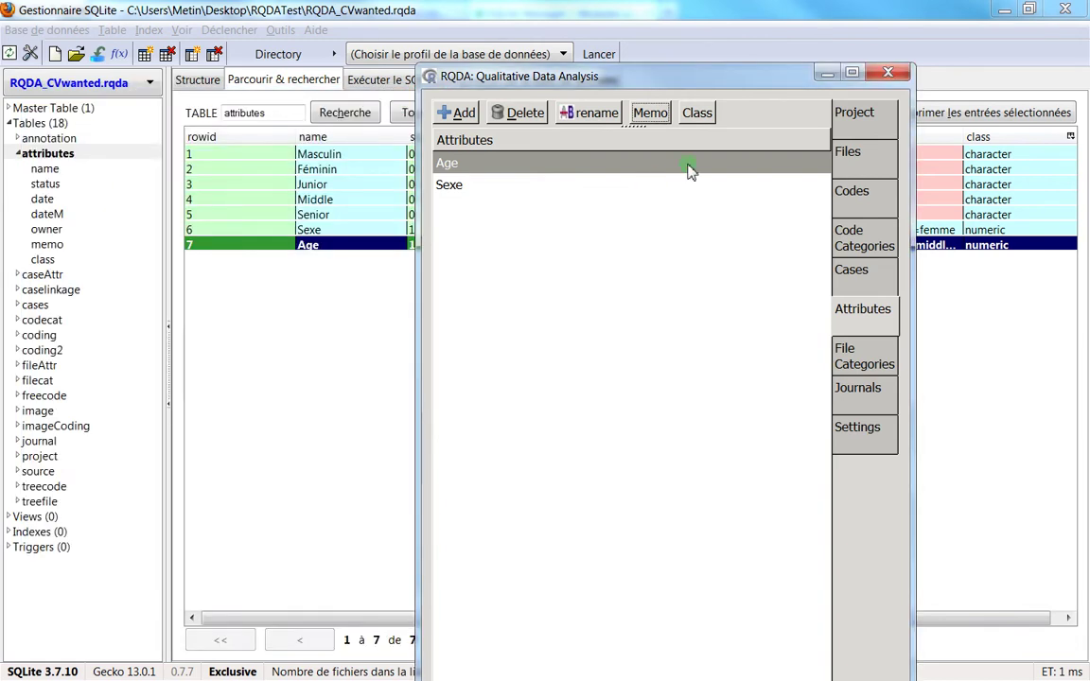
left_click(826, 73)
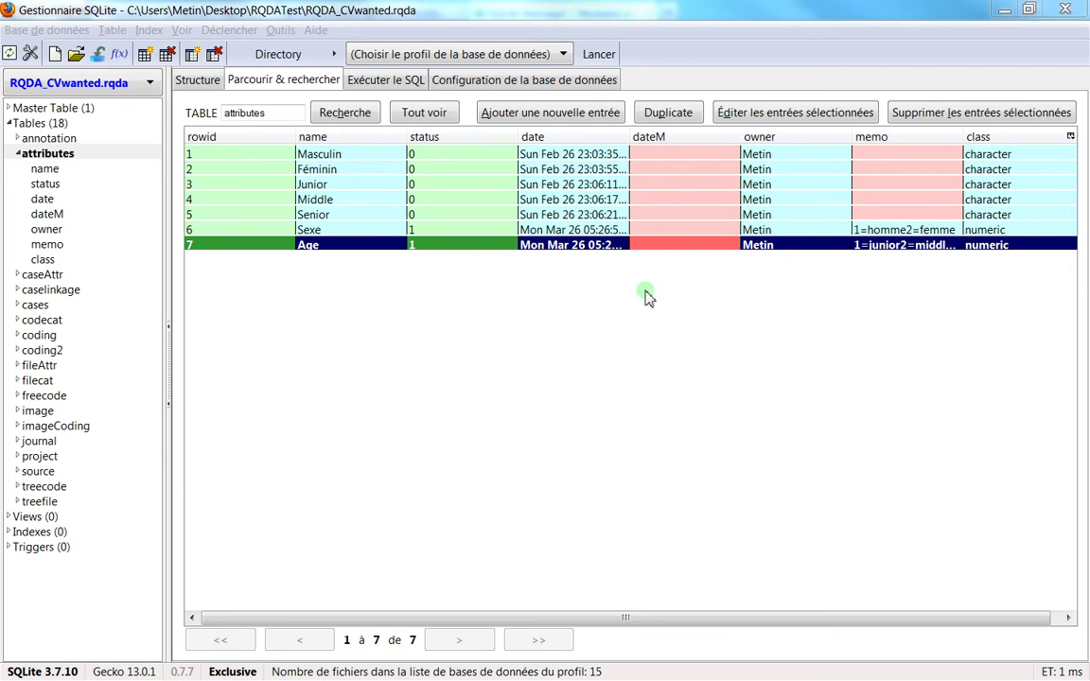
Compare the row IDs of the Masculin, Sexe and Age records and the class values of Masculin and Féminin
left_click(227, 154)
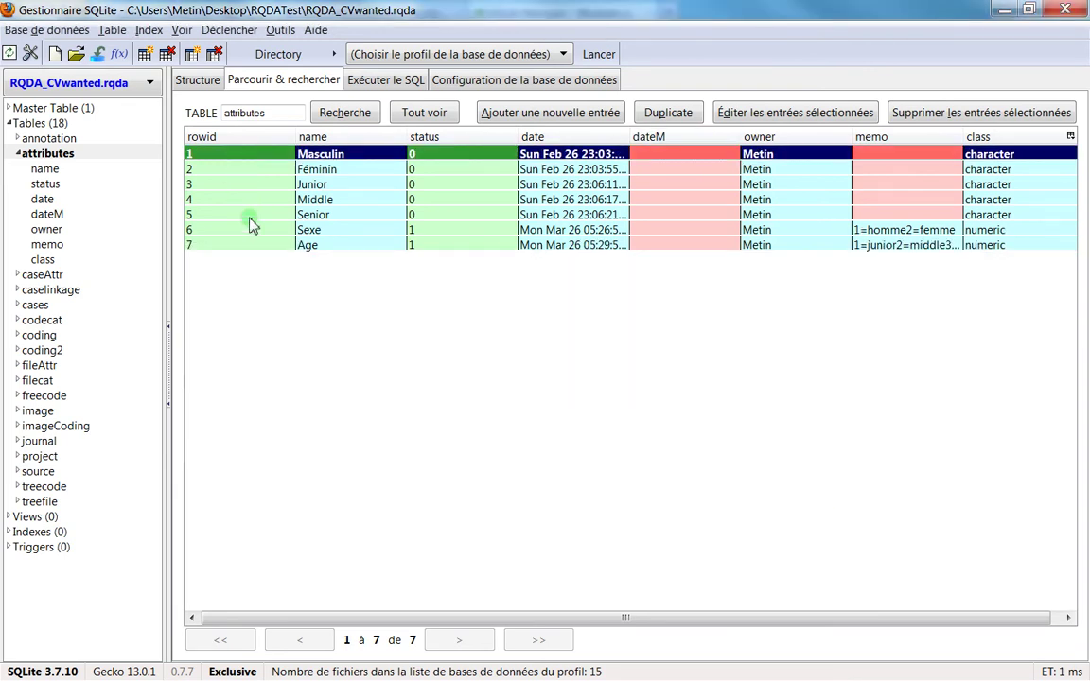
left_click(241, 230)
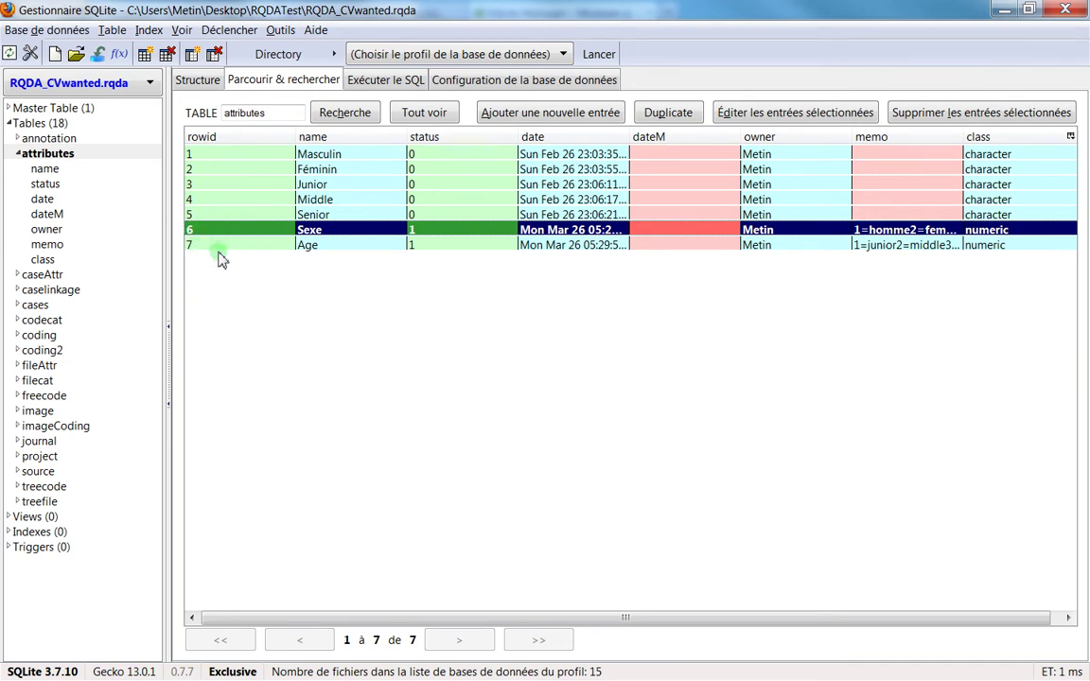
left_click(224, 248)
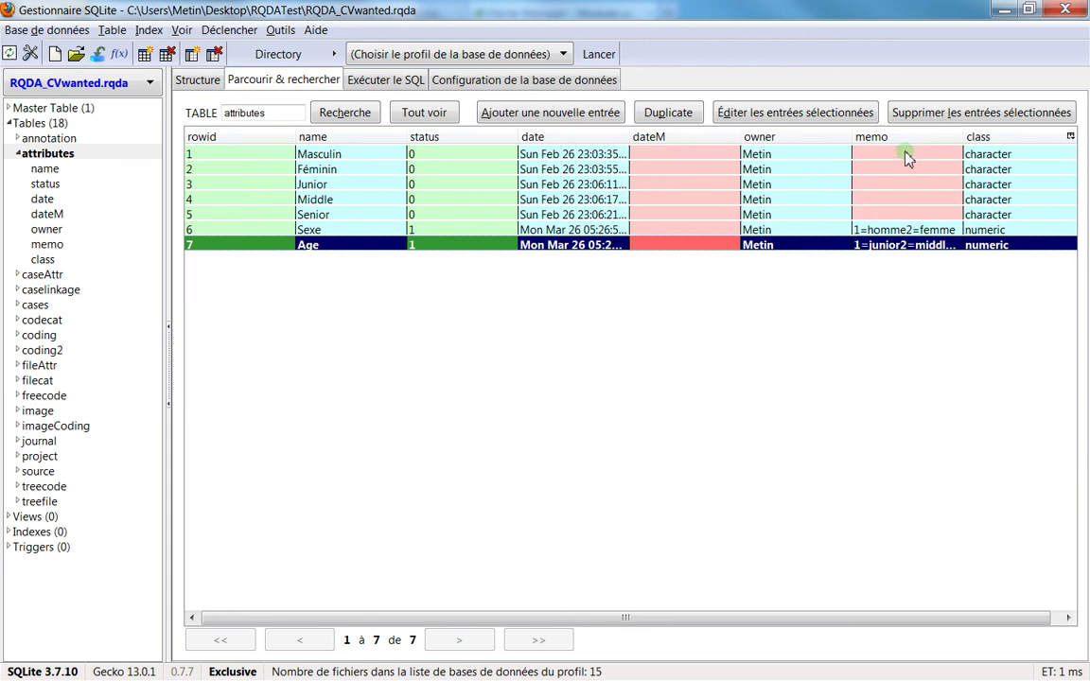
left_click(999, 155)
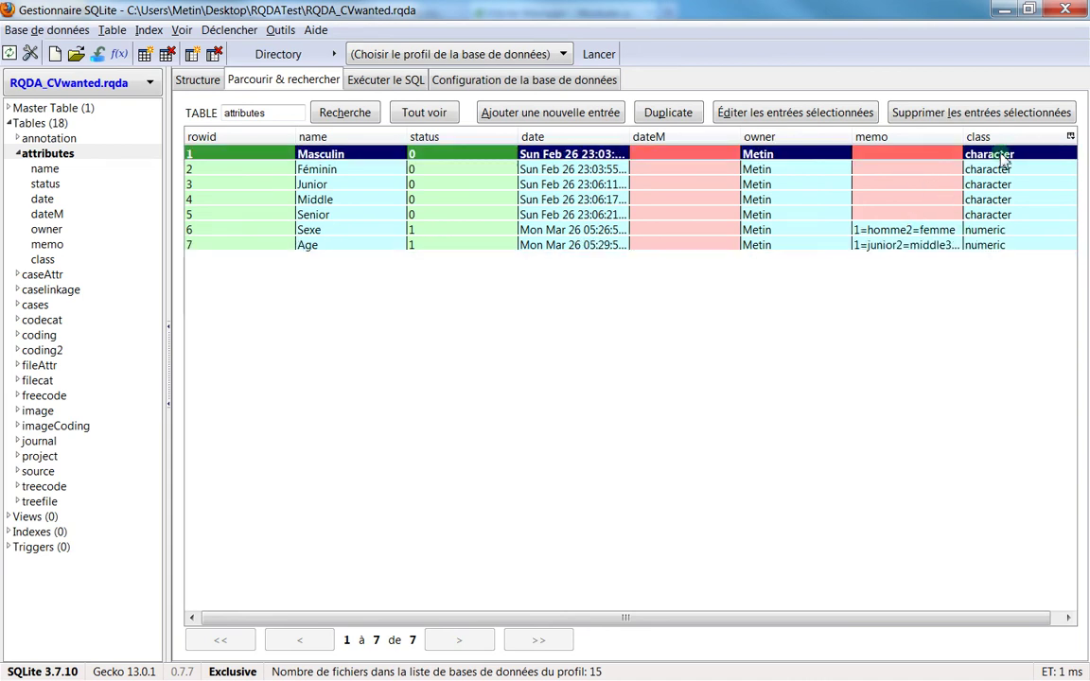
left_click(1002, 170)
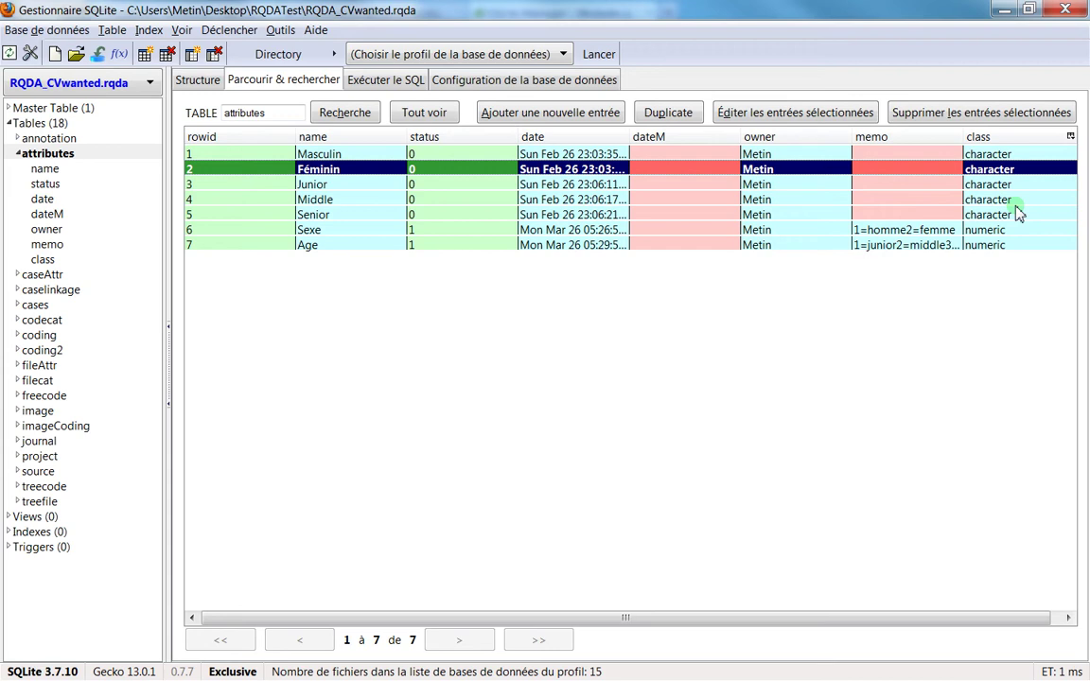
Switch to RQDA and look at the Sexe and Age entries in its attribute list
key("alt+Tab")
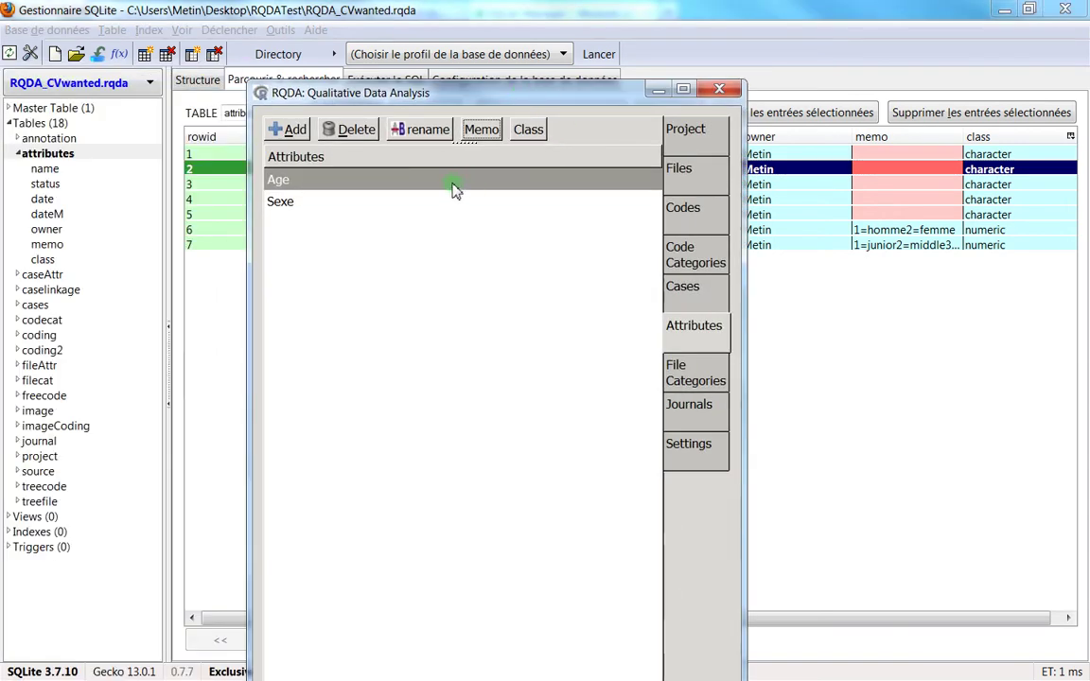
left_click(453, 189)
left_click(158, 173)
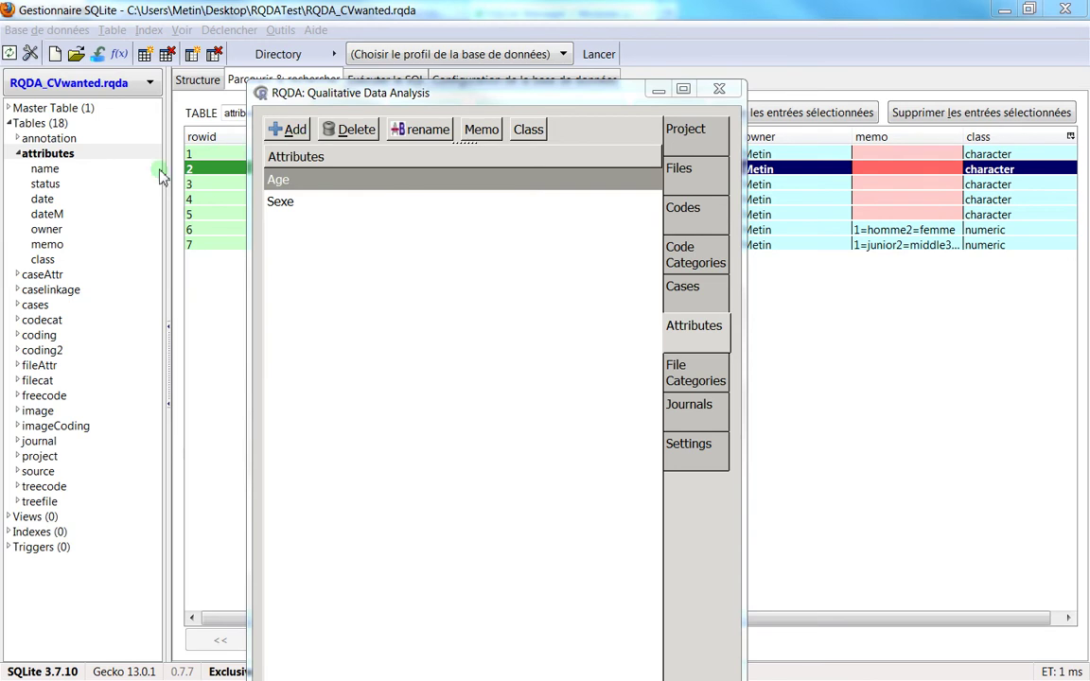
key("alt+Tab")
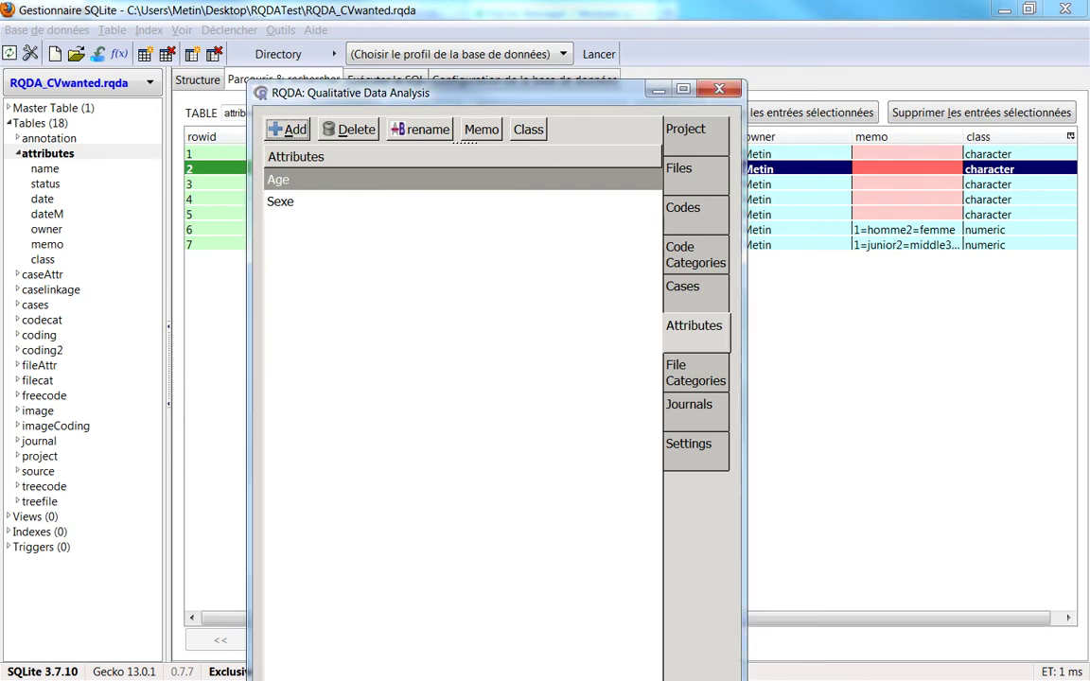
left_click(379, 207)
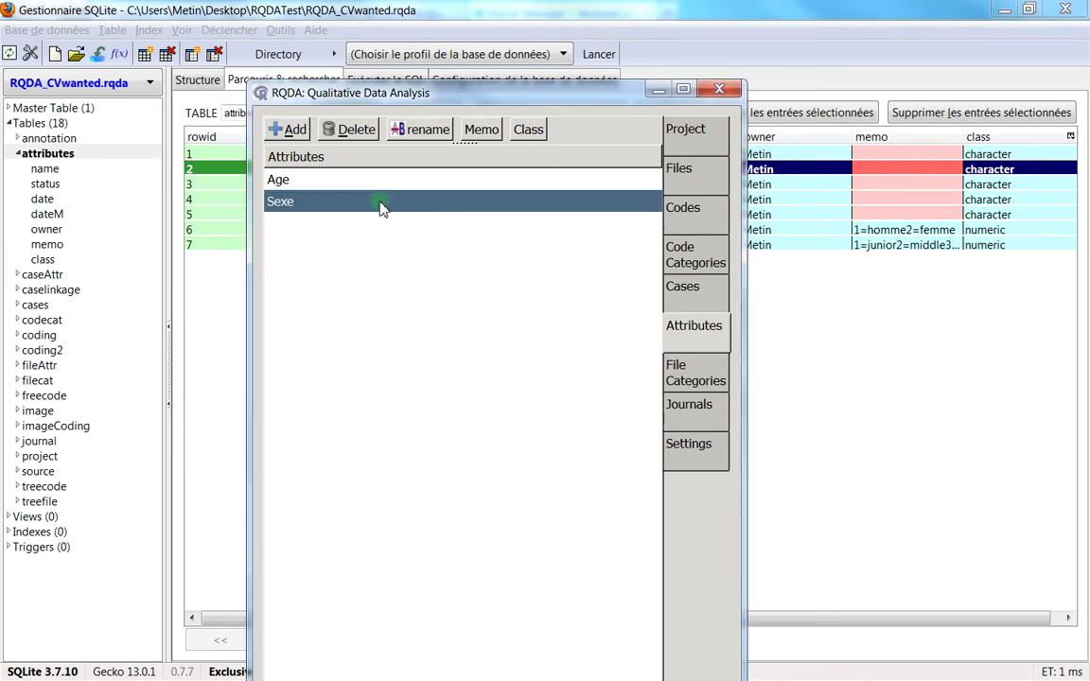
left_click(277, 207)
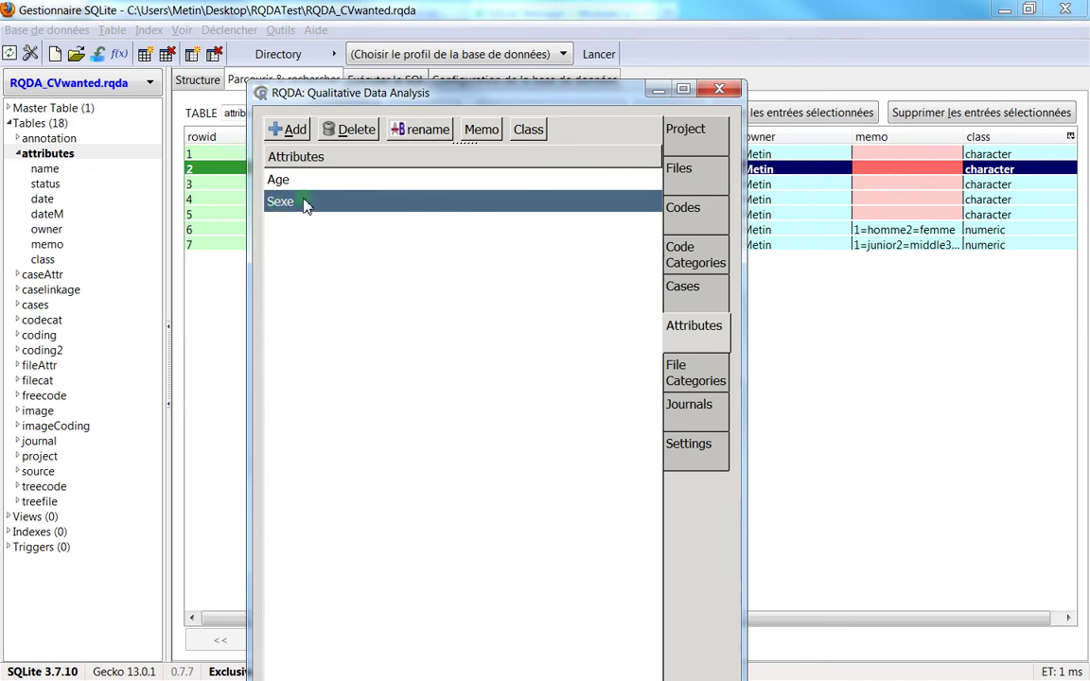
left_click(280, 182)
left_click(333, 133)
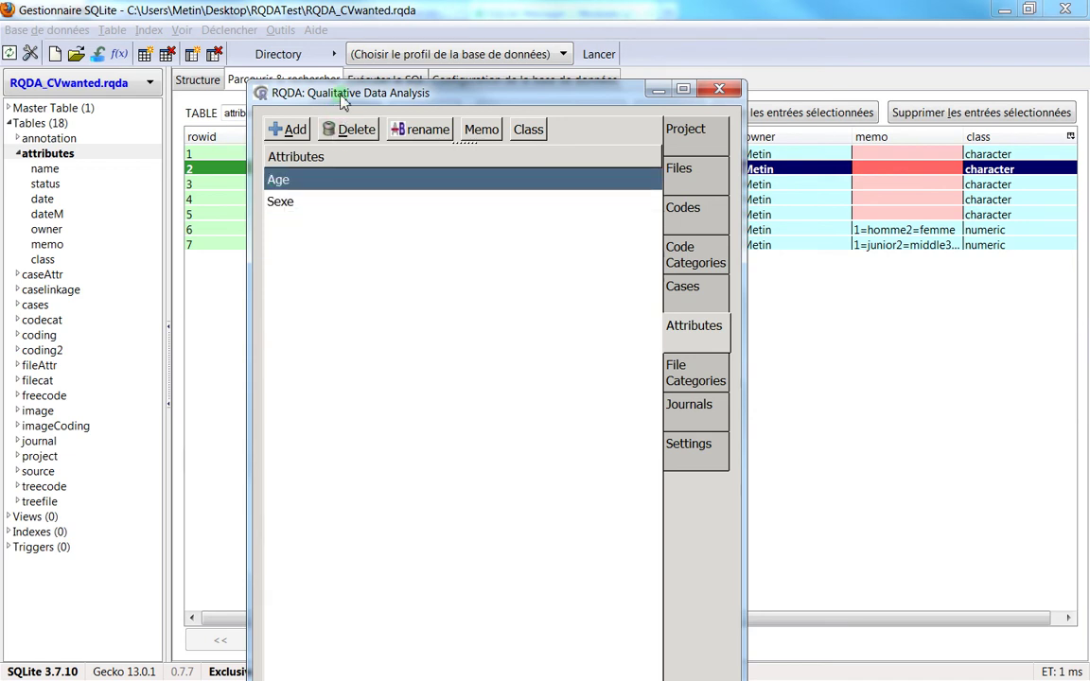
Open the Age attribute's class setting in RQDA, inspect the numeric option, close it without confirming, and minimize RQDA
left_click_drag(311, 93, 73, 97)
key("alt+Tab")
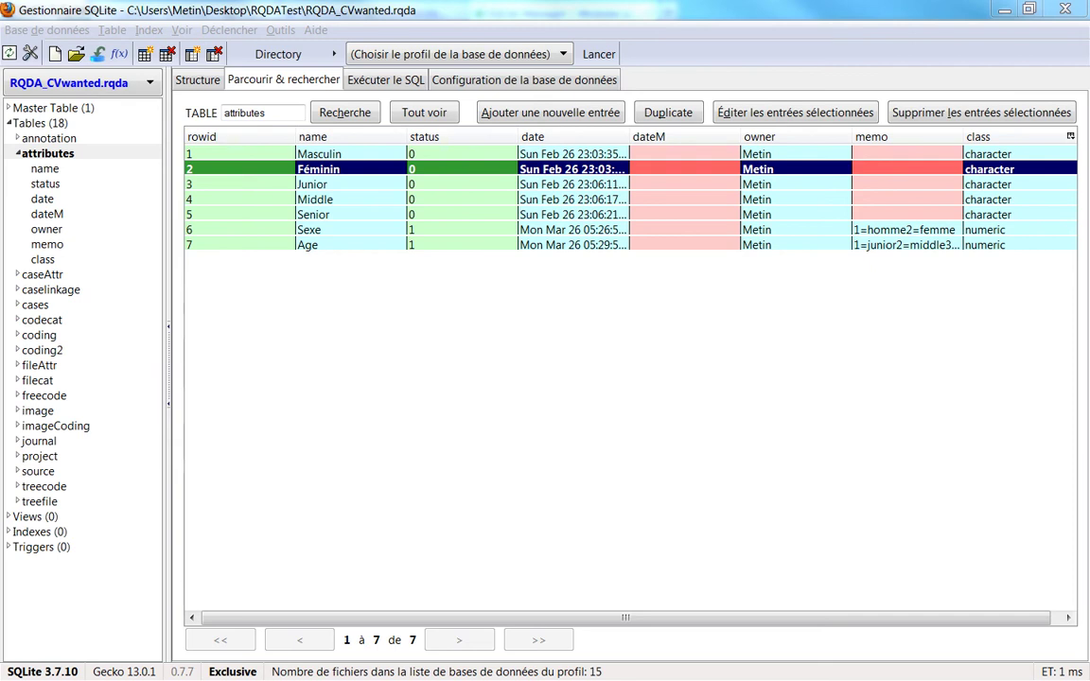
key("alt+Tab")
left_click(396, 156)
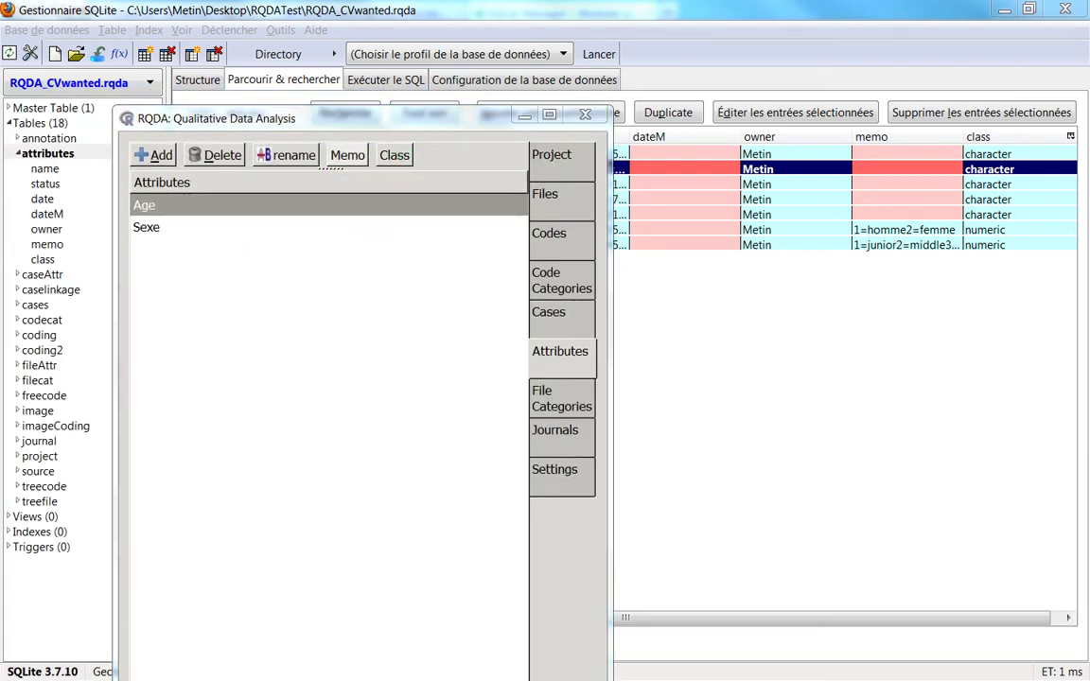
left_click_drag(225, 93, 737, 191)
left_click(746, 226)
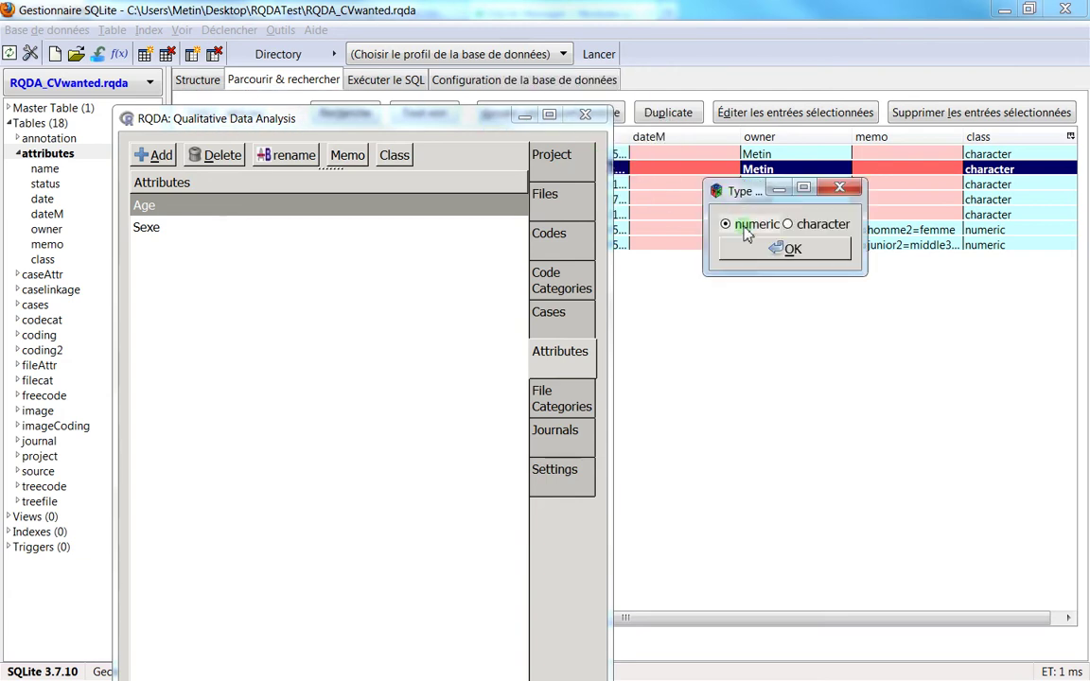
left_click(748, 226)
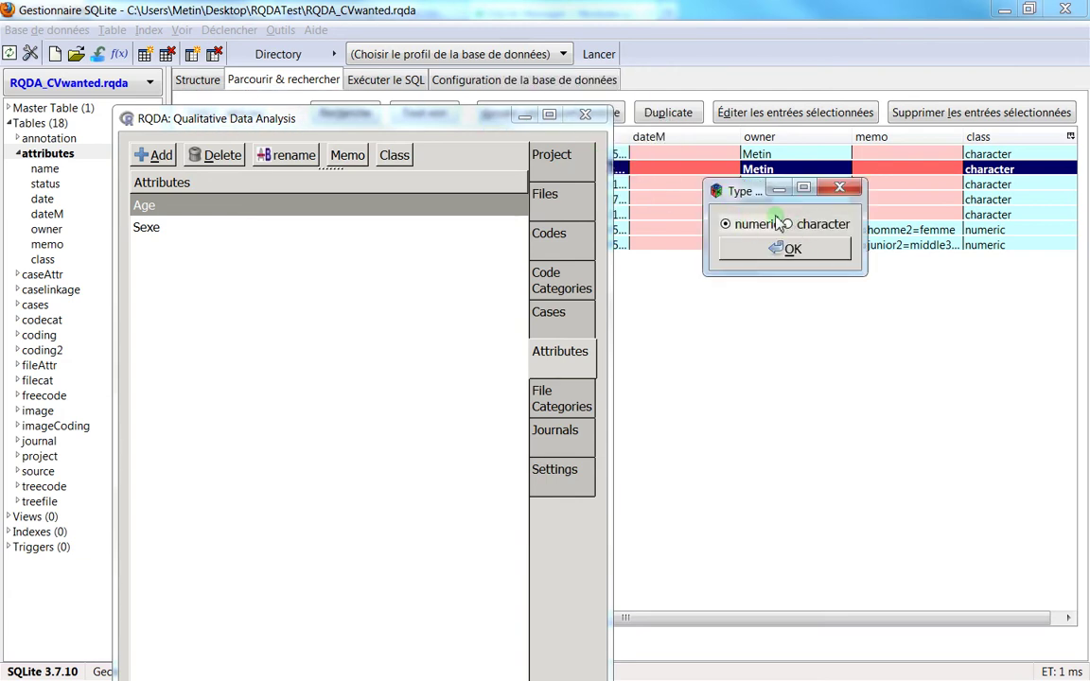
left_click(847, 193)
left_click(523, 115)
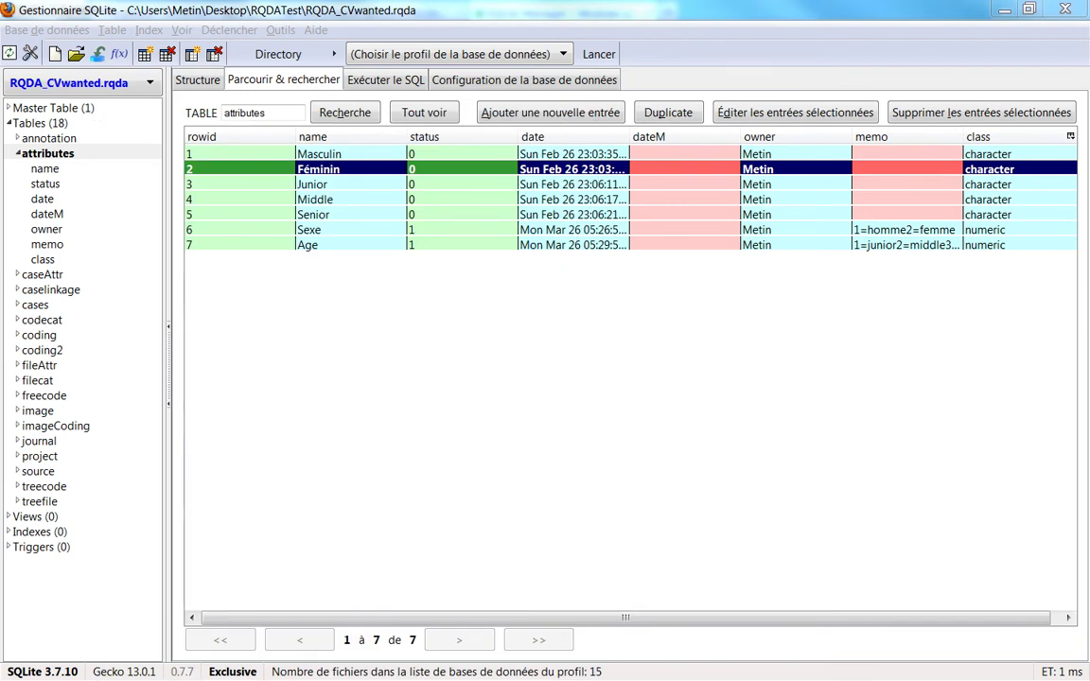
Examine the class and memo values of the Age and Sexe records in the attributes table
left_click(1000, 245)
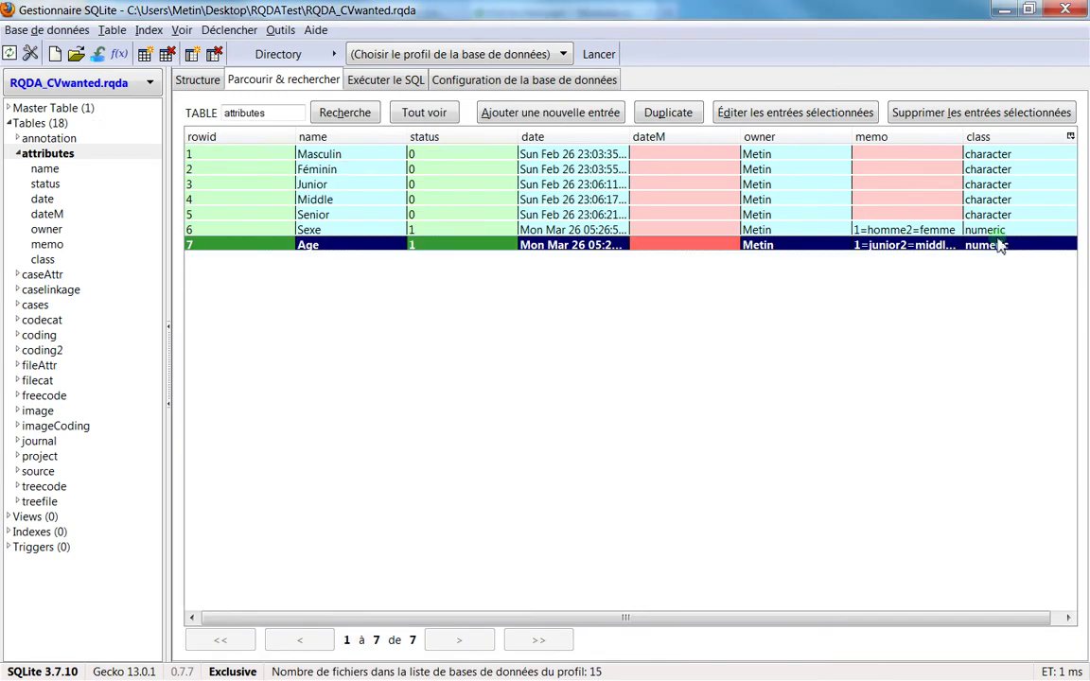
key("Up")
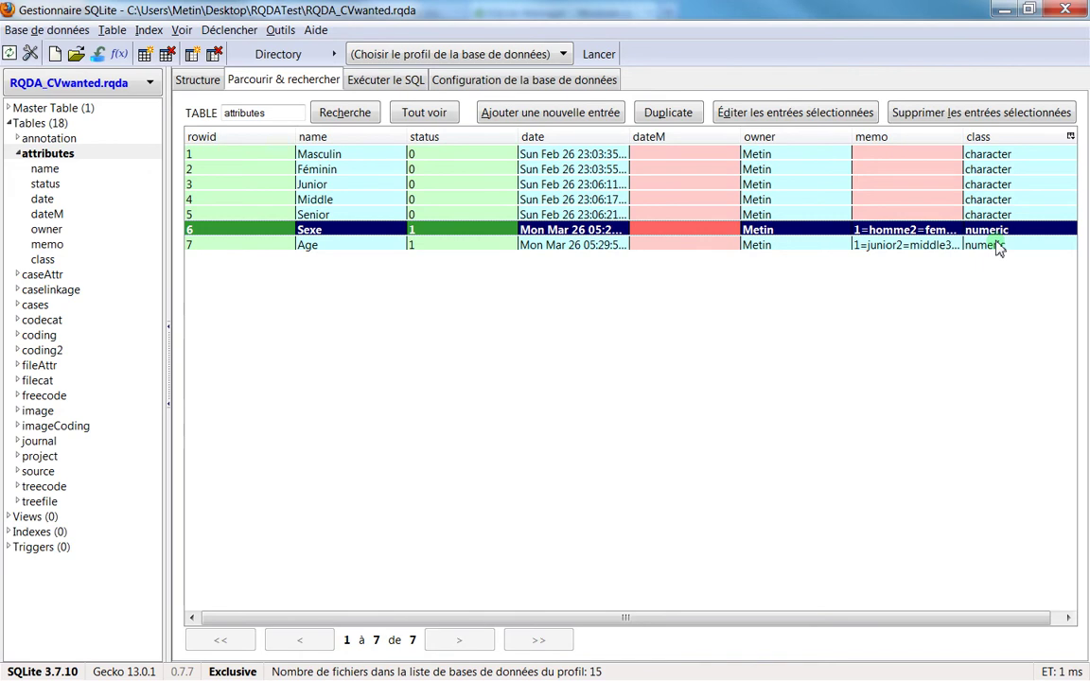
left_click(922, 248)
key("Up")
left_click(896, 245)
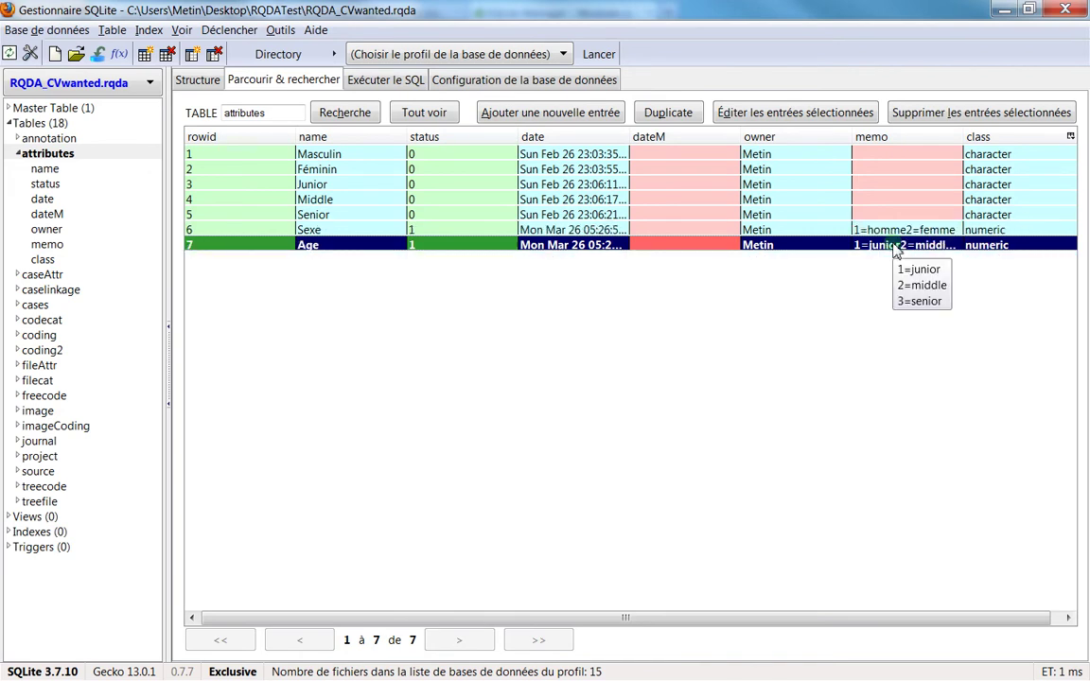
Collapse the attributes table's column list and display the records of the caseAttr table
double_click(19, 153)
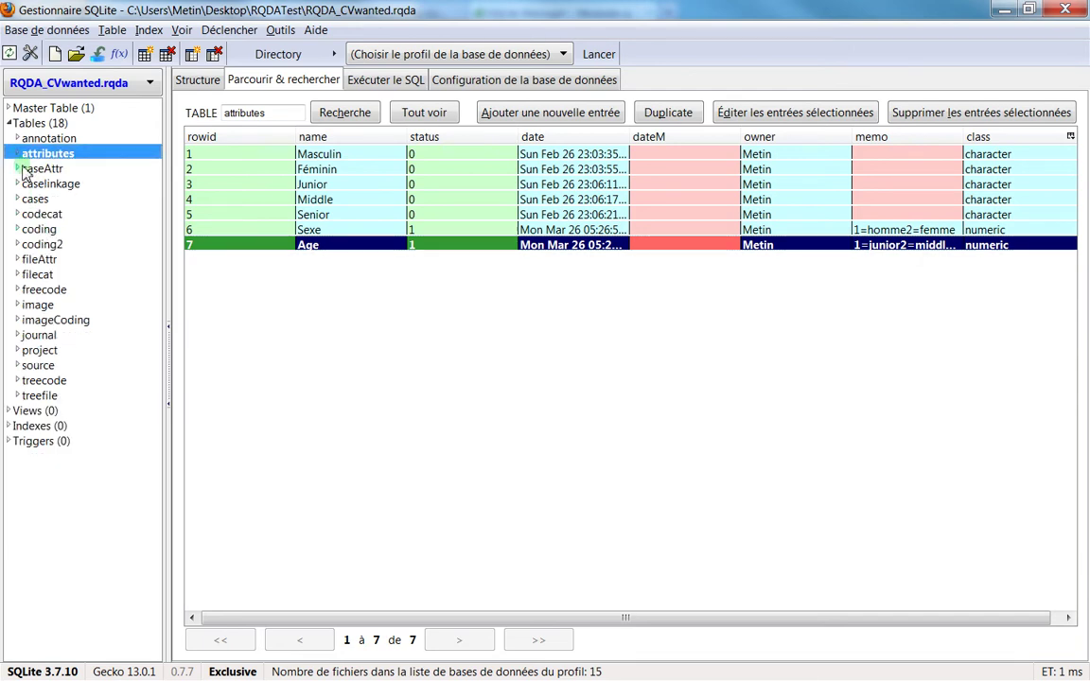
left_click(18, 168)
left_click(18, 168)
left_click(50, 170)
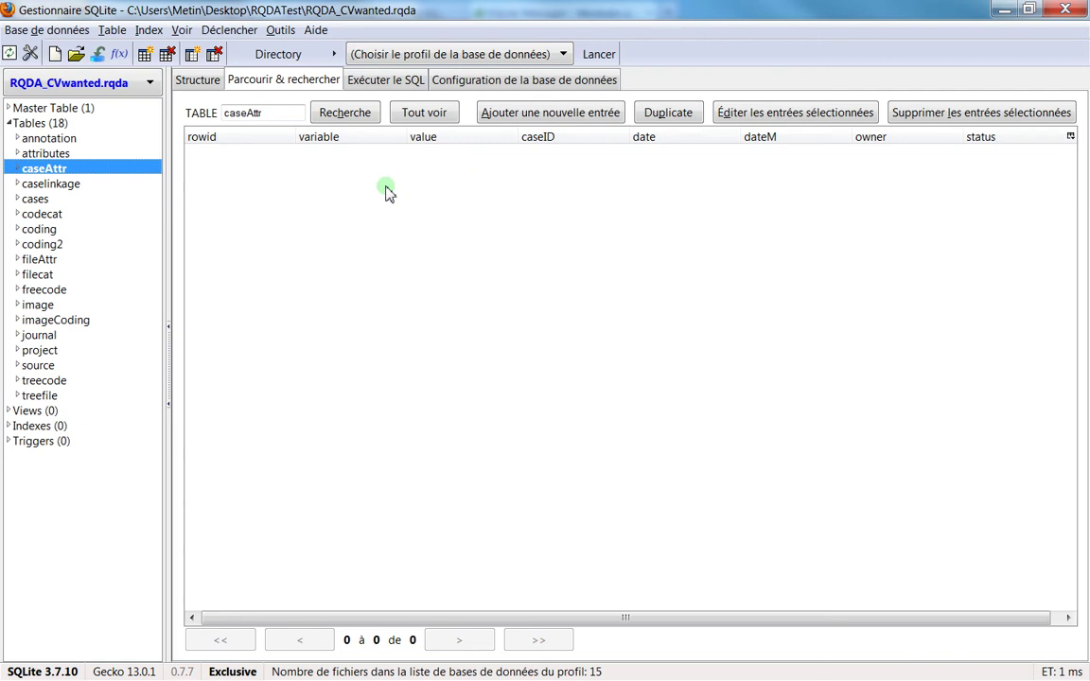
Expand the caseAttr table and go through its columns, including variable, value, dateM, owner and status
left_click(16, 169)
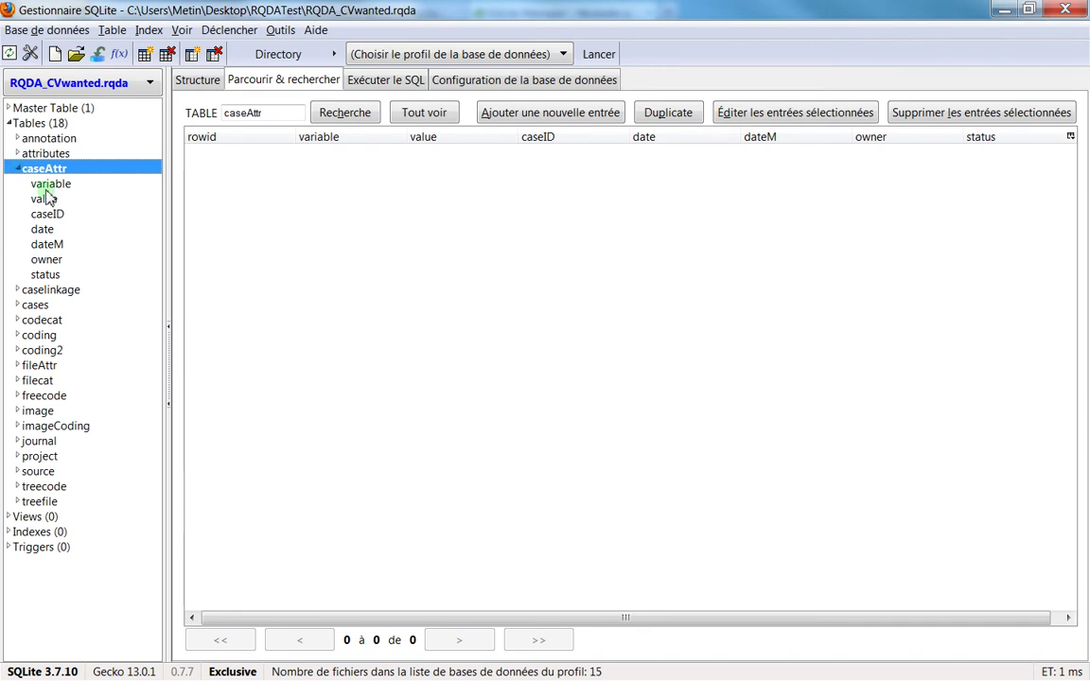
left_click(45, 198)
left_click(47, 274)
left_click(52, 261)
left_click(49, 183)
left_click(38, 168)
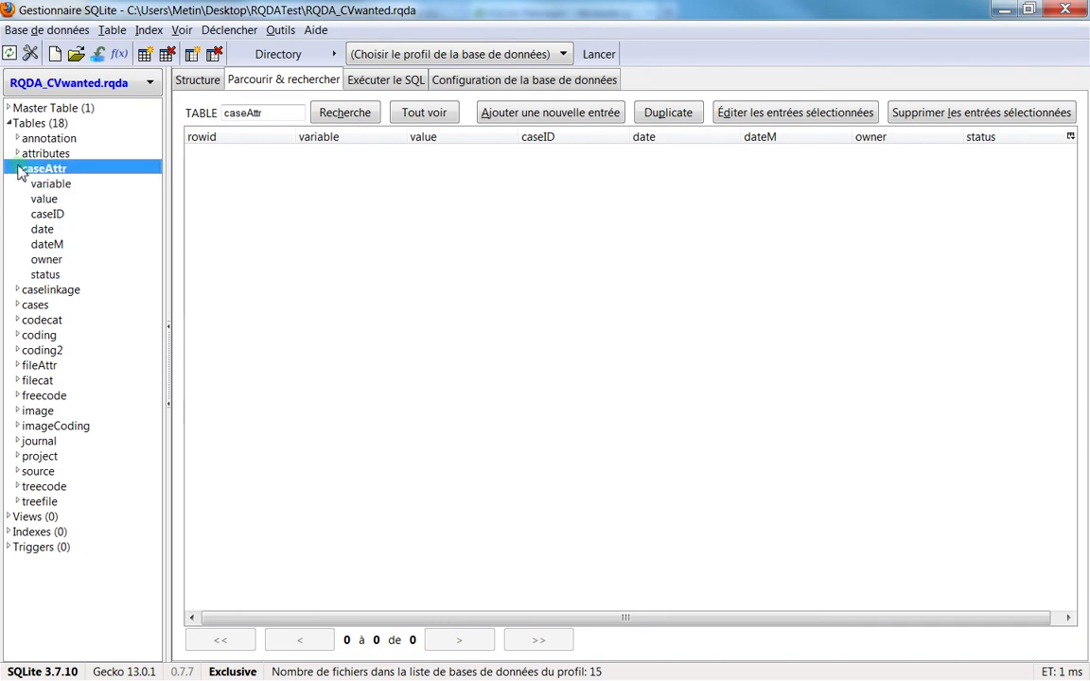
left_click(46, 258)
left_click(49, 245)
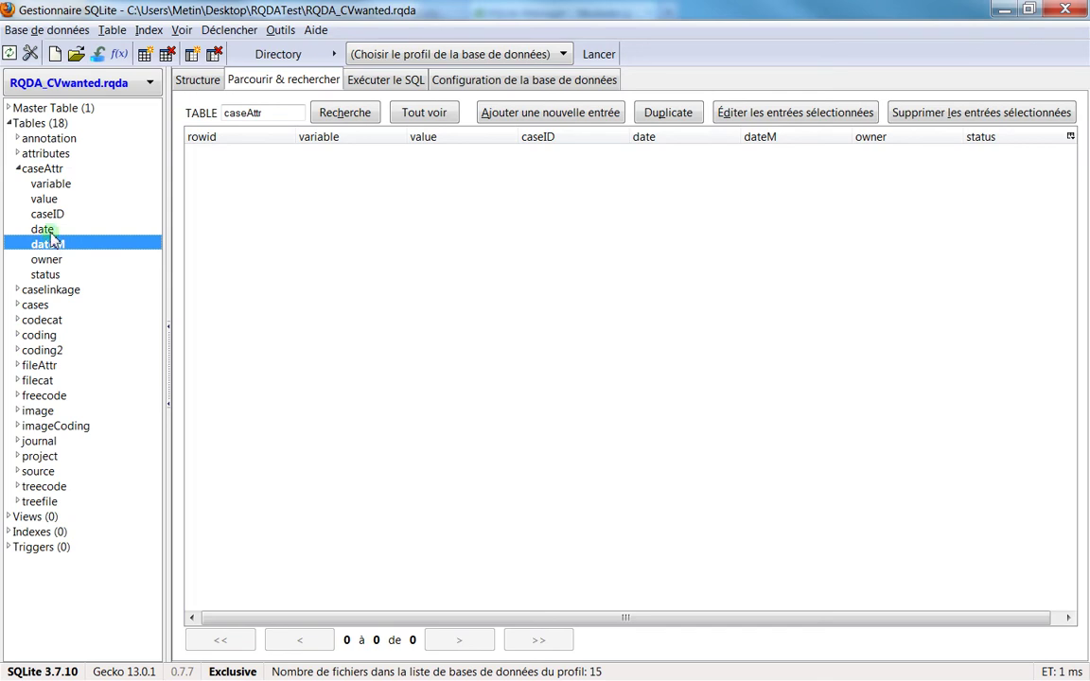
Collapse the caseAttr table's column list and display the records of the caselinkage and cases tables
left_click(19, 171)
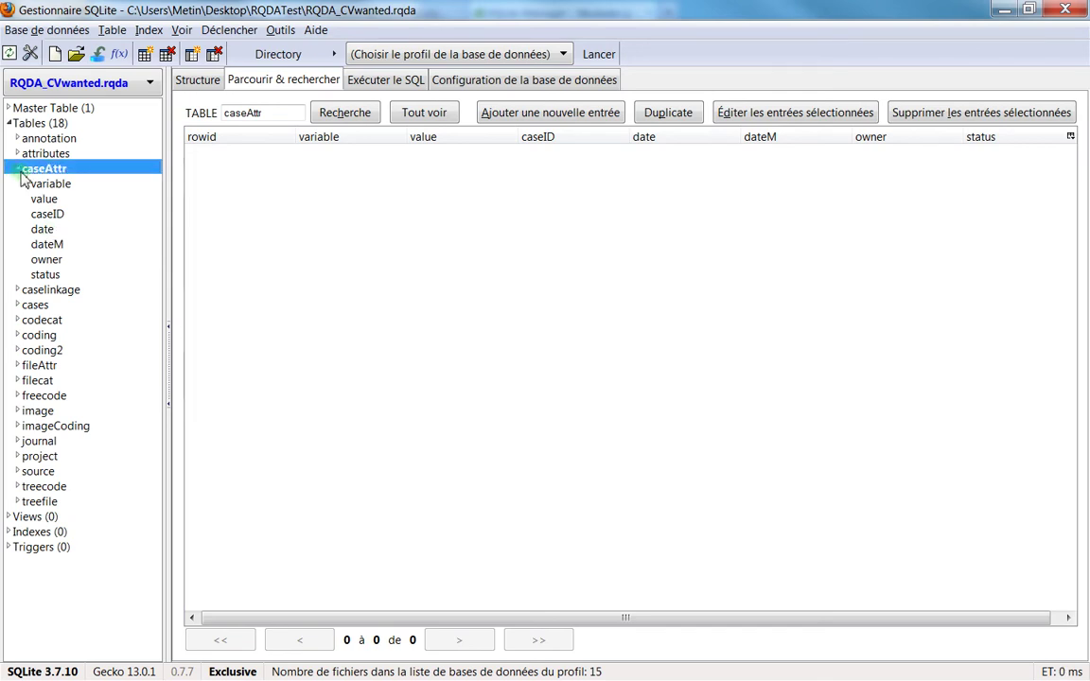
left_click(17, 170)
left_click(47, 185)
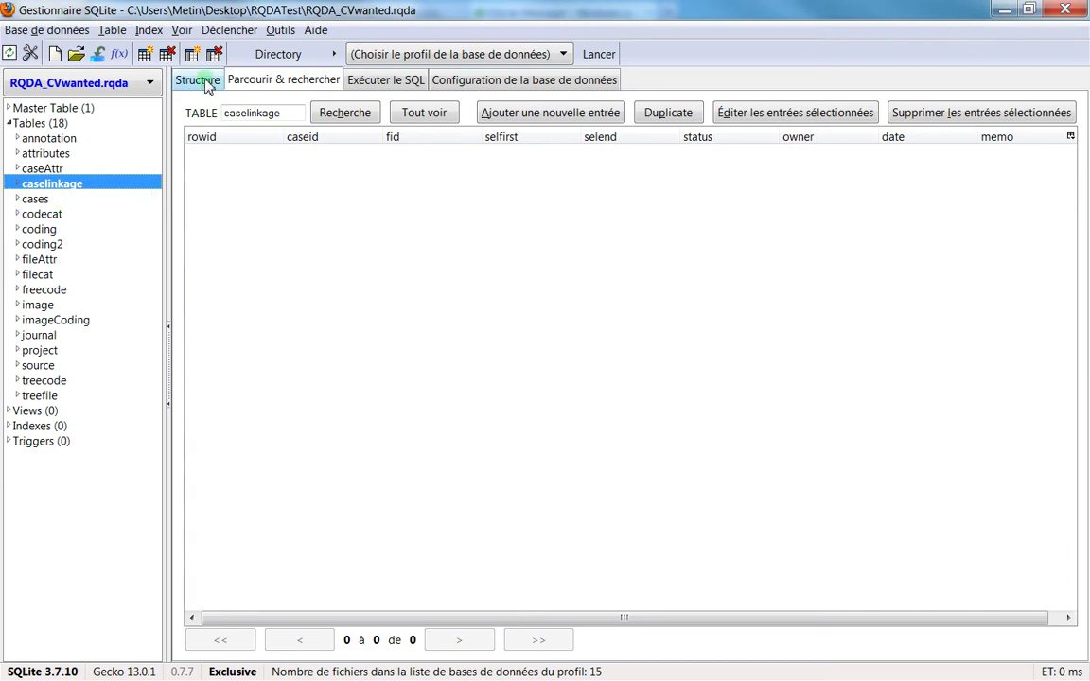
left_click(36, 200)
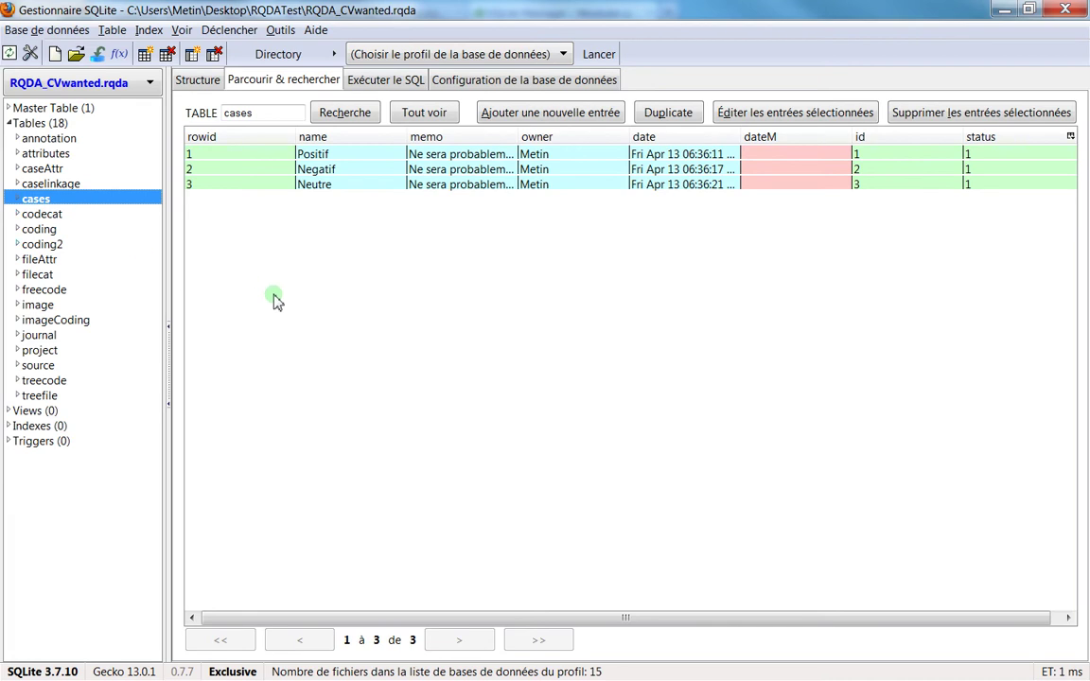
Switch to RQDA, show the project's cases, select Positif, and return to SQLite Manager
key("alt+Tab")
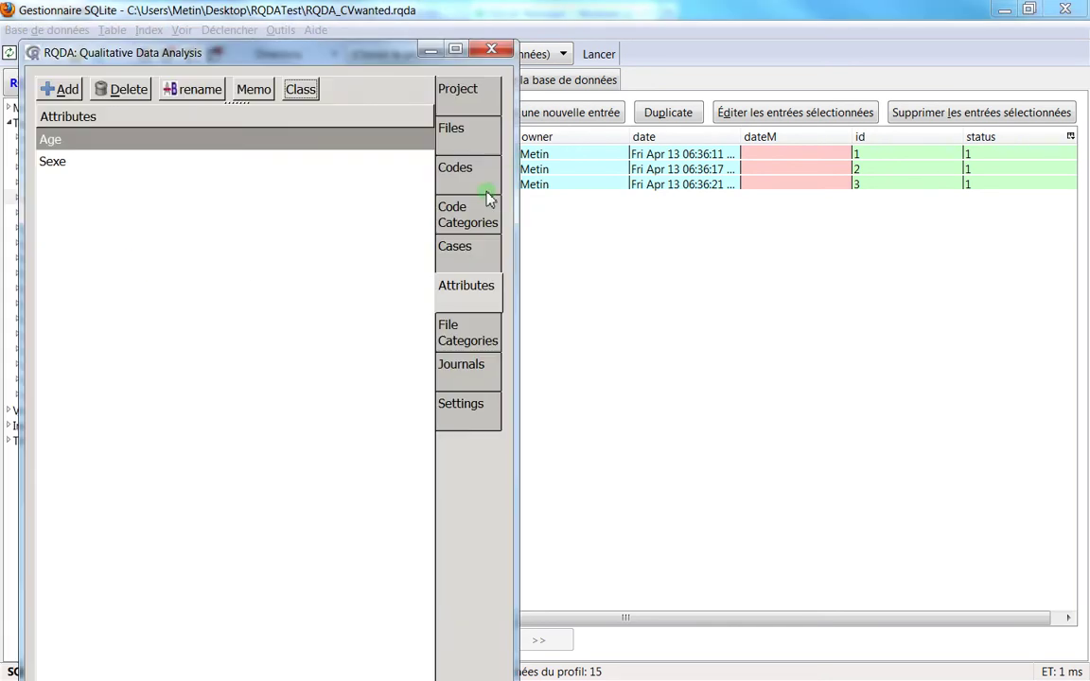
left_click(471, 257)
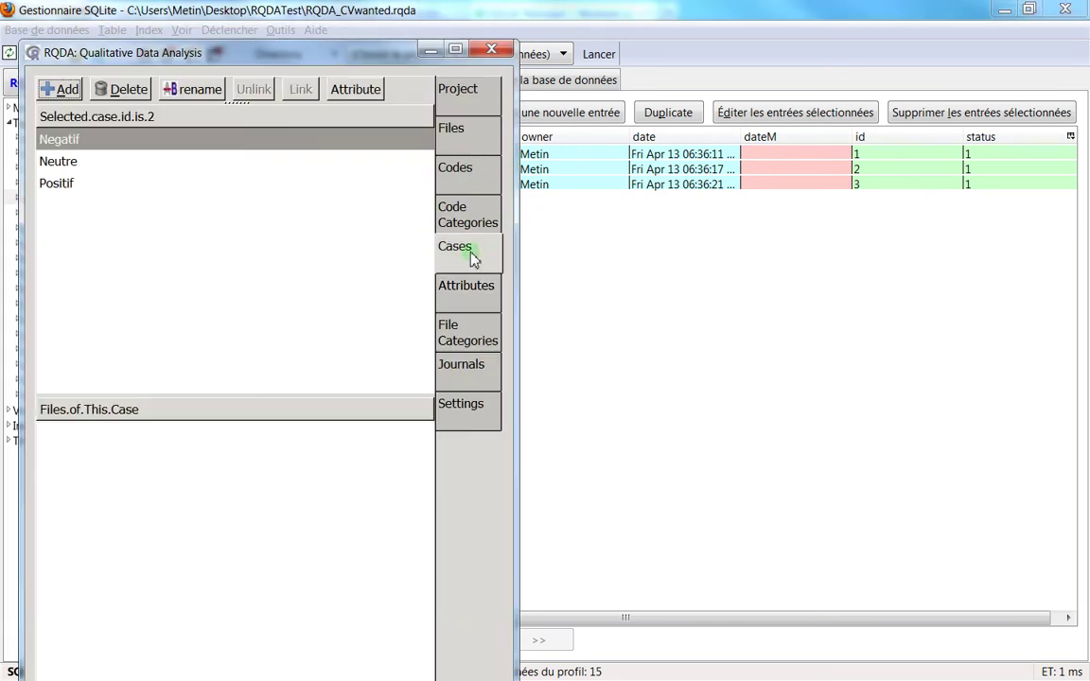
left_click(68, 185)
key("alt+Tab")
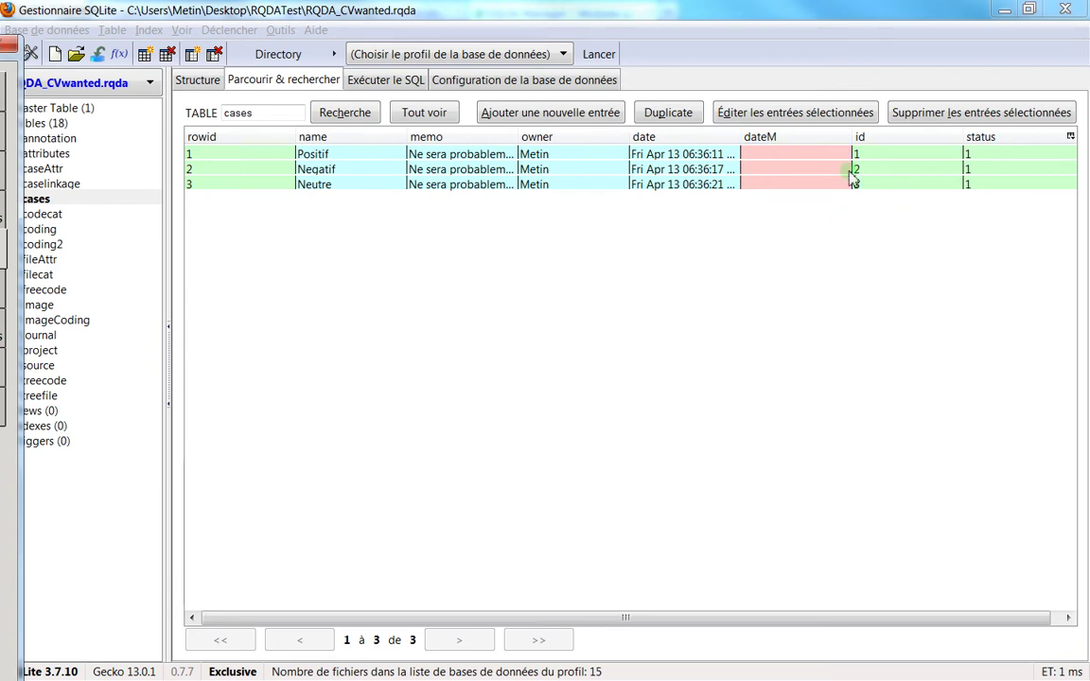
Go through the Positif, Negatif and Neutre records in the cases table
left_click(262, 157)
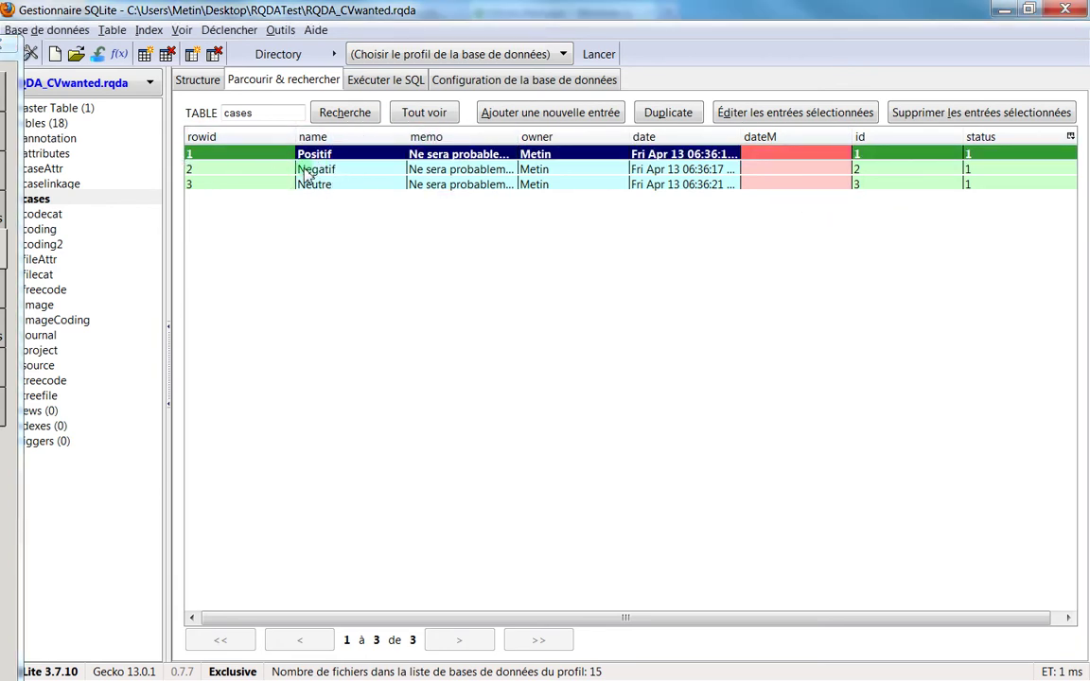
left_click(237, 170)
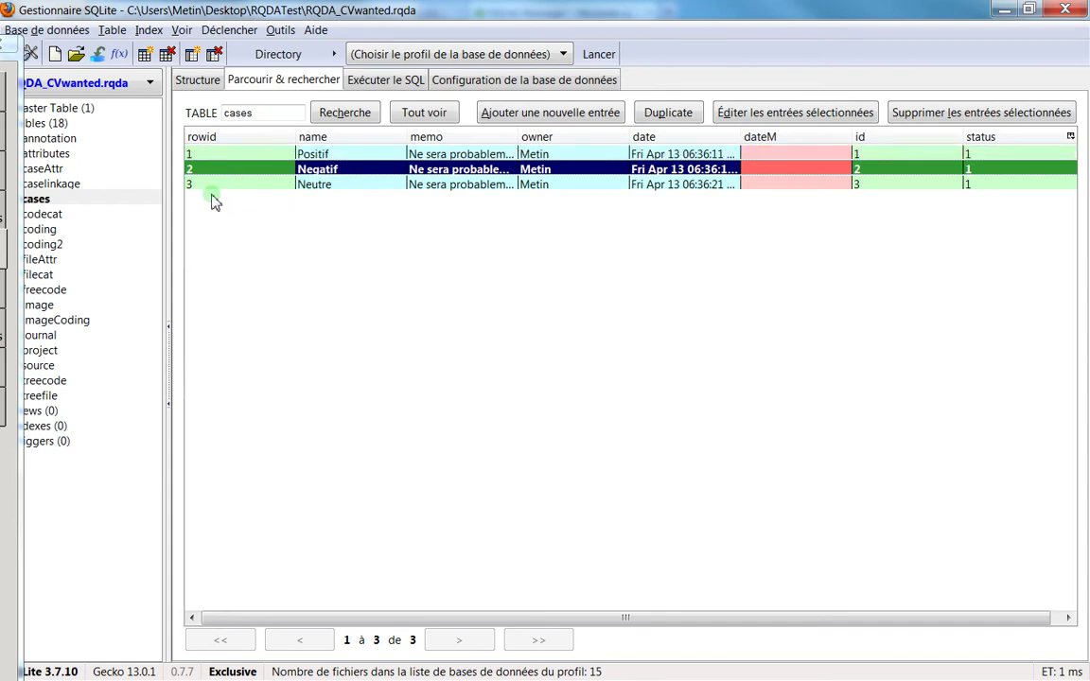
left_click(214, 186)
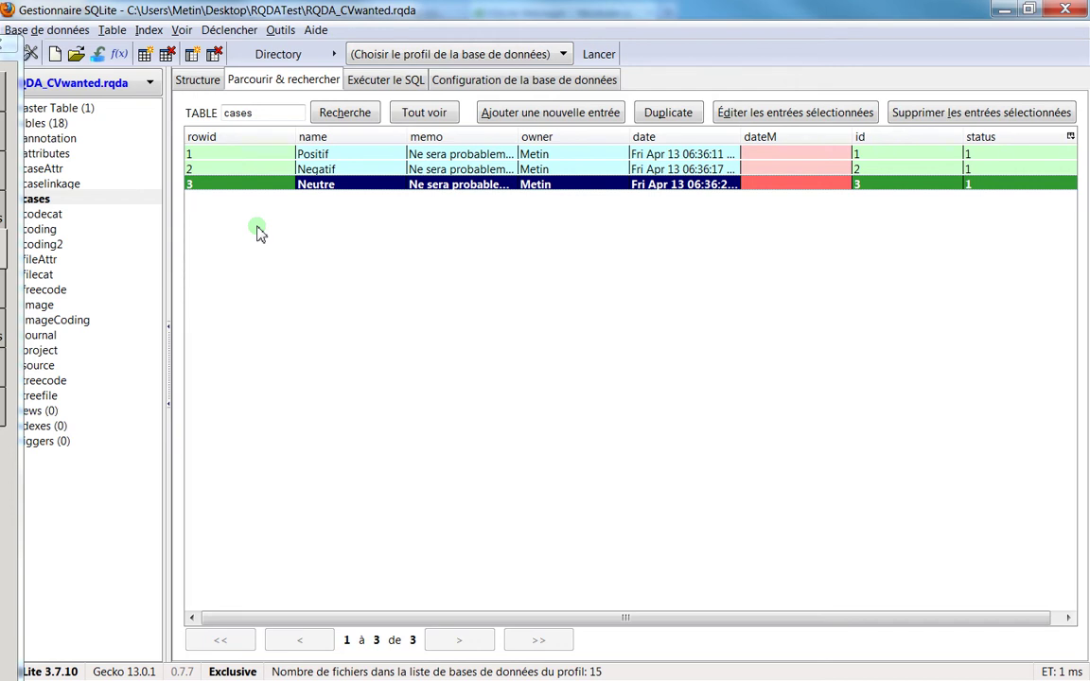
Examine the status value of each record in the cases table
left_click(998, 141)
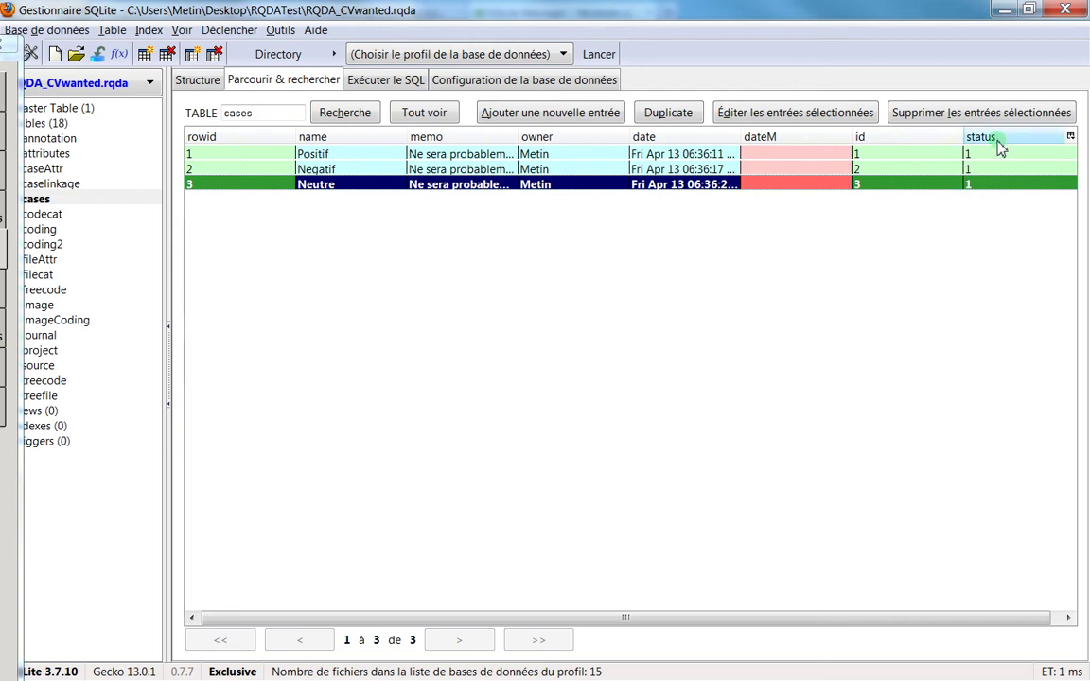
left_click(998, 154)
left_click(985, 169)
left_click(986, 185)
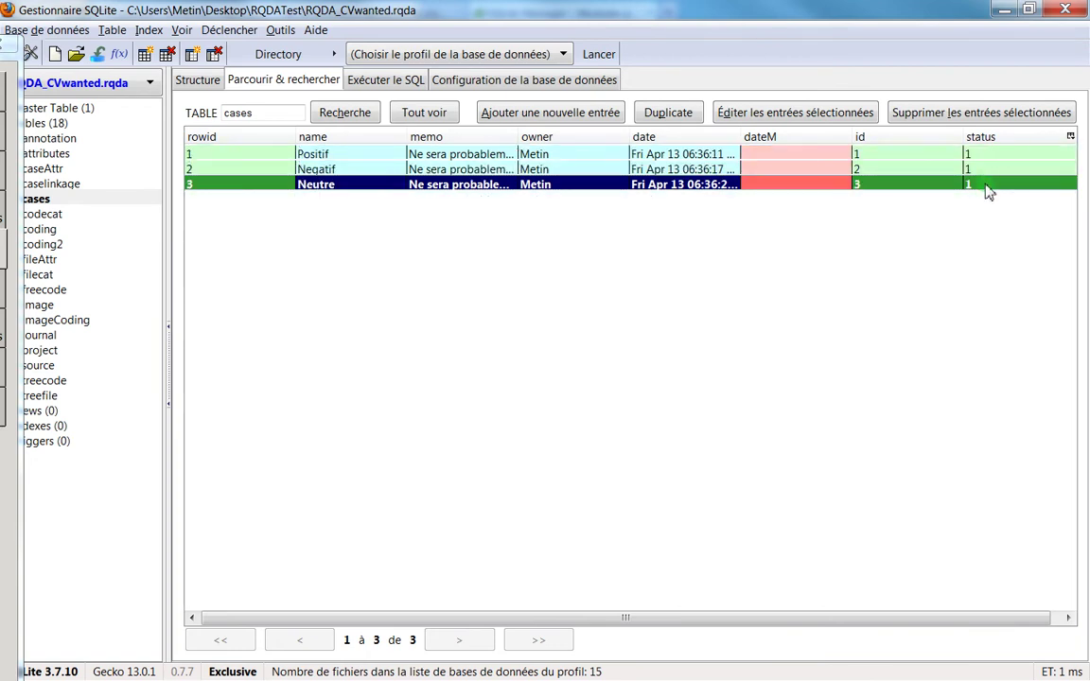
left_click(970, 170)
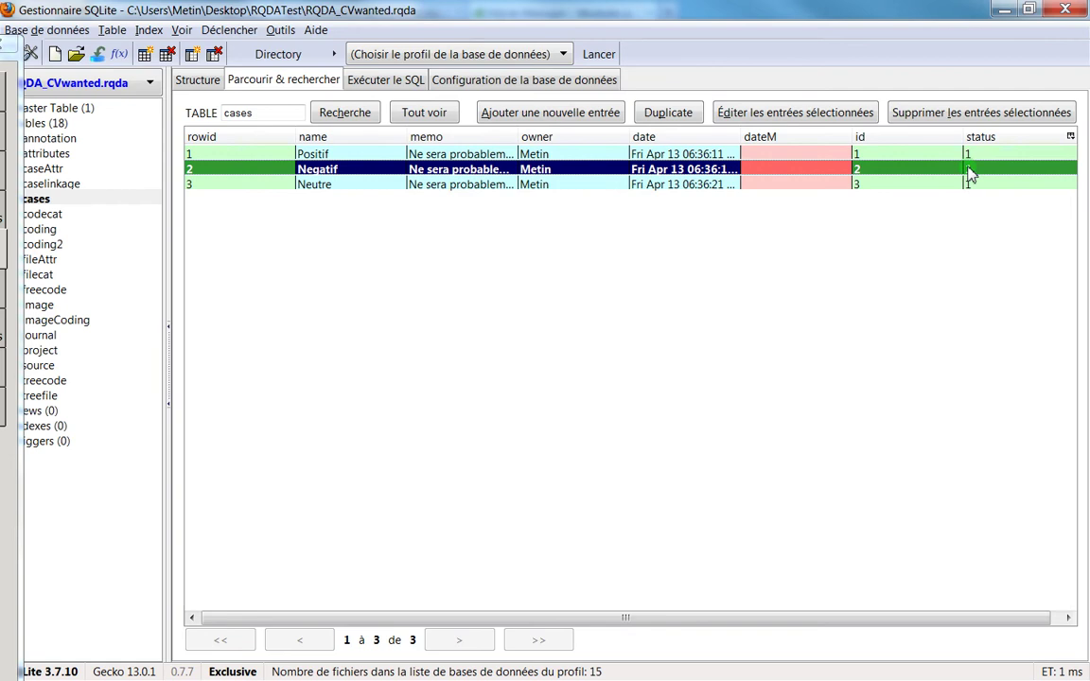
left_click(970, 155)
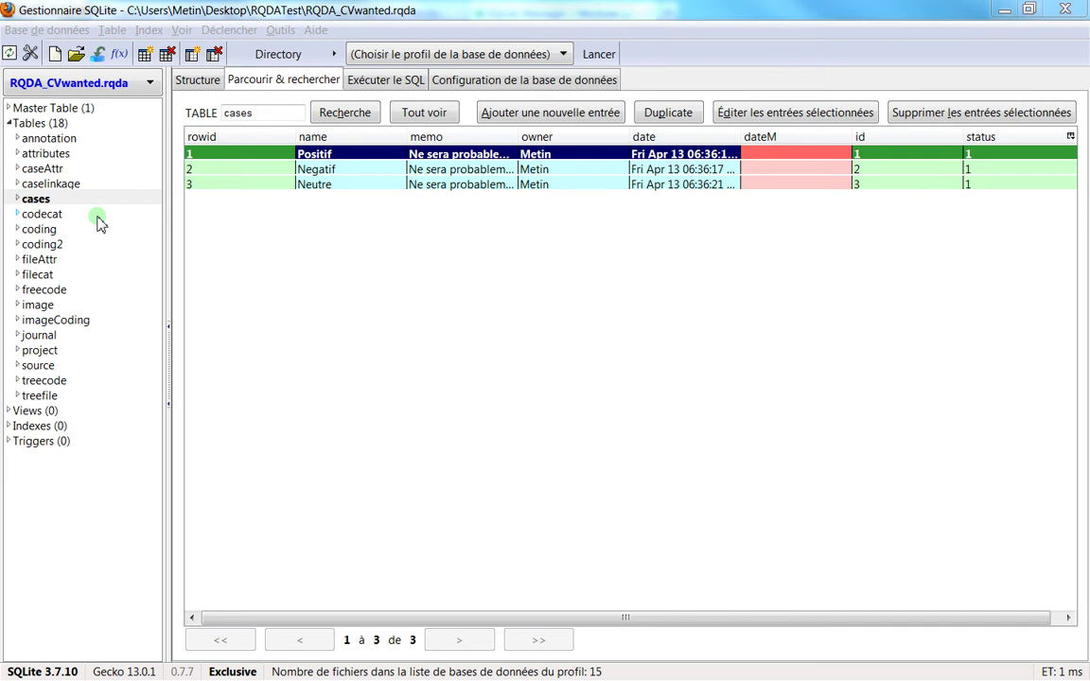
Display the codecat table's records and look up the code categories in RQDA, selecting 01-Chomage and 16-SentimentPersonnalite
left_click(52, 212)
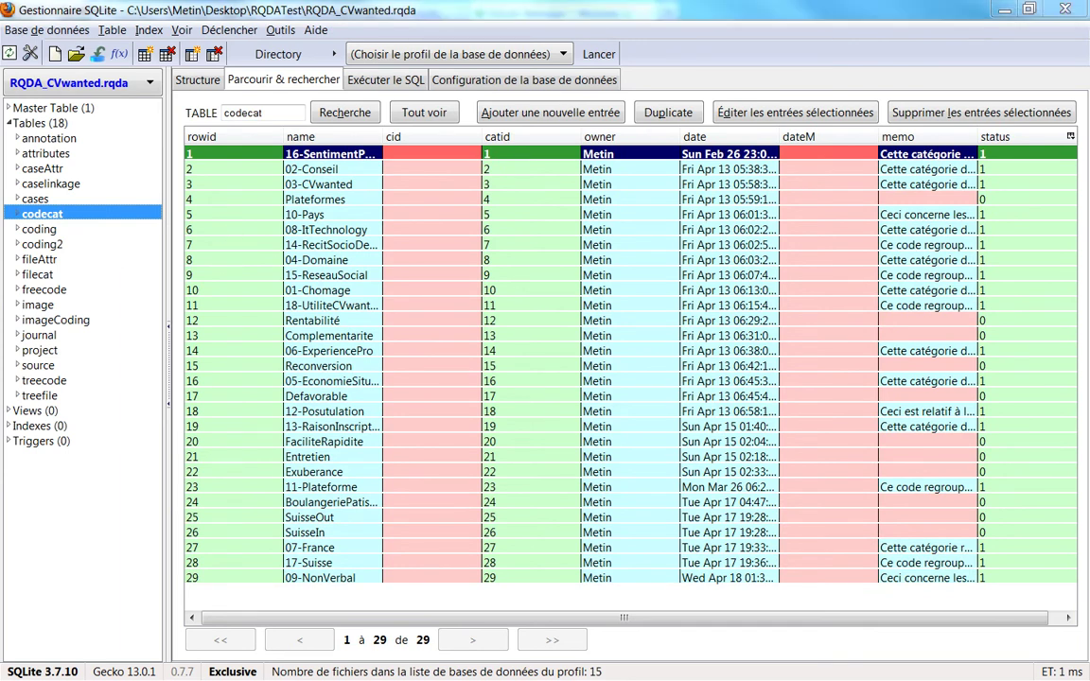
key("alt+Tab")
left_click(519, 258)
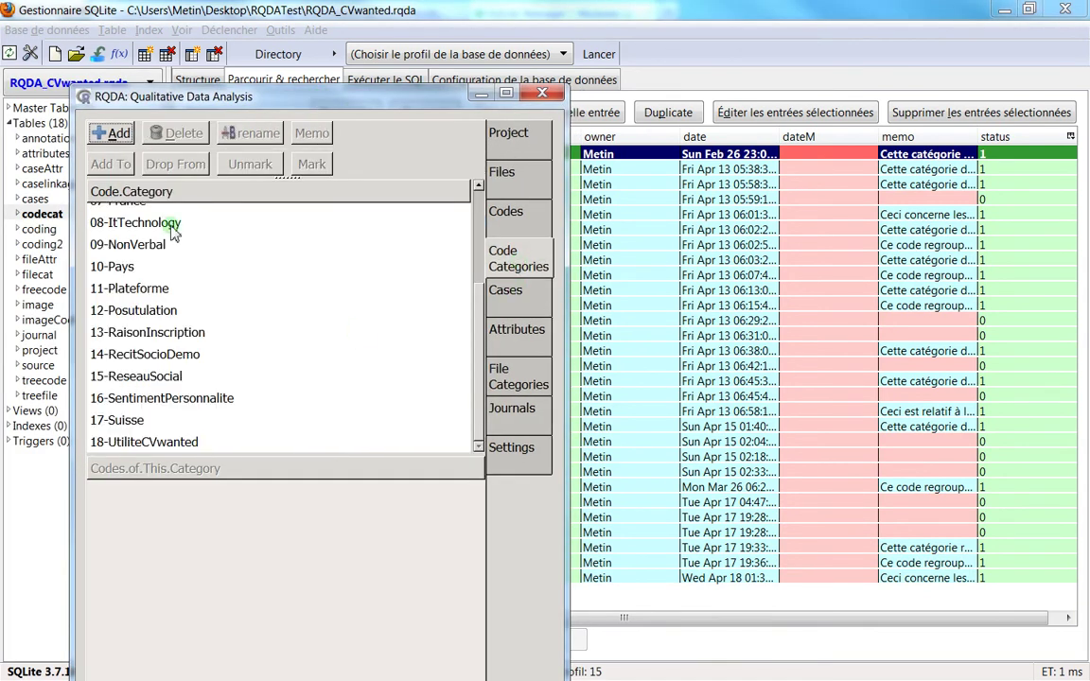
scroll(170, 275, "up", 3)
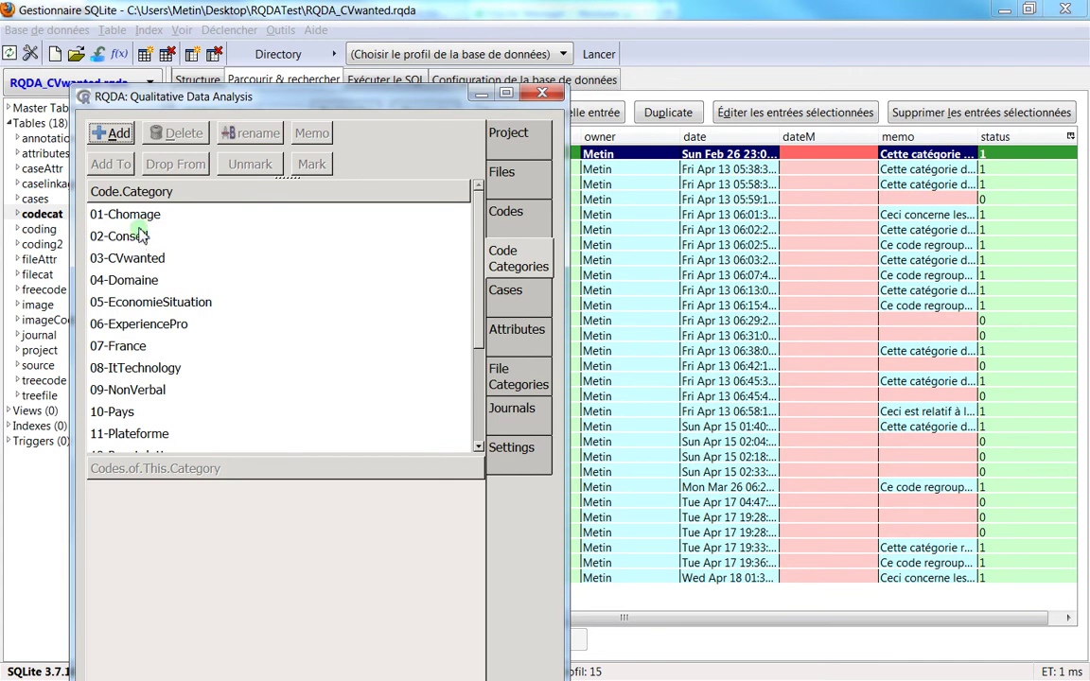
left_click(128, 214)
scroll(194, 341, "down", 3)
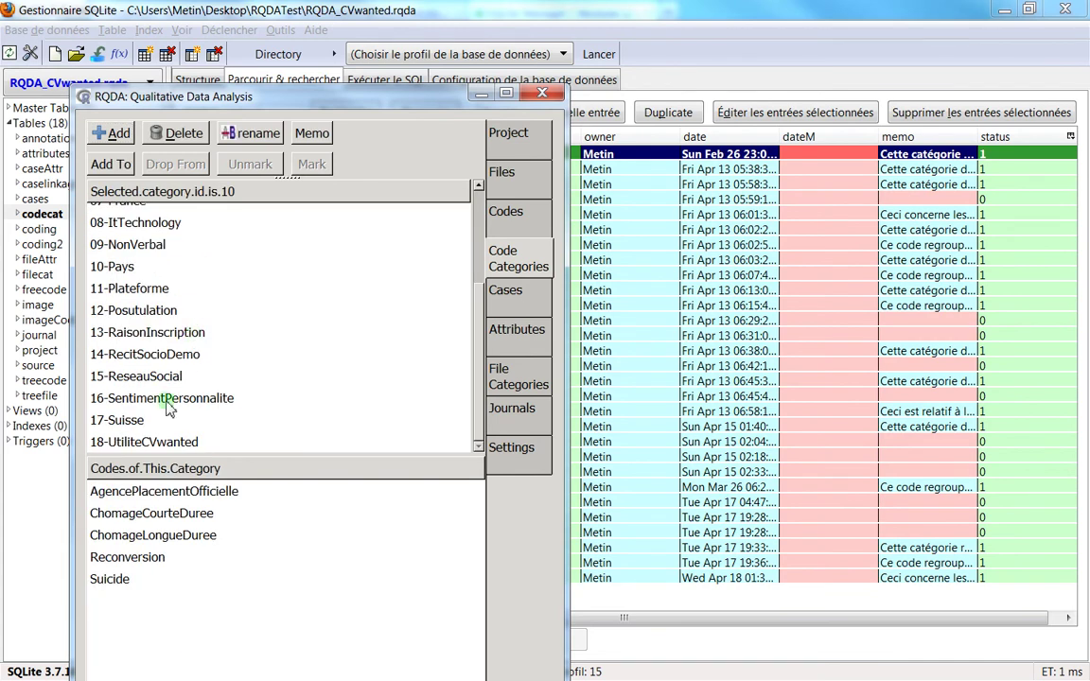
left_click(216, 394)
scroll(209, 265, "up", 3)
left_click(252, 87)
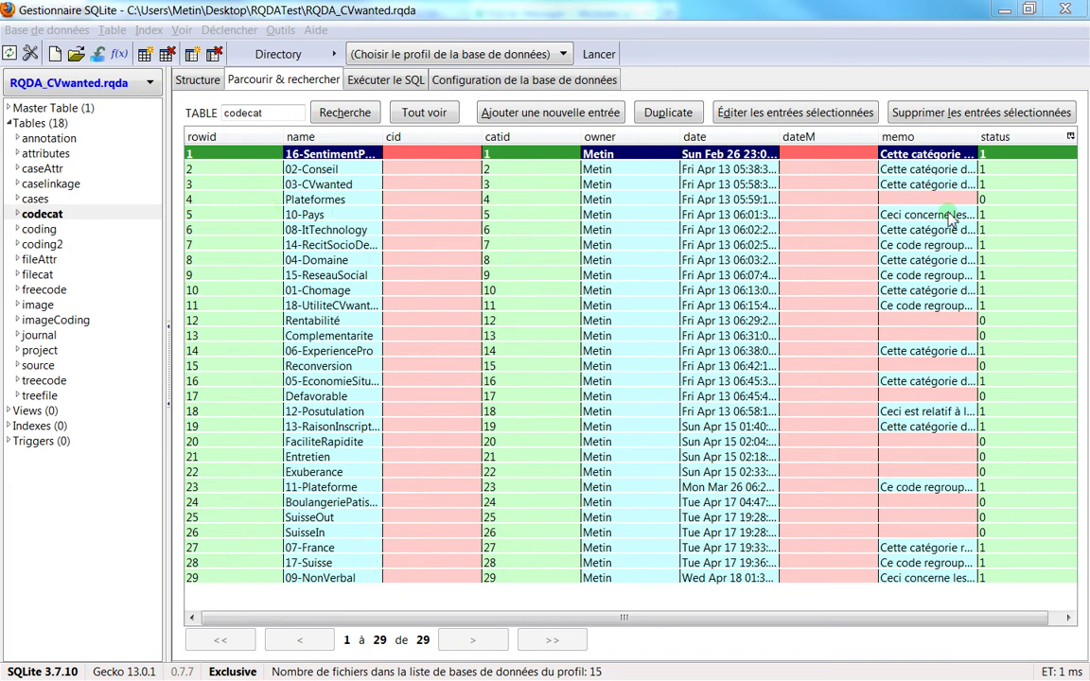
Sort the codecat records by ascending status and examine those with status 0, from Plateformes to SuisseIn
left_click(998, 200)
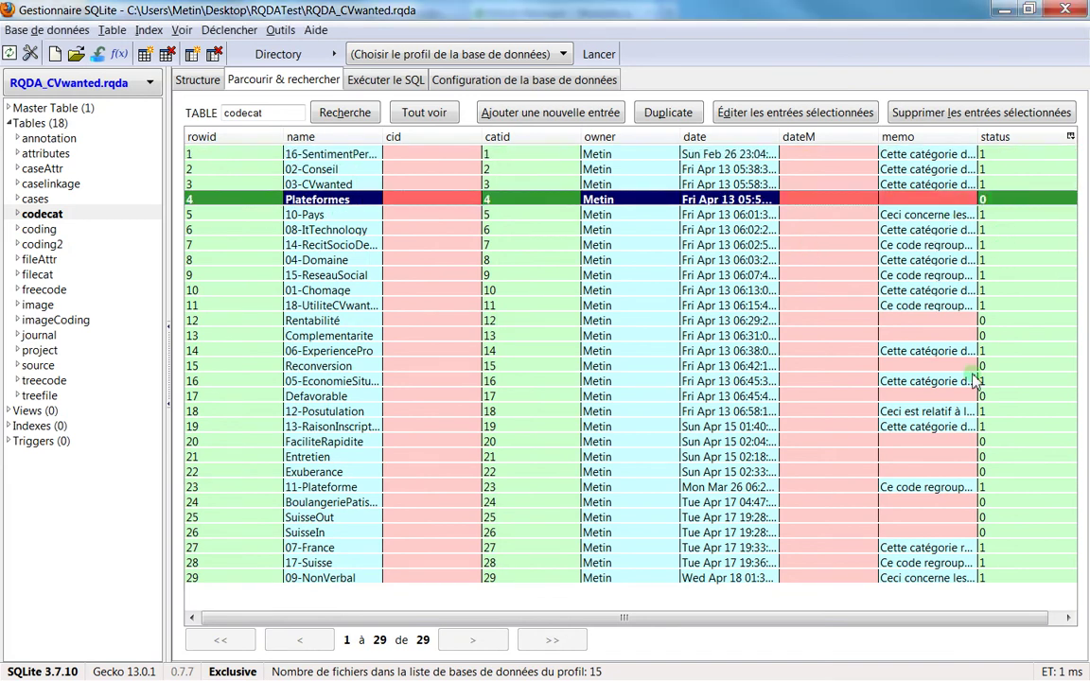
left_click(924, 209)
left_click(984, 205)
left_click(1005, 139)
left_click(1007, 138)
left_click(1011, 140)
left_click(1010, 139)
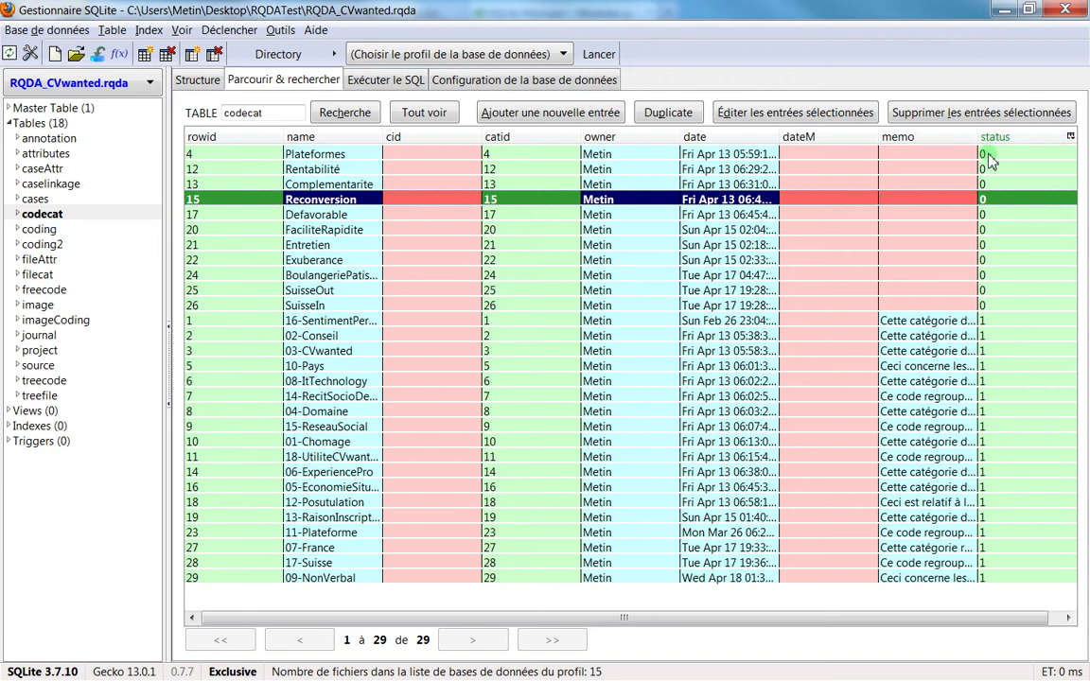
left_click(990, 154)
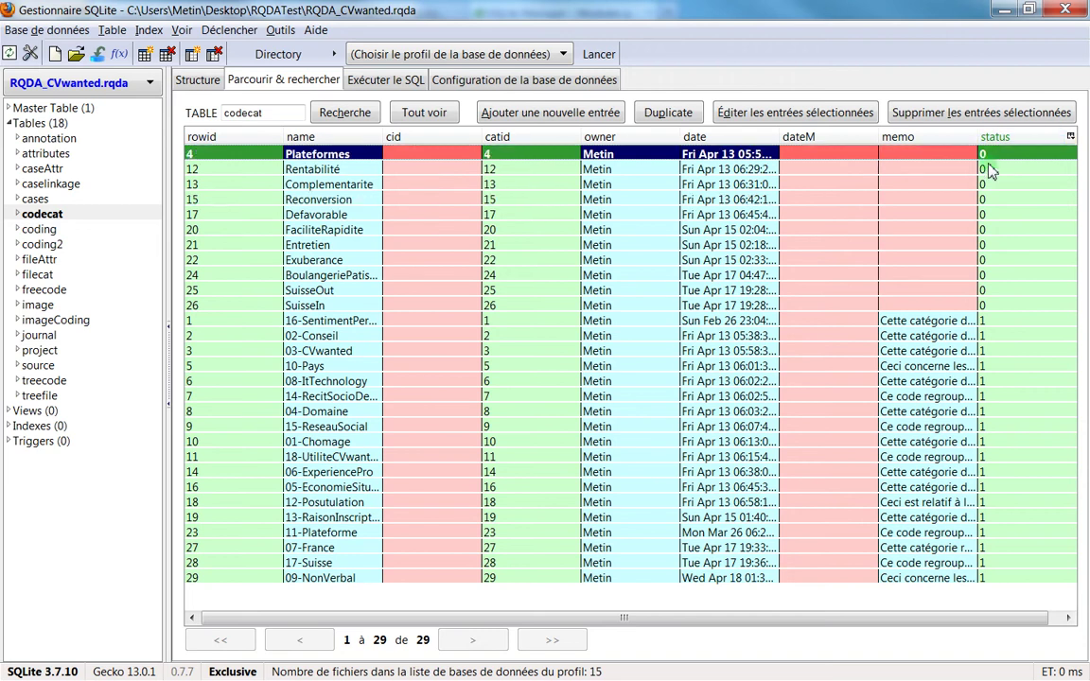
left_click(1003, 304)
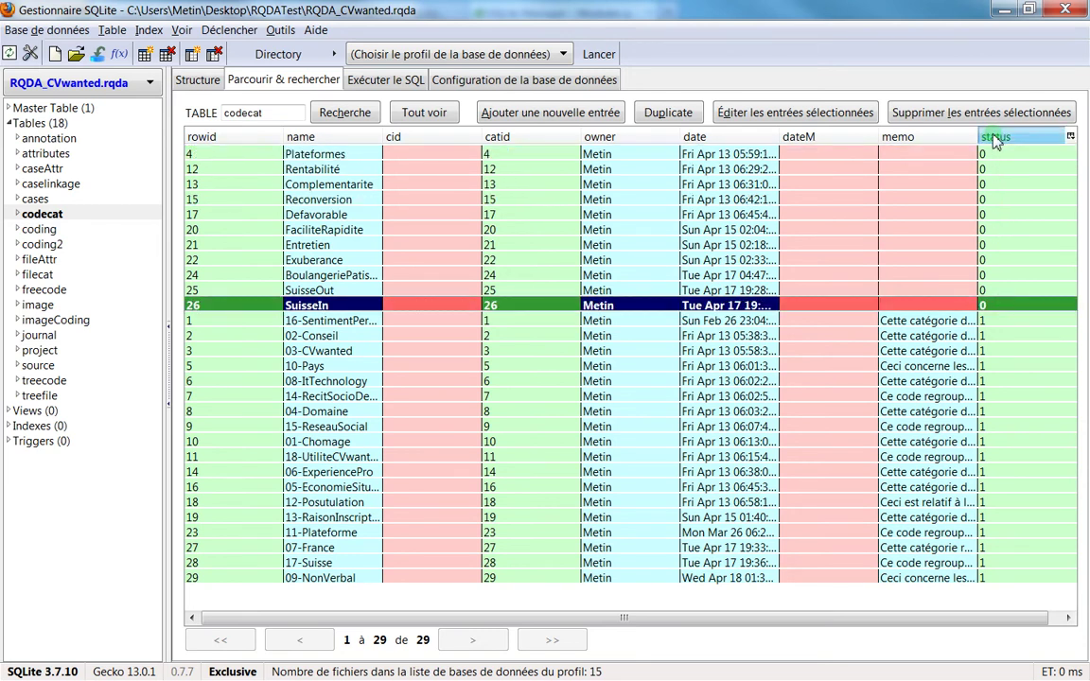
Sort the codecat records by descending status and compare the memos and names of records with status 1 and 0
left_click(990, 139)
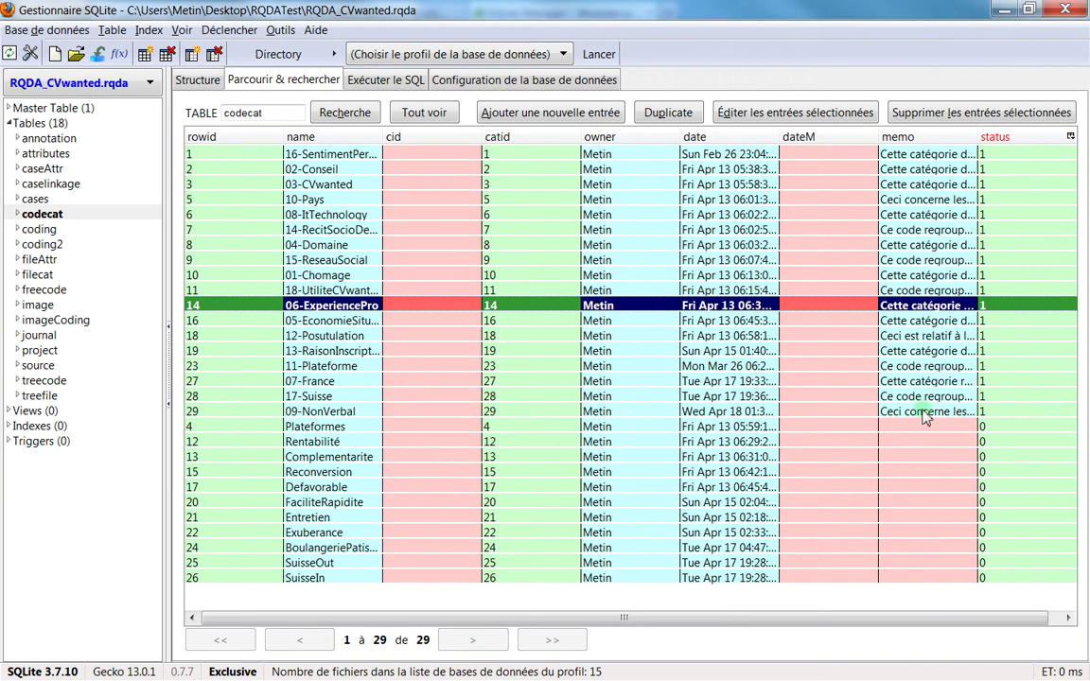
left_click(969, 396)
left_click(949, 547)
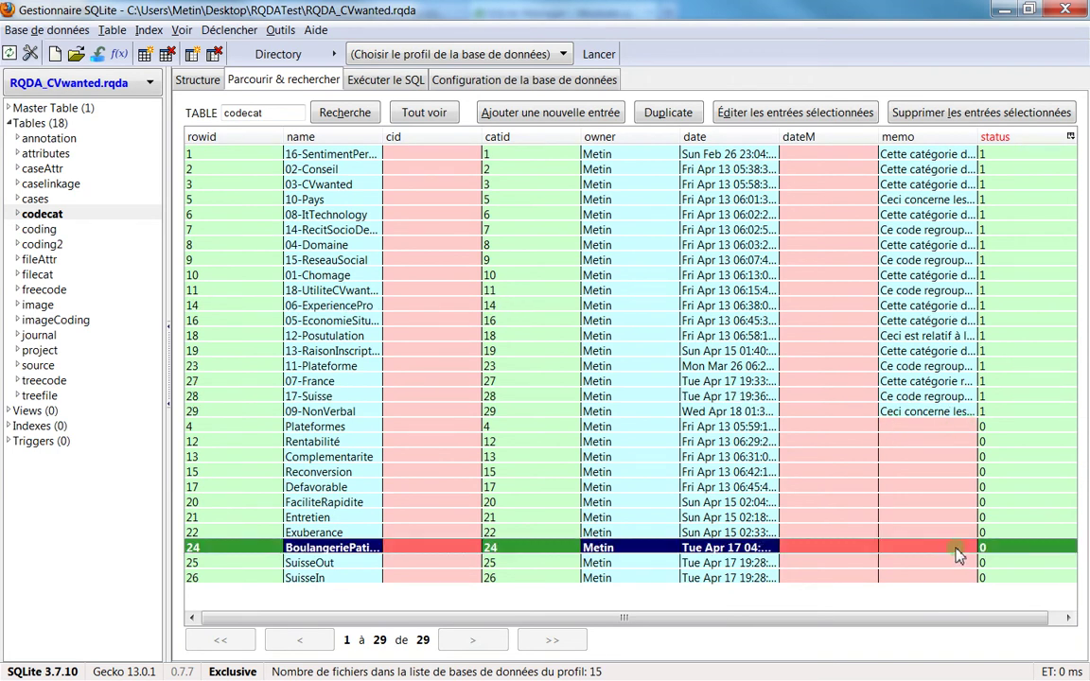
left_click(950, 439)
left_click(949, 414)
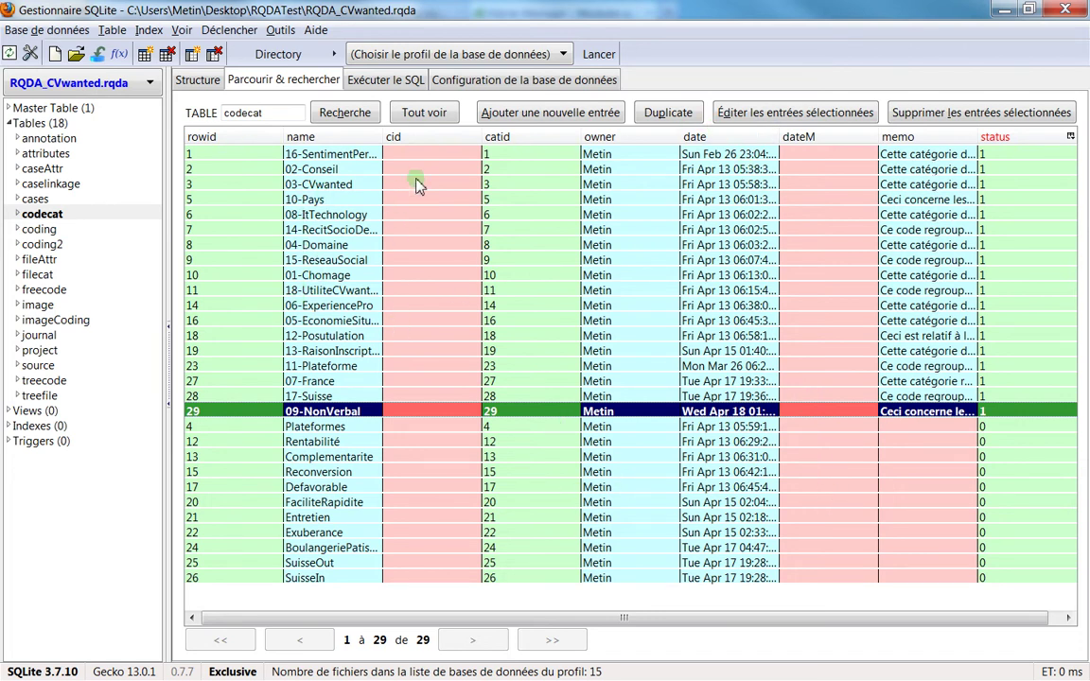
left_click(331, 184)
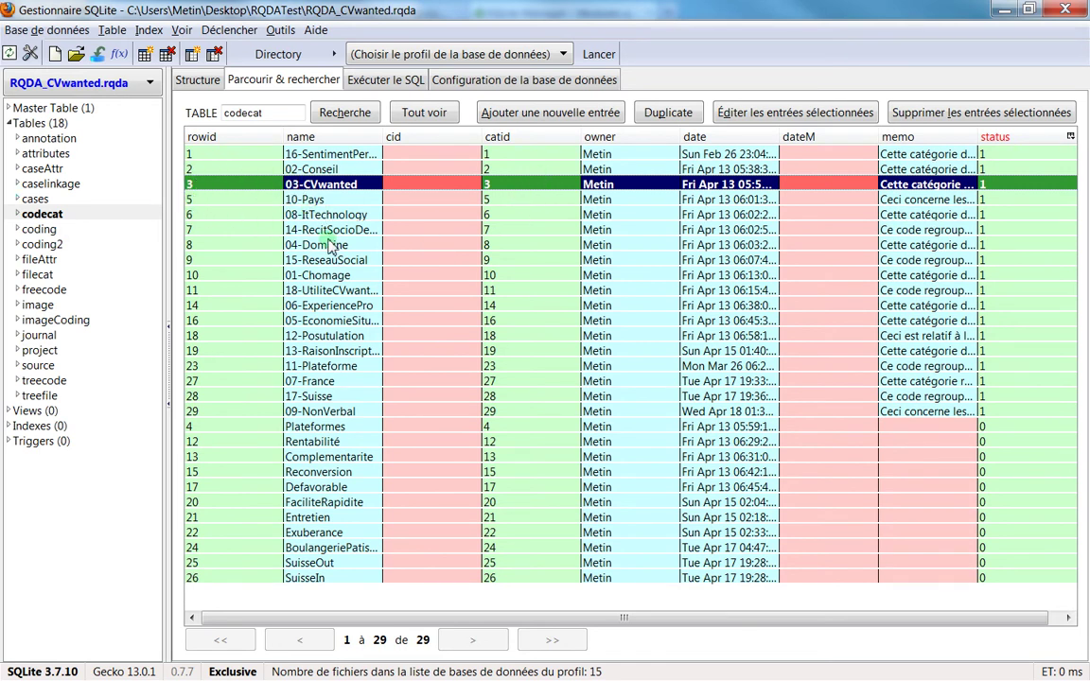
left_click(274, 200)
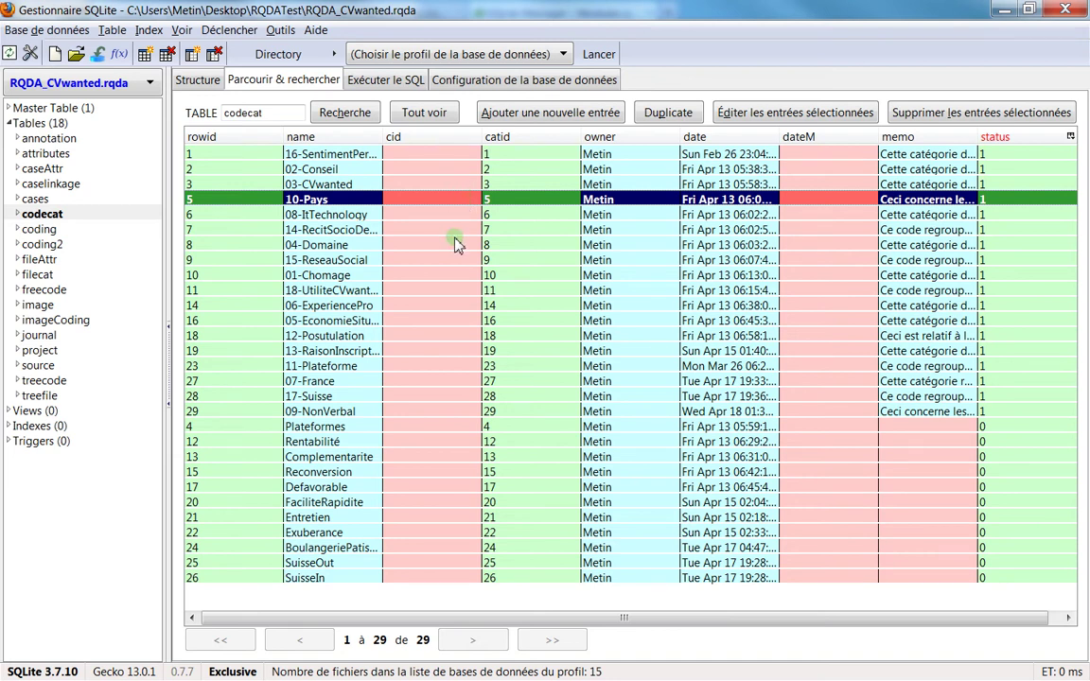
Display the coding table's records and page through them to the last page
left_click(40, 229)
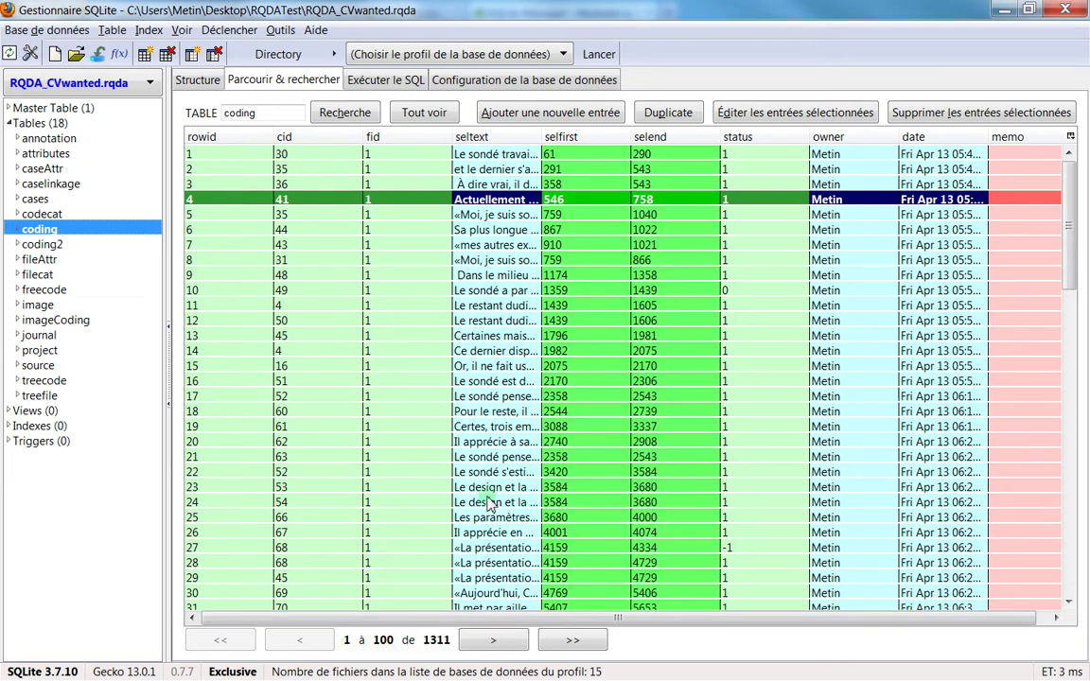
scroll(489, 504, "down", 10)
scroll(489, 504, "down", 12)
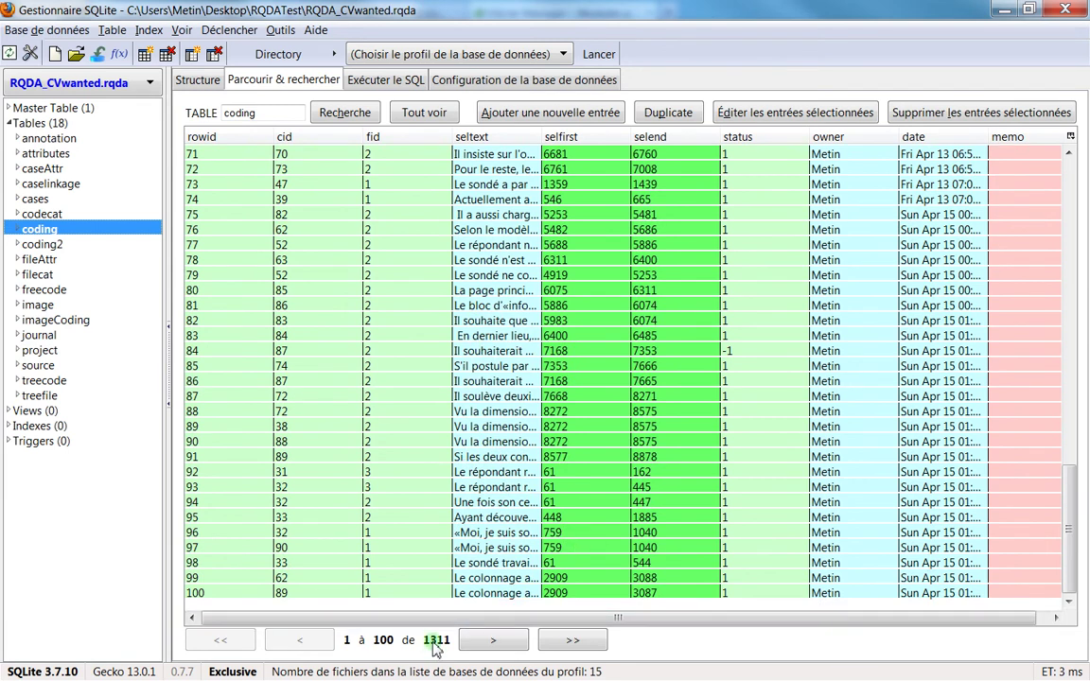
left_click(493, 644)
double_click(499, 644)
triple_click(502, 643)
triple_click(505, 643)
triple_click(507, 644)
left_click(624, 644)
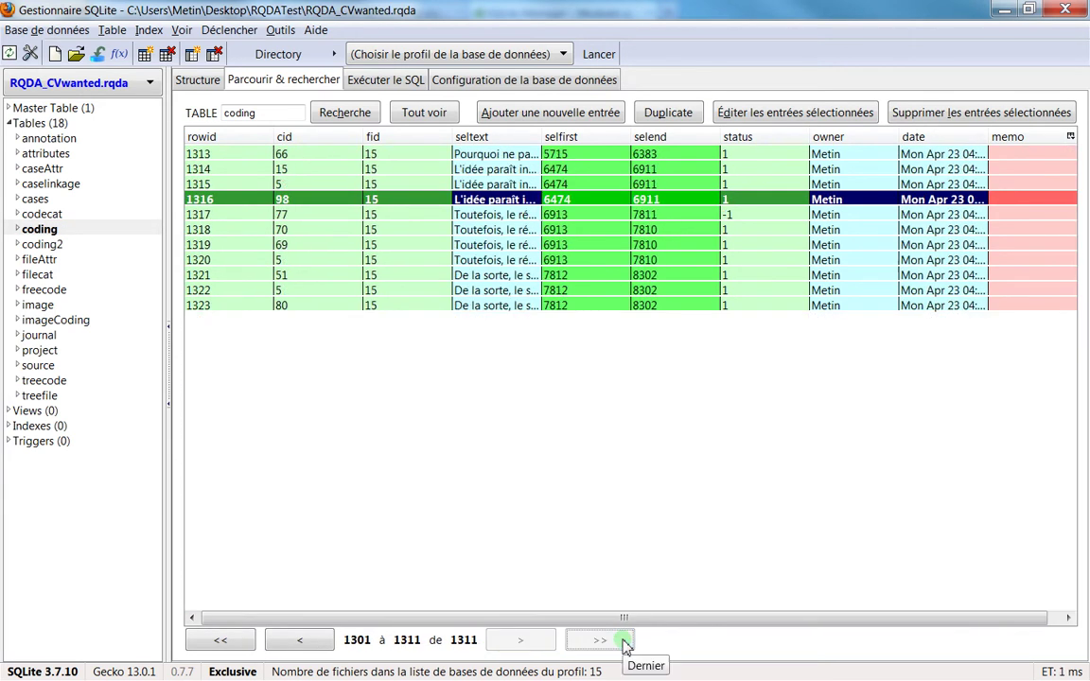
Page back through the coding table's records to the first page
triple_click(305, 643)
triple_click(315, 643)
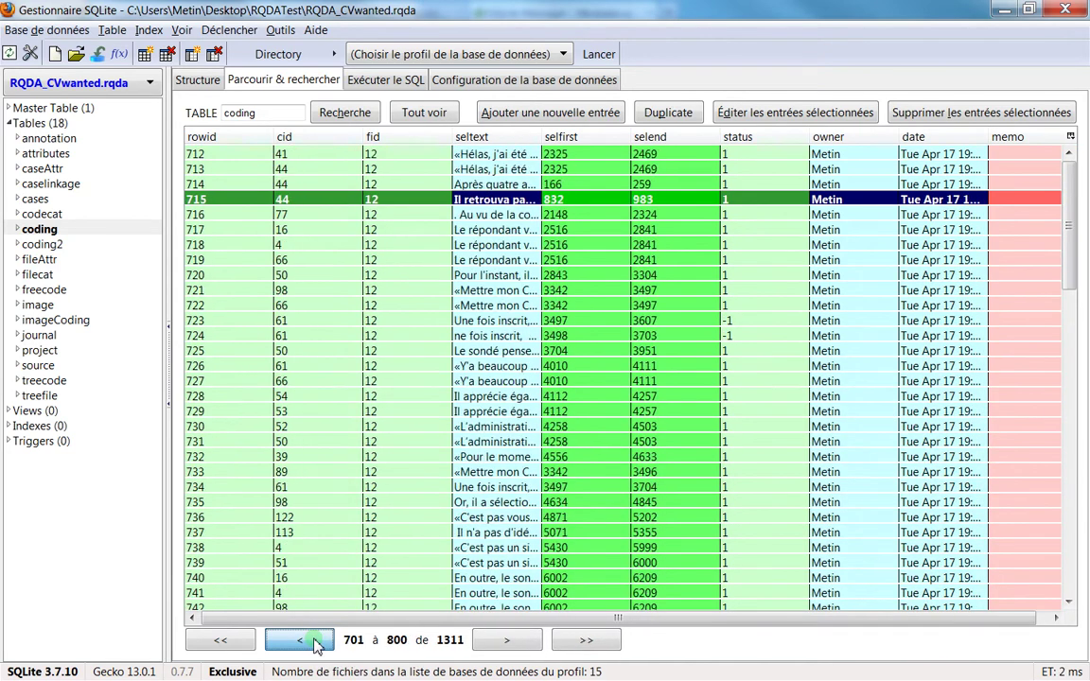
triple_click(315, 643)
left_click(316, 643)
double_click(315, 643)
left_click(315, 643)
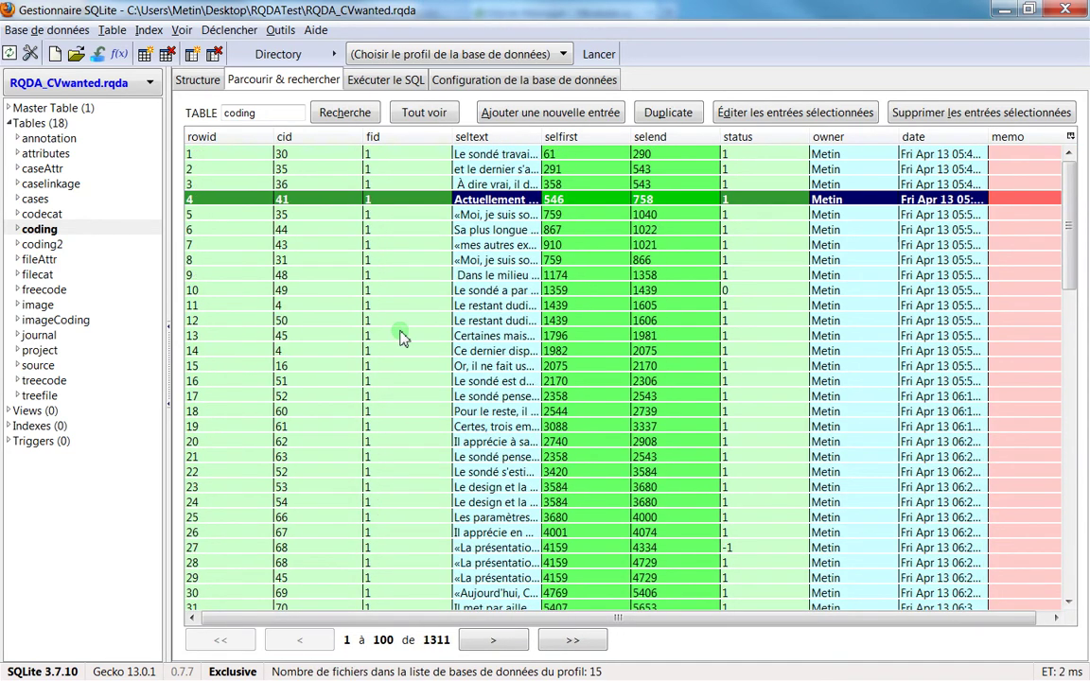
Look further down the coding records, revisit the codecat table, and display the coding table again
scroll(399, 338, "down", 10)
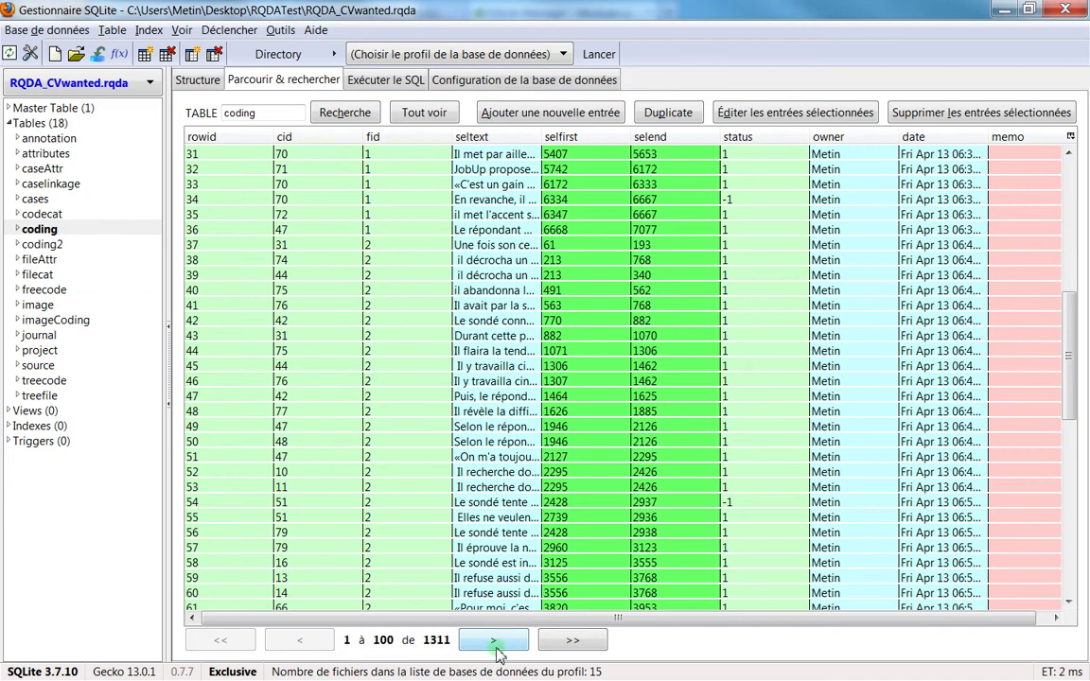
left_click(42, 213)
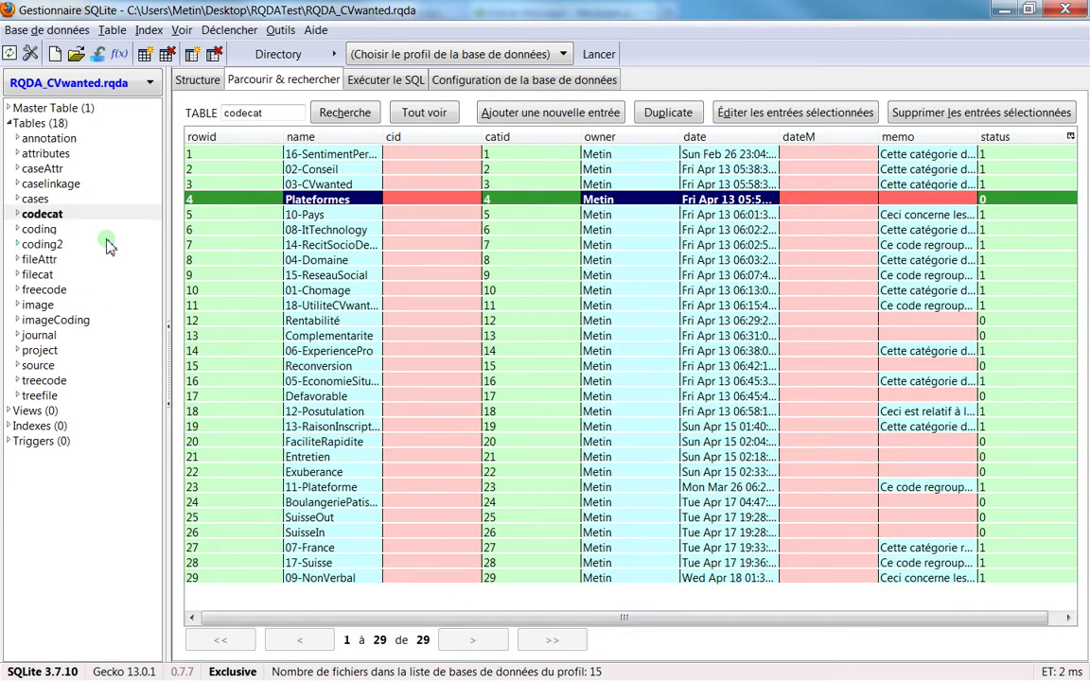
left_click(39, 229)
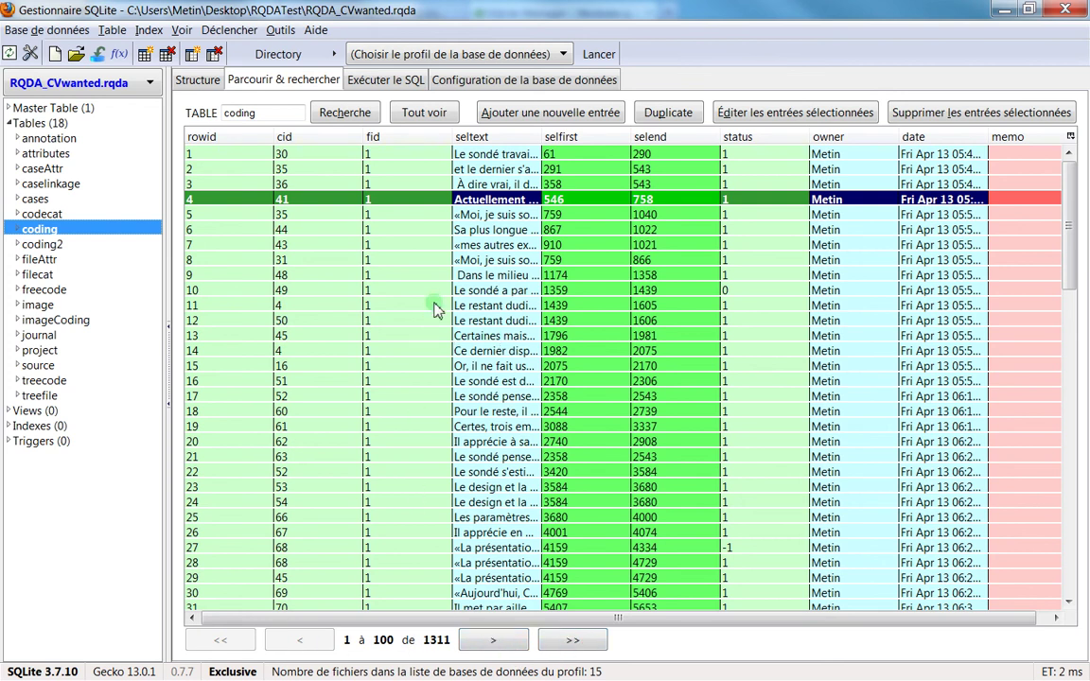
Sort the coding table's records by descending fid and, within each file, by descending cid
left_click(289, 137)
left_click(294, 137)
left_click(328, 139)
left_click(312, 139)
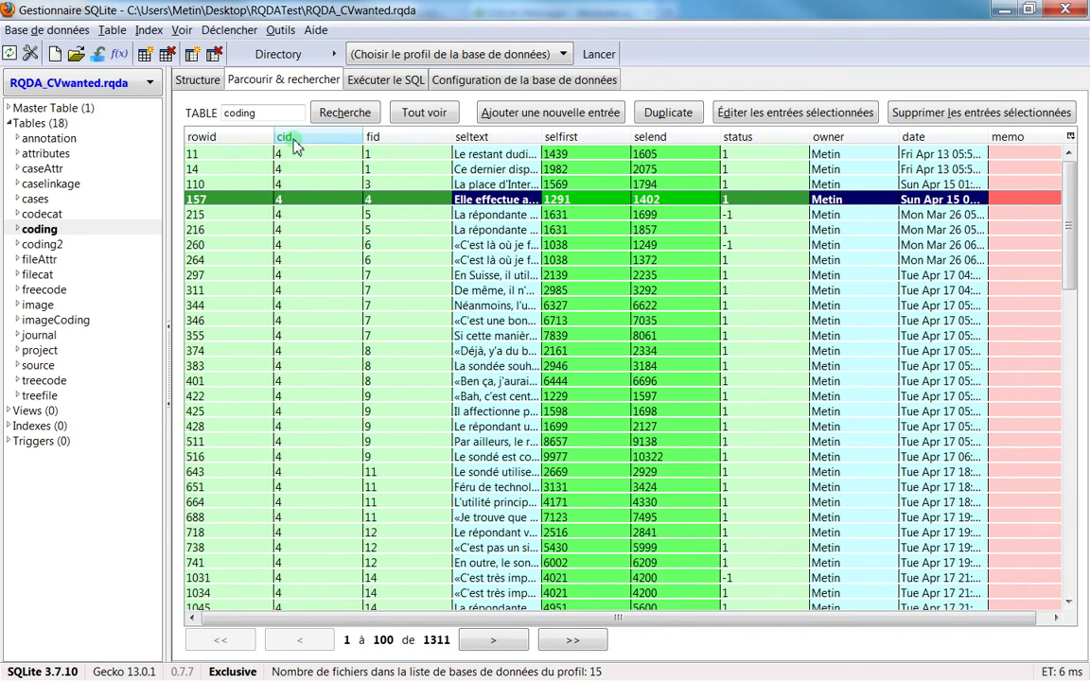
left_click(293, 139)
left_click(377, 137)
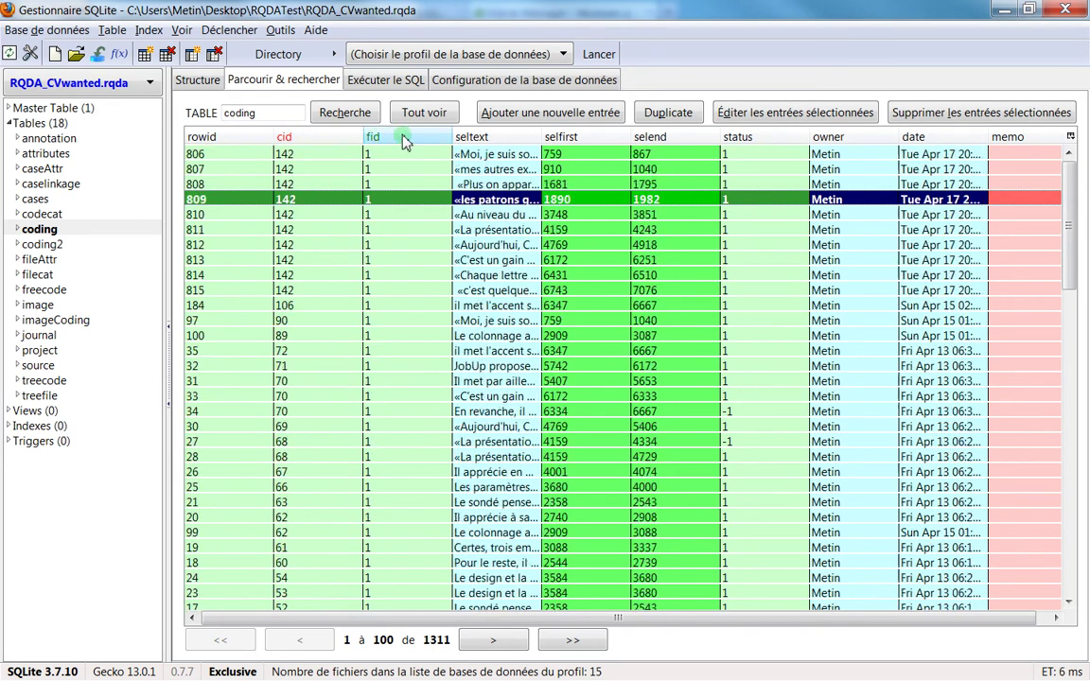
left_click(378, 137)
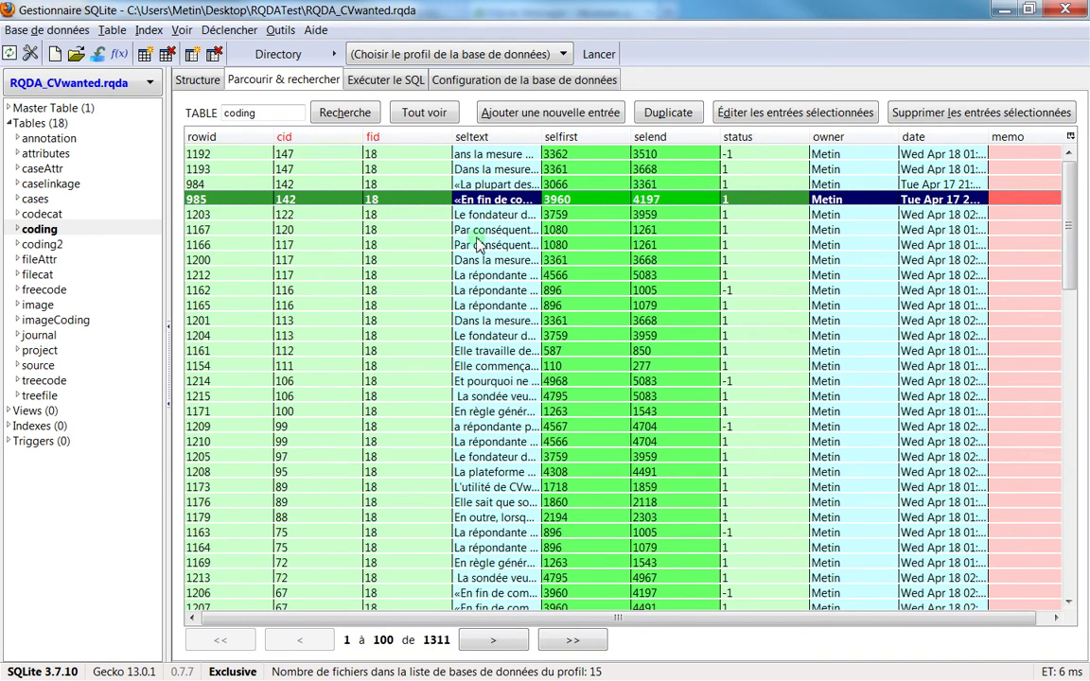
Open the coding record with rowid 1166 and enlarge its edit dialog to show all fields
left_click(384, 244)
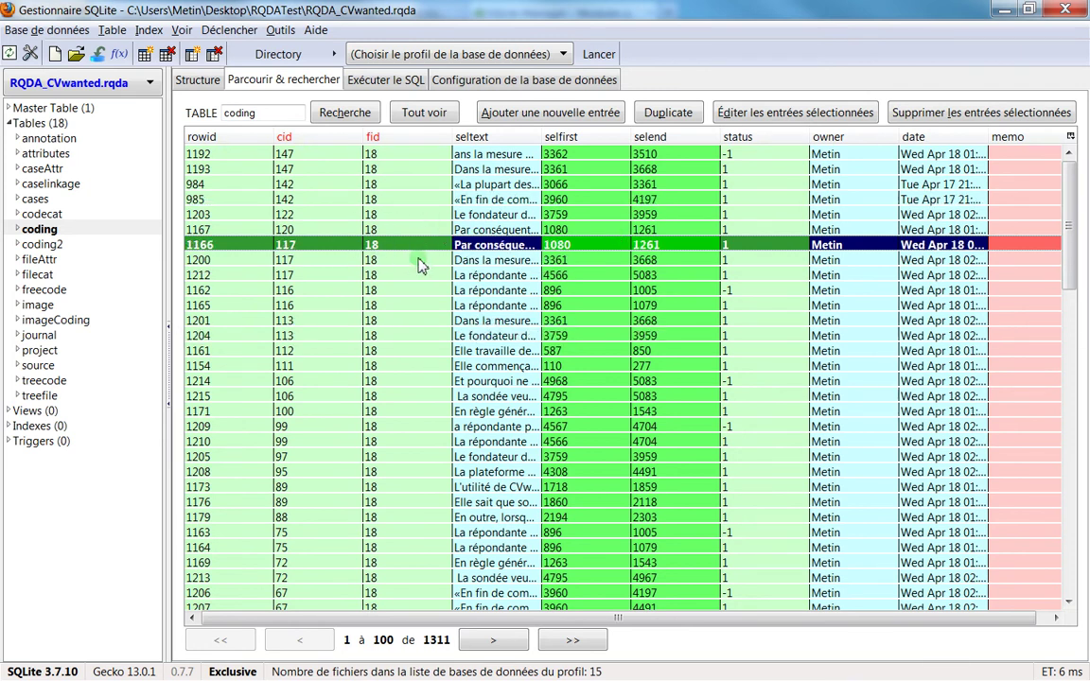
double_click(397, 251)
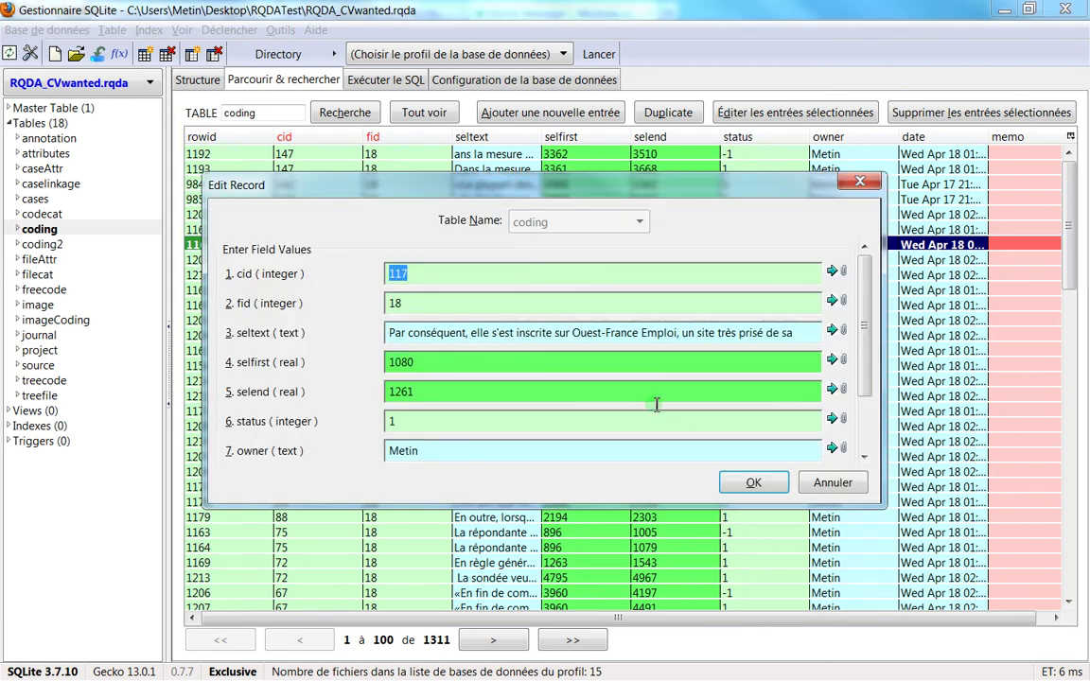
scroll(604, 371, "down", 3)
scroll(601, 364, "up", 3)
left_click_drag(890, 511, 1052, 588)
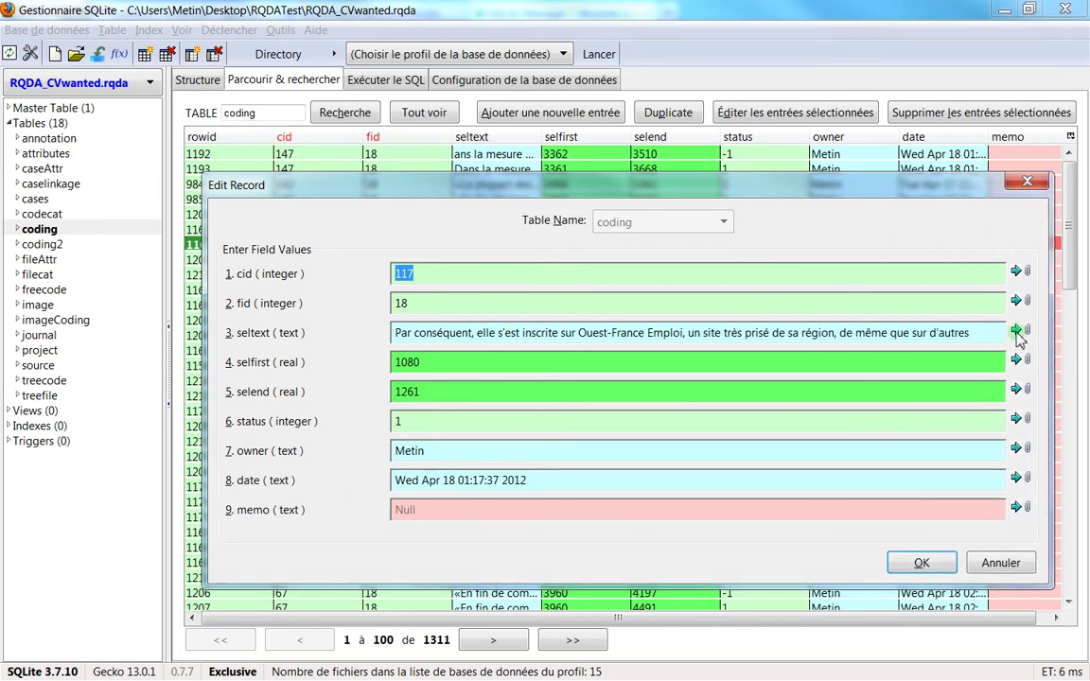
Expand the seltext field, review the record's cid, fid and remaining fields, and close the record without saving
left_click(1016, 331)
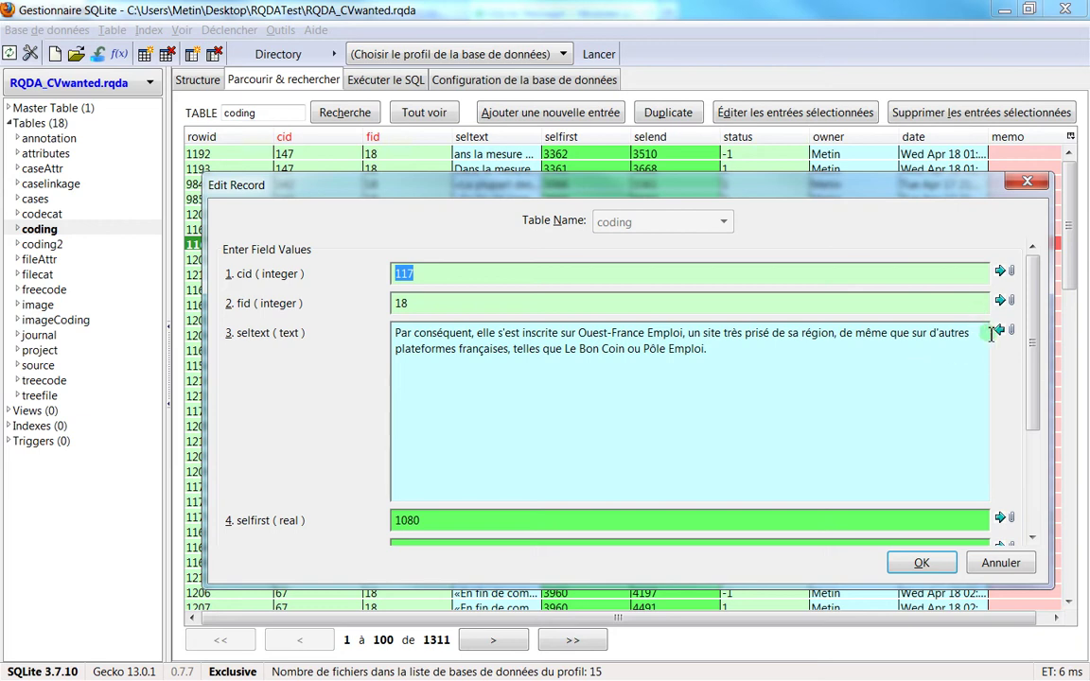
left_click(1001, 333)
left_click(1000, 333)
left_click_drag(369, 192, 336, 99)
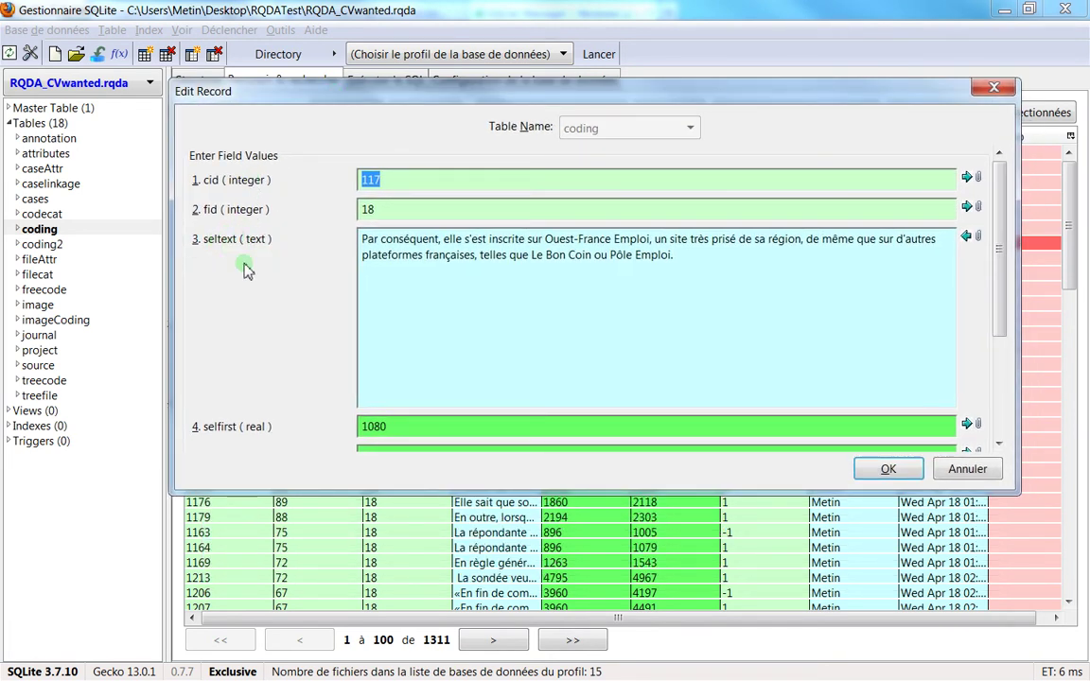
left_click(219, 209)
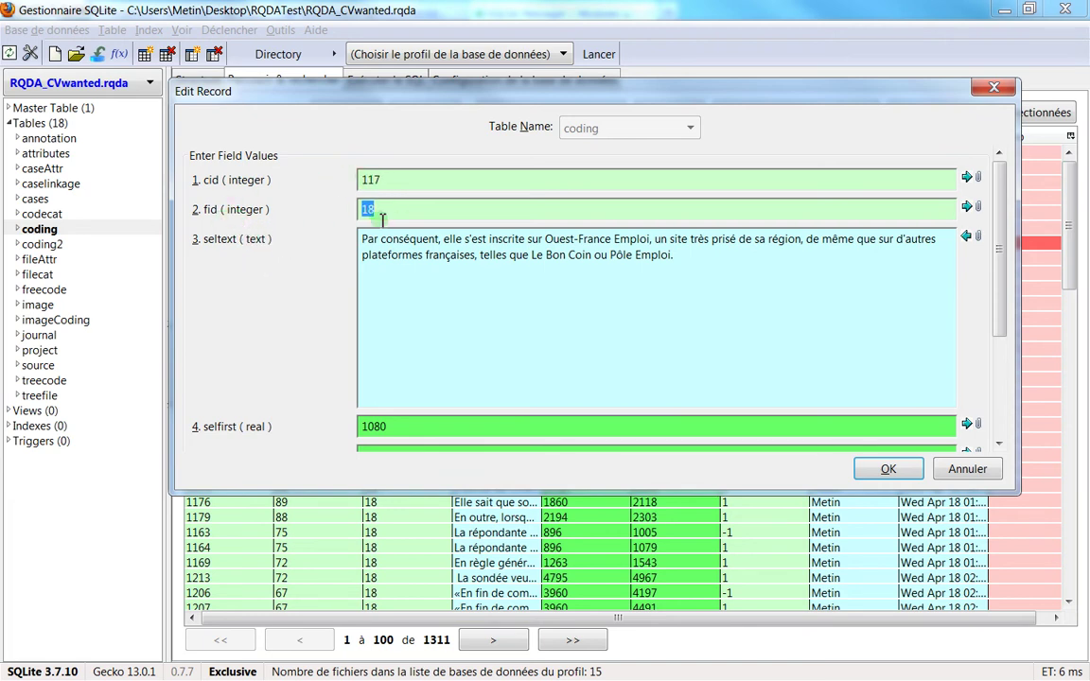
key("shift+Tab")
scroll(400, 327, "down", 3)
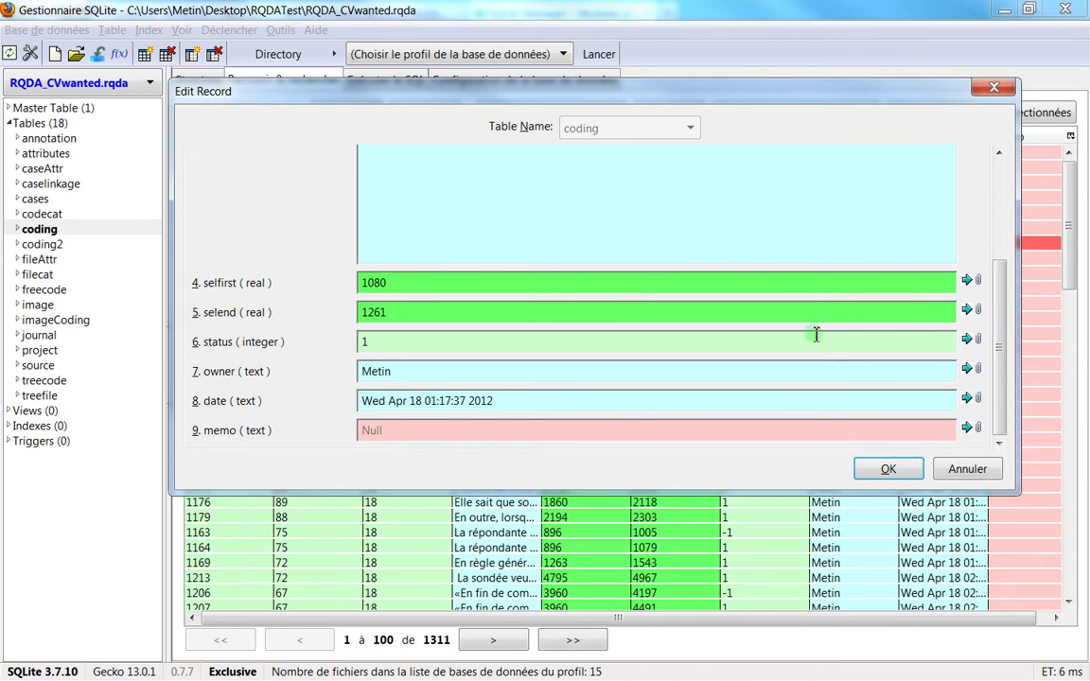
left_click(994, 90)
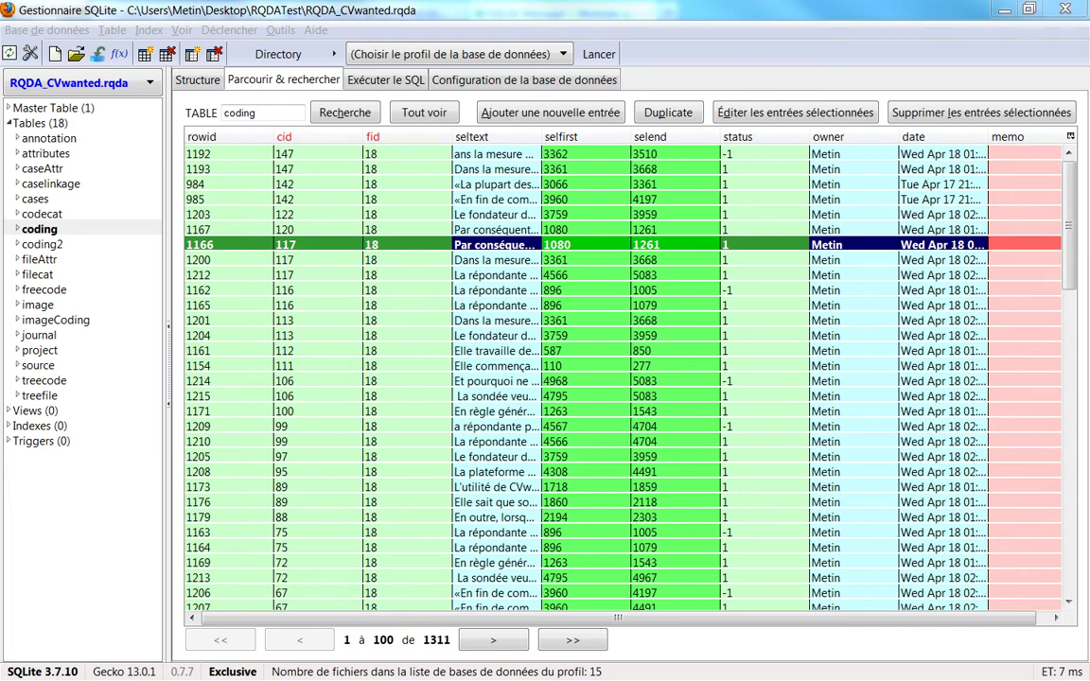
Re-sort the coding records by ascending cid while keeping fid descending, and select the record with rowid 1034
left_click(301, 137)
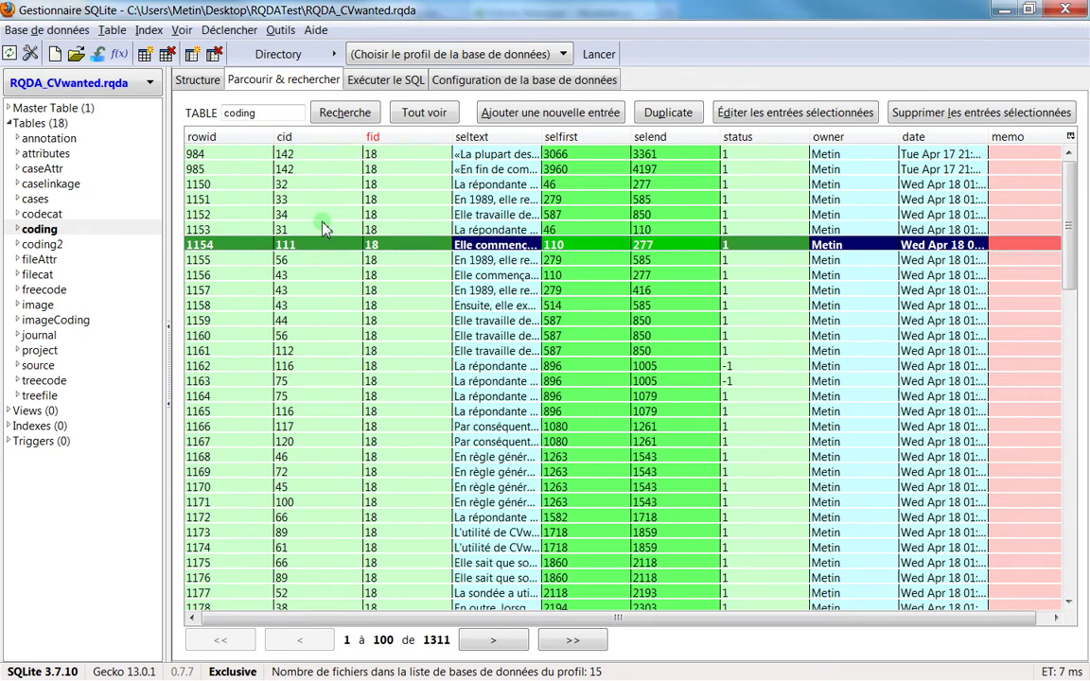
left_click(305, 141)
left_click(309, 168)
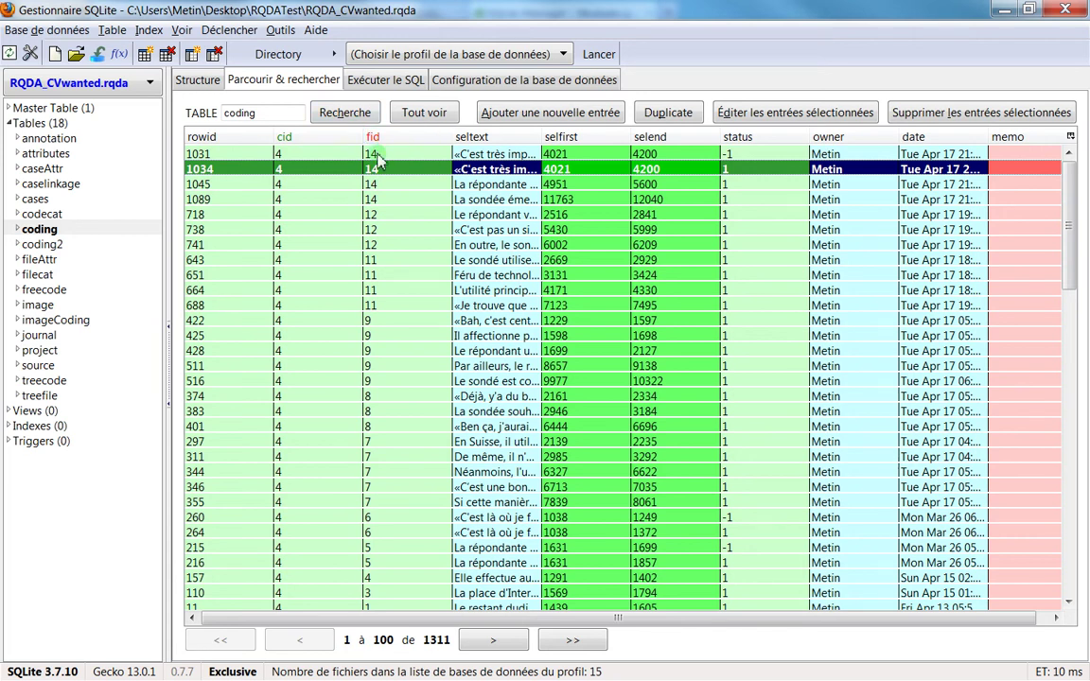
Look up the file with id 14 in the source table, and sort the coding table's records by ascending fid
double_click(47, 381)
left_click(40, 365)
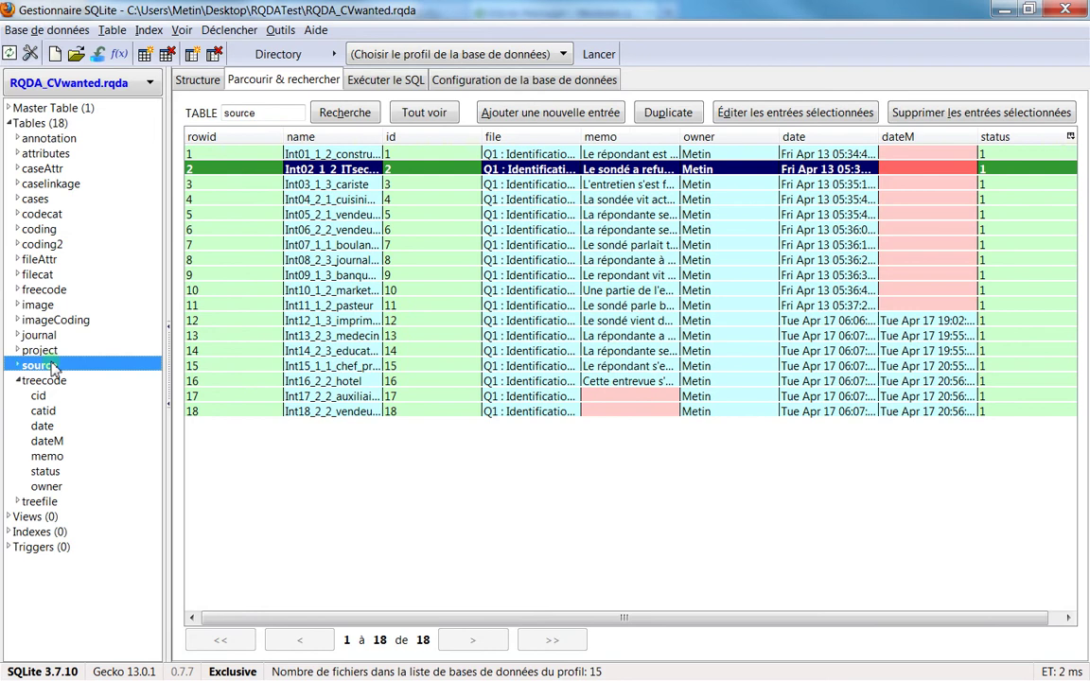
left_click(223, 352)
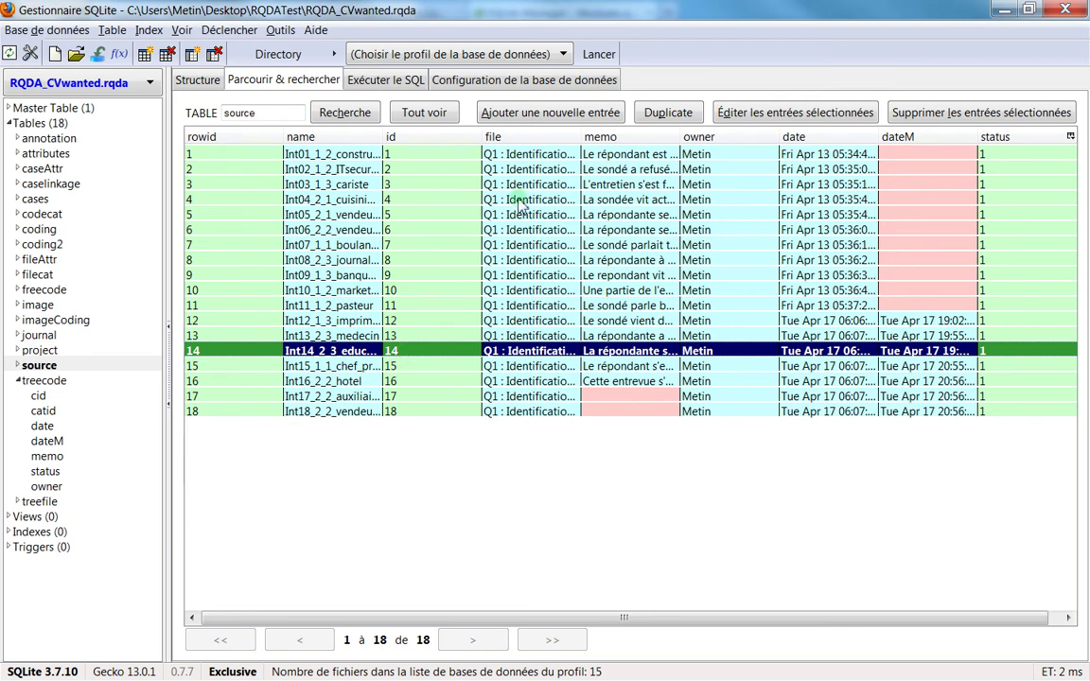
left_click(48, 230)
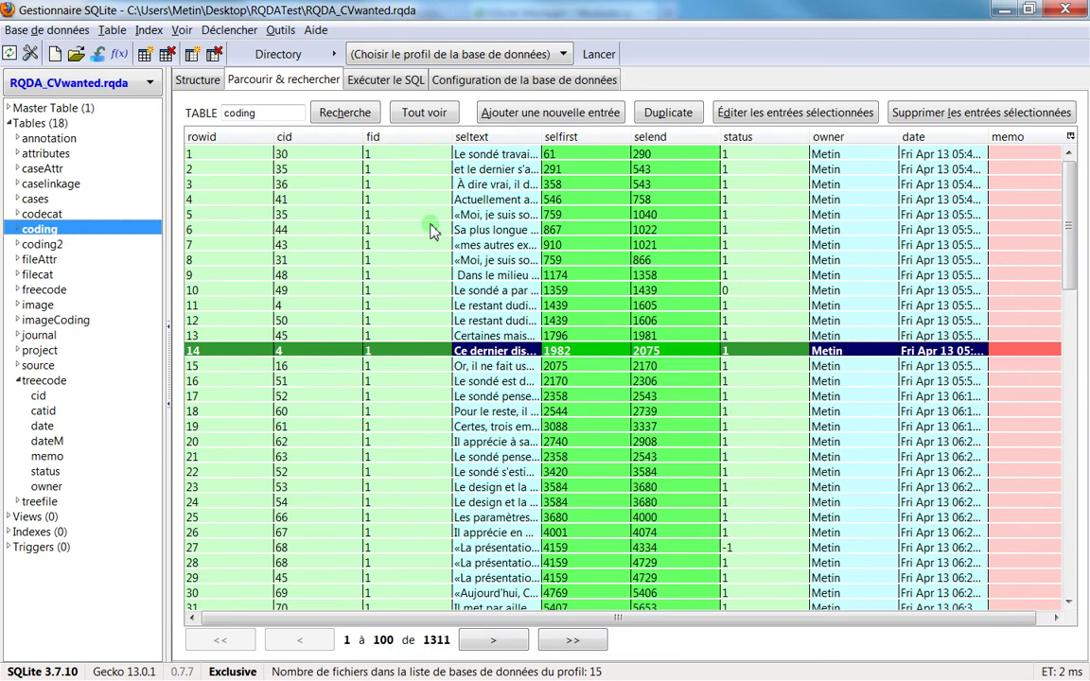
left_click(396, 140)
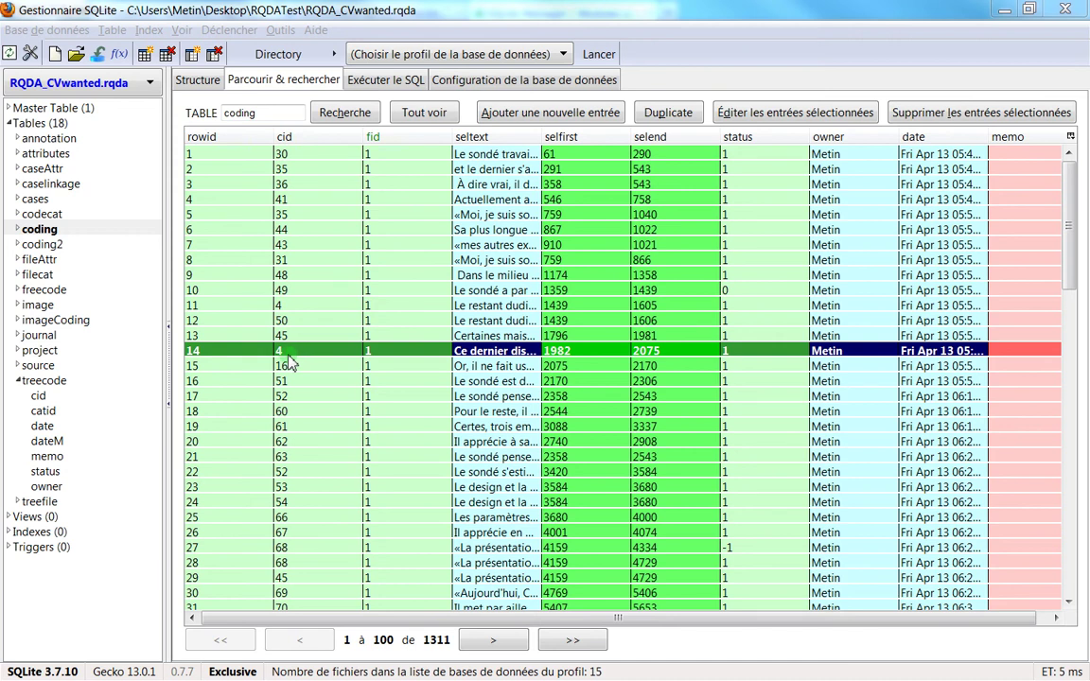
Display the freecode table, compare it with the codes list in RQDA, and select the JobUp record with id 4
left_click(57, 288)
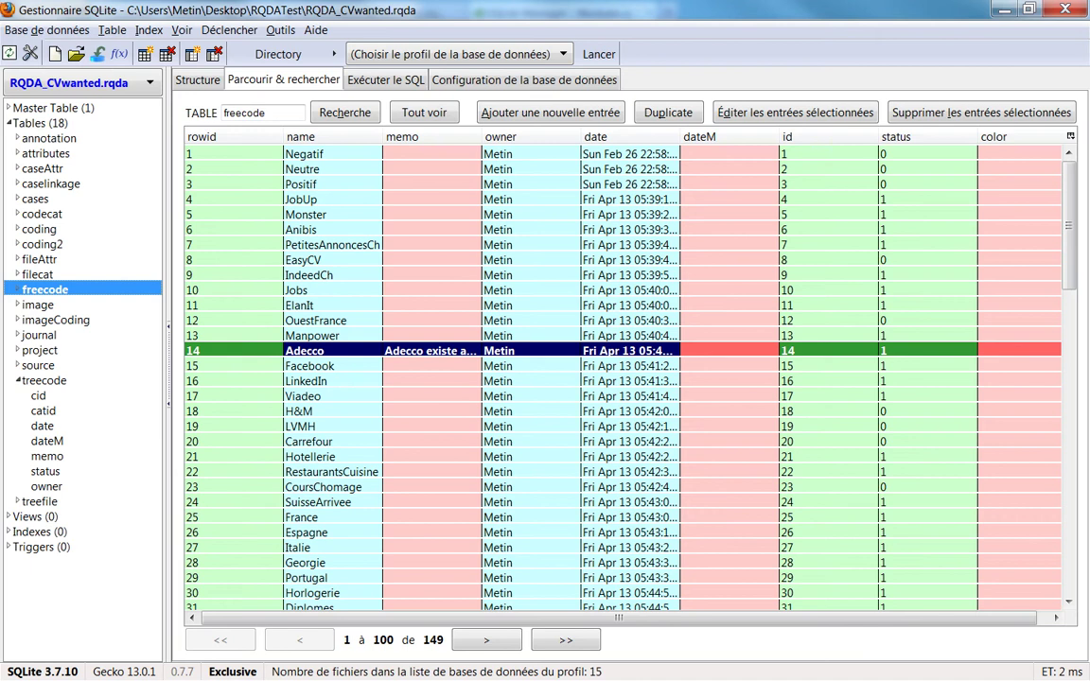
key("alt+Tab")
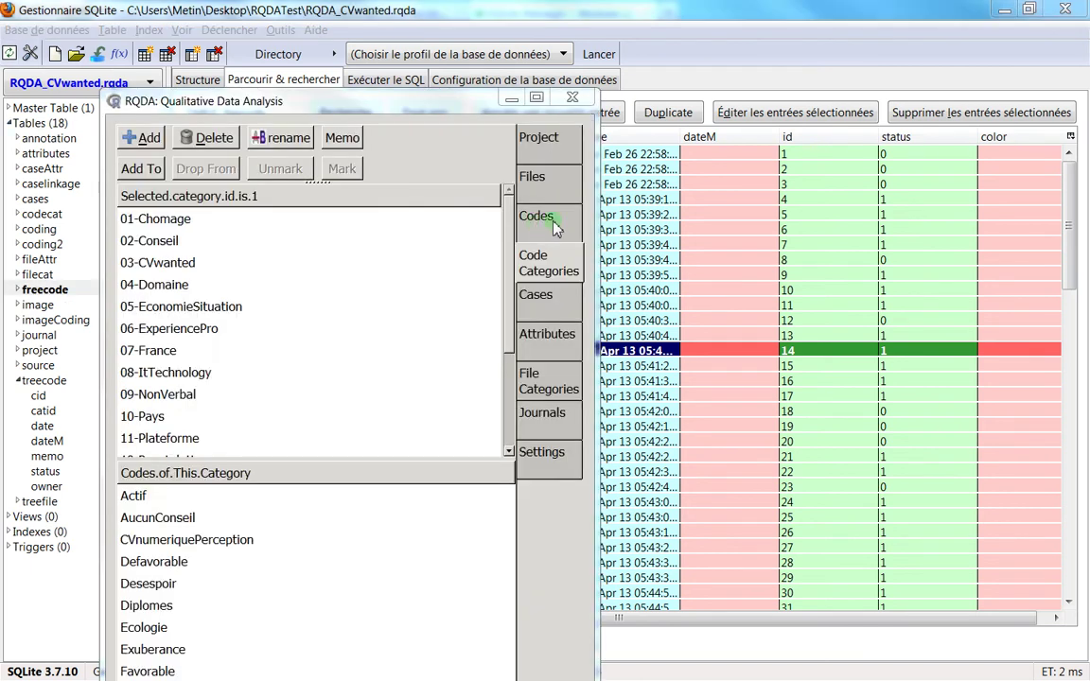
left_click(536, 216)
scroll(254, 321, "up", 20)
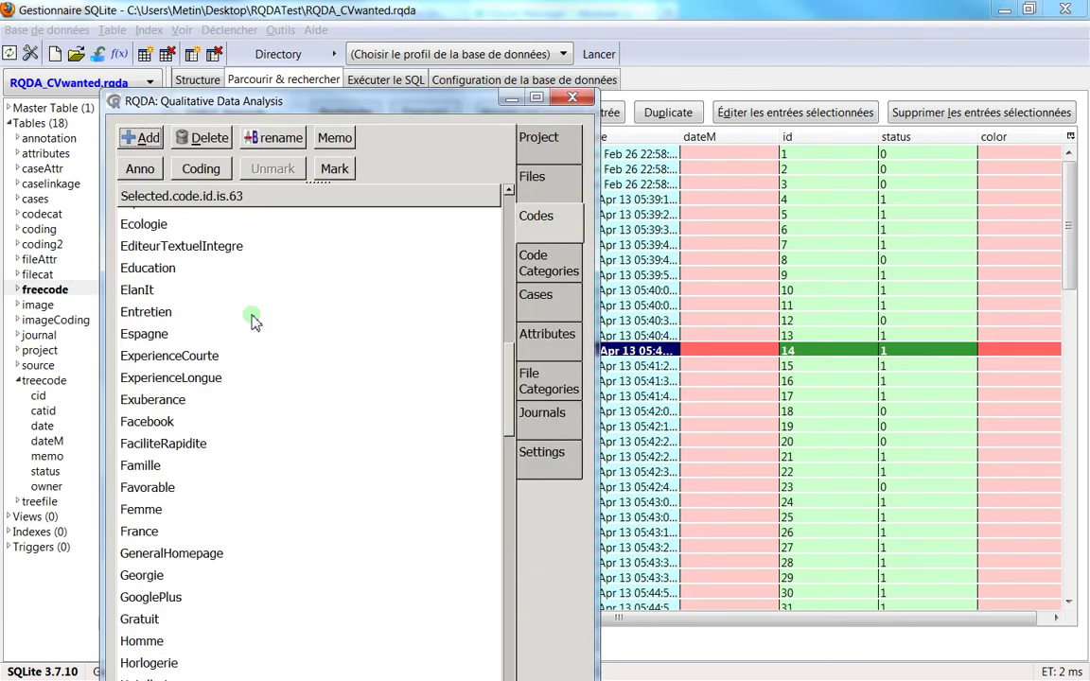
key("alt+Tab")
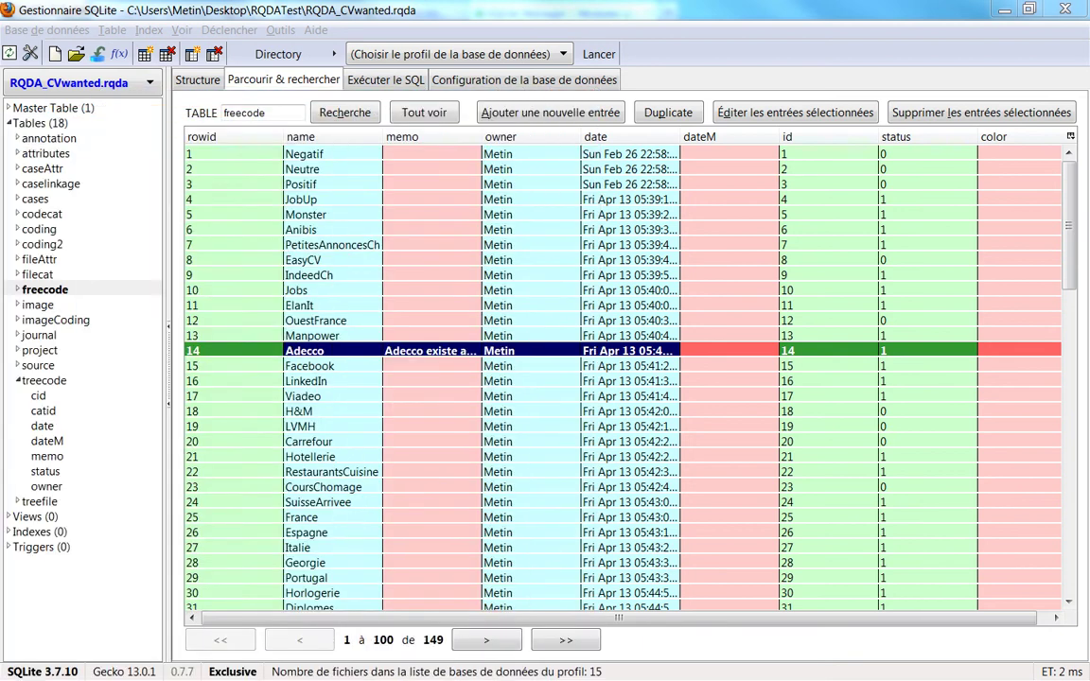
left_click(200, 200)
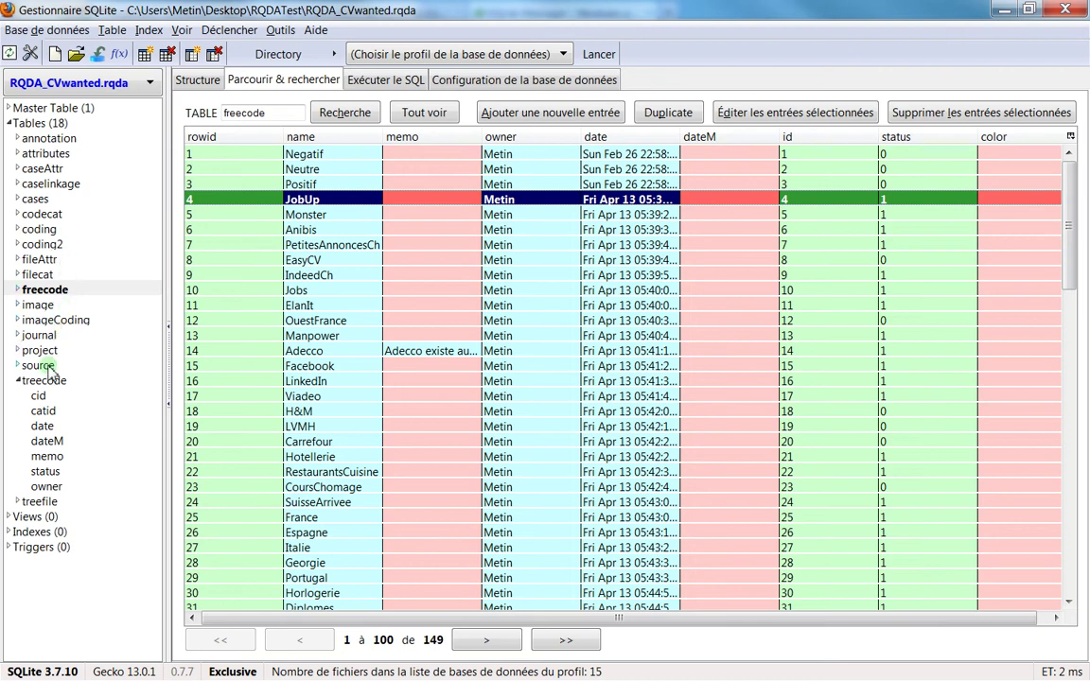
Display the coding table again and sort by ascending cid to examine the passages coded with code 4
left_click(62, 229)
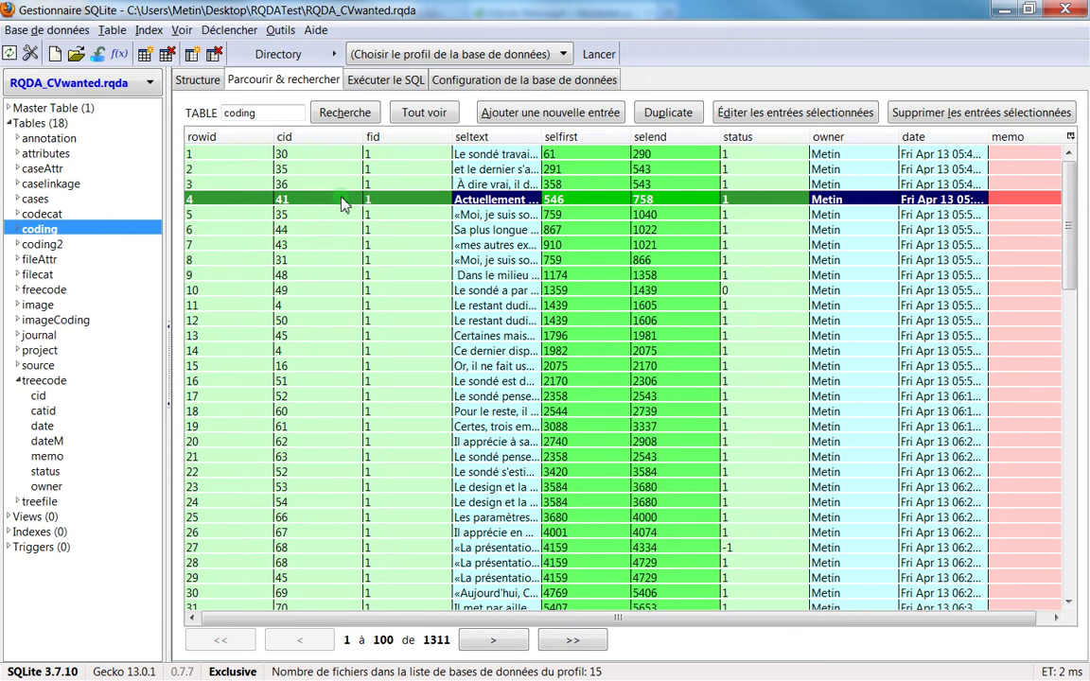
left_click(322, 141)
left_click(322, 141)
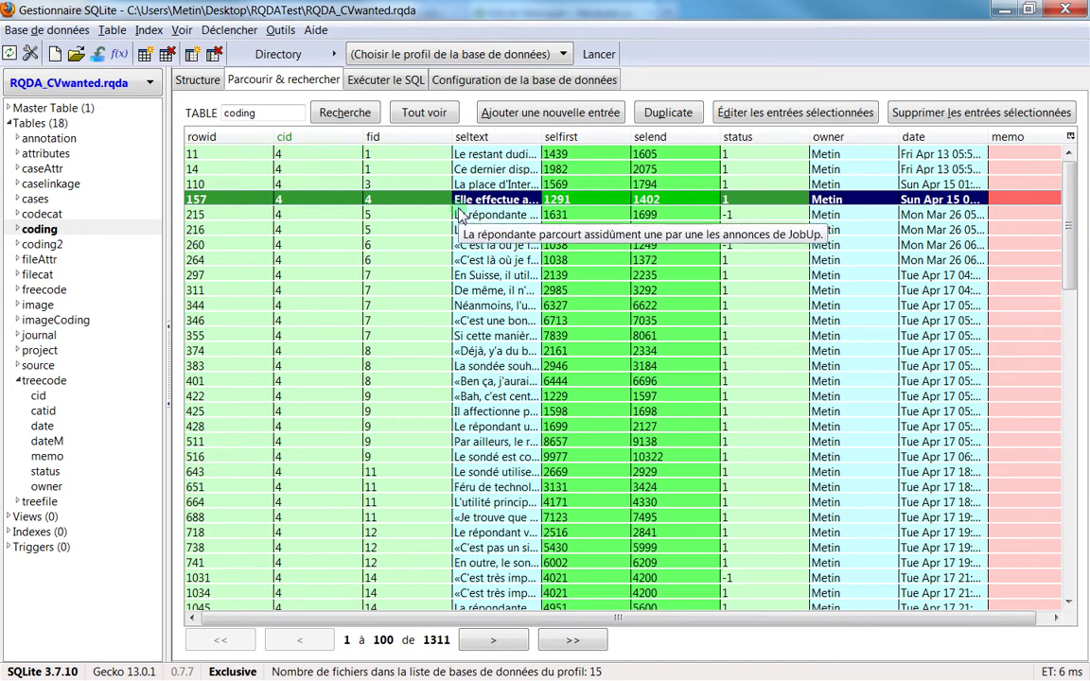
left_click(396, 142)
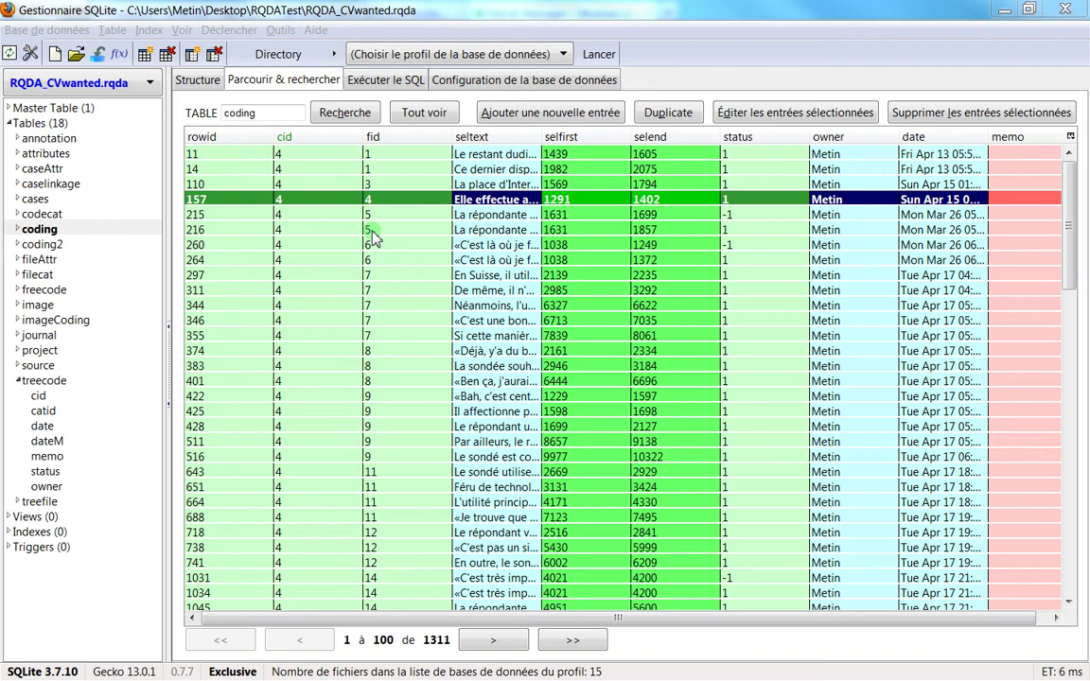
Display the coding2 table and check the current coding table option in RQDA's settings
left_click(74, 245)
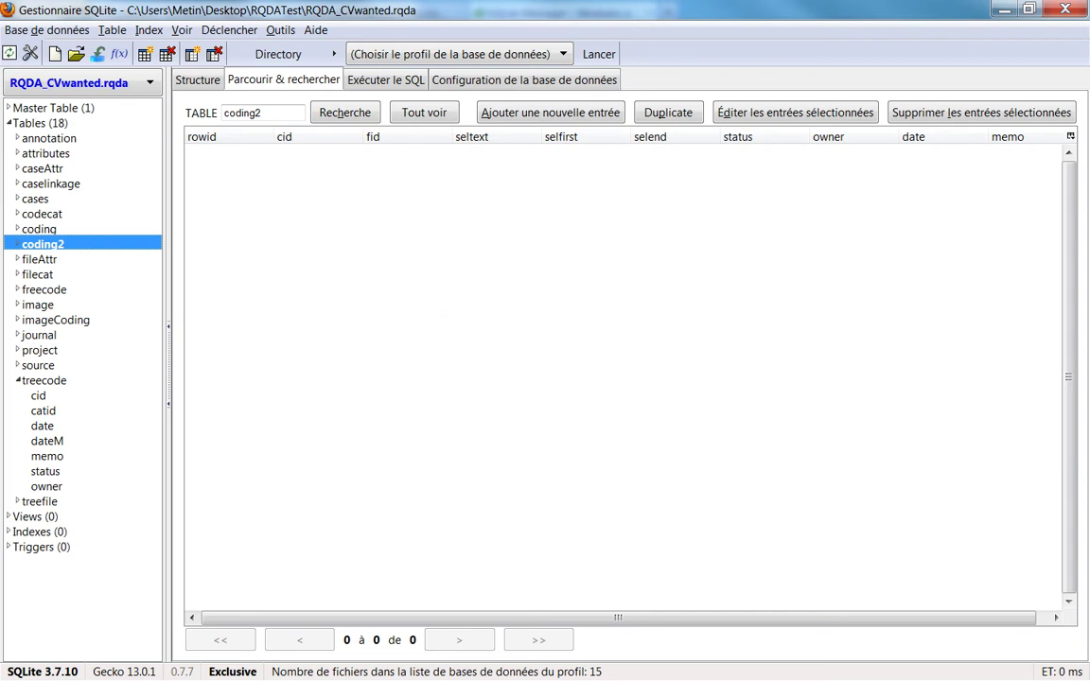
key("alt+Tab")
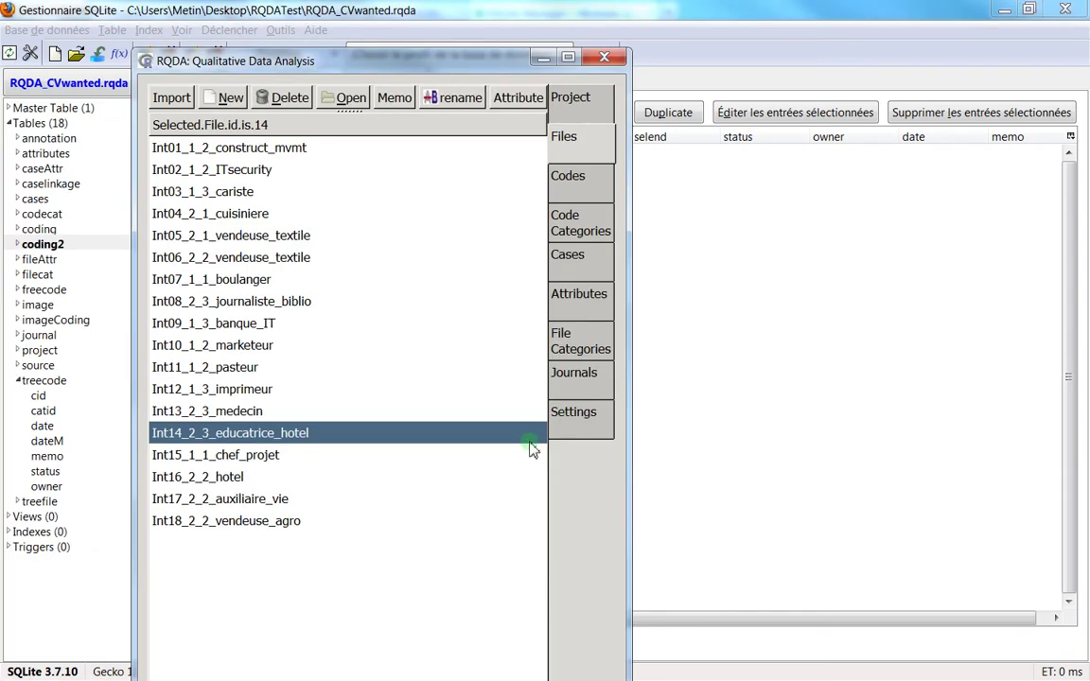
left_click(580, 425)
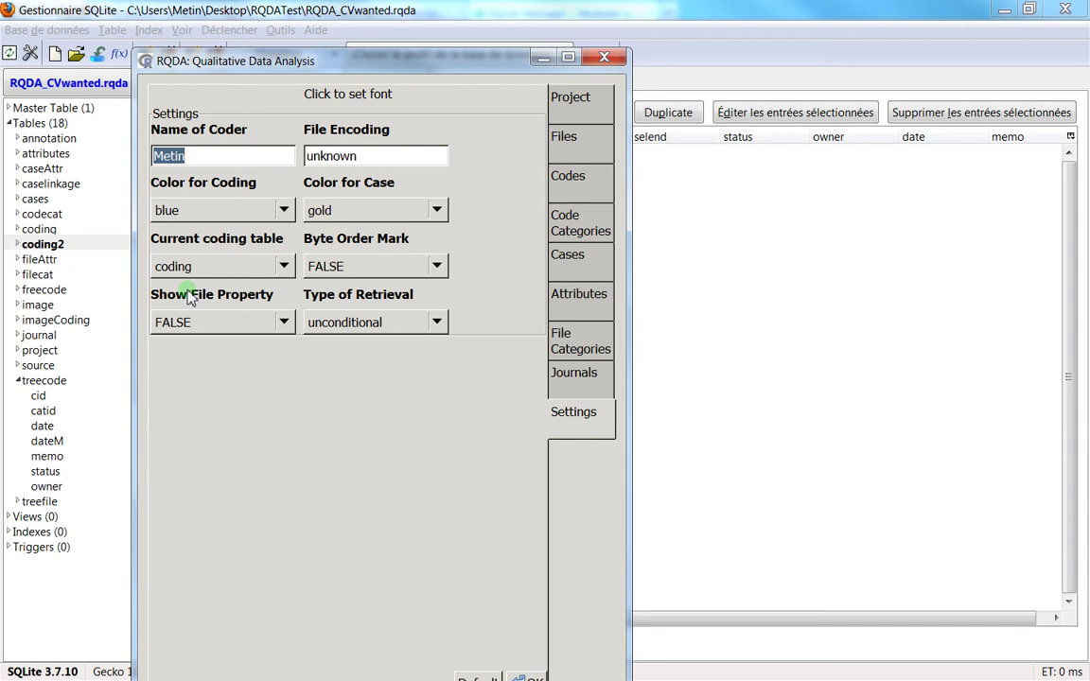
left_click_drag(163, 62, 0, 94)
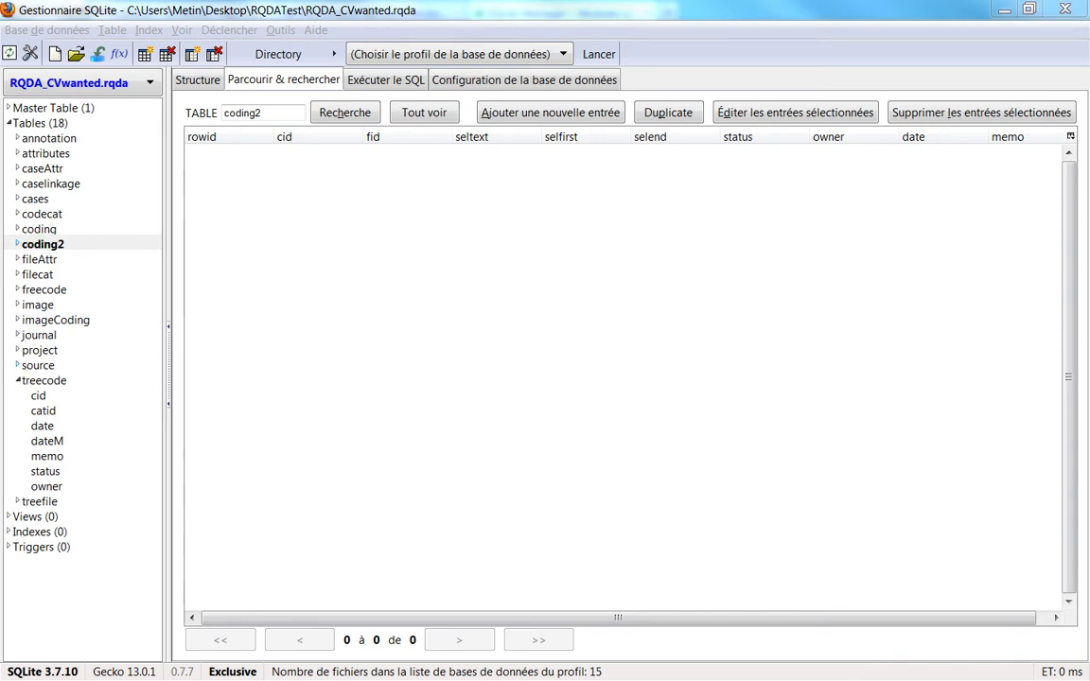
Display the fileAttr table and look through its Sexe and Age records for each file
left_click(76, 243)
left_click(47, 263)
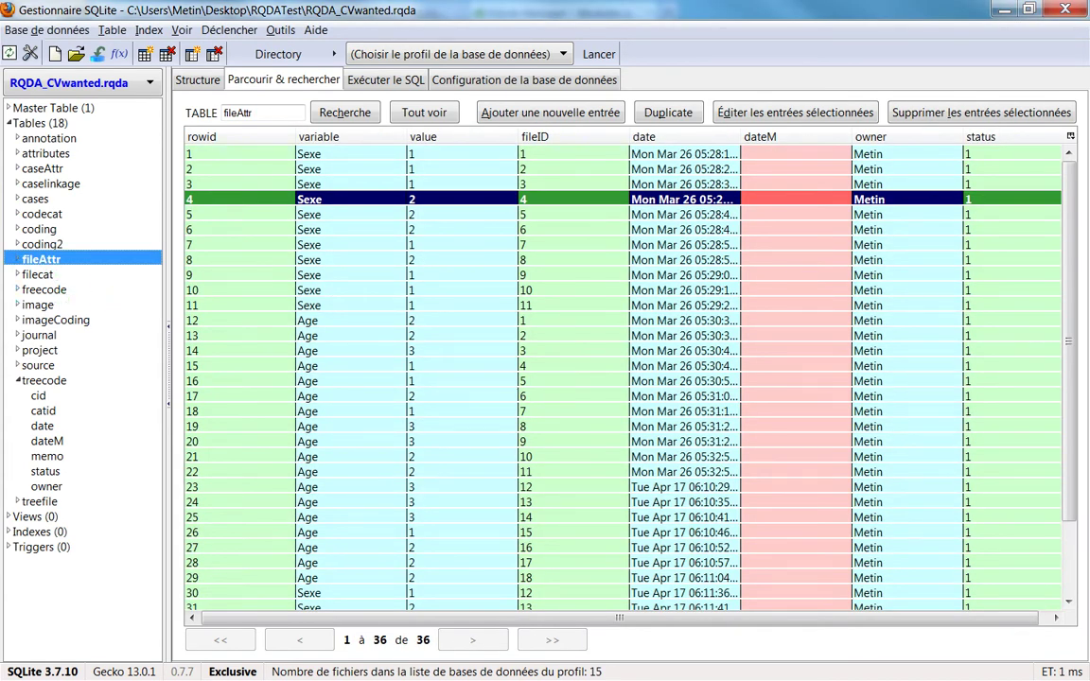
scroll(383, 303, "down", 2)
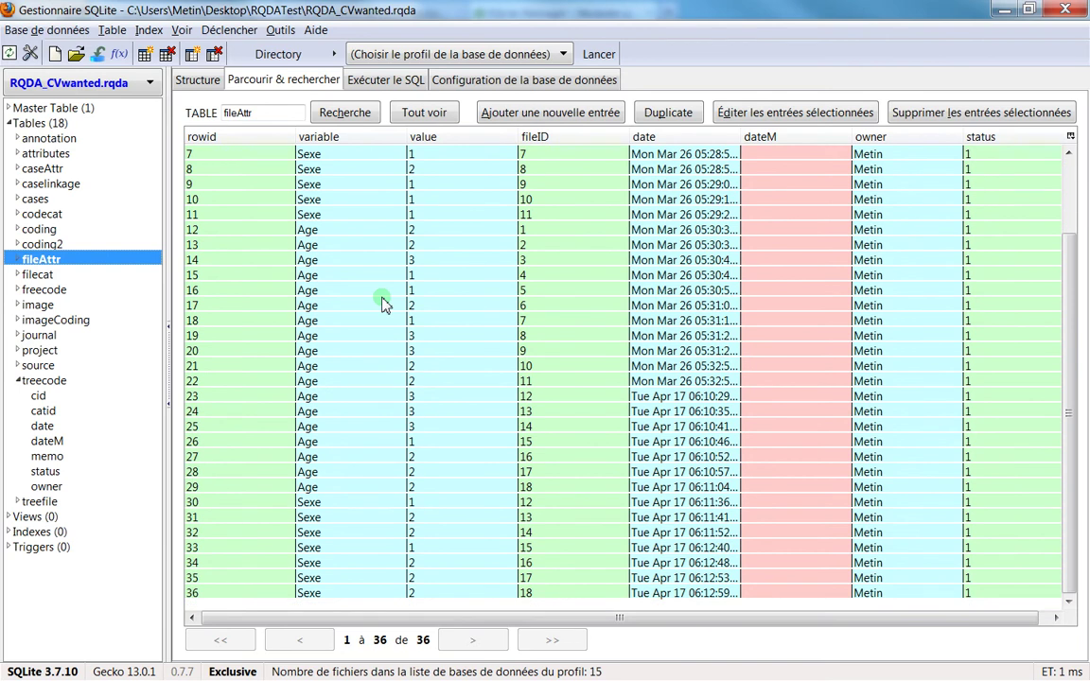
scroll(384, 303, "up", 2)
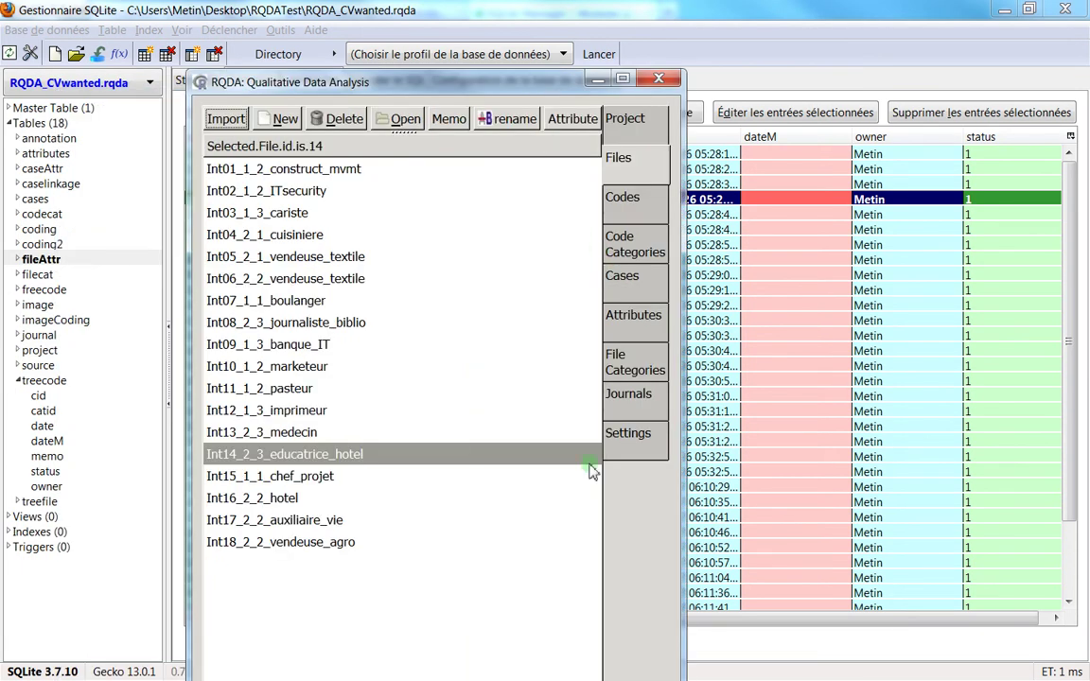
Switch to RQDA's attributes list to check it, and open the attribute table of the project's files
left_click(633, 315)
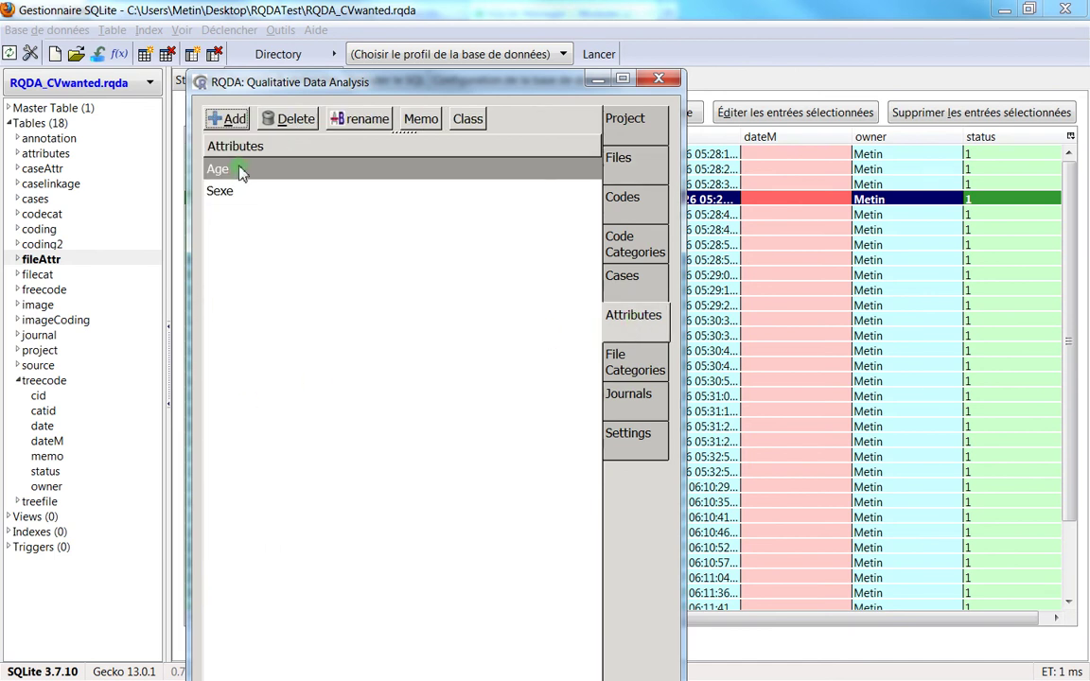
left_click(620, 171)
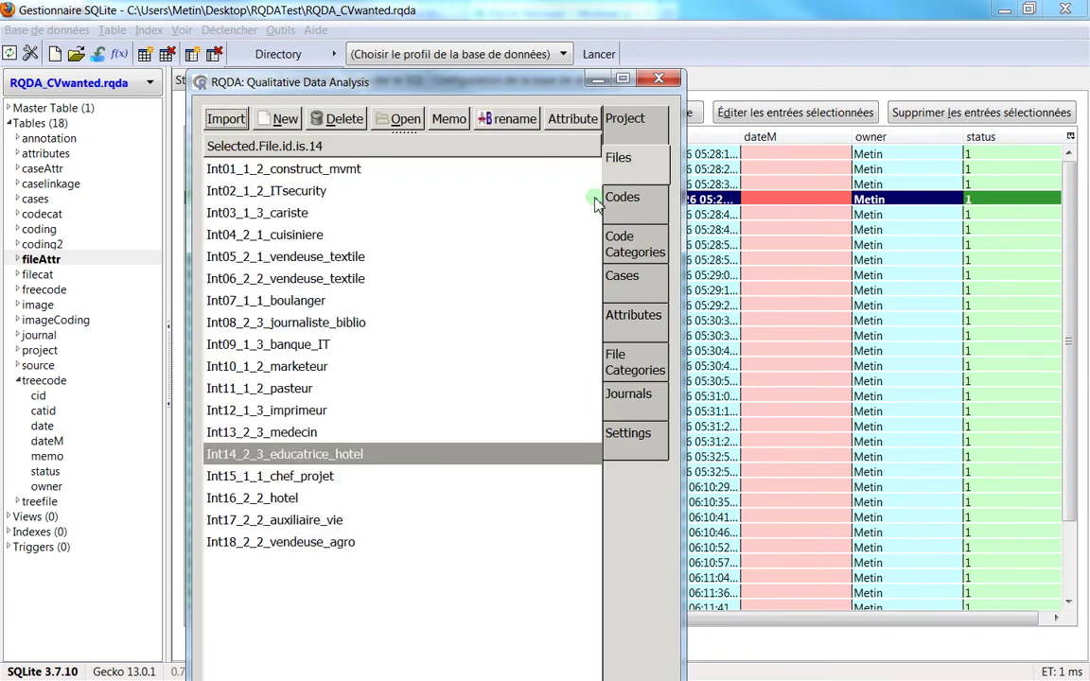
right_click(393, 614)
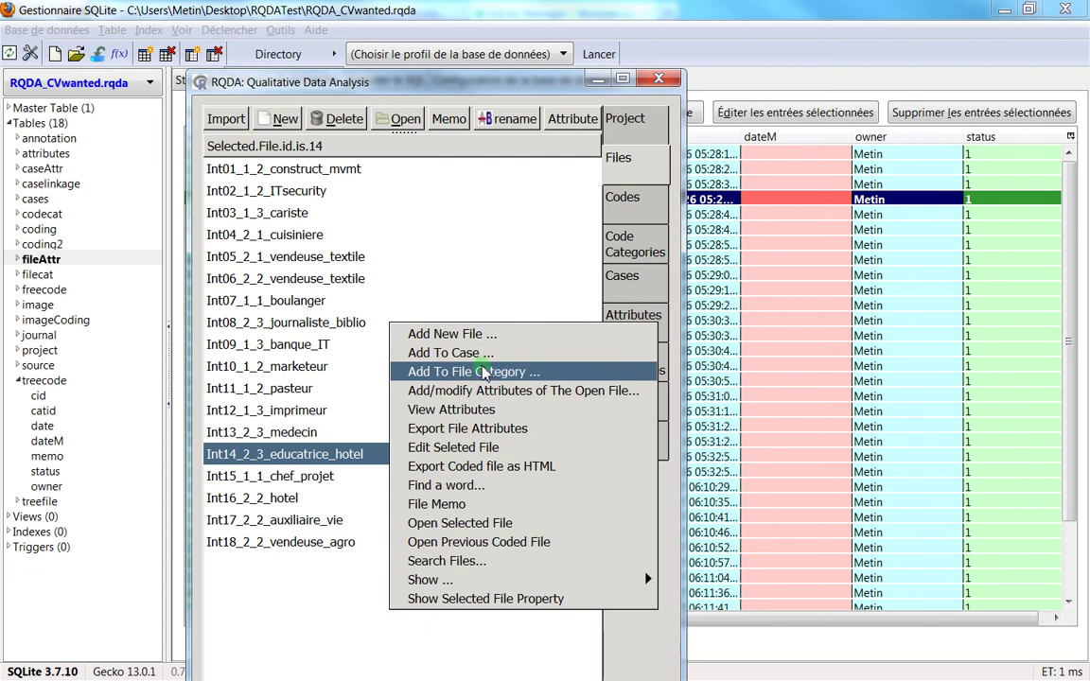
left_click(500, 409)
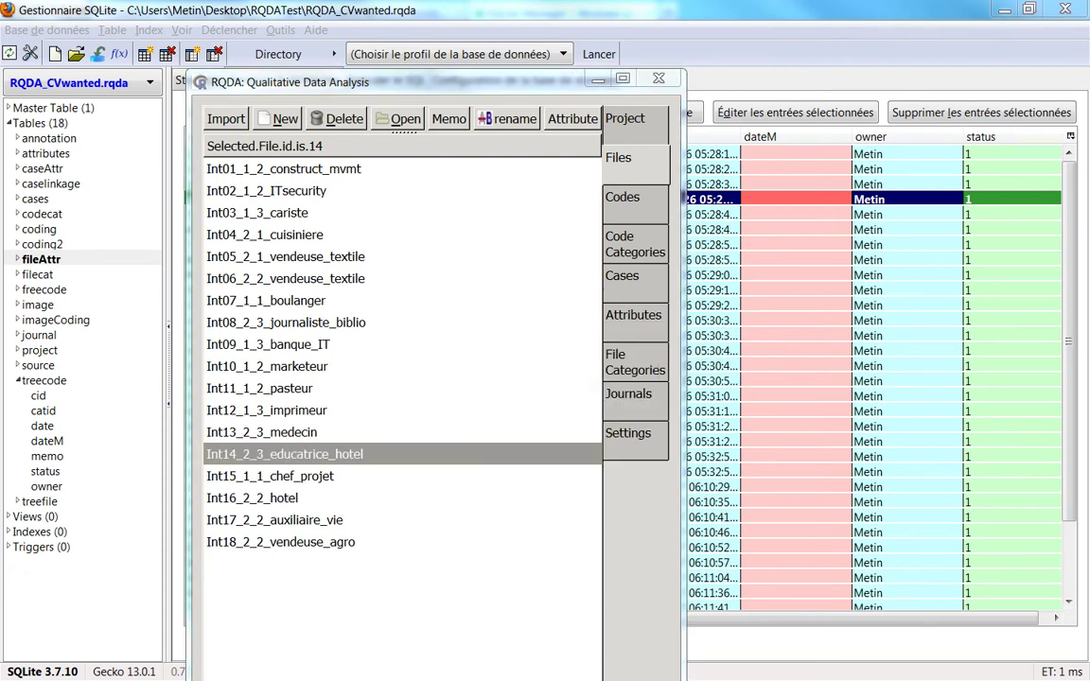
Minimize RQDA and enlarge the file attribute window to show every file with its Sexe and Age columns
left_click_drag(109, 296, 854, 113)
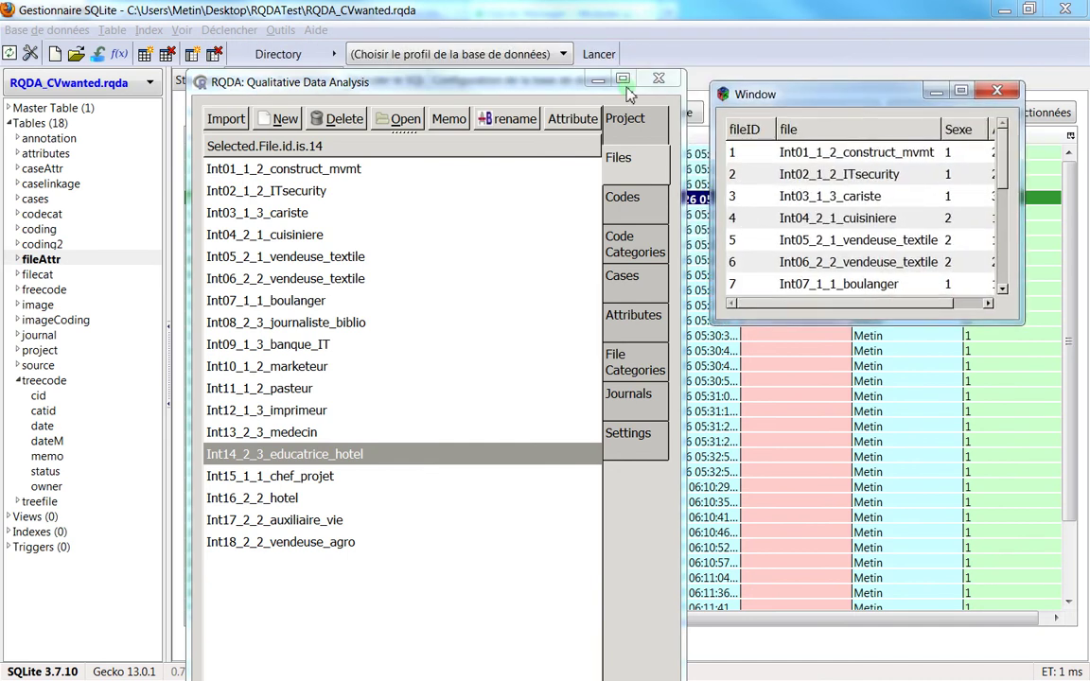
left_click(598, 78)
left_click_drag(748, 87, 681, 106)
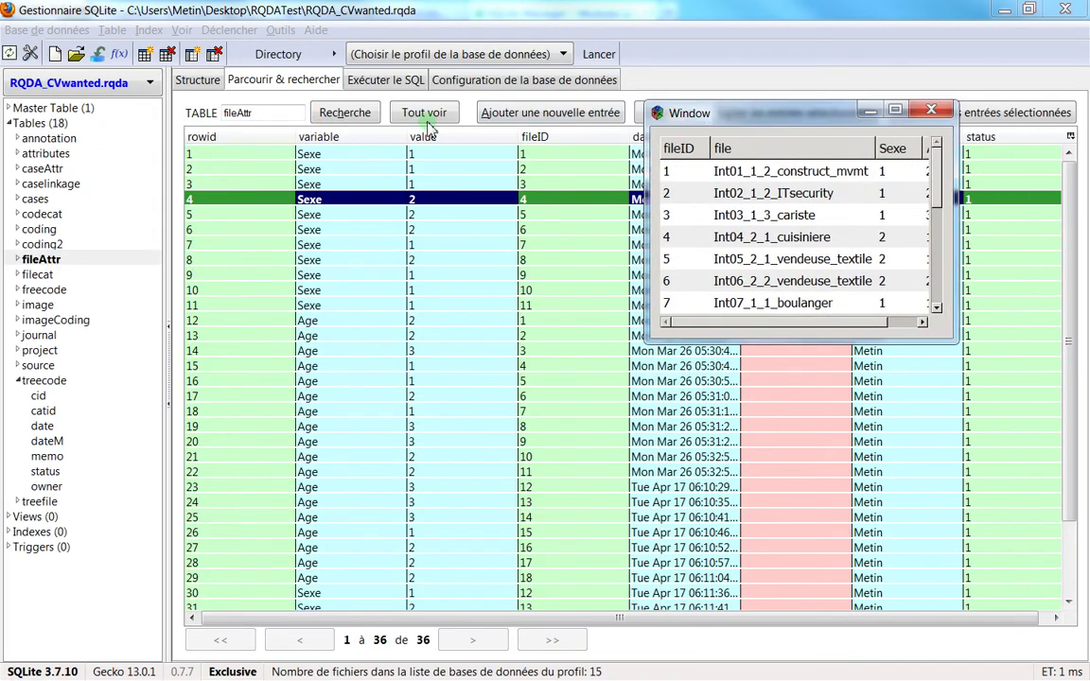
left_click_drag(427, 127, 224, 83)
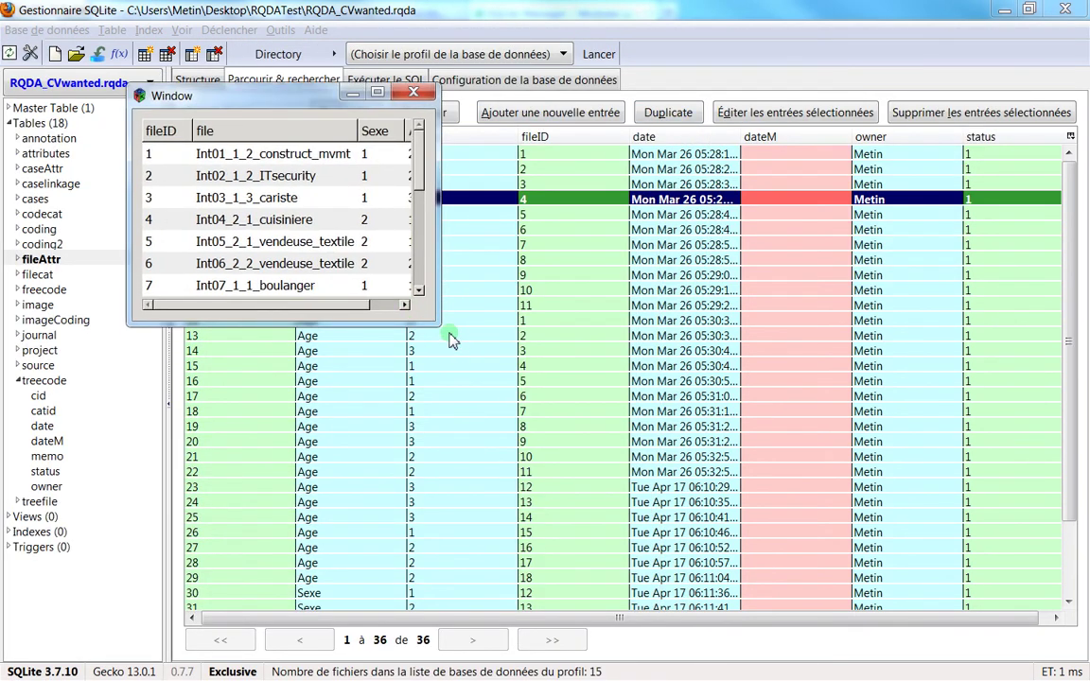
left_click_drag(437, 323, 885, 605)
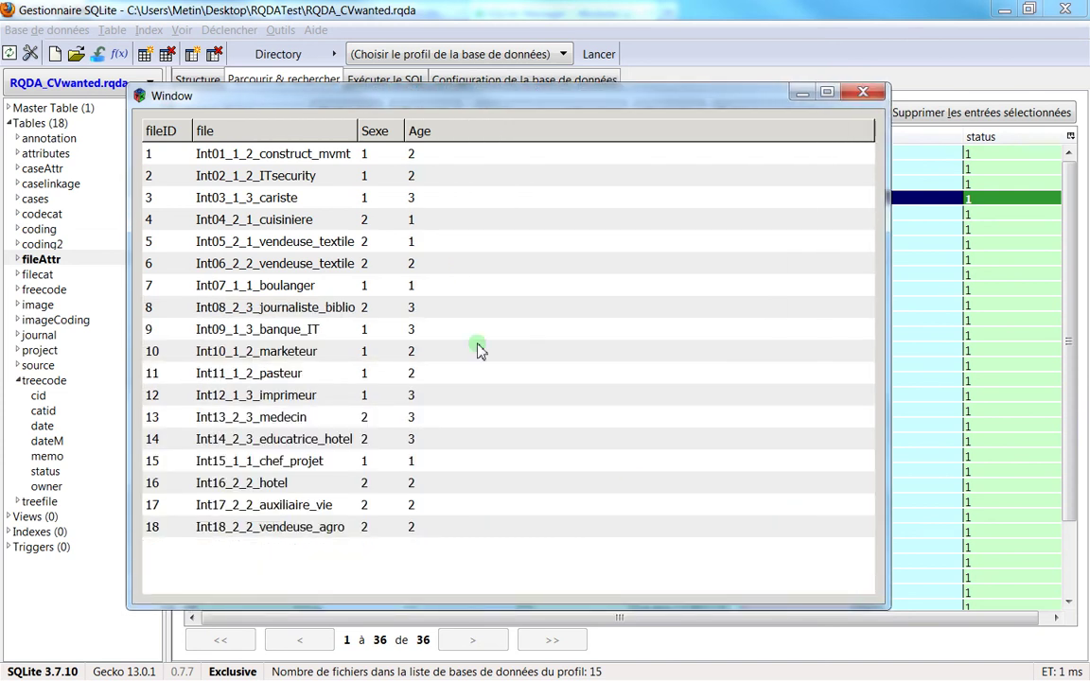
Examine the Sexe and Age values of files Int01 to Int04 in the RQDA attribute table
left_click(203, 151)
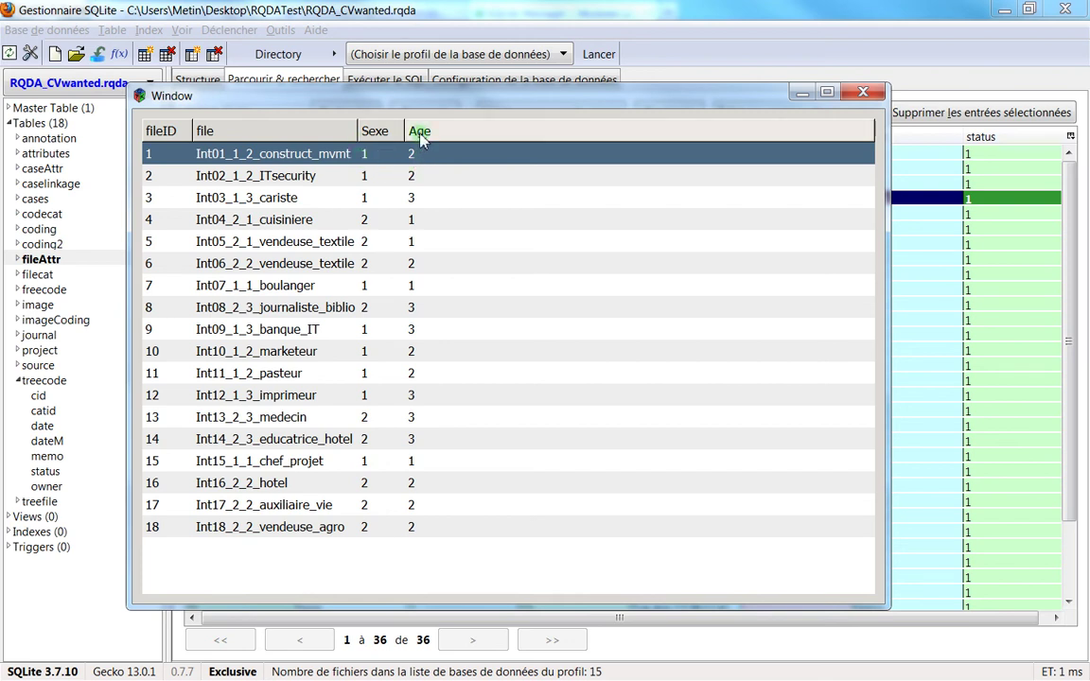
left_click(280, 178)
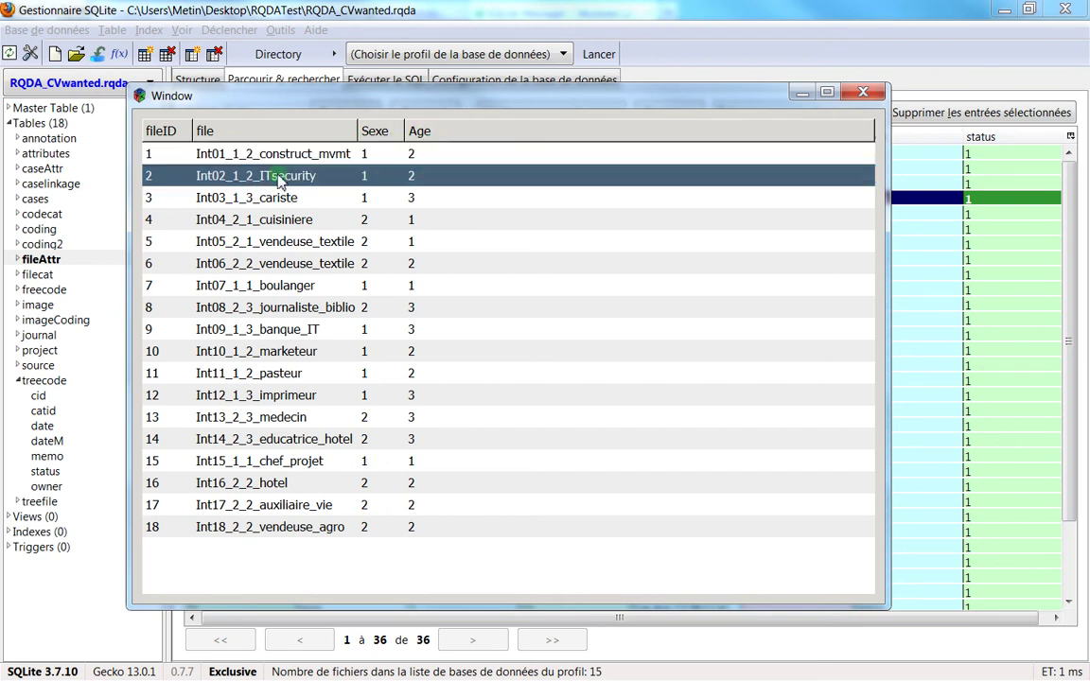
left_click(257, 198)
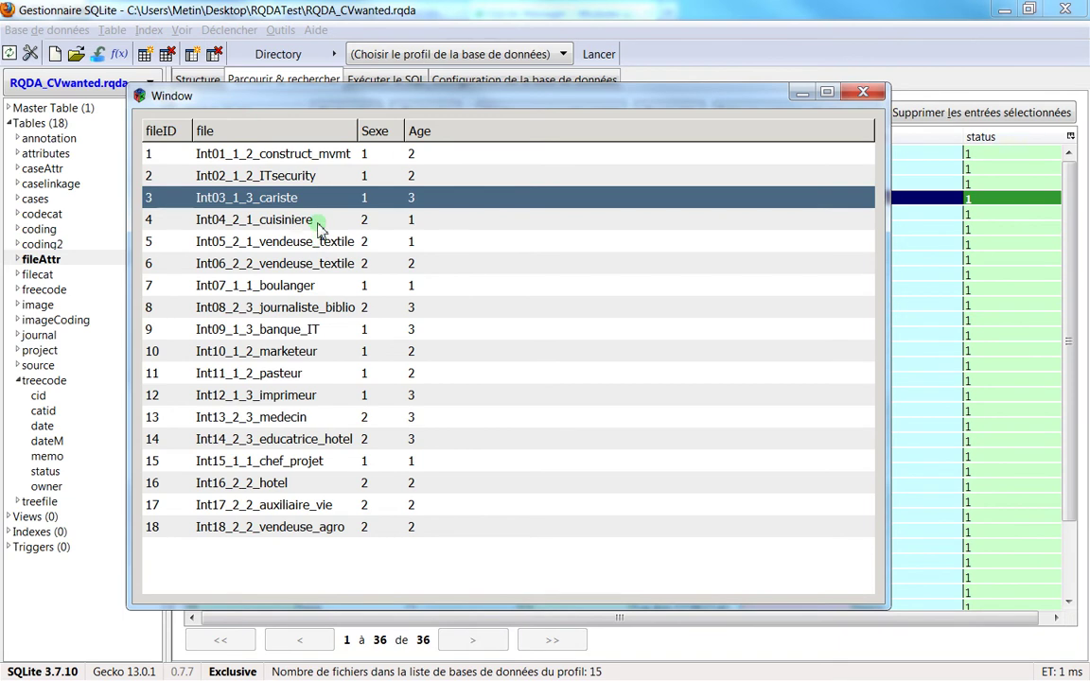
left_click(318, 225)
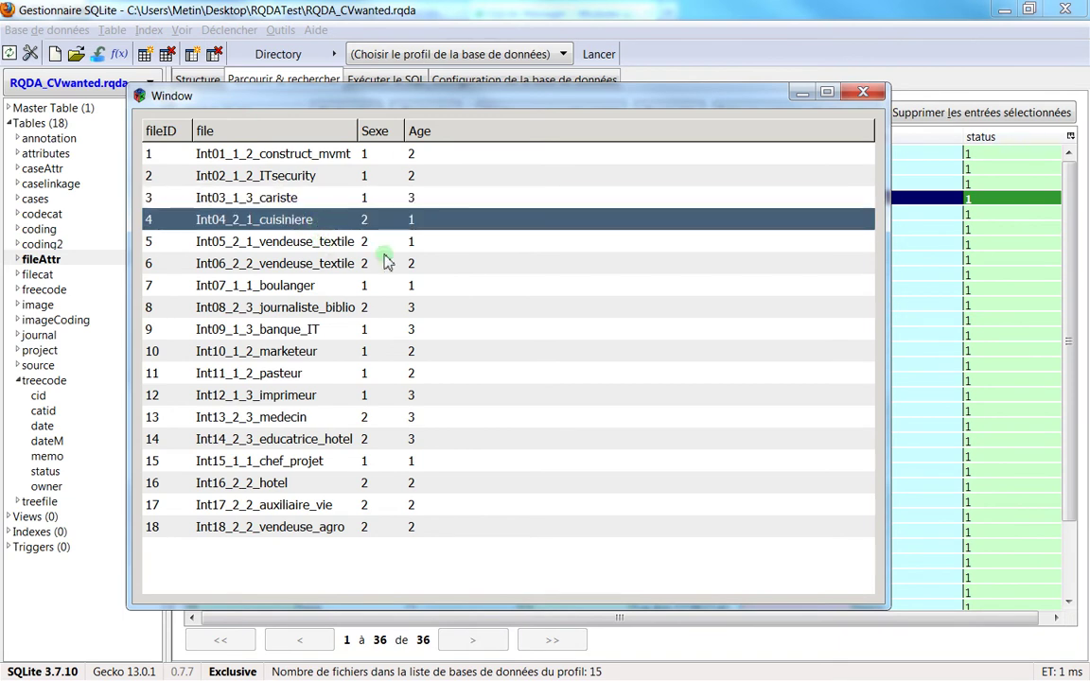
left_click(360, 153)
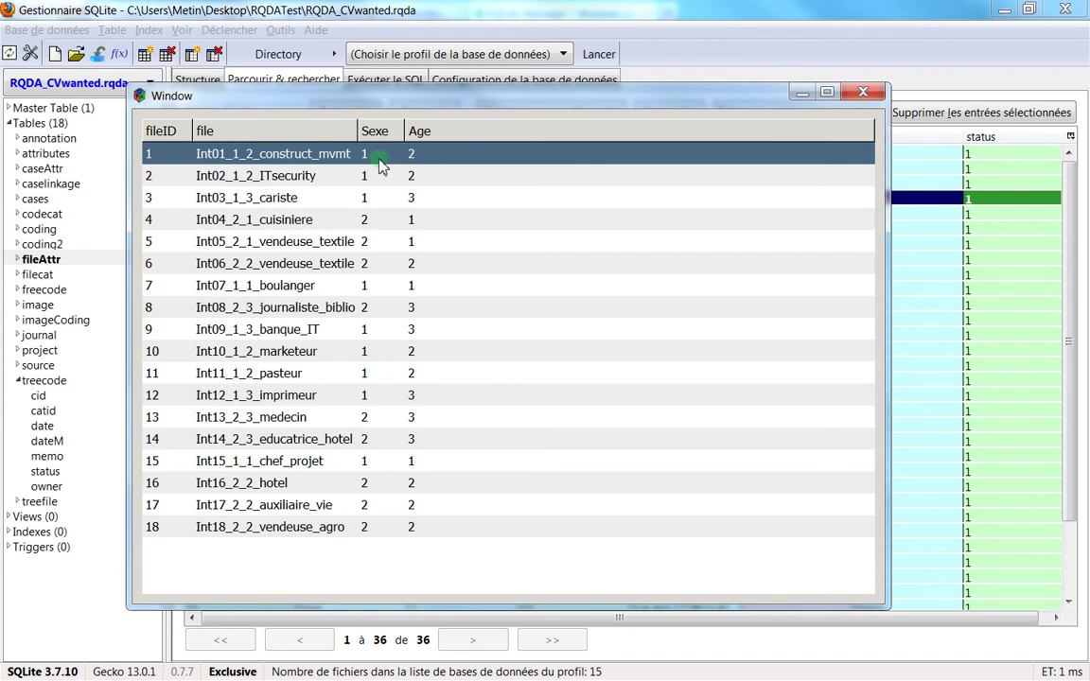
left_click(364, 216)
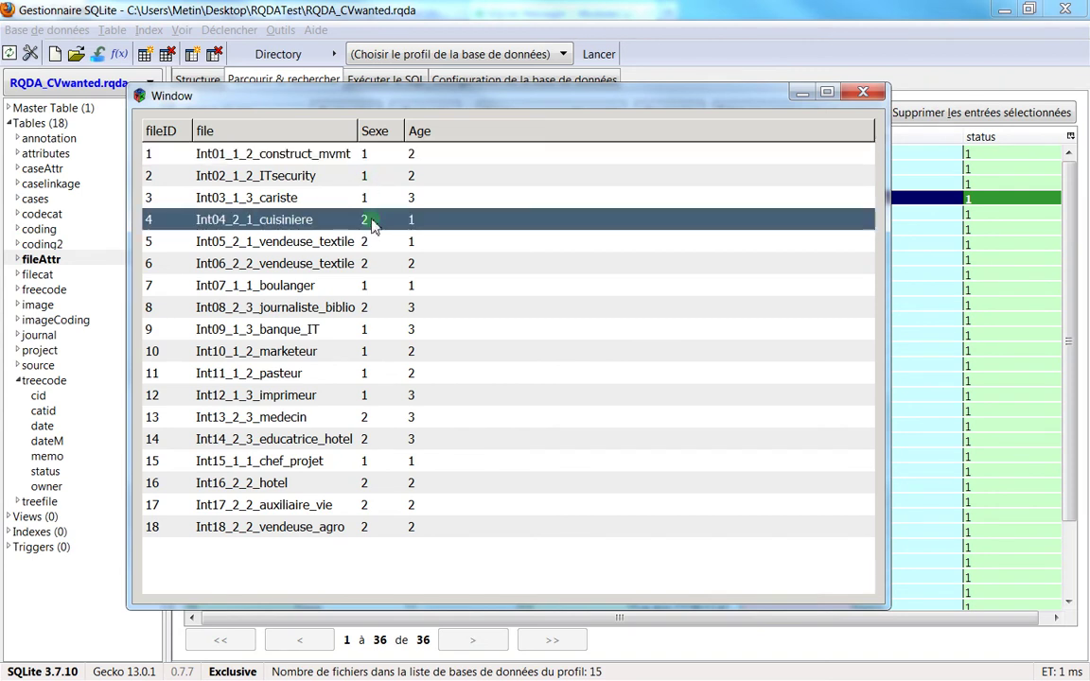
left_click(431, 180)
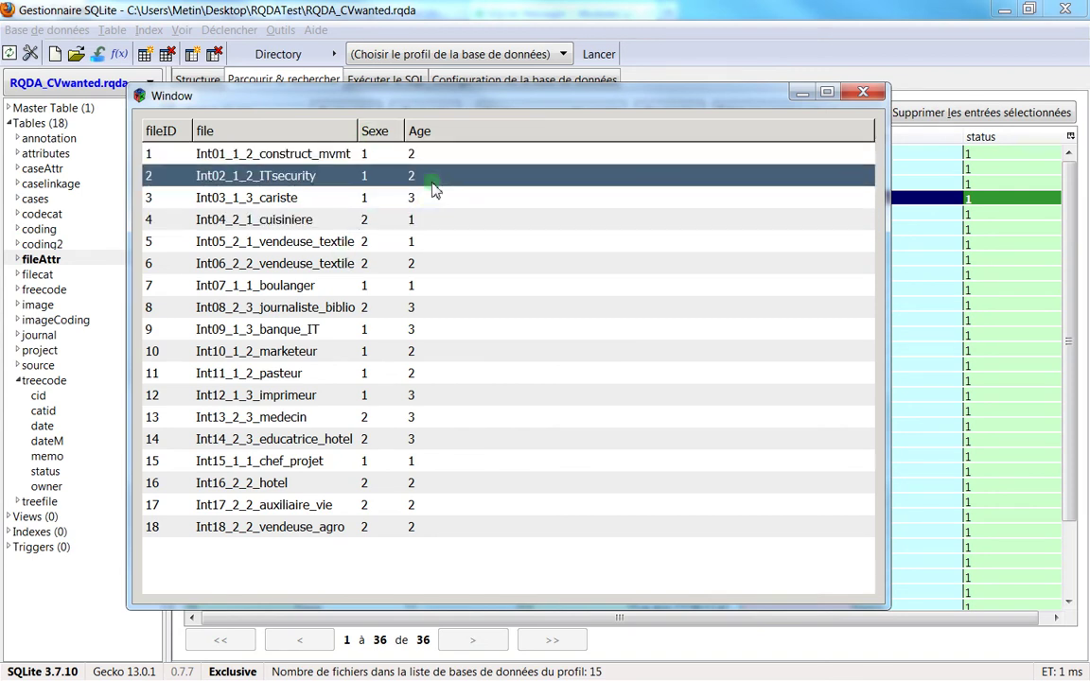
left_click(409, 196)
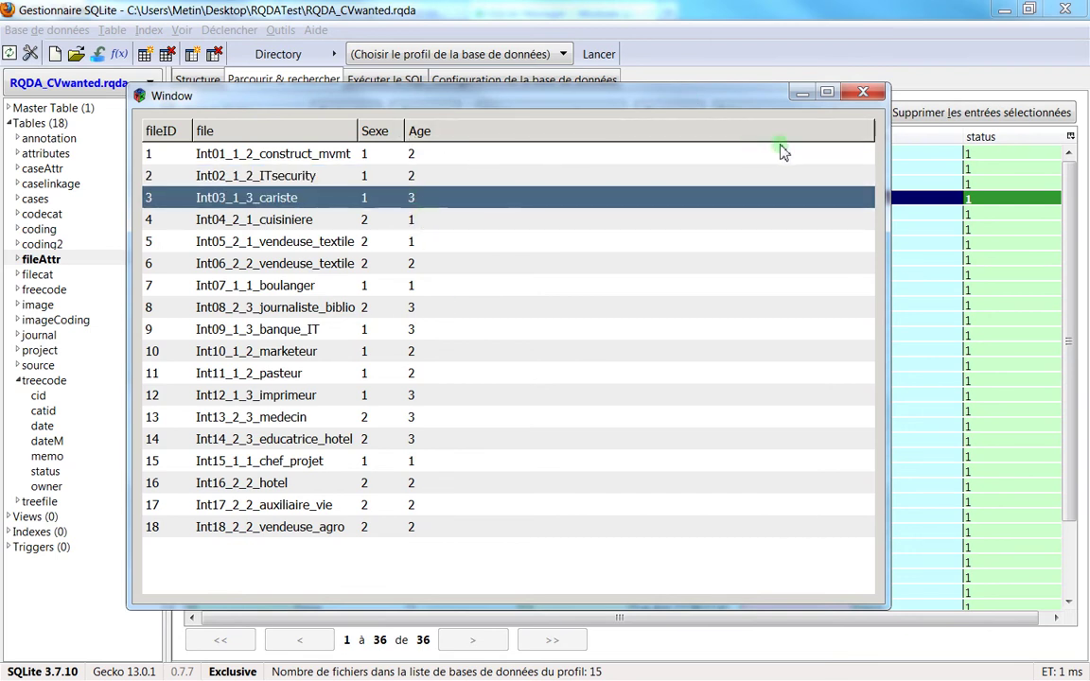
Return to the fileAttr table in SQLite Manager and examine the Sexe records of files 1, 2 and 7
left_click(772, 67)
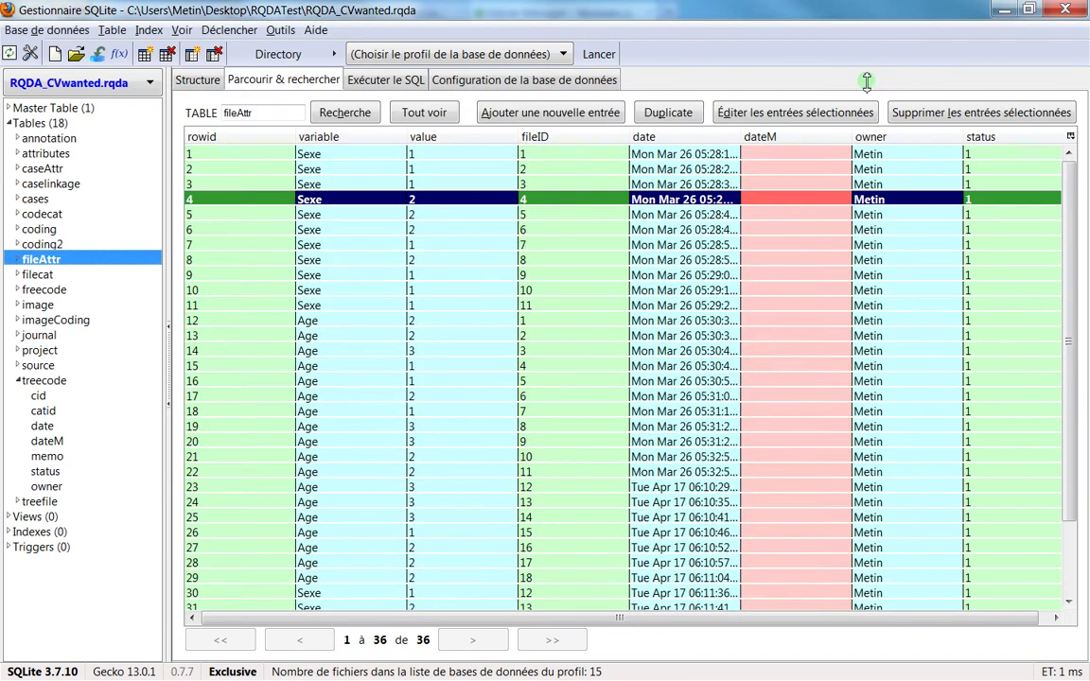
left_click(434, 246)
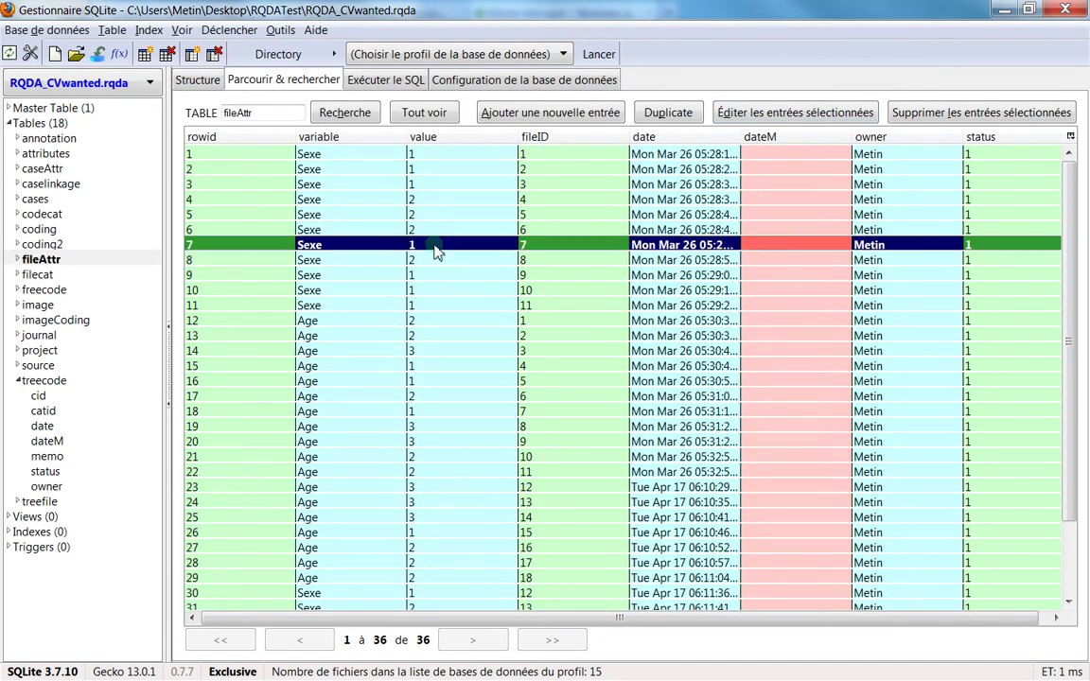
left_click(358, 170)
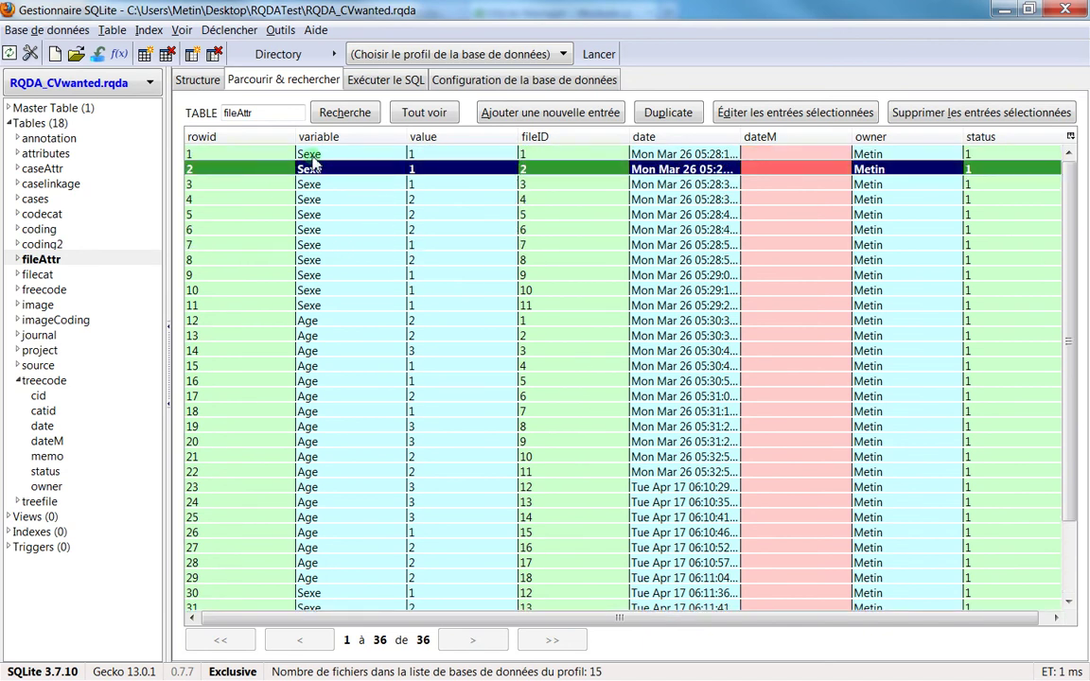
left_click(312, 156)
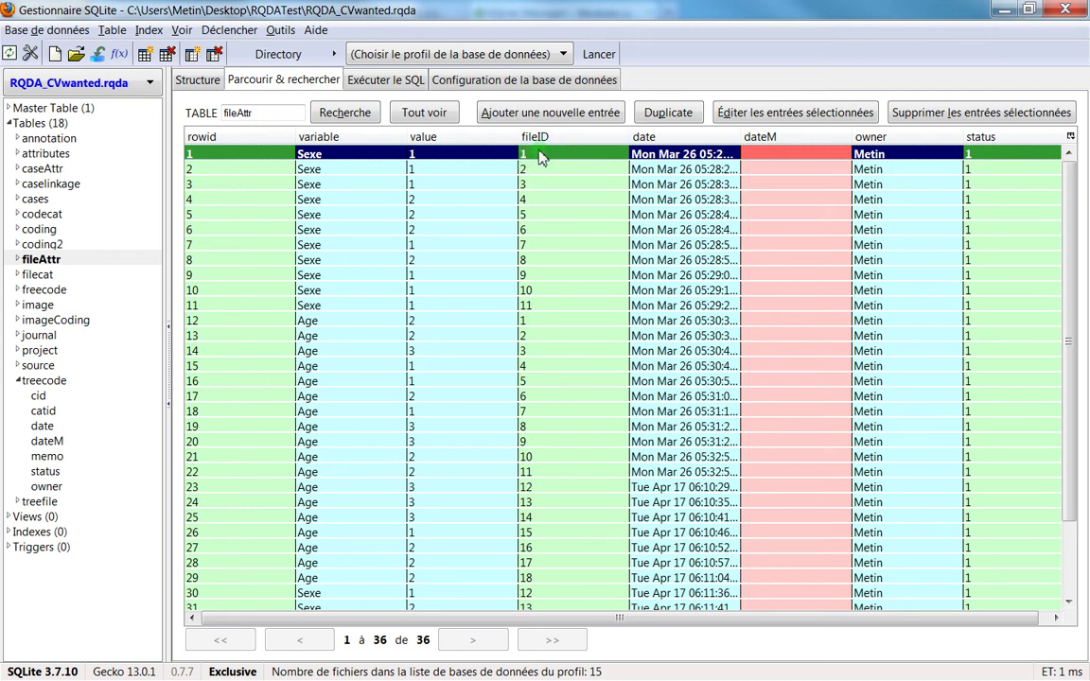
left_click(531, 244)
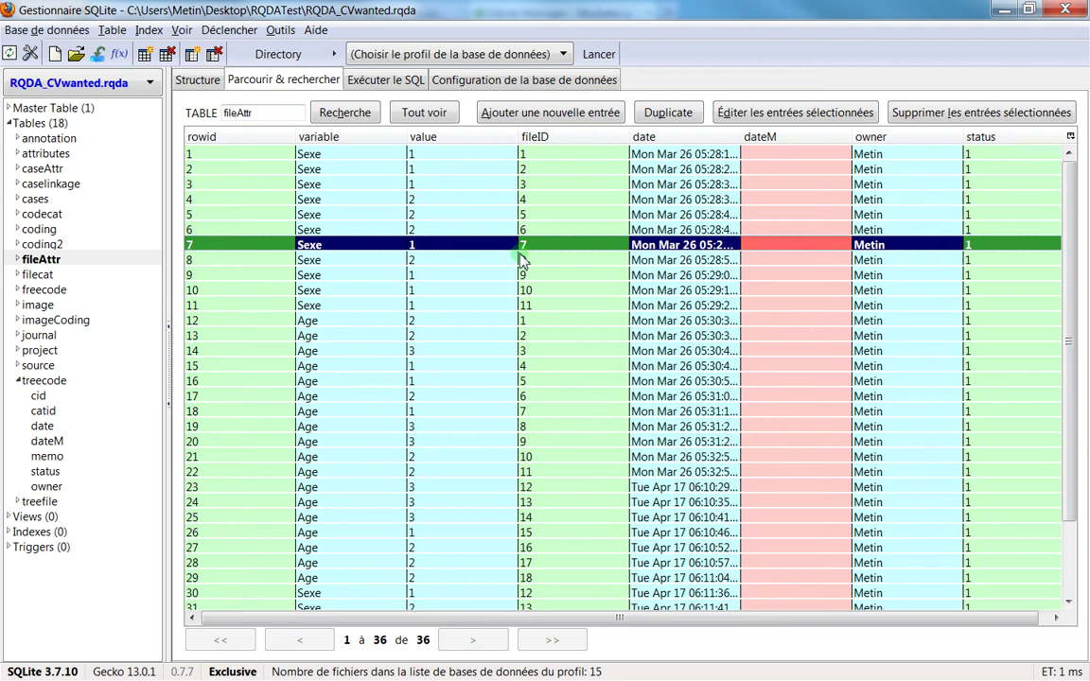
Sort the fileAttr table by ascending fileID and examine the Sexe and Age records of file 7
left_click(546, 139)
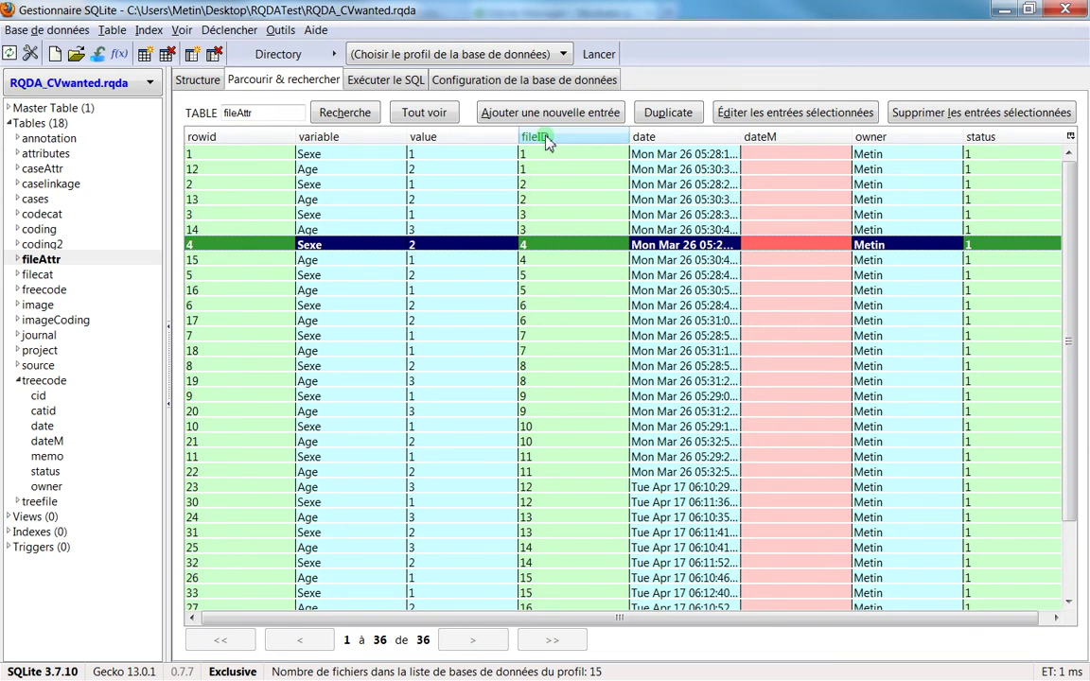
left_click(543, 338)
left_click(542, 352)
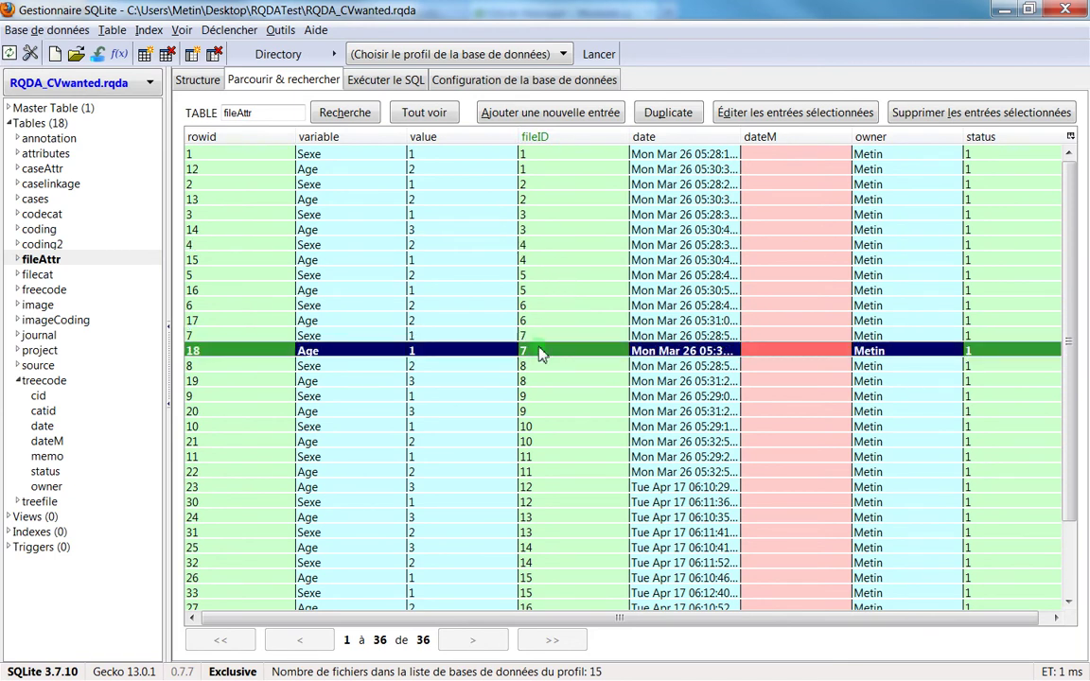
left_click(443, 337)
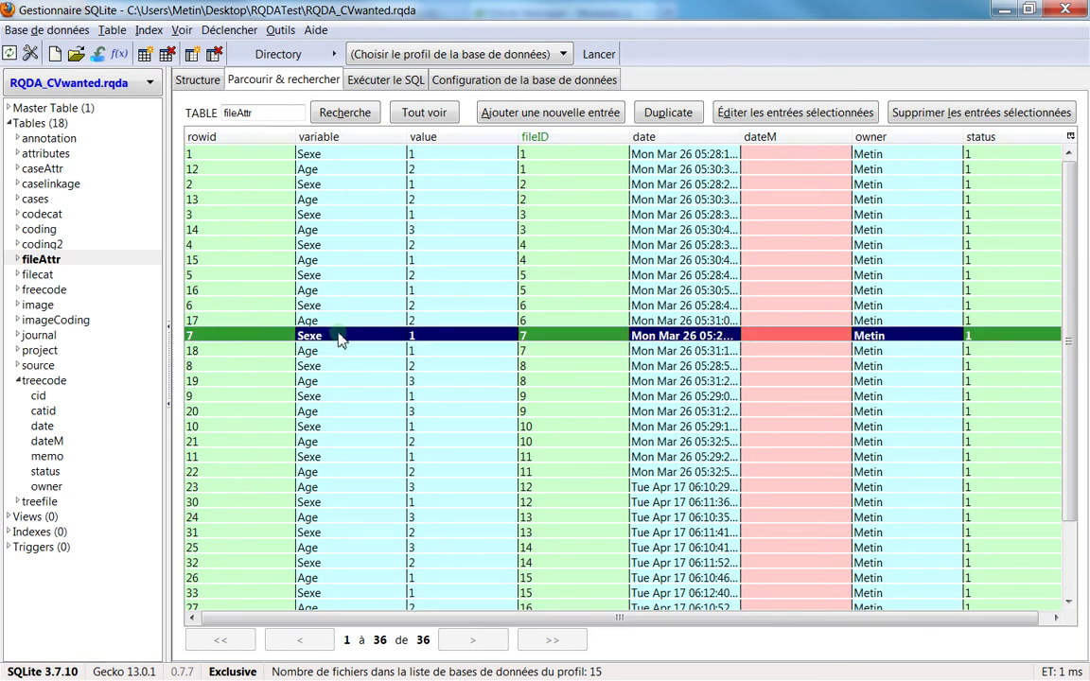
left_click(435, 352)
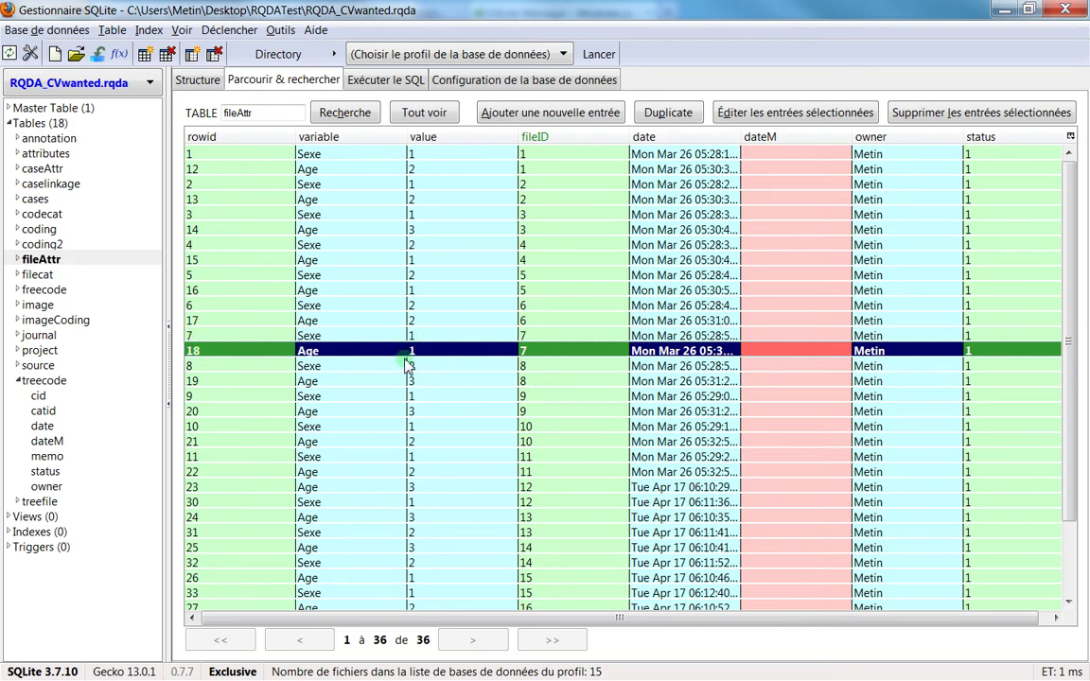
Examine the Sexe and Age records of file 14 in the sorted fileAttr table
scroll(436, 340, "down", 2)
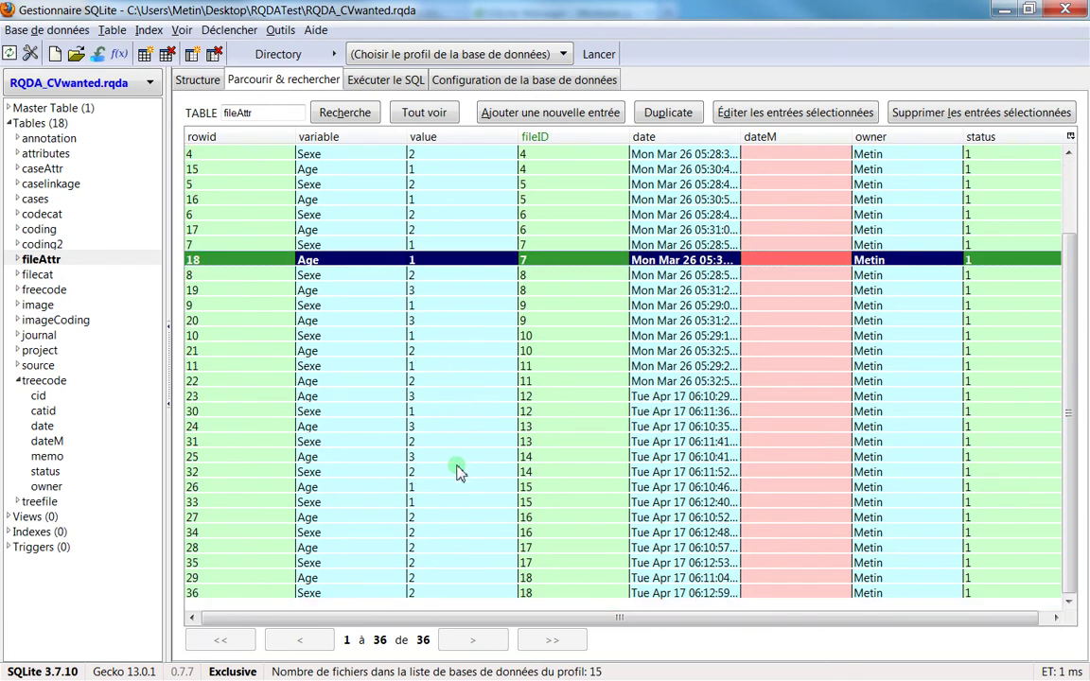
left_click(458, 471)
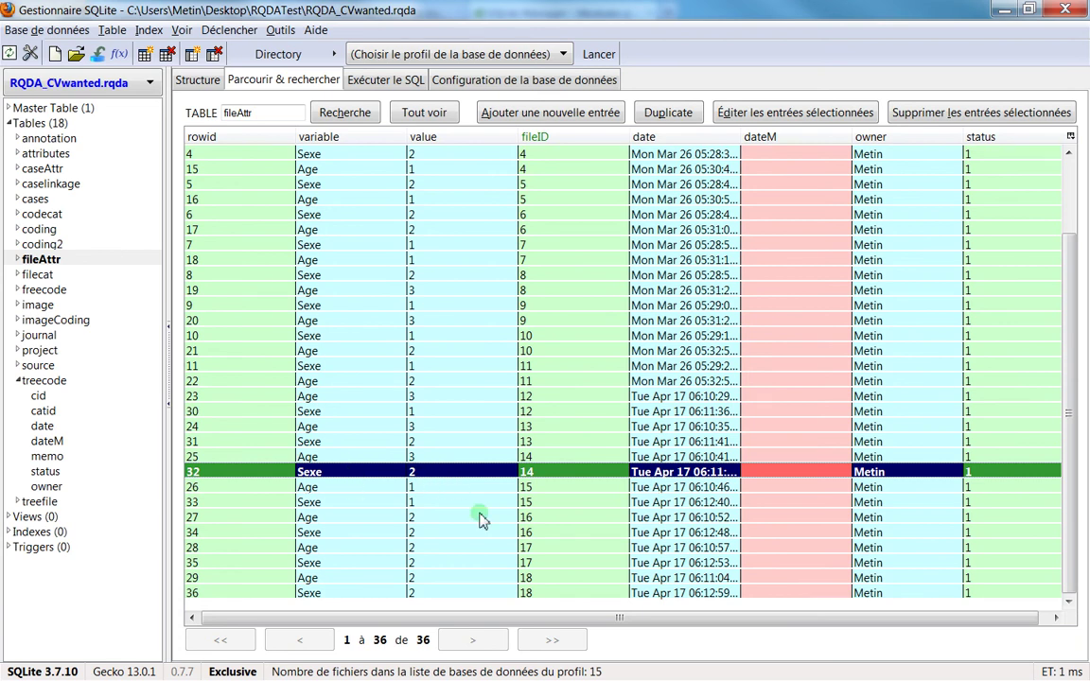
left_click(388, 456)
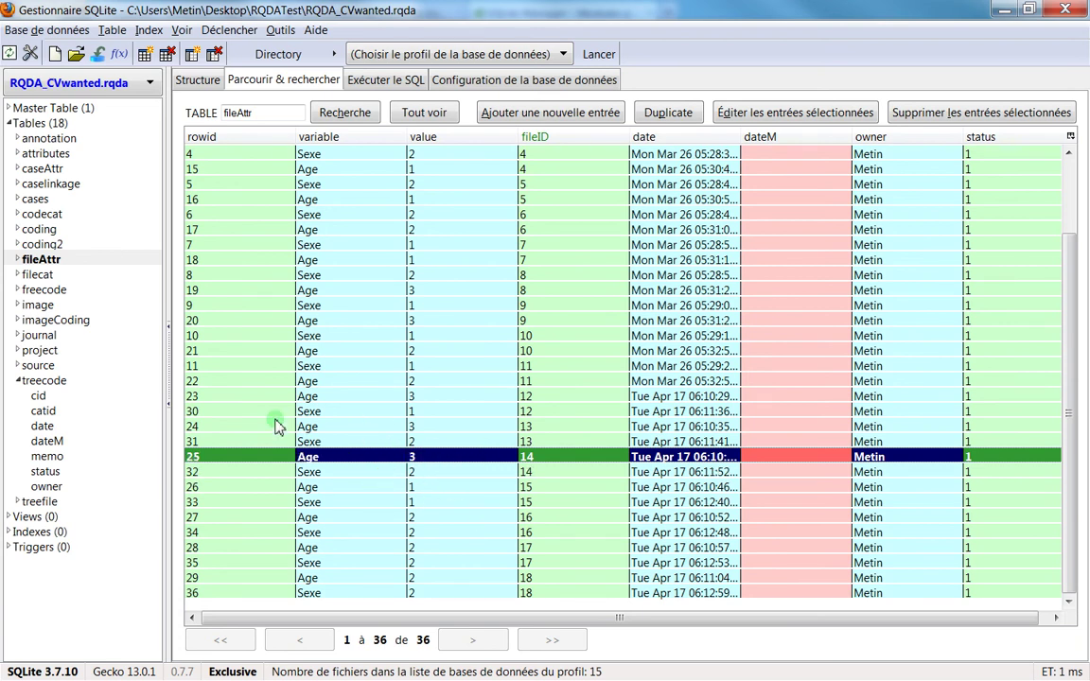
scroll(444, 274, "up", 2)
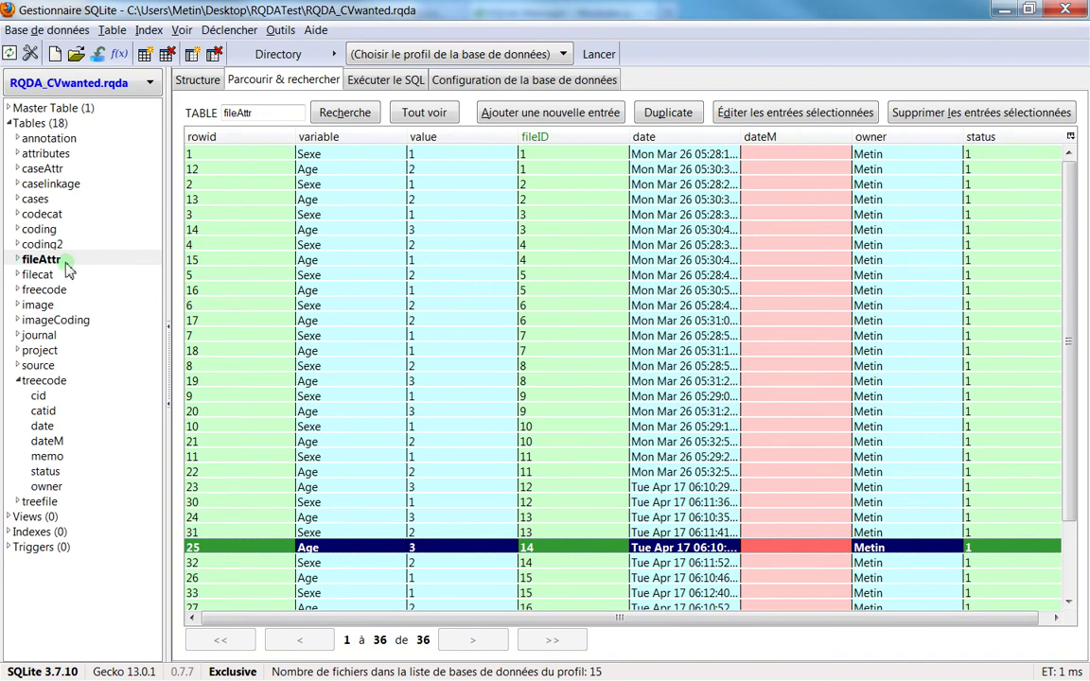
Display the filecat table and compare it with RQDA's file categories, viewing the files under Vieux, Suisse, Jeunes, Homme and France
left_click(38, 274)
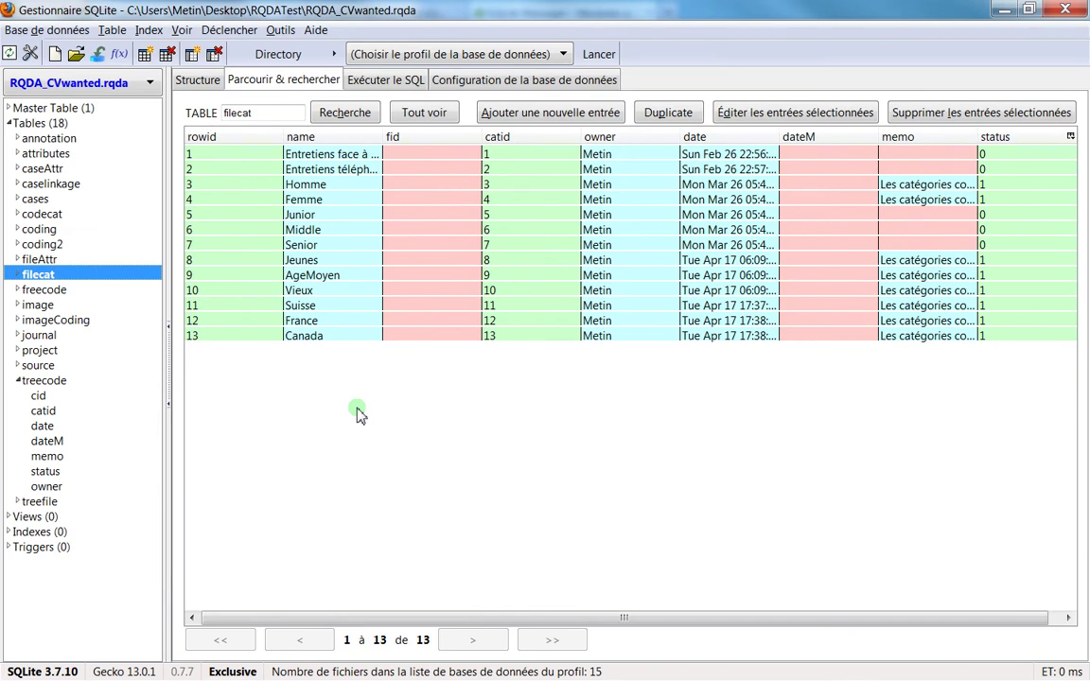
key("alt+Tab")
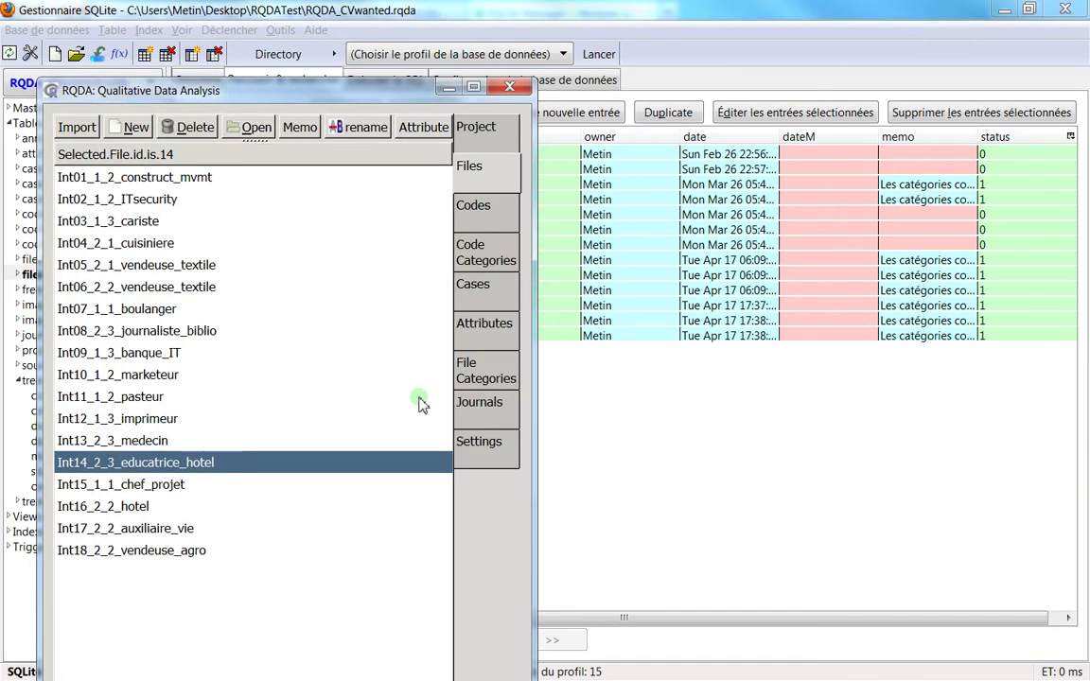
left_click(486, 374)
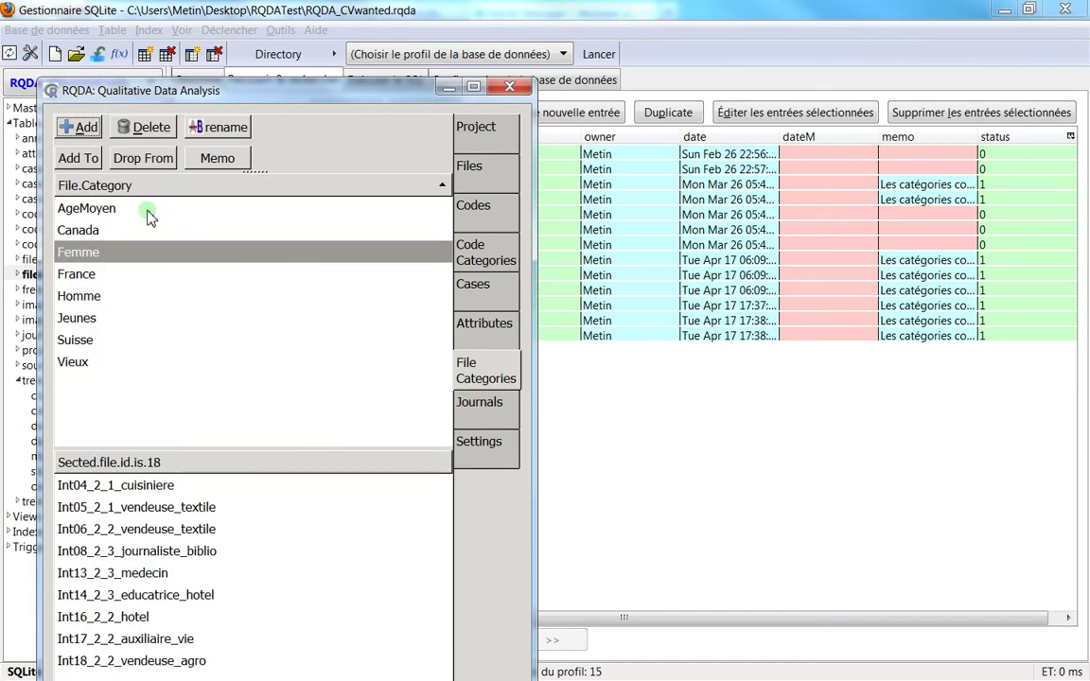
left_click(94, 363)
left_click(95, 341)
left_click(93, 318)
left_click(94, 296)
left_click(104, 275)
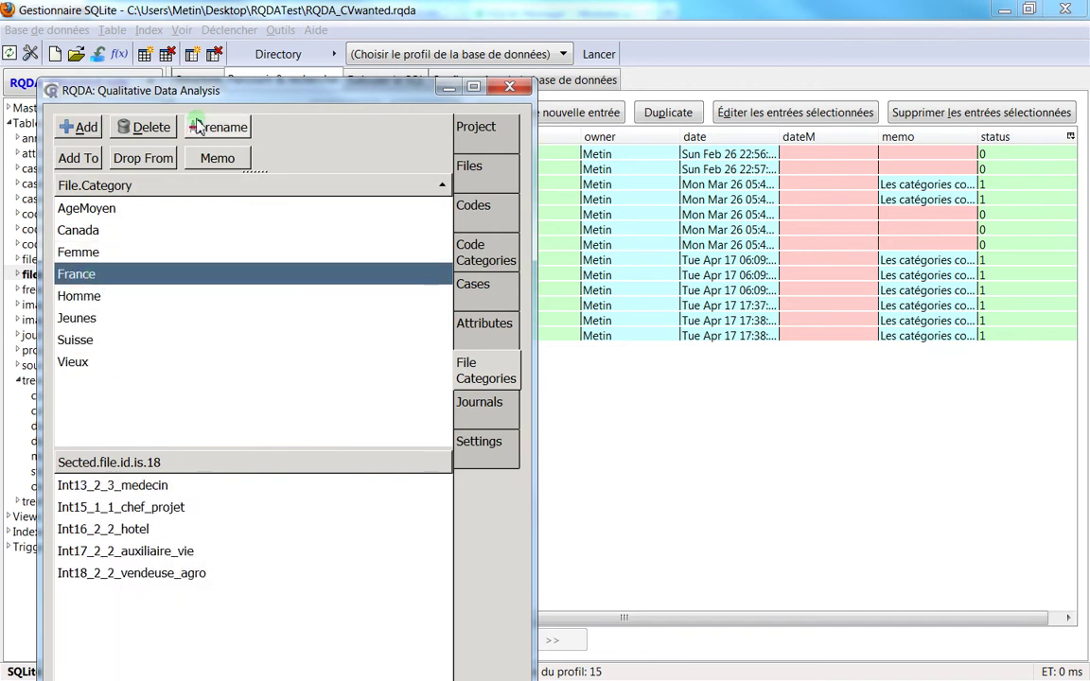
Return to the filecat table in SQLite Manager and sort its records by ascending status
left_click_drag(252, 91, 5, 109)
left_click(438, 244)
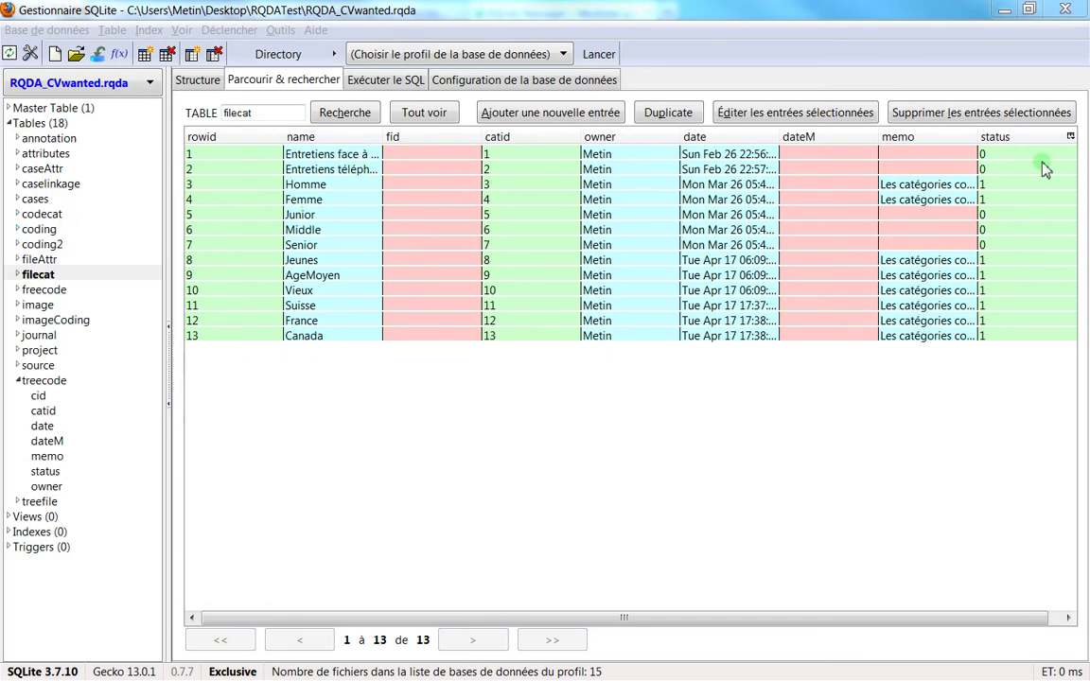
left_click(996, 138)
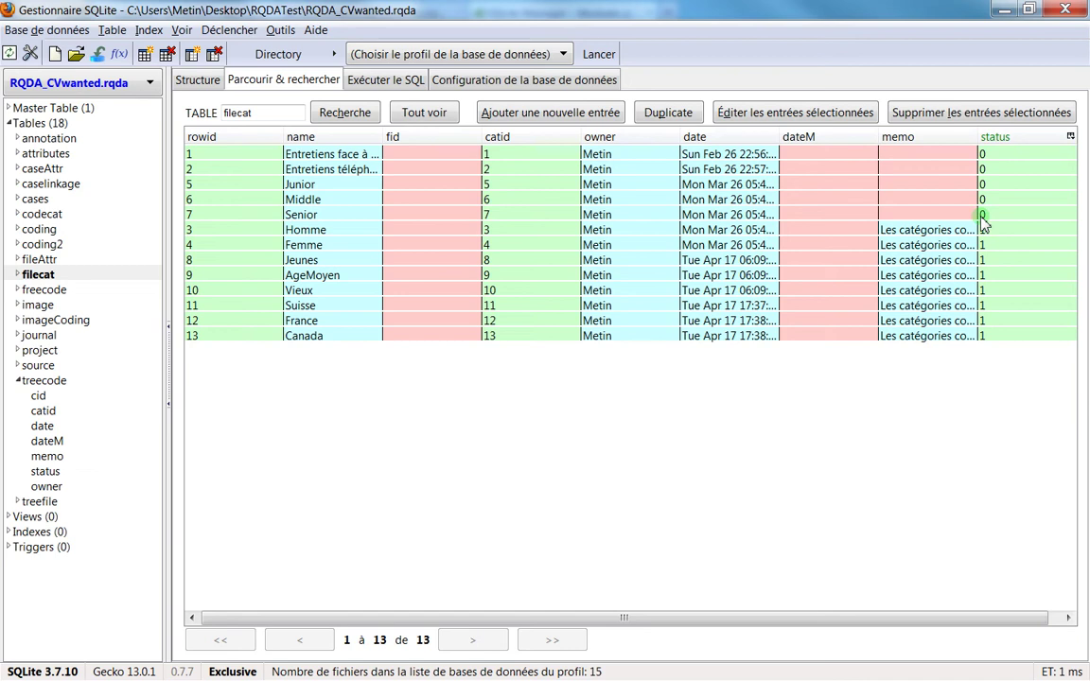
Examine the two Entretiens records in the filecat table, rowids 1 and 2, check them against RQDA, and return to the table
left_click(327, 172)
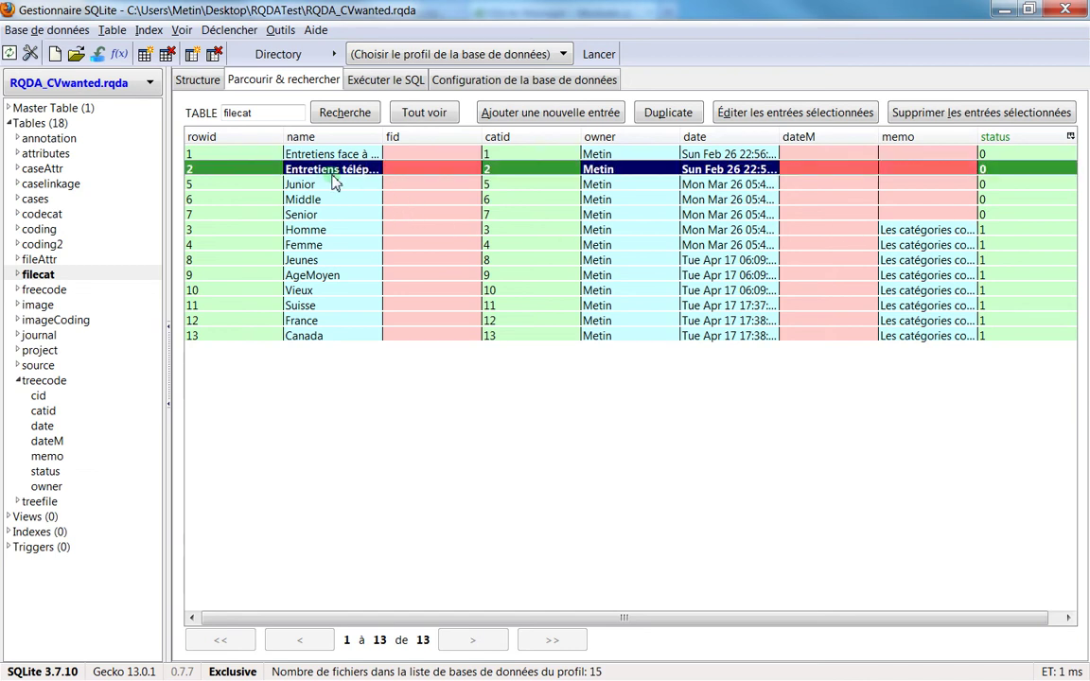
left_click(358, 154)
left_click(360, 169)
left_click(358, 156)
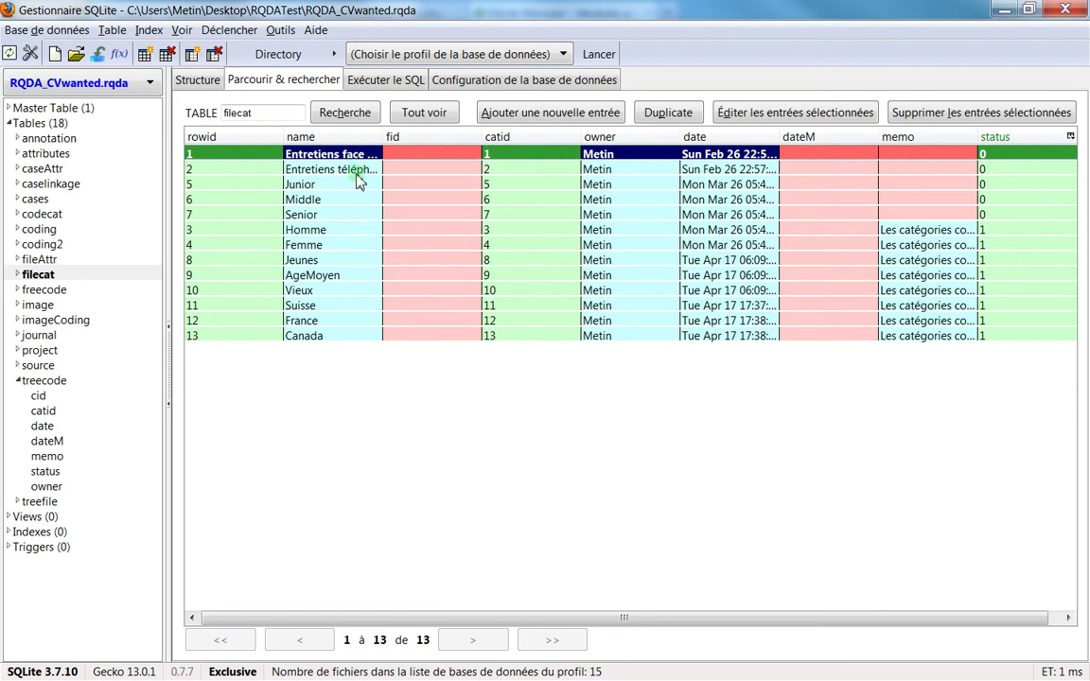
left_click(356, 173)
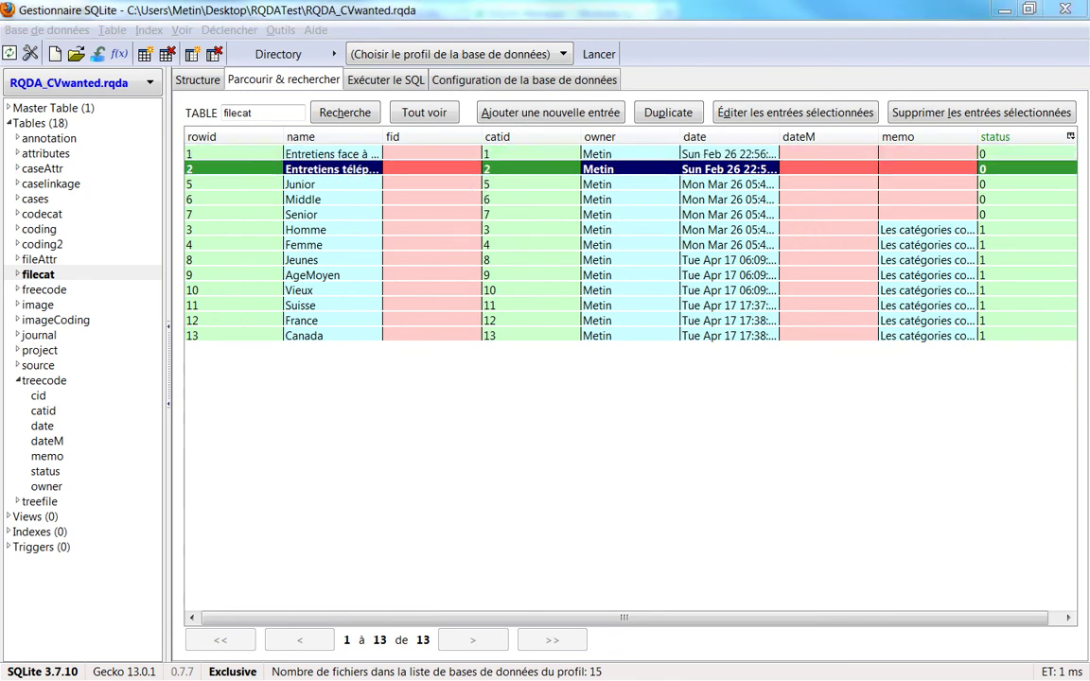
key("alt+Tab")
left_click_drag(666, 94, 9, 114)
key("alt+Tab")
Compare the Femme, AgeMoyen and Homme records with the second Entretiens record in the filecat table
left_click(682, 245)
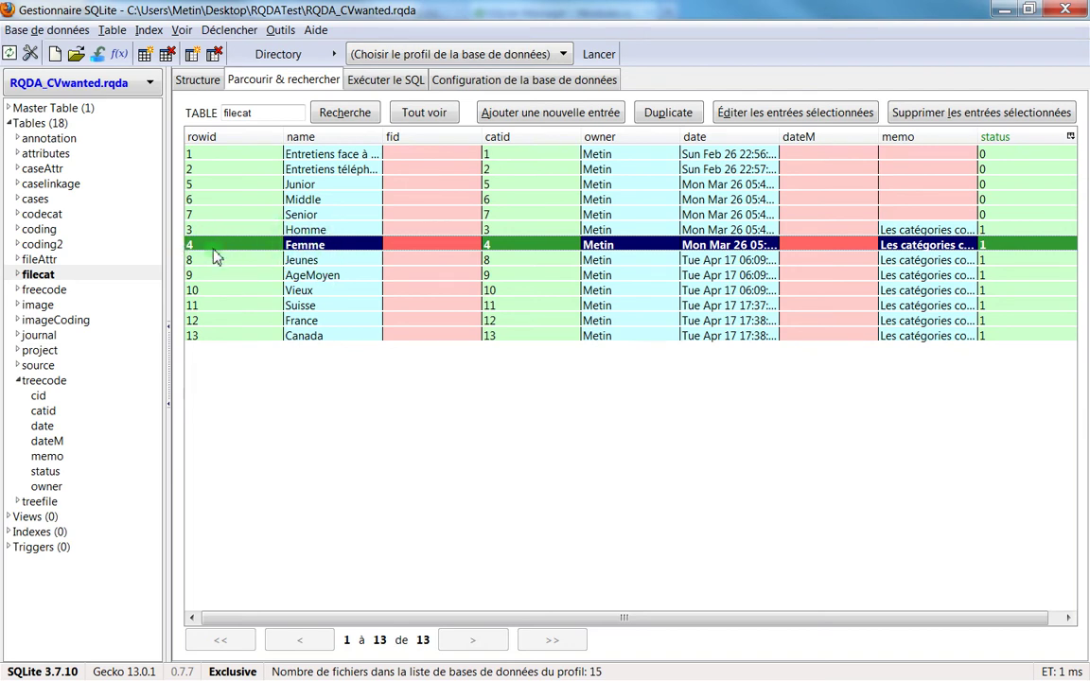
left_click(317, 279)
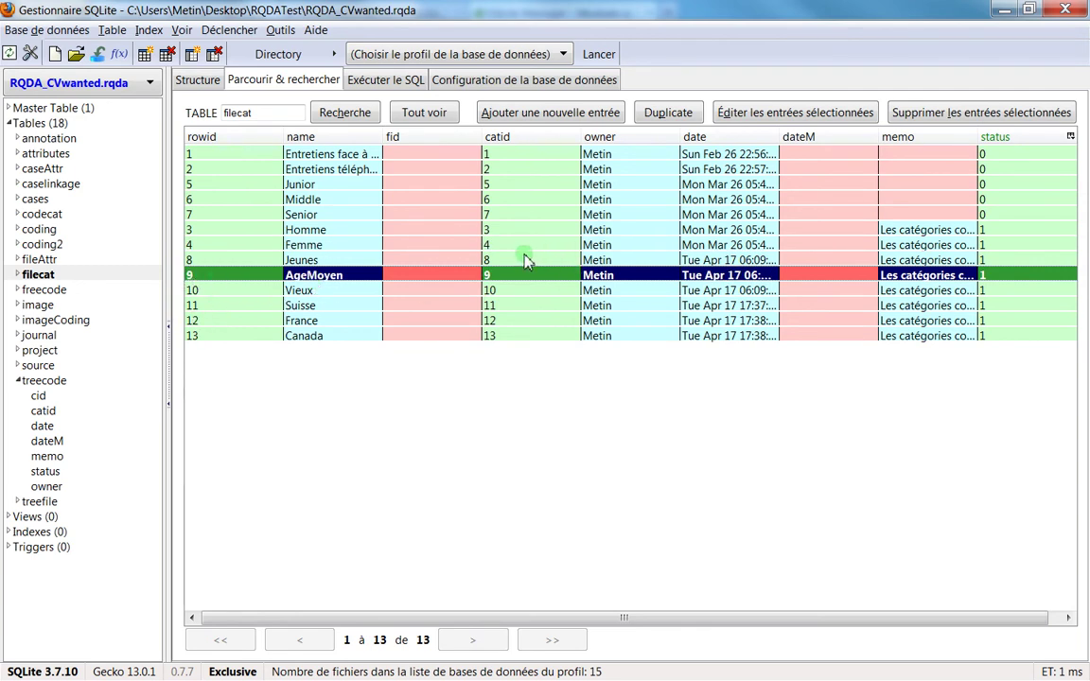
left_click(725, 233)
left_click(754, 170)
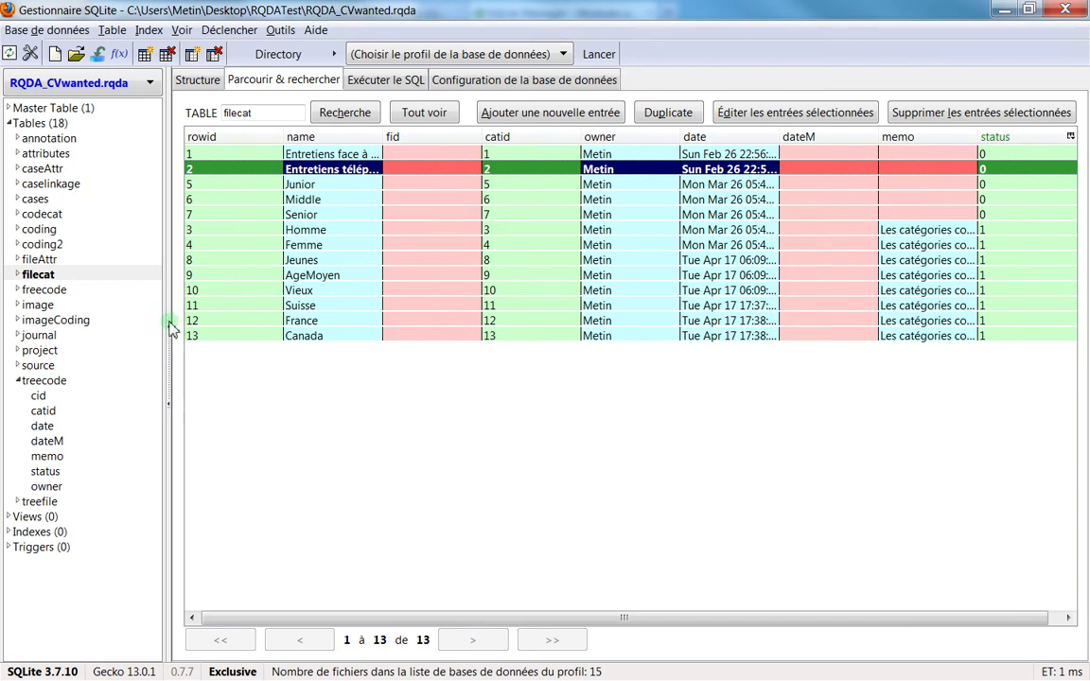
Display the freecode table and bring up RQDA's list of codes to compare with its records
left_click(52, 288)
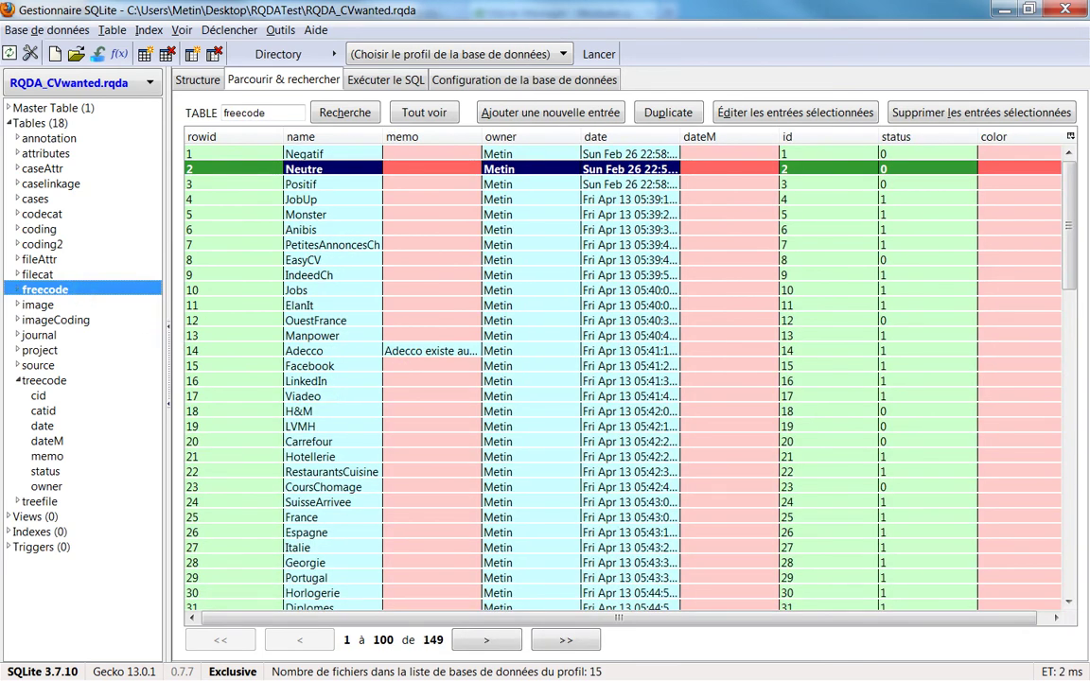
key("alt+Tab")
left_click(462, 179)
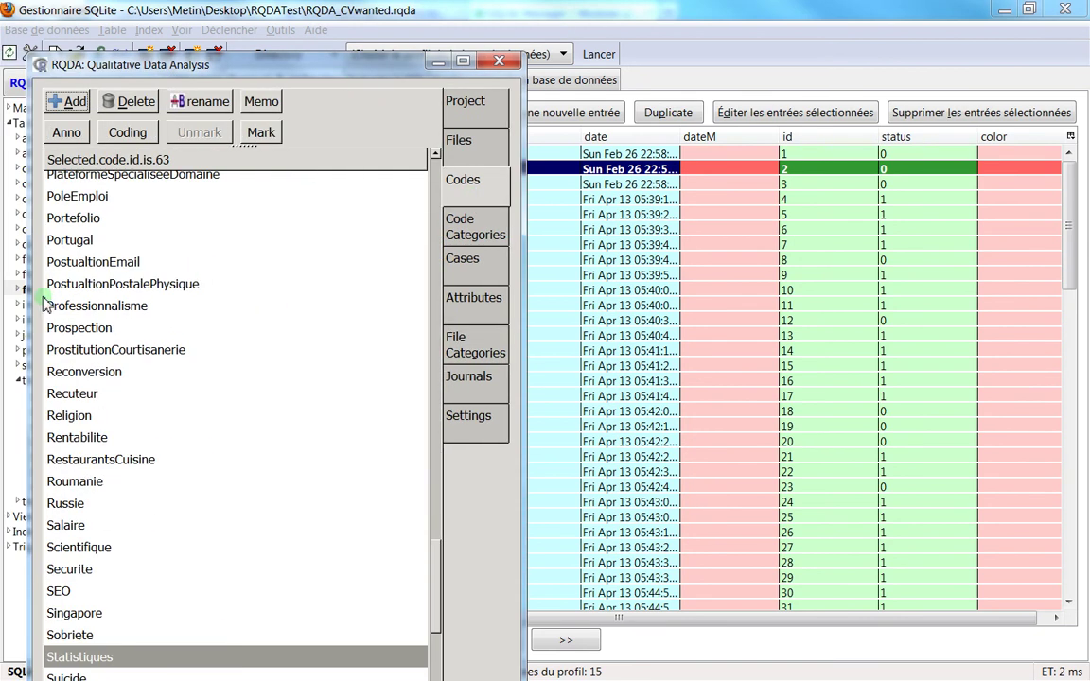
left_click_drag(257, 75, 5, 76)
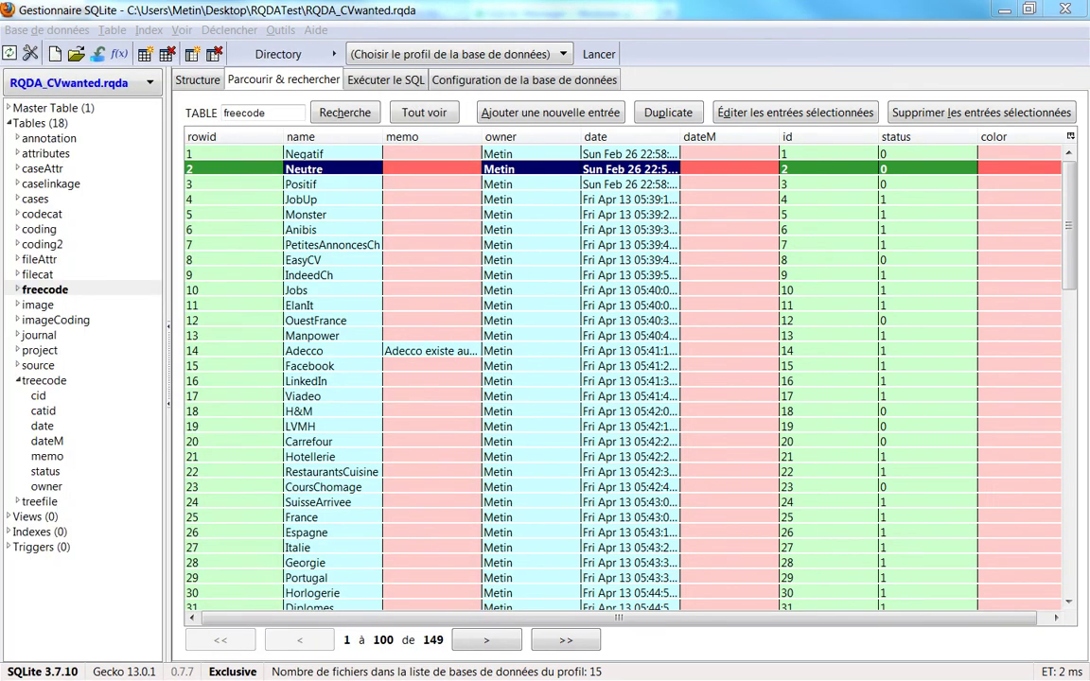
Sort the freecode table by status in descending order and select the Monster row
left_click(304, 229)
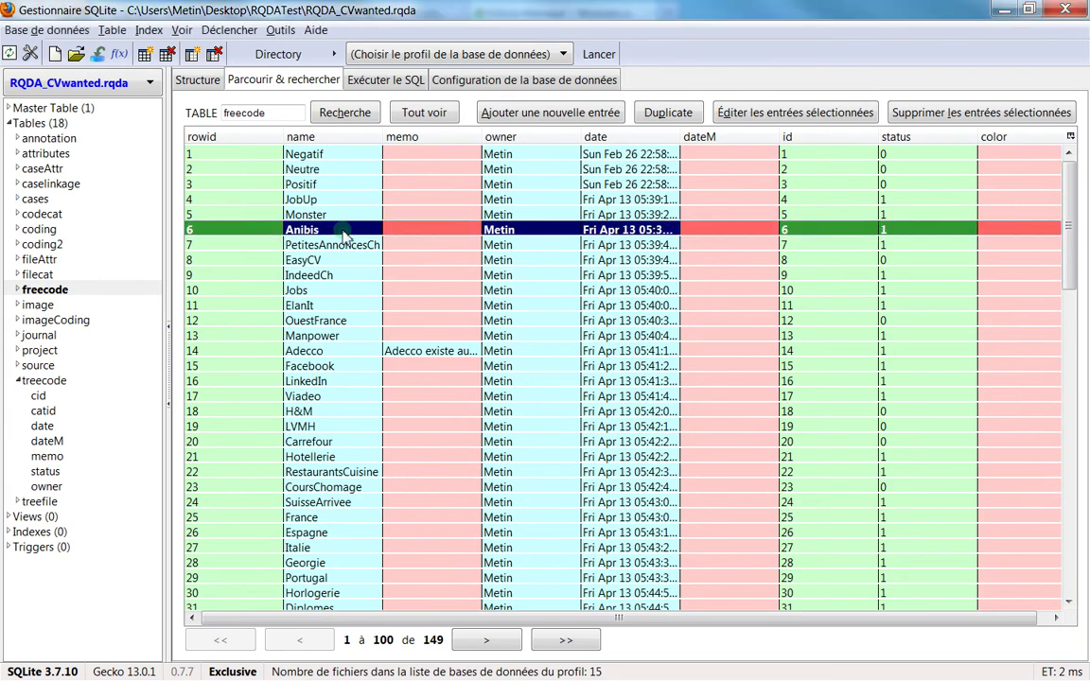
left_click(901, 138)
left_click(901, 138)
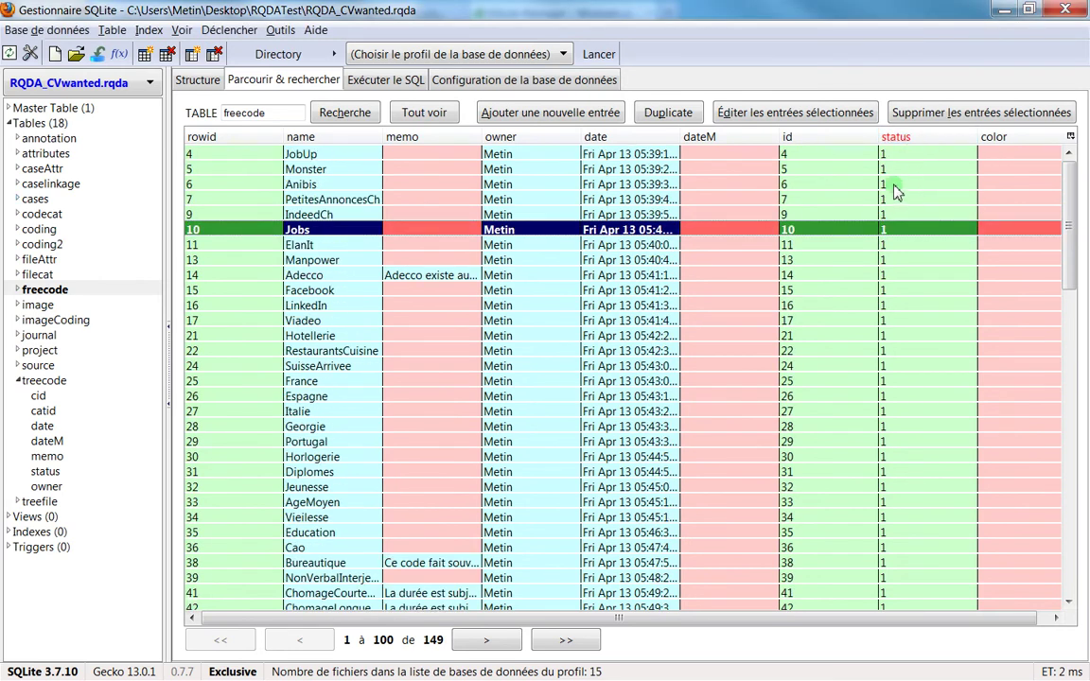
scroll(928, 192, "down", 9)
scroll(909, 184, "up", 9)
left_click(904, 171)
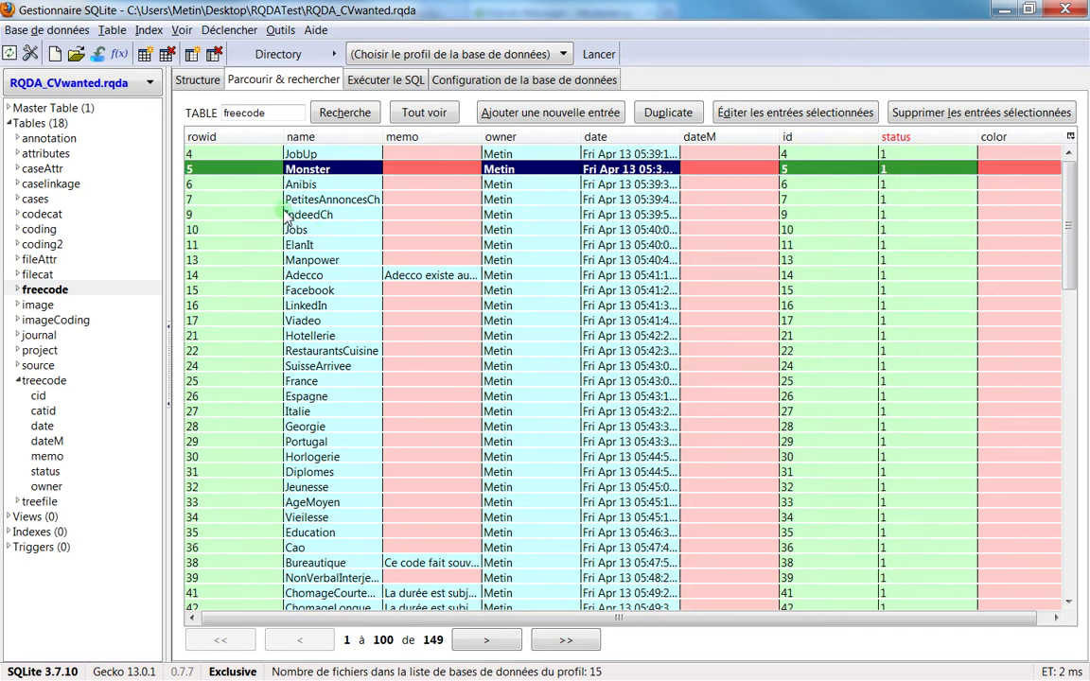
Widen the date column of the freecode table to show full timestamps, and narrow the status column so color fits
left_click(332, 196)
left_click(185, 175)
left_click(558, 173)
left_click(613, 178)
double_click(680, 137)
mouse_move(746, 135)
left_mouse_down()
mouse_move(705, 135)
mouse_move(727, 135)
left_mouse_up()
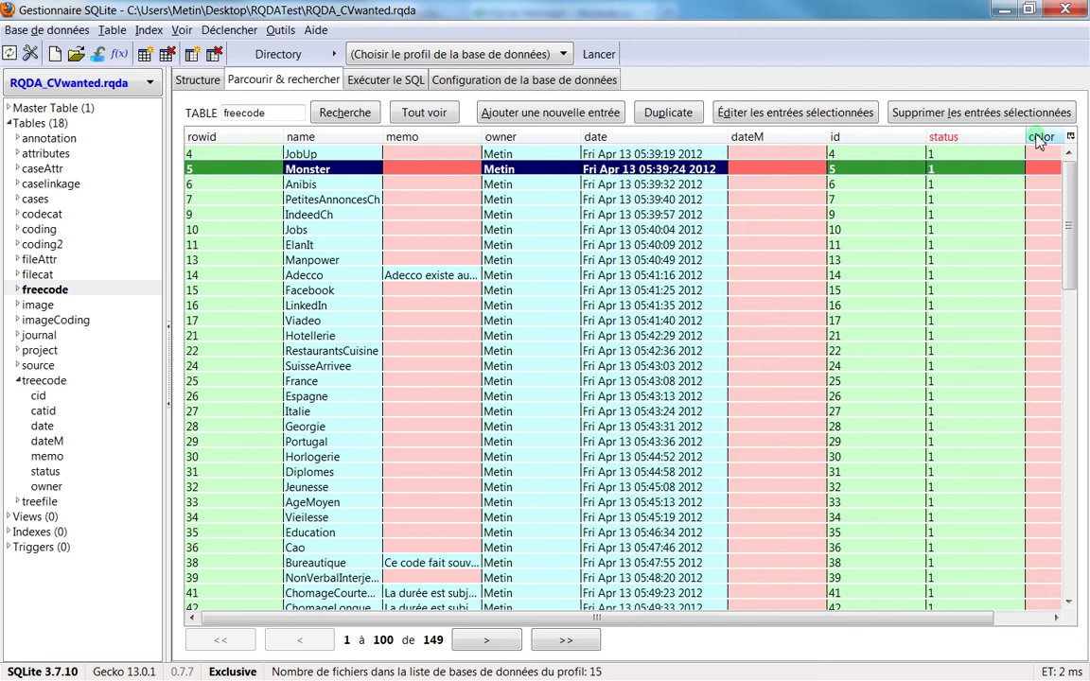
left_click_drag(1026, 137, 974, 137)
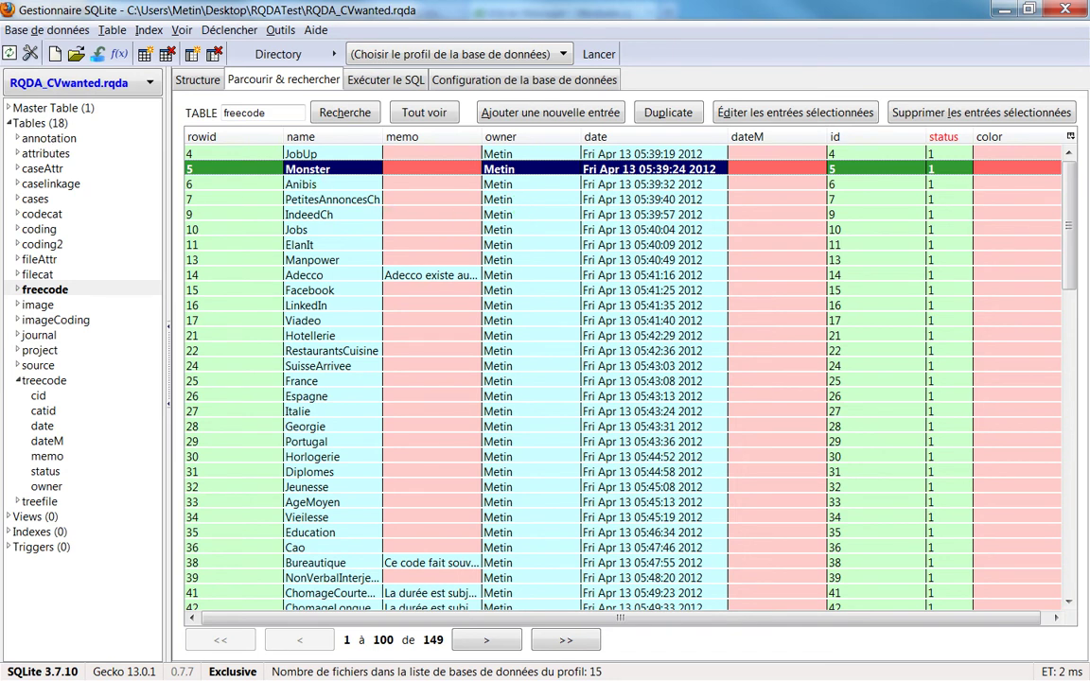
Switch to RQDA, open the interview file Int17_2_2_auxiliaire_vie and move the project window out of the way
key("alt+Tab")
left_click(559, 137)
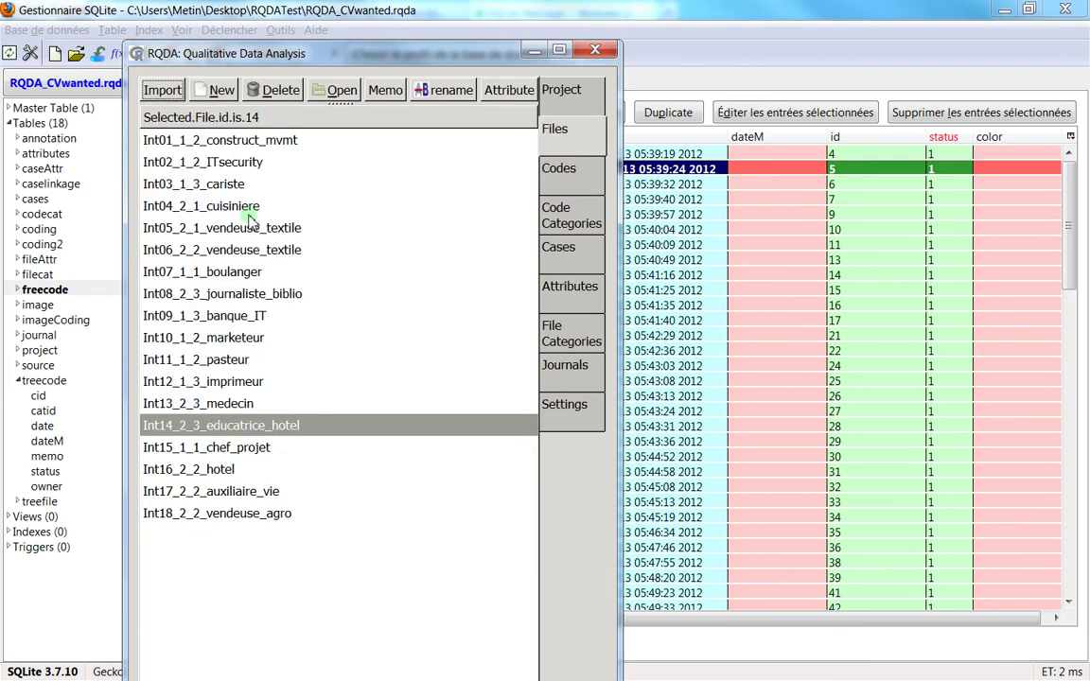
left_click(254, 452)
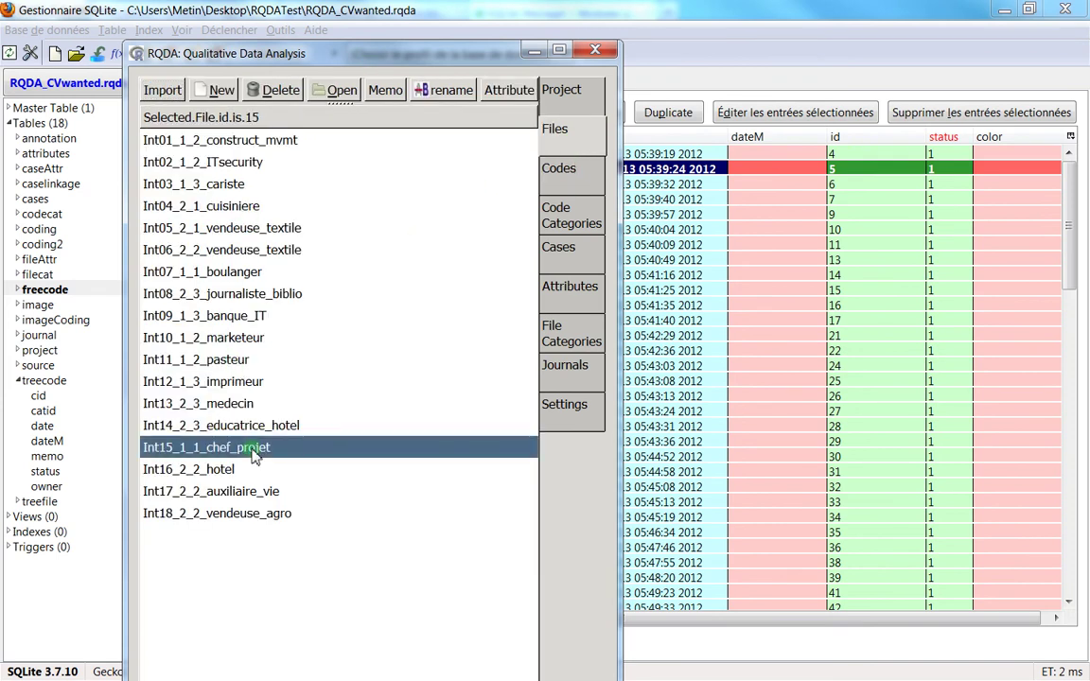
double_click(224, 490)
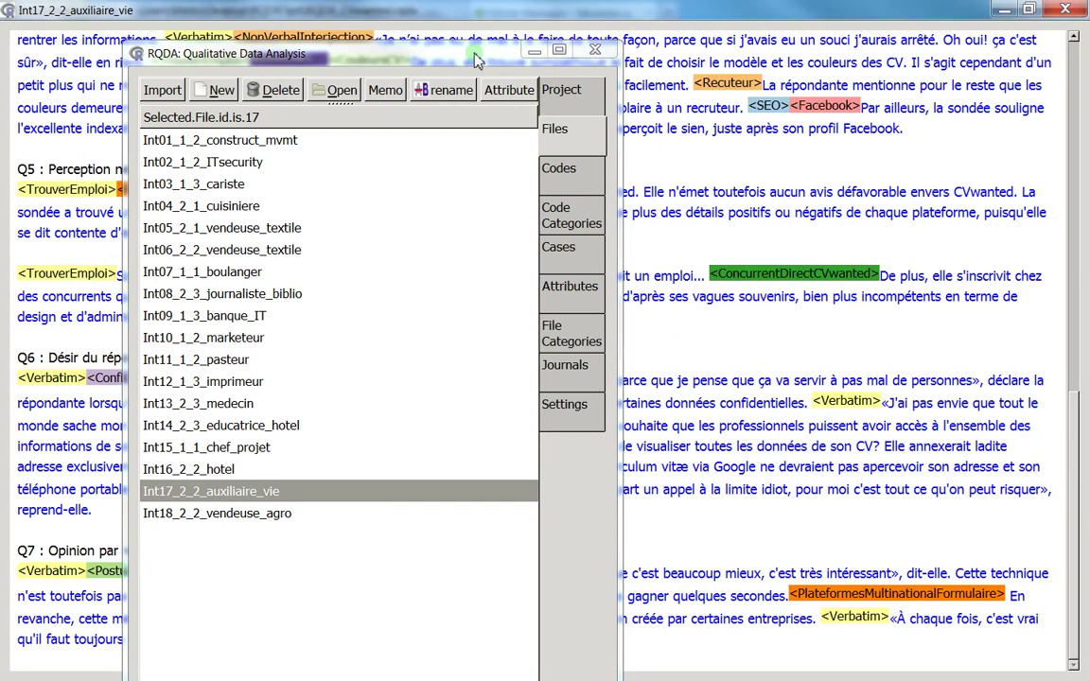
left_click_drag(482, 58, 118, 58)
left_click(515, 359)
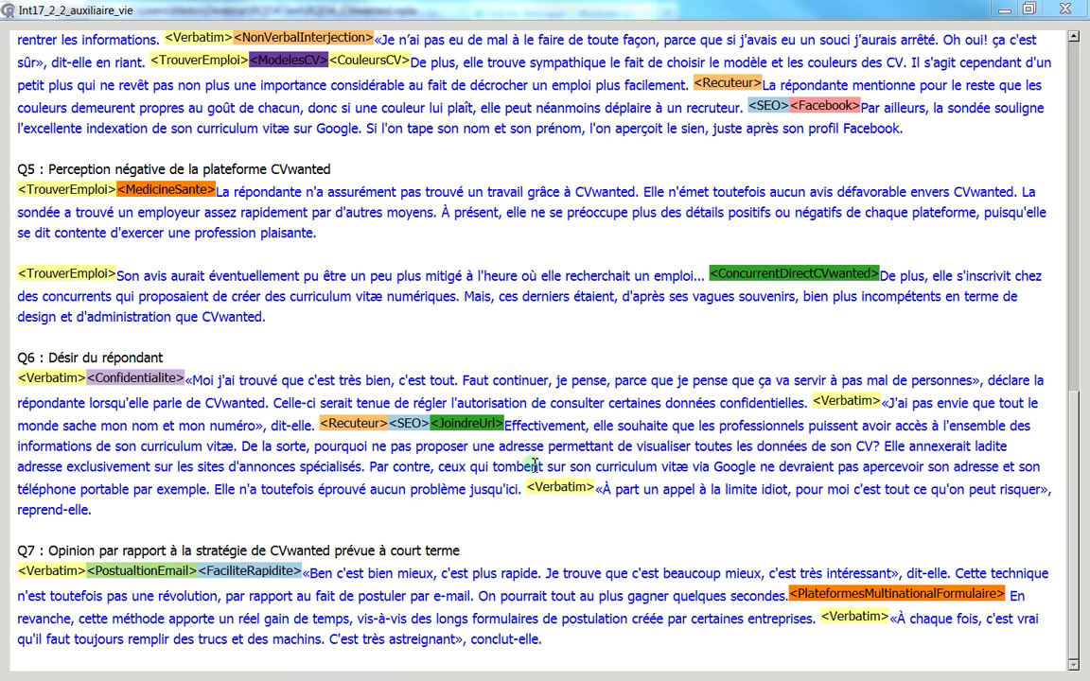
Review the coded interview up to Q1, highlight the passage coded VenteDiversServices and ExperienceCourte, and close the file
scroll(600, 513, "up", 8)
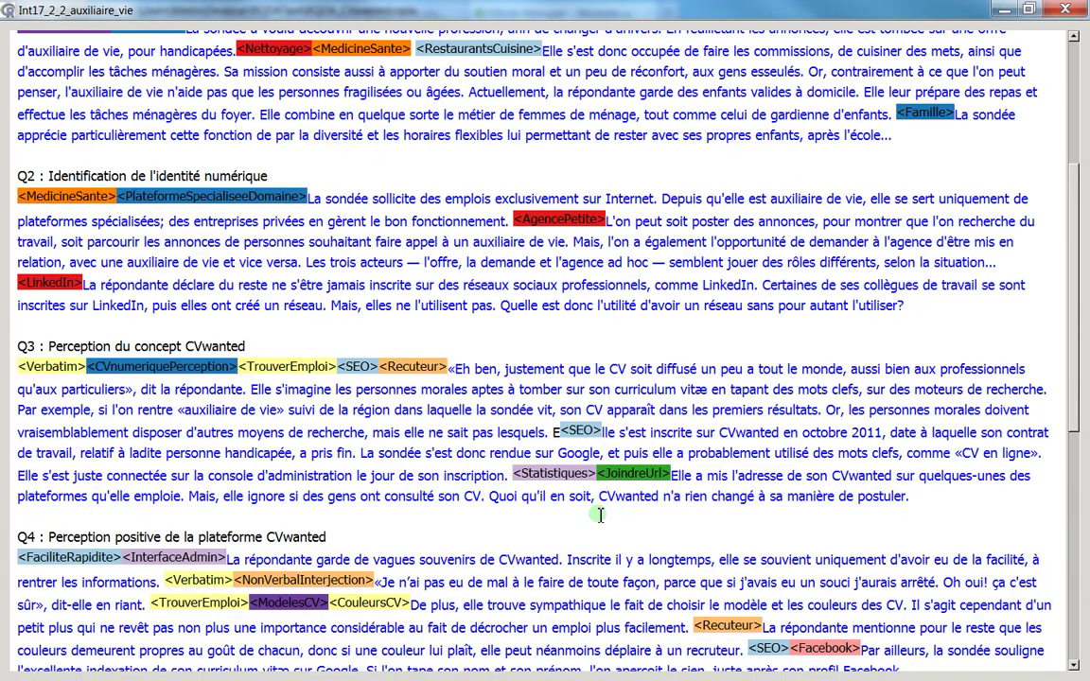
scroll(557, 346, "up", 5)
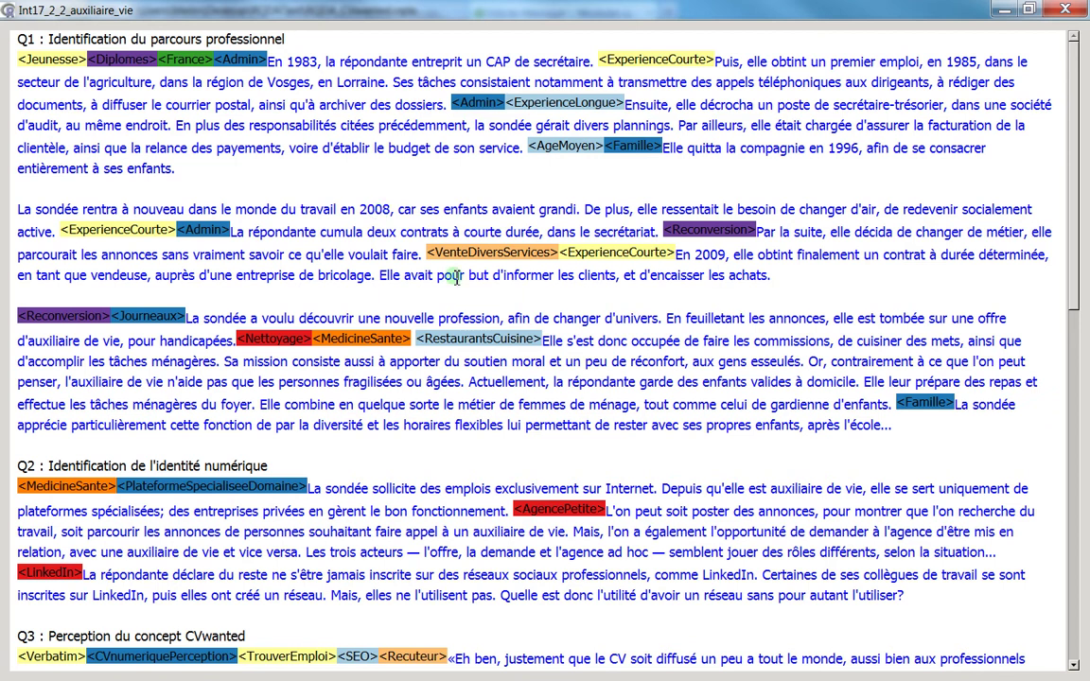
left_click_drag(674, 254, 772, 274)
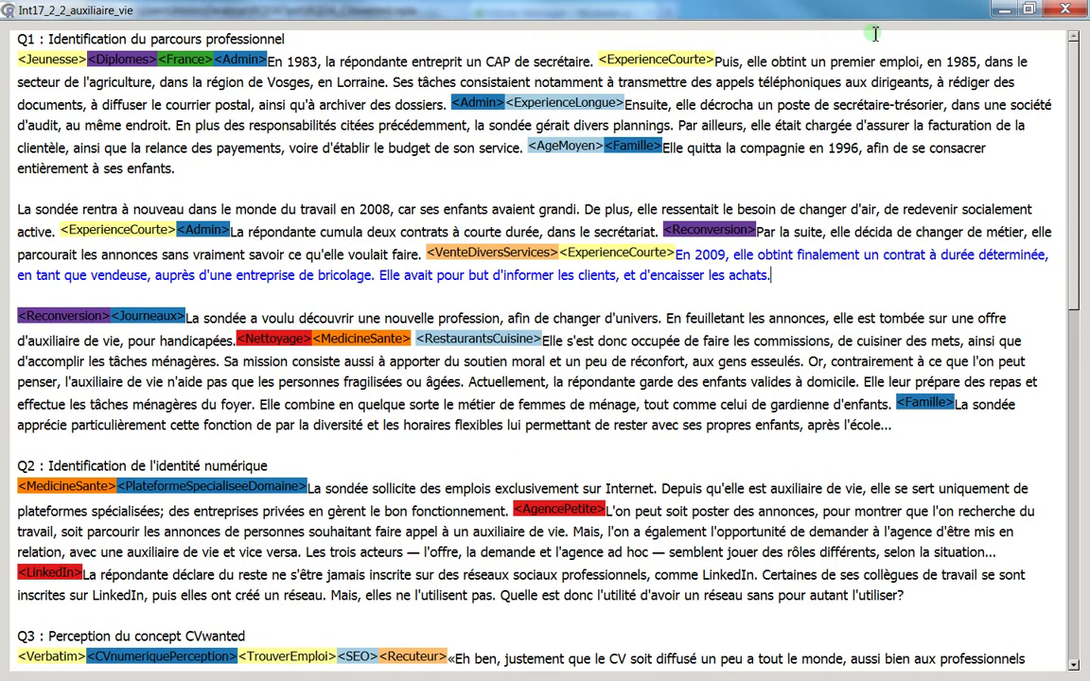
left_click(1072, 9)
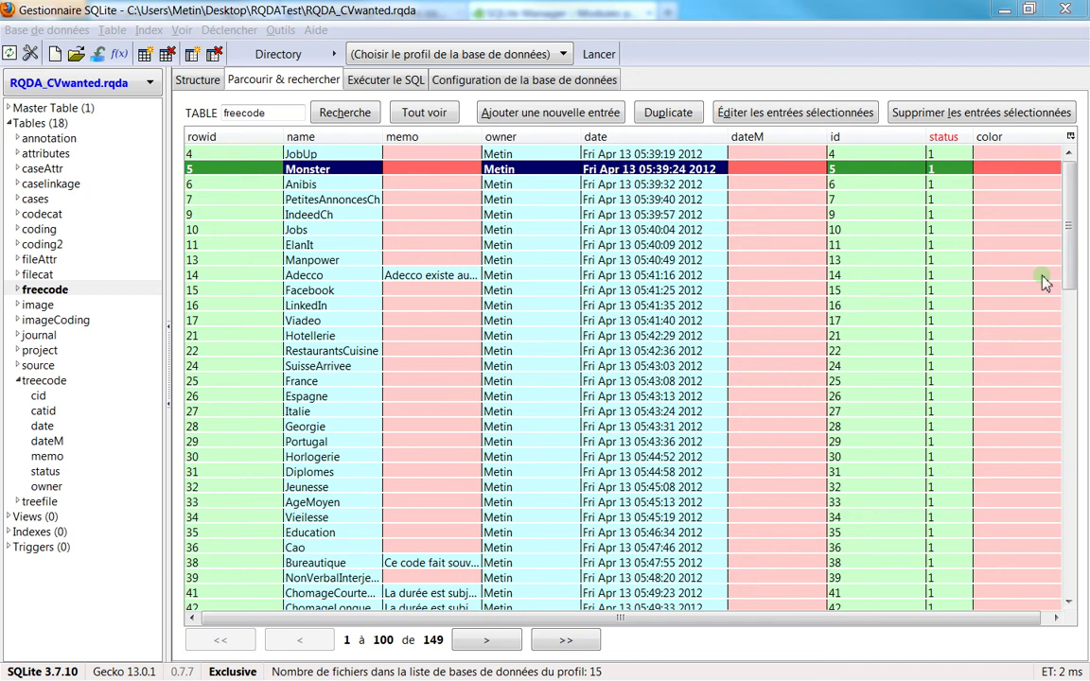
Examine the freecode rows sorted by status in SQLite Manager, from the first codes through the end of the page
left_click(973, 274)
scroll(1022, 280, "down", 12)
scroll(1044, 281, "up", 12)
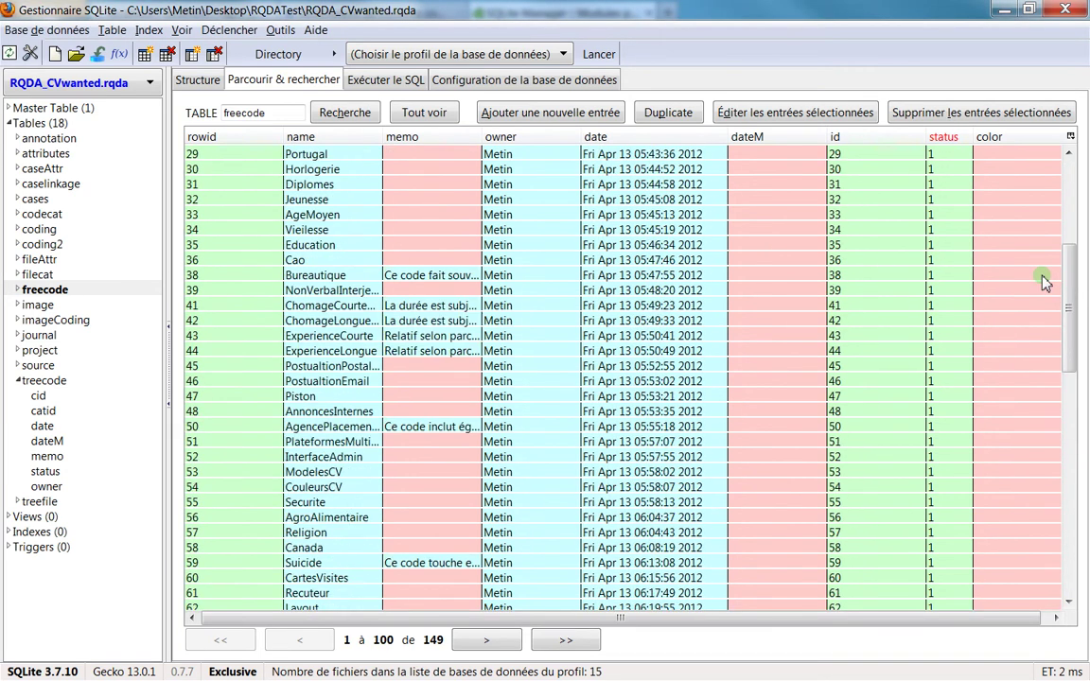
scroll(949, 271, "down", 20)
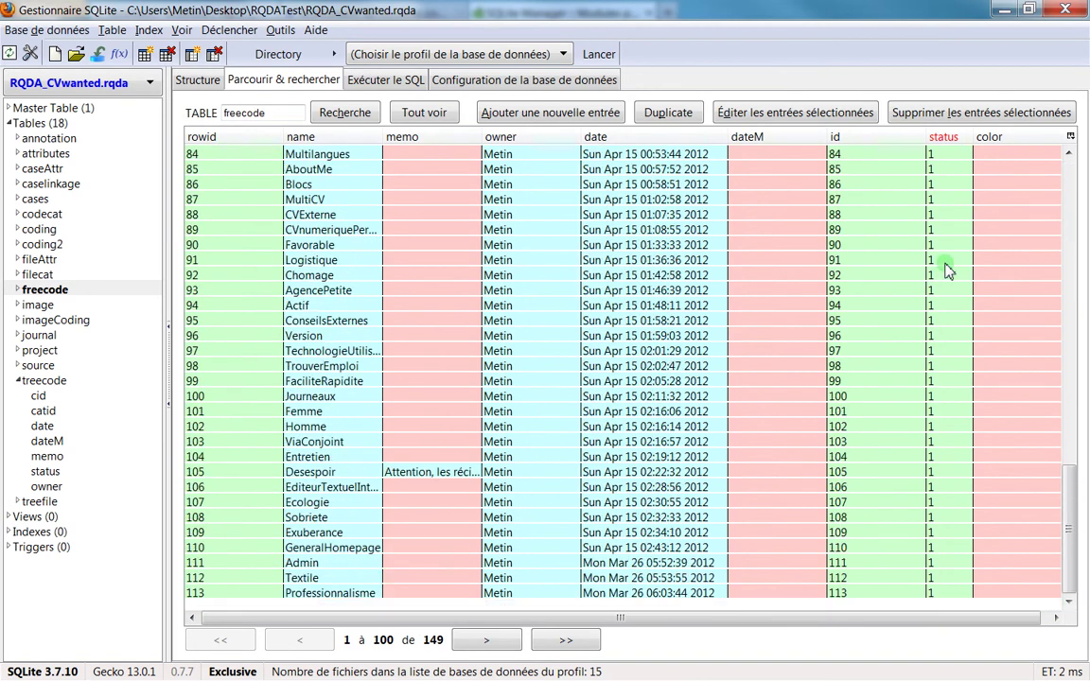
scroll(949, 271, "up", 20)
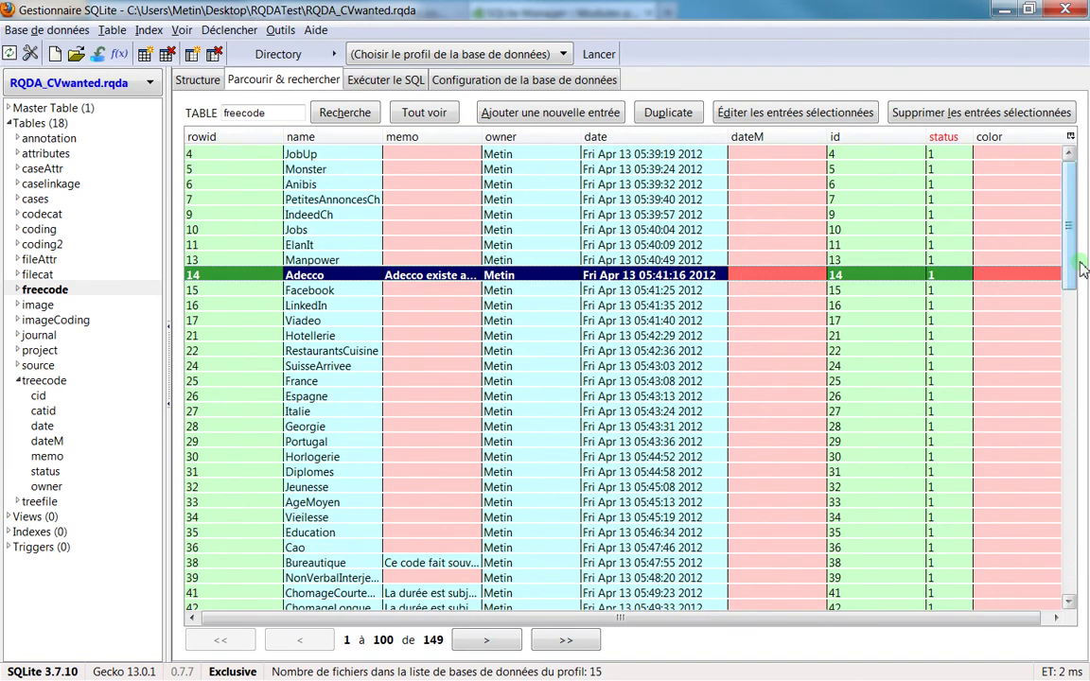
scroll(961, 284, "down", 18)
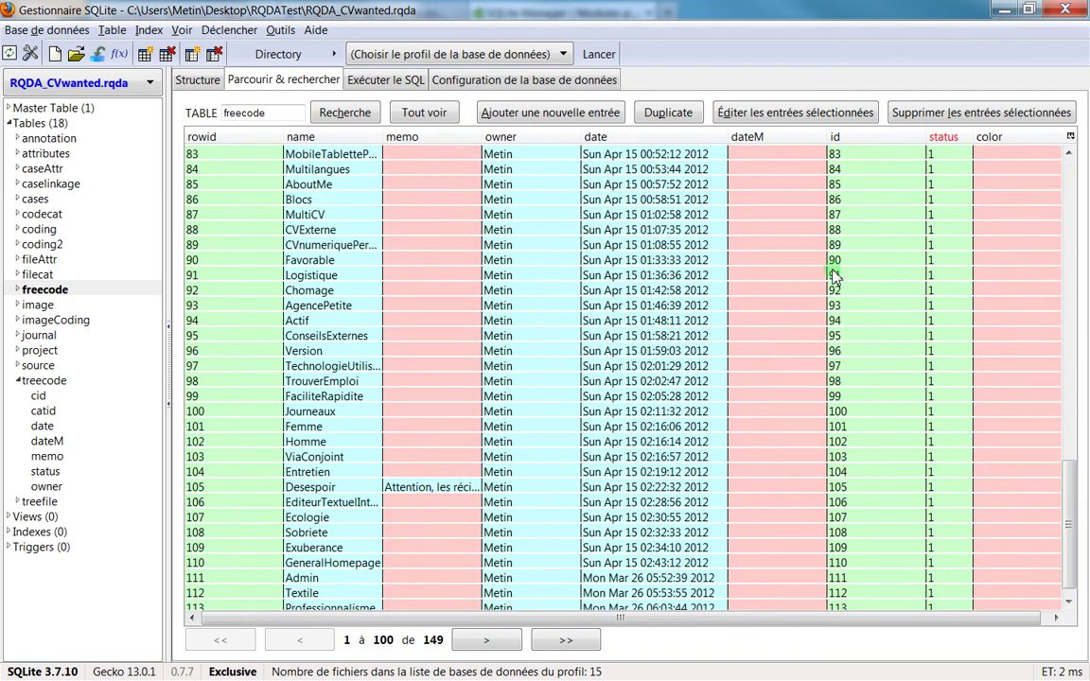
scroll(949, 272, "up", 18)
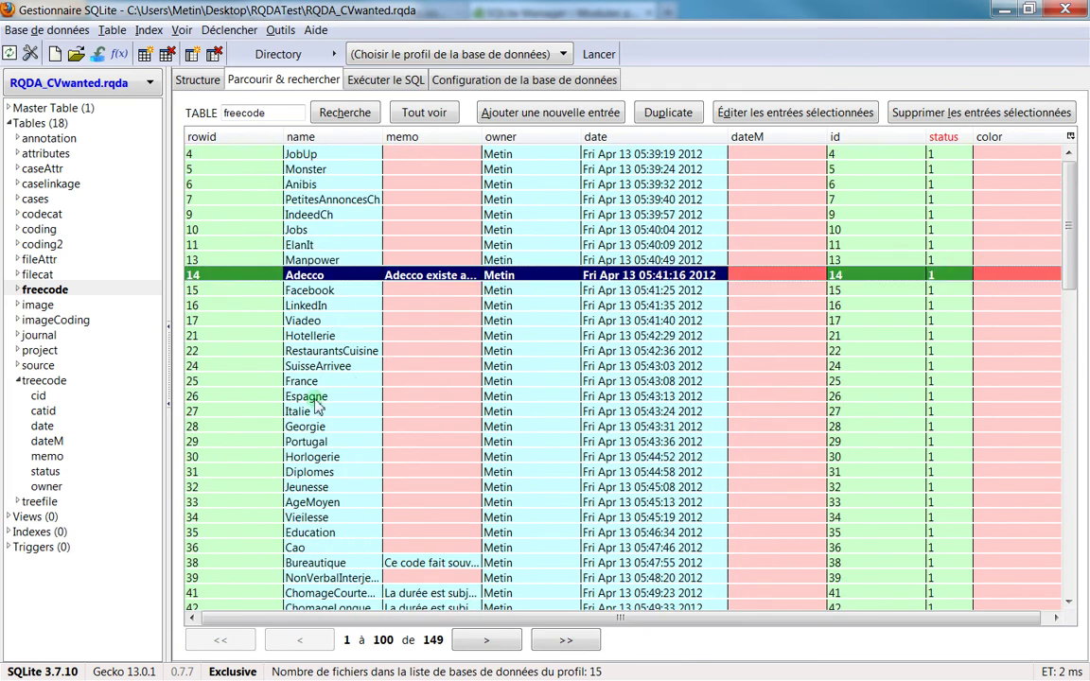
Compare the image and imageCoding tables, and open the journal table
left_click(60, 305)
left_click(95, 322)
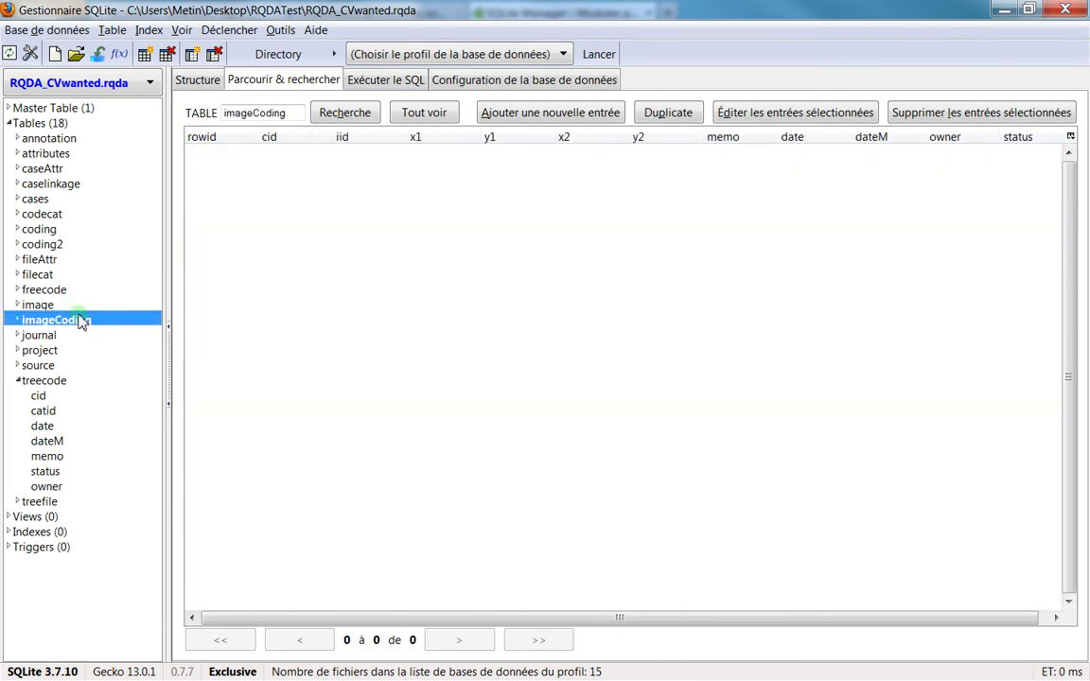
left_click(78, 307)
left_click(79, 321)
left_click(77, 305)
left_click(79, 321)
left_click(133, 319)
left_click(42, 335)
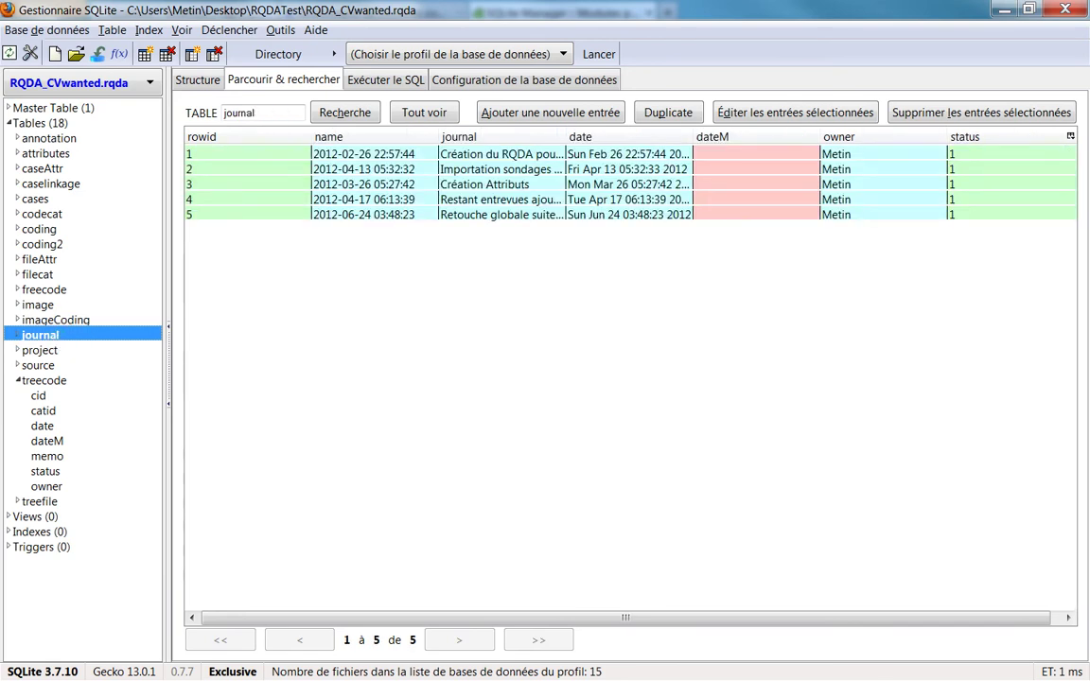
key("alt+Tab")
left_click(366, 389)
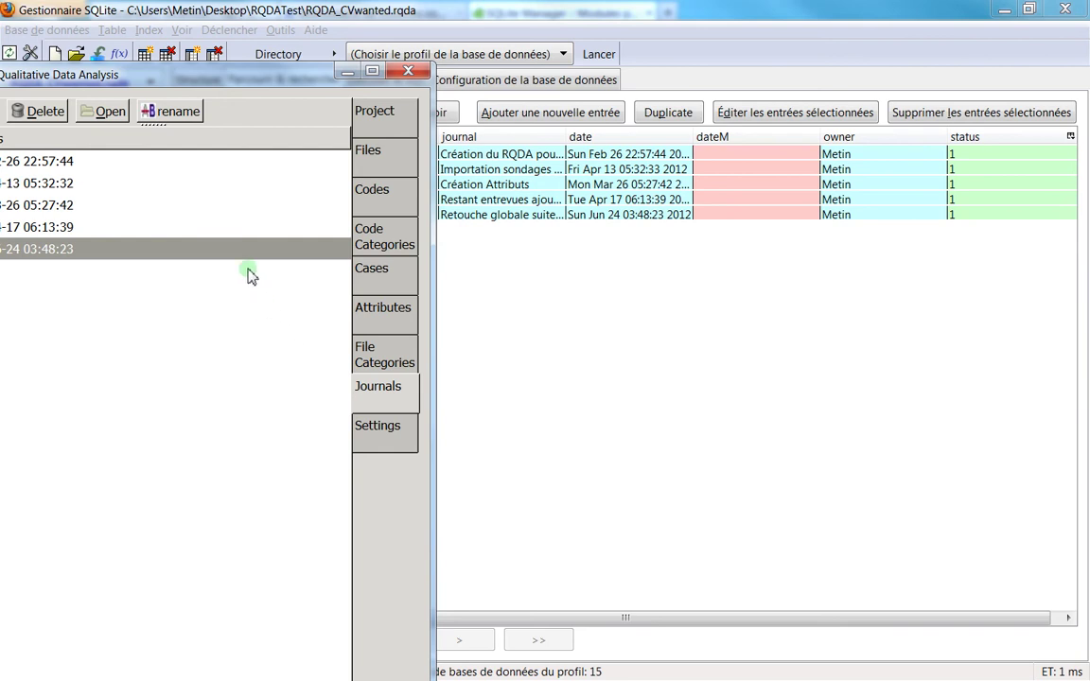
left_click_drag(261, 77, 450, 155)
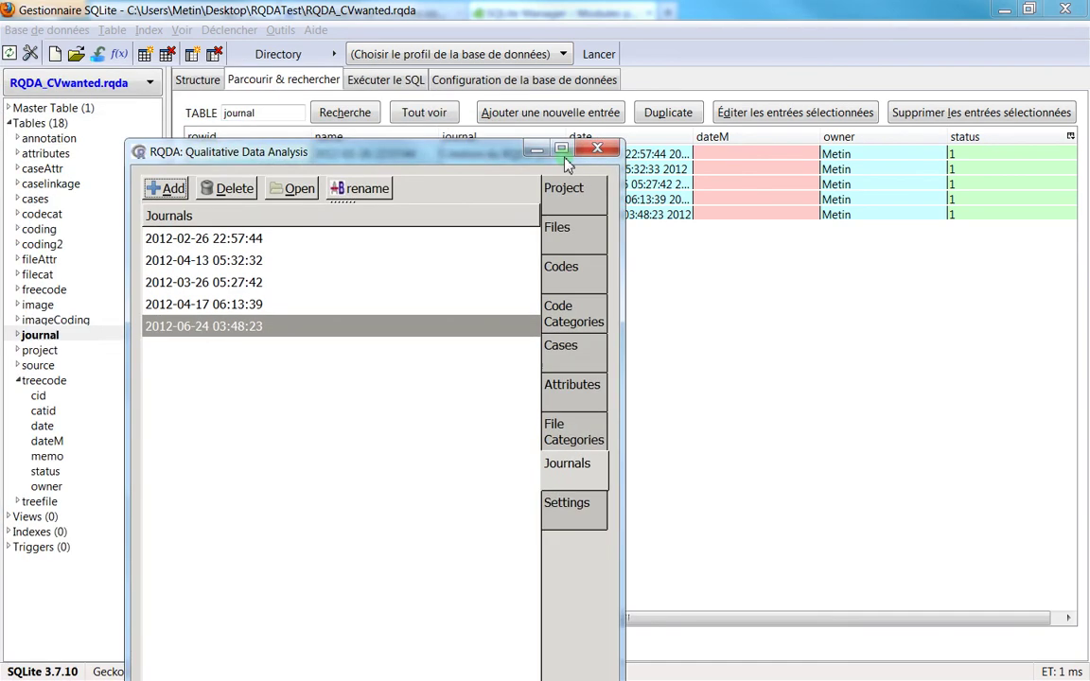
left_click_drag(565, 162, 746, 181)
double_click(545, 345)
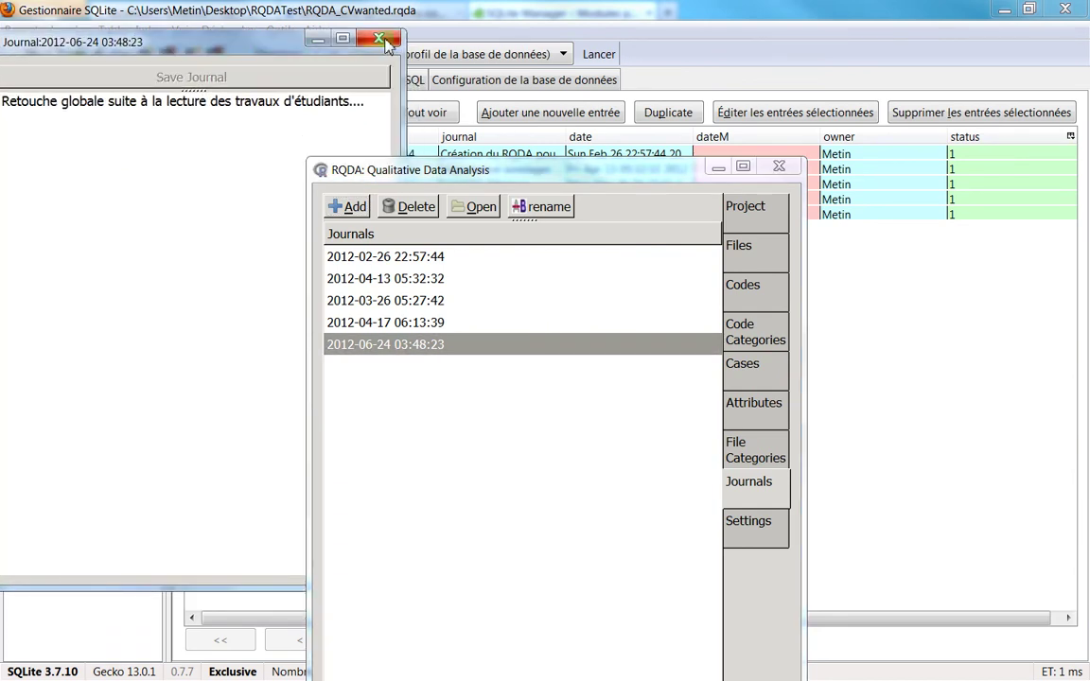
left_click(385, 42)
Return to the journal table in SQLite Manager, widen the journal column to read the full entries, and narrow it again
left_click_drag(502, 171, 5, 170)
left_click(39, 335)
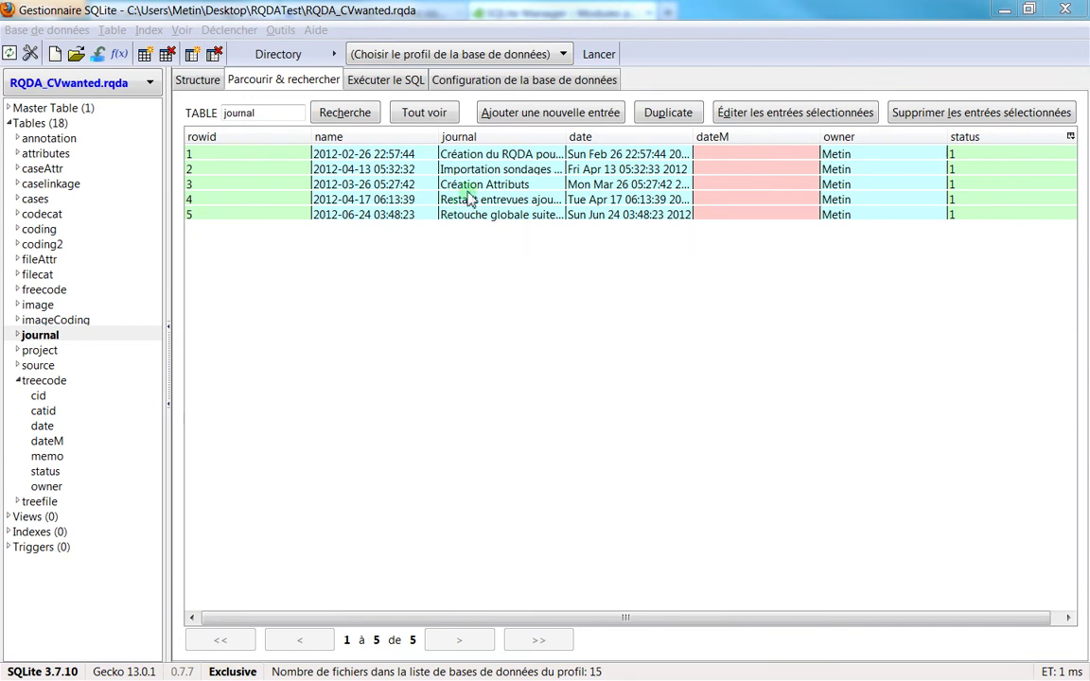
left_click_drag(566, 136, 832, 116)
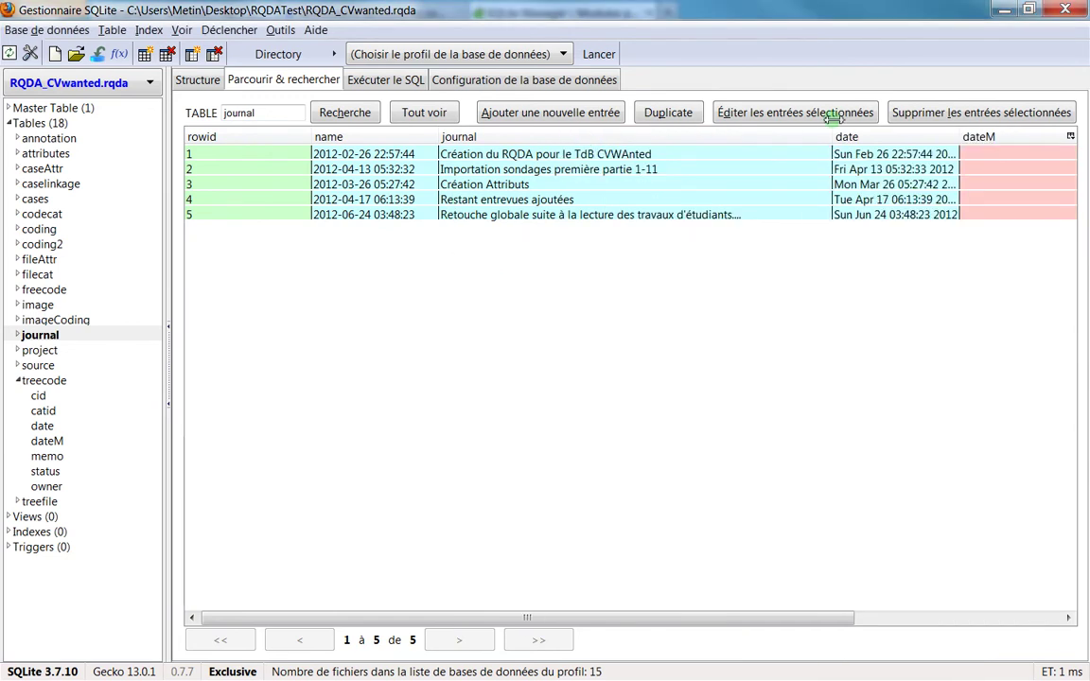
left_click_drag(832, 116, 549, 80)
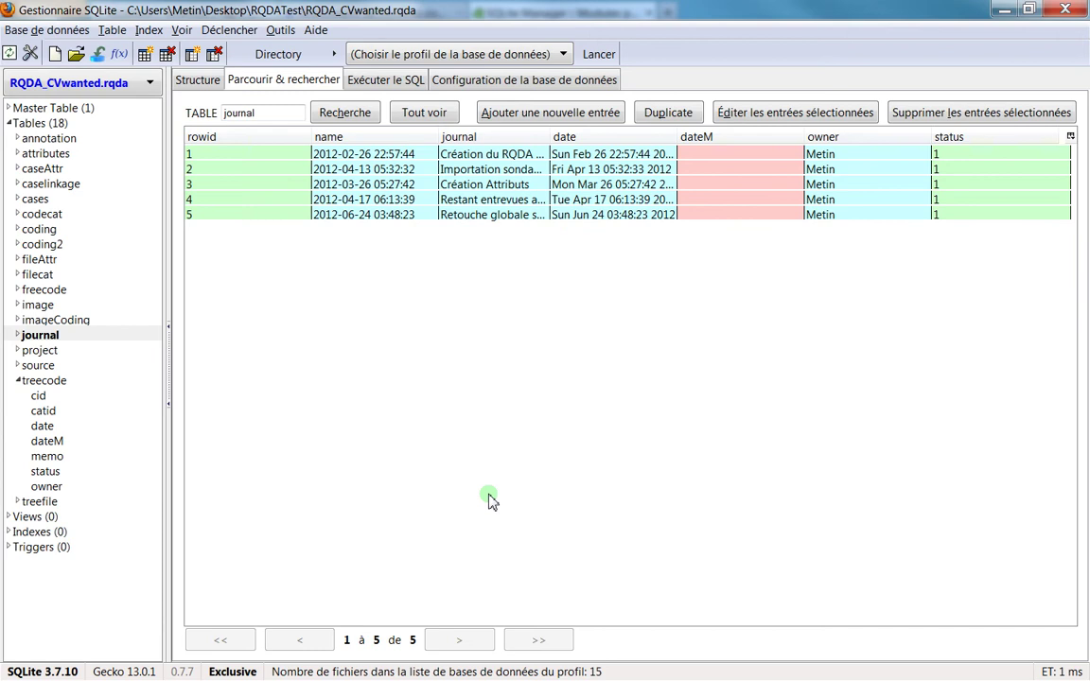
Browse the filecat, freecode, image, imageCoding and treecode tables
left_click(69, 275)
left_click(67, 290)
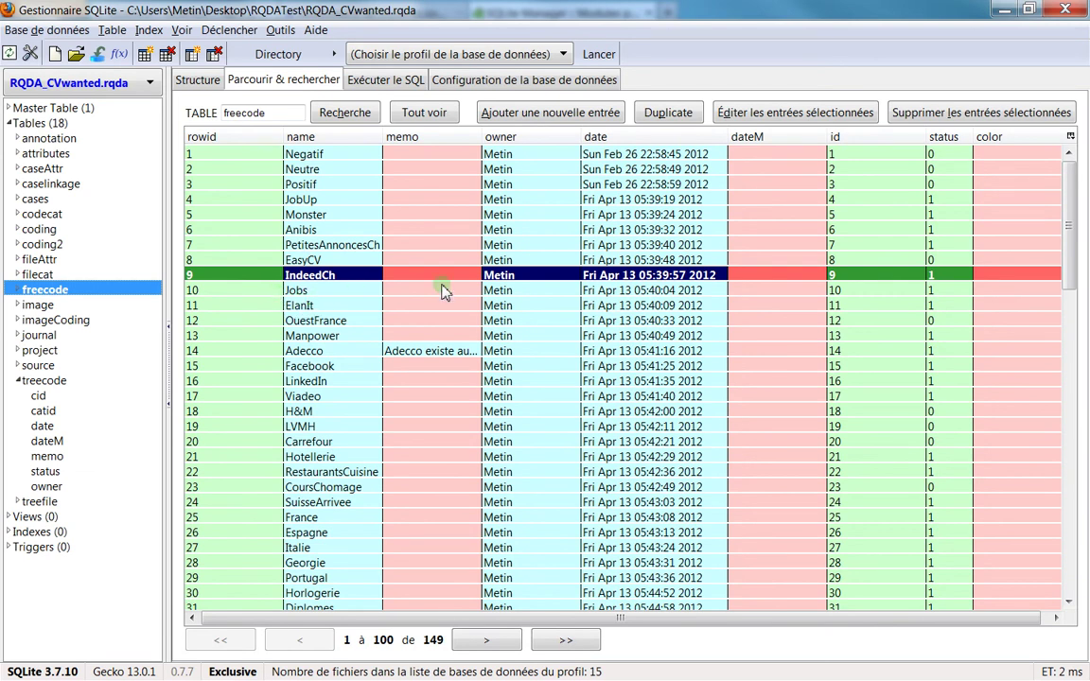
left_click(48, 305)
left_click(59, 321)
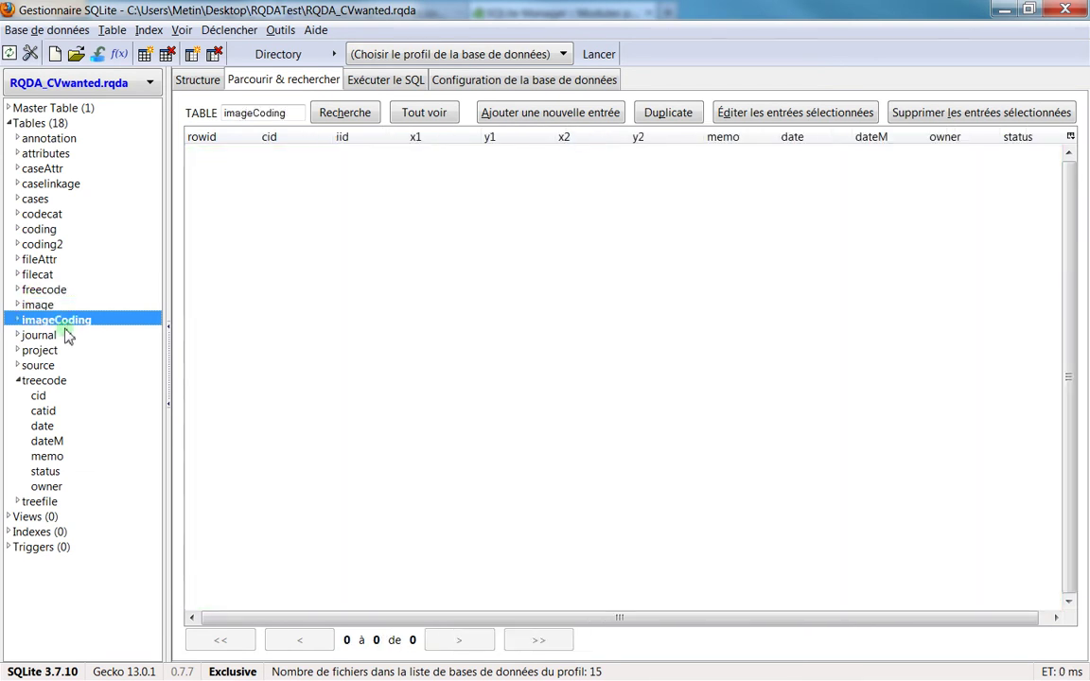
left_click(60, 380)
Open the coding table and inspect row 5 with its selected text and selection positions
left_click(44, 229)
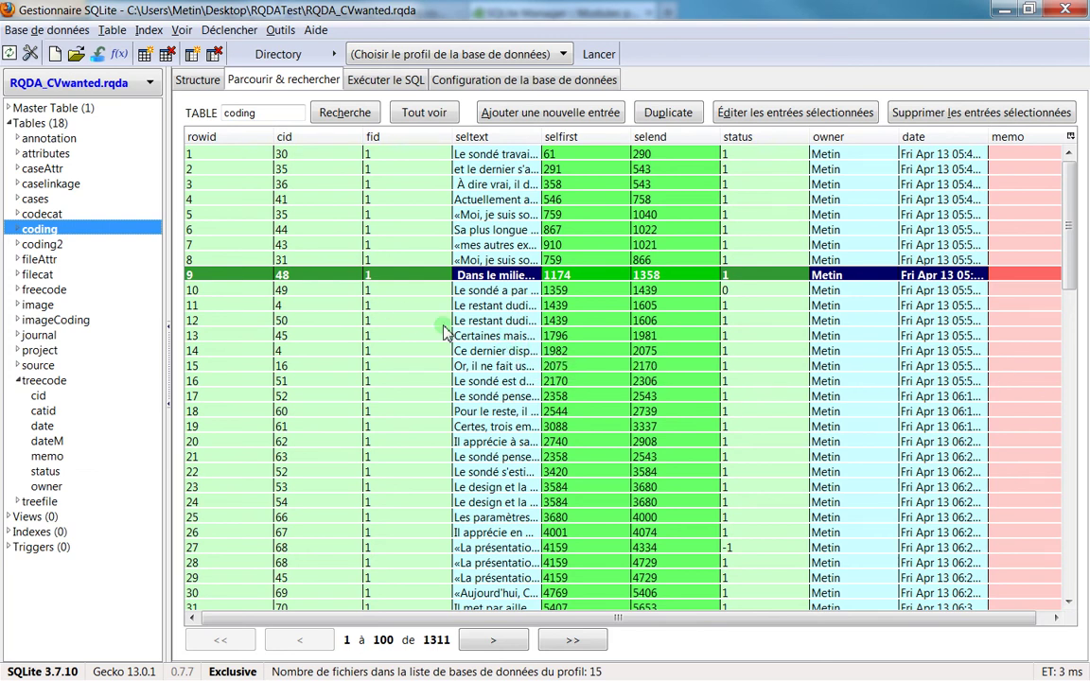
left_click(384, 217)
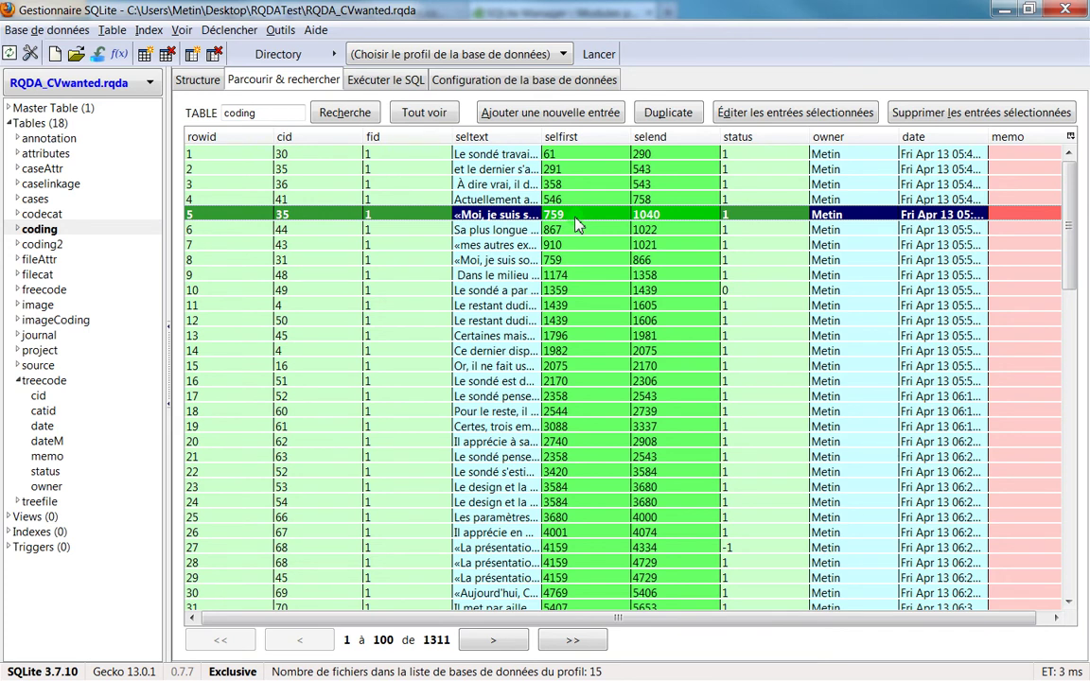
left_click(365, 76)
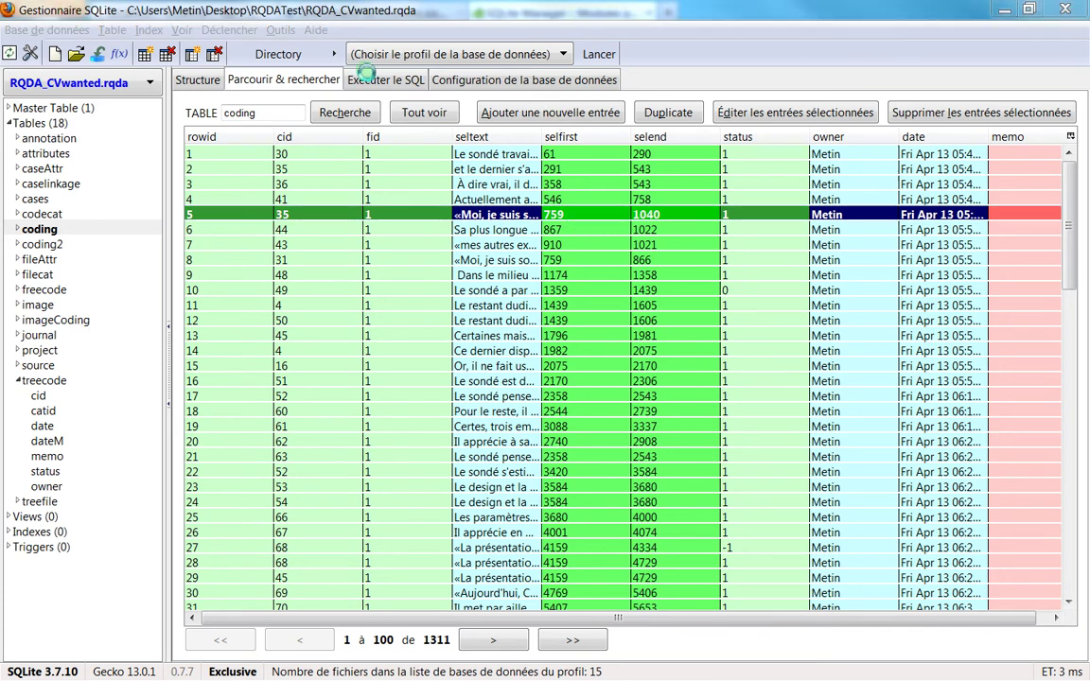
left_click_drag(352, 68, 31, 71)
Reopen the journal table and select its first entry, dated 2012-02-26
left_click(58, 338)
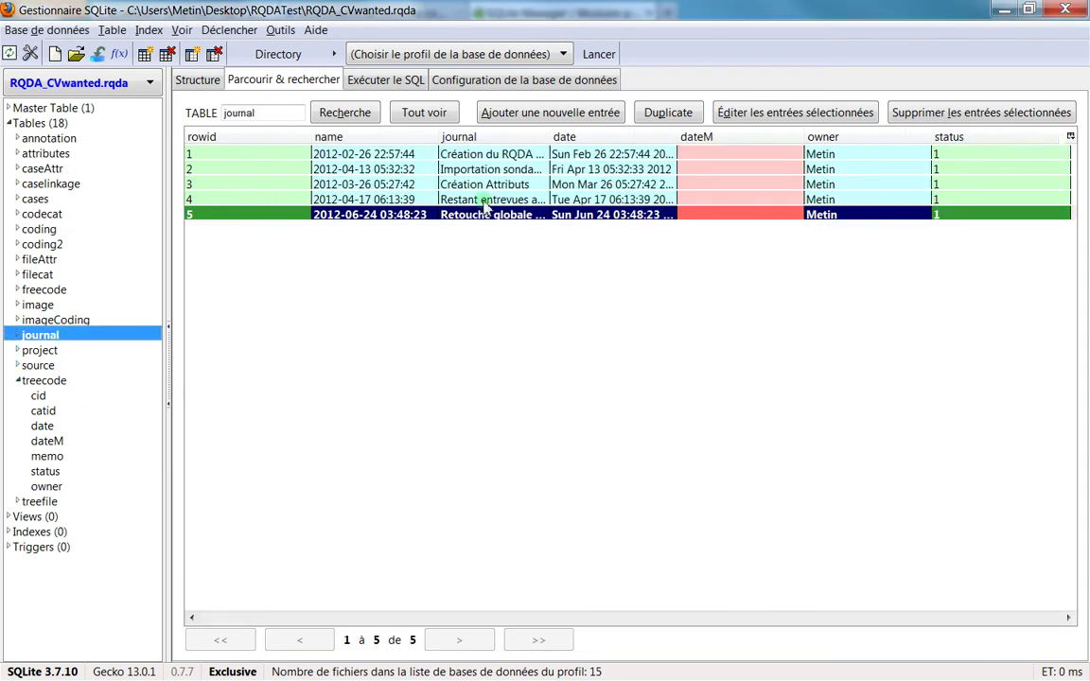
left_click(501, 156)
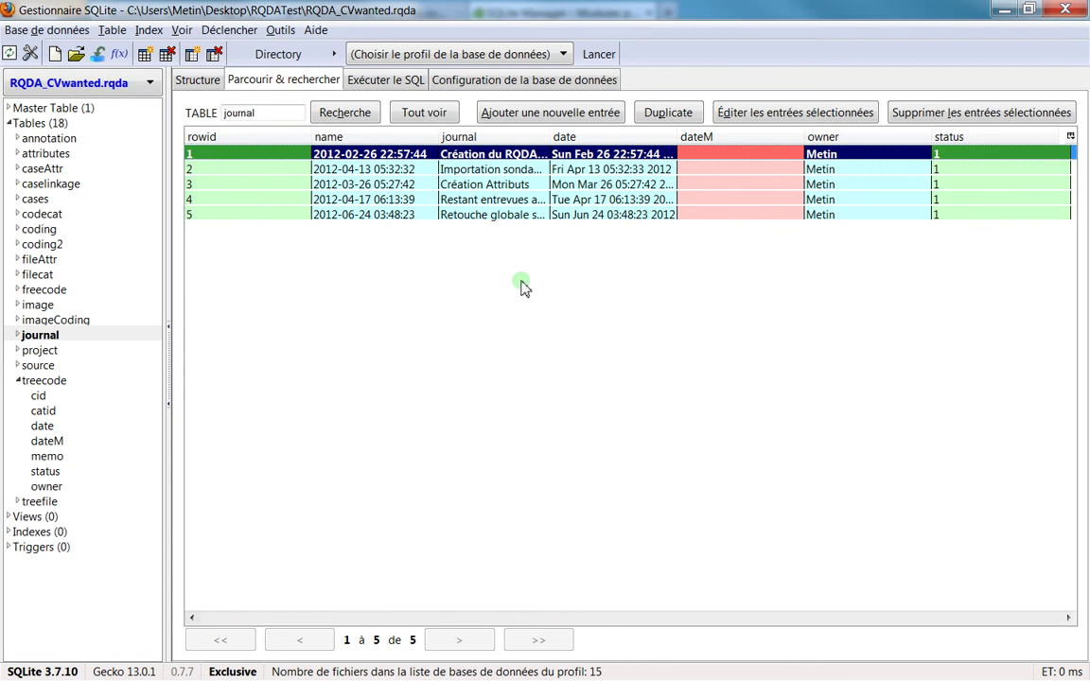
Open the project table and compare its record with the project details shown on RQDA's Project page
left_click(43, 351)
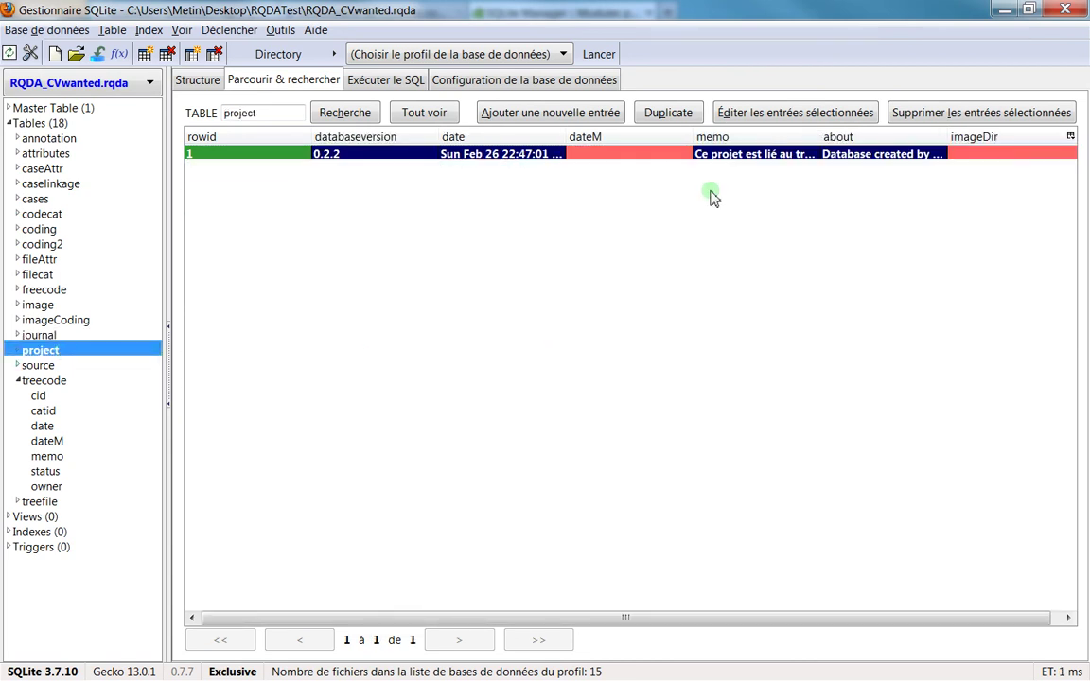
mouse_move(729, 162)
left_click_drag(496, 148, 689, 177)
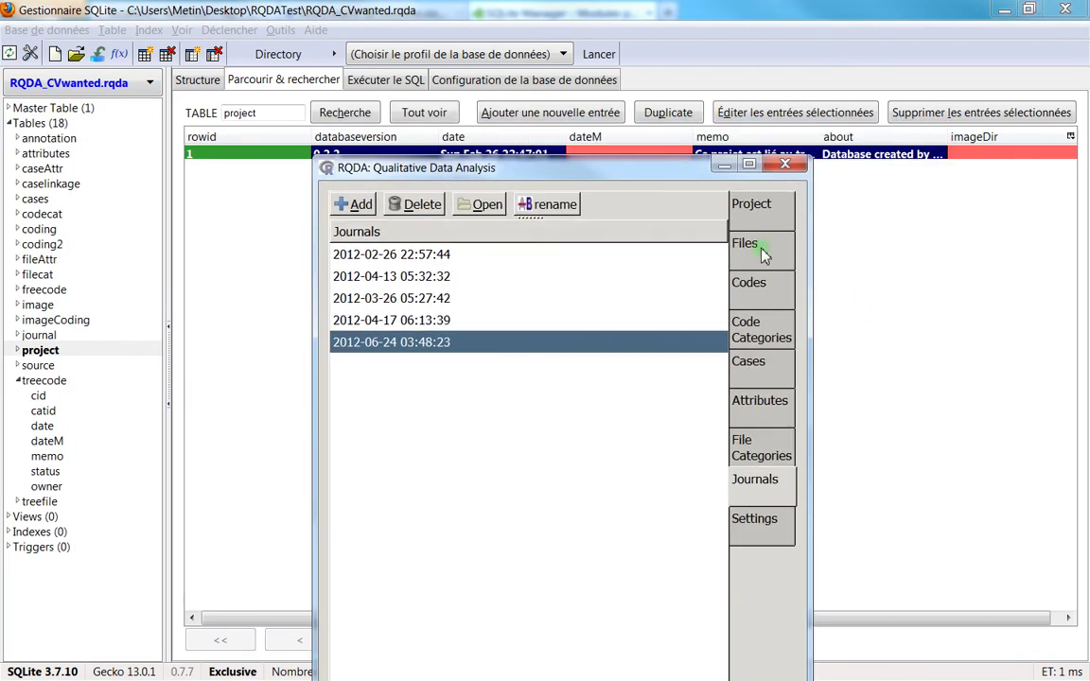
left_click(763, 248)
left_click(752, 204)
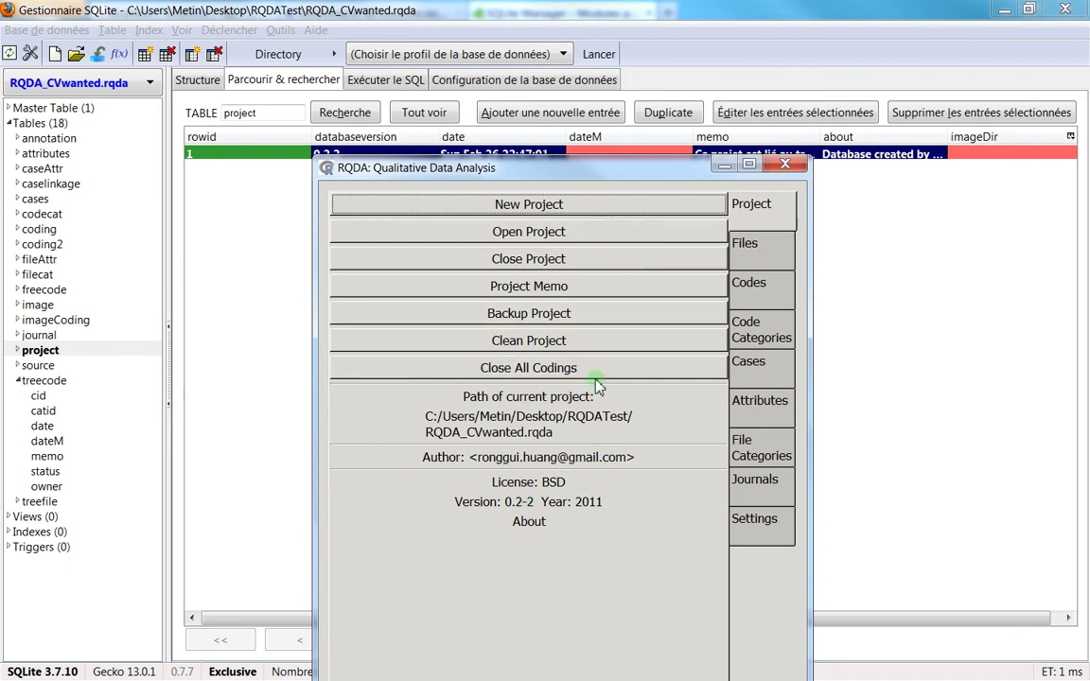
left_click_drag(575, 170, 2, 95)
left_click(192, 162)
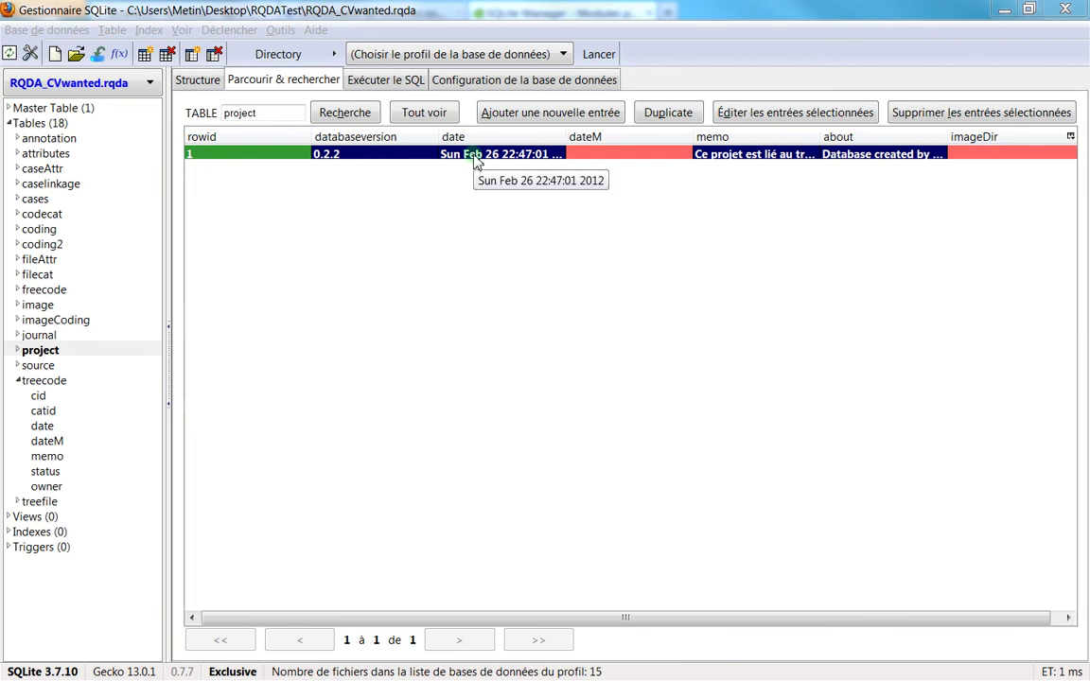
Open the source table in SQLite Manager and compare it with the Files list in RQDA
left_click(39, 367)
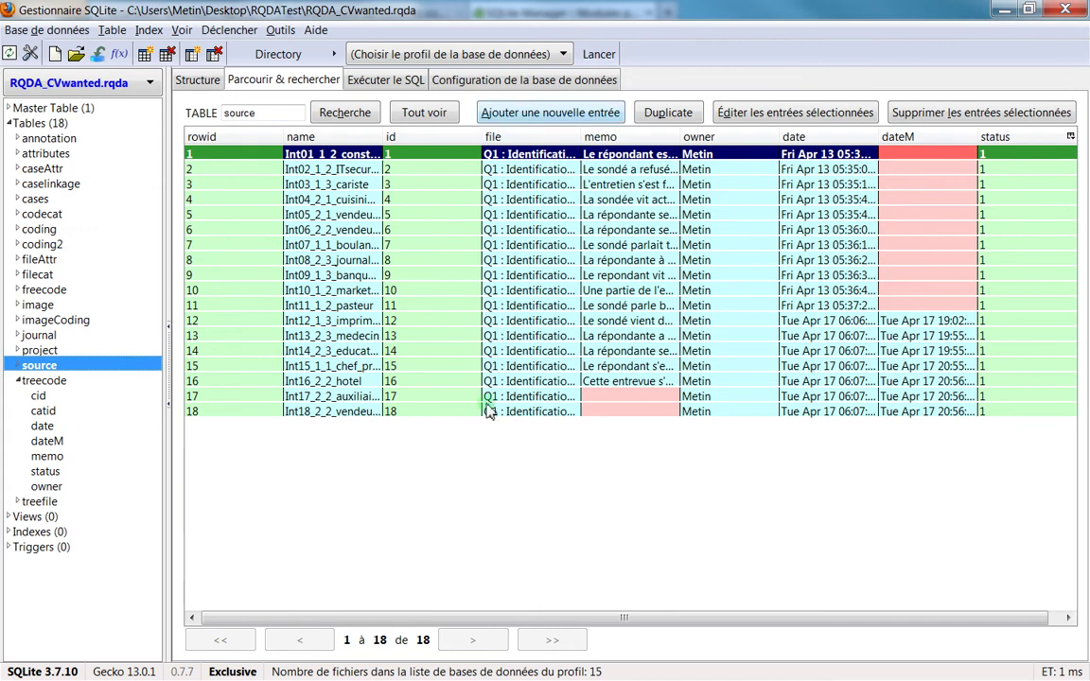
key("alt+Tab")
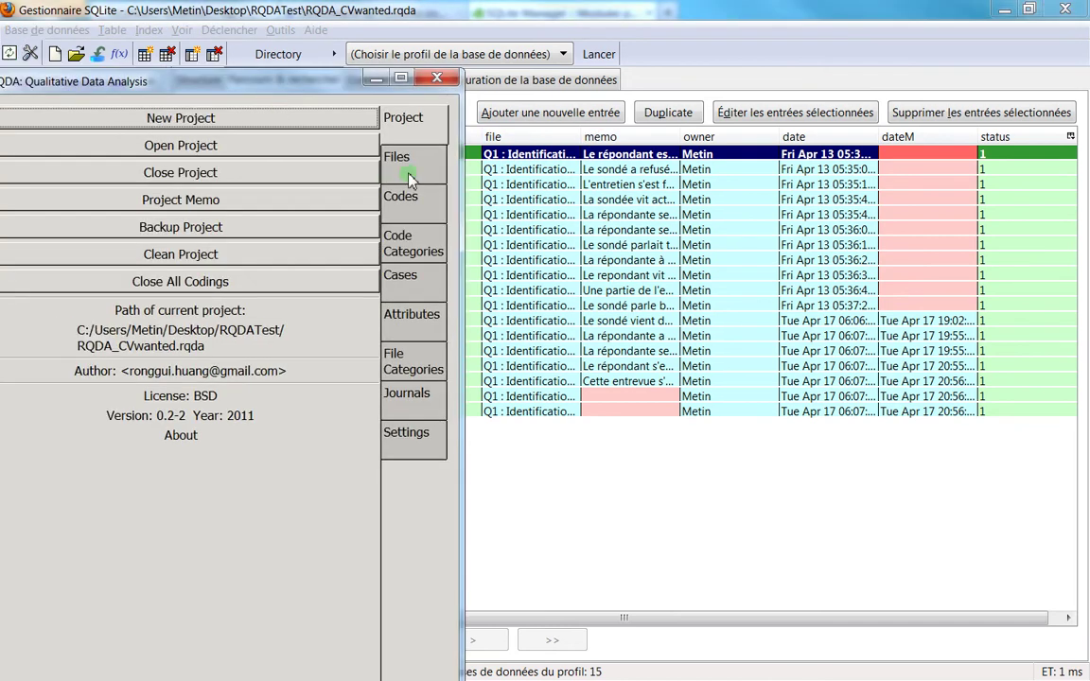
left_click(405, 163)
left_click(177, 118)
key("alt+Tab")
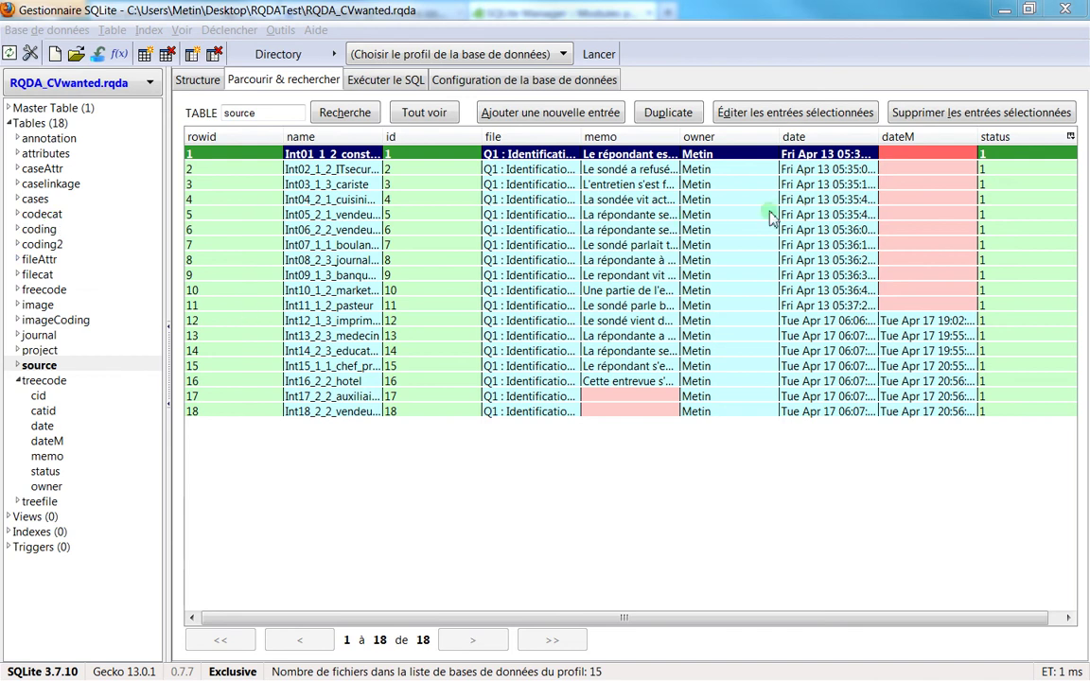
Examine individual records of the source table, including rows 12, 4, 18 and the first three interview files
left_click(821, 320)
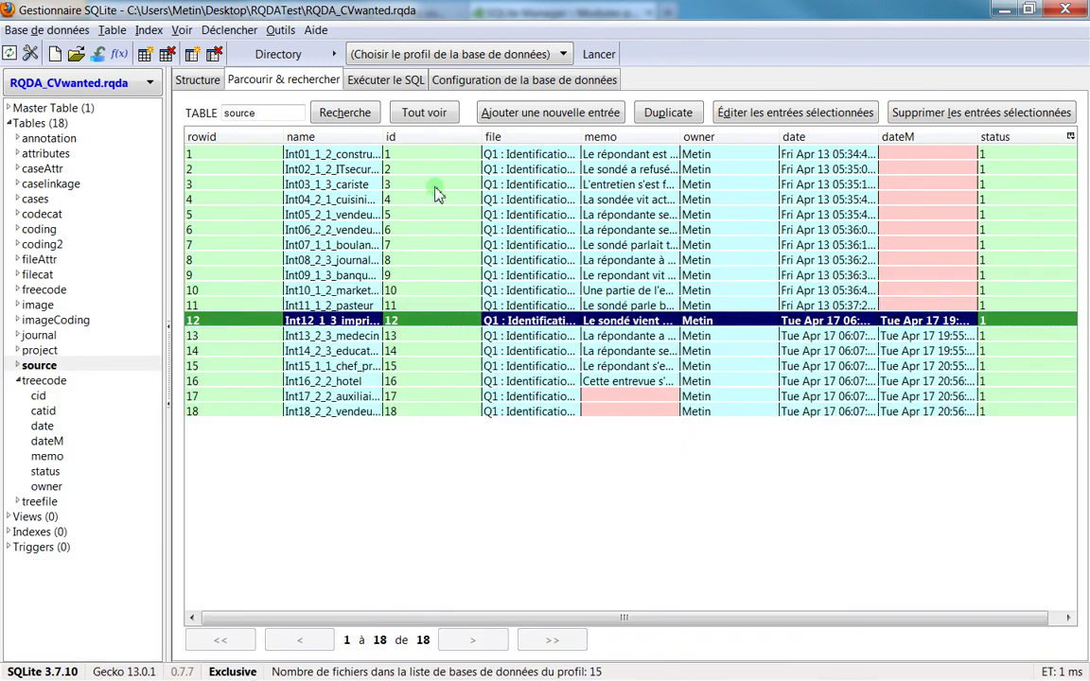
left_click(254, 200)
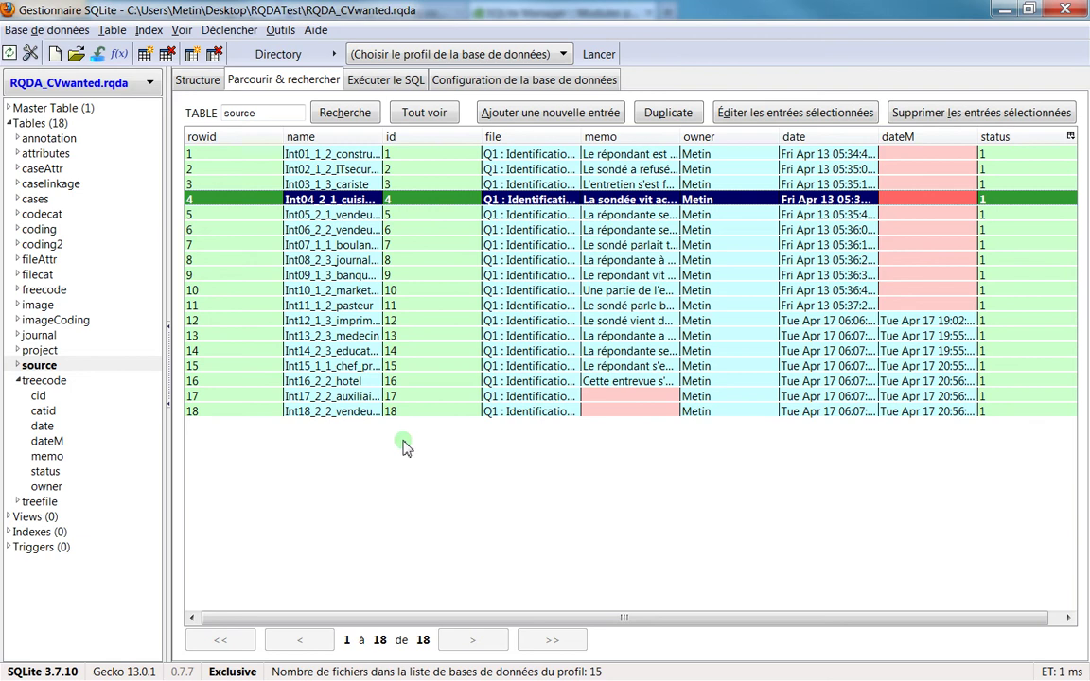
left_click(320, 155)
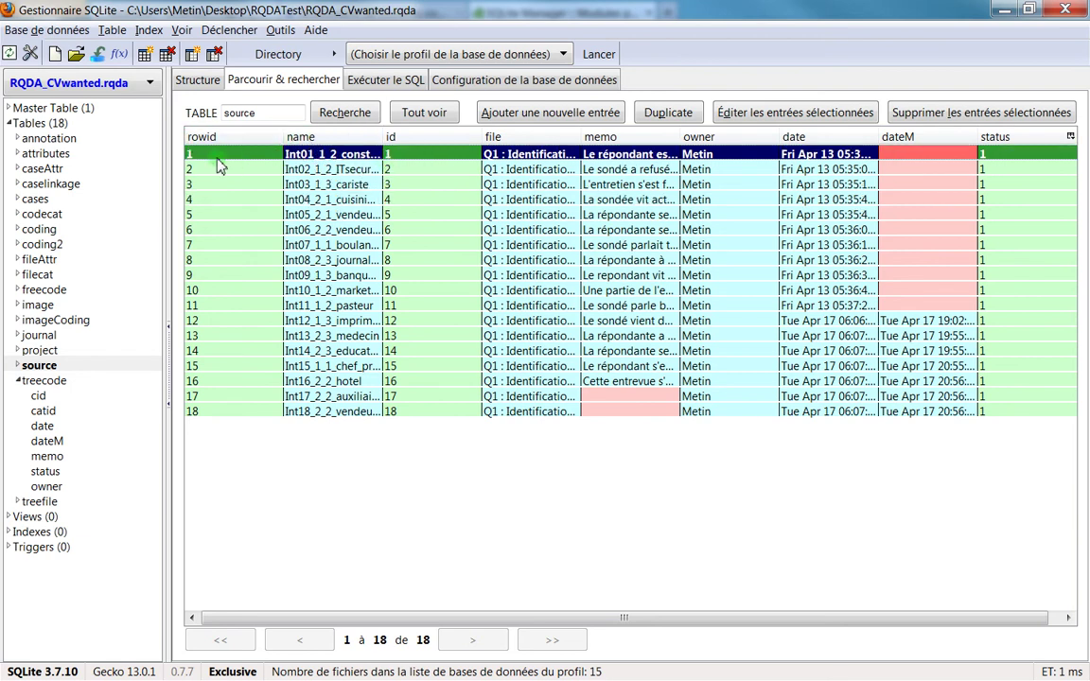
left_click(309, 414)
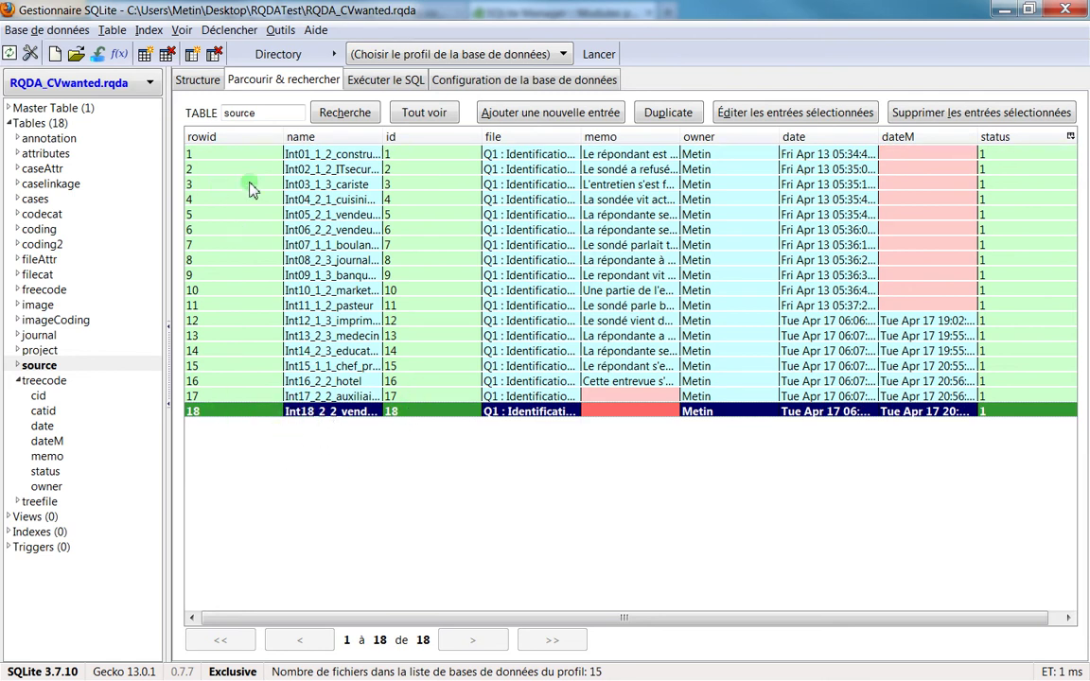
left_click(310, 169)
left_click(292, 154)
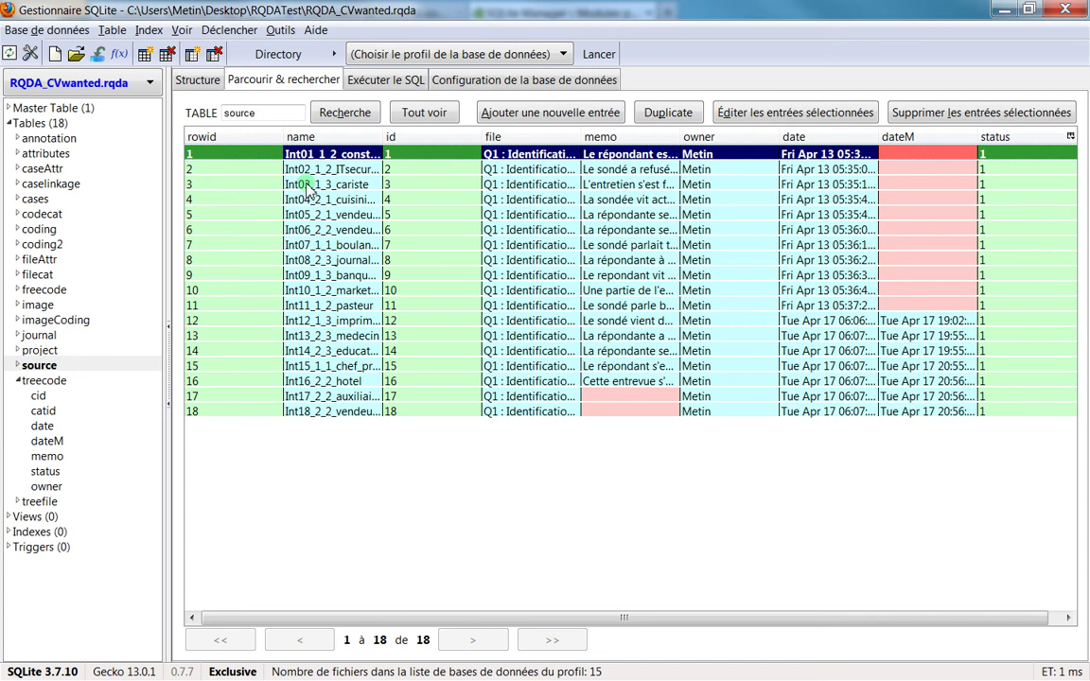
left_click(276, 169)
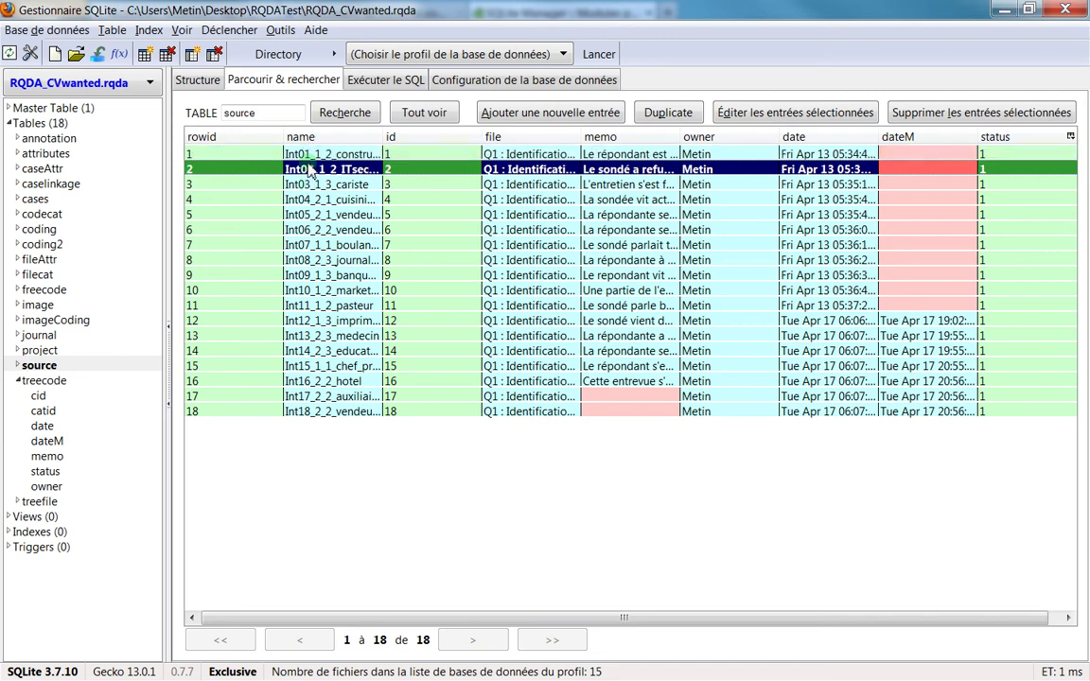
left_click(194, 183)
left_click(202, 169)
left_click(203, 183)
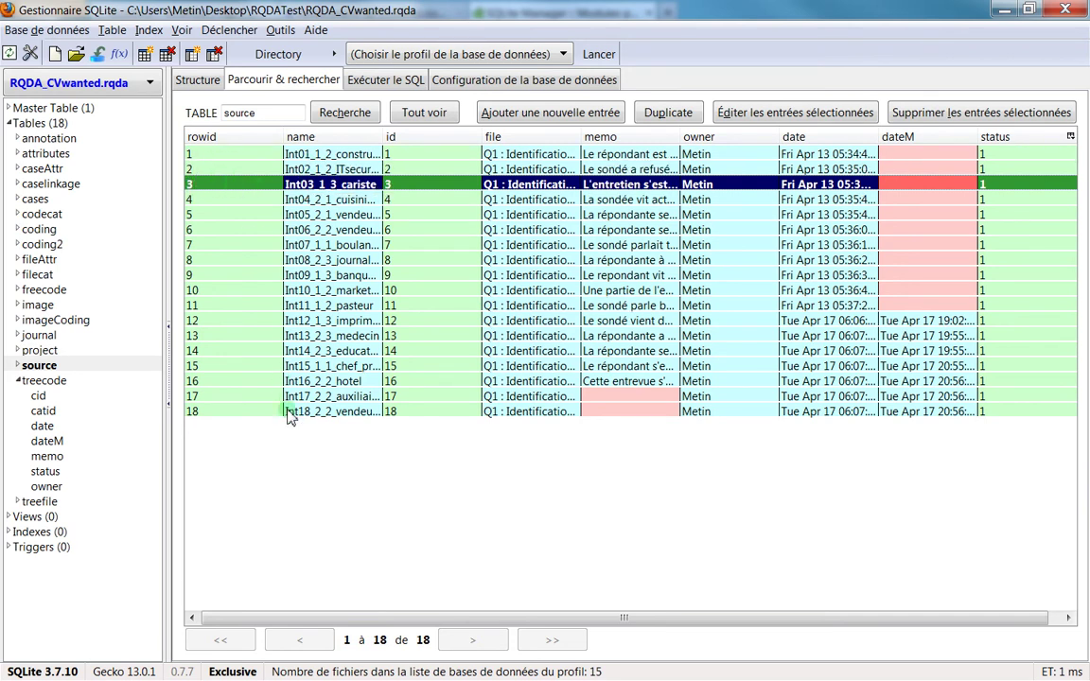
left_click(265, 170)
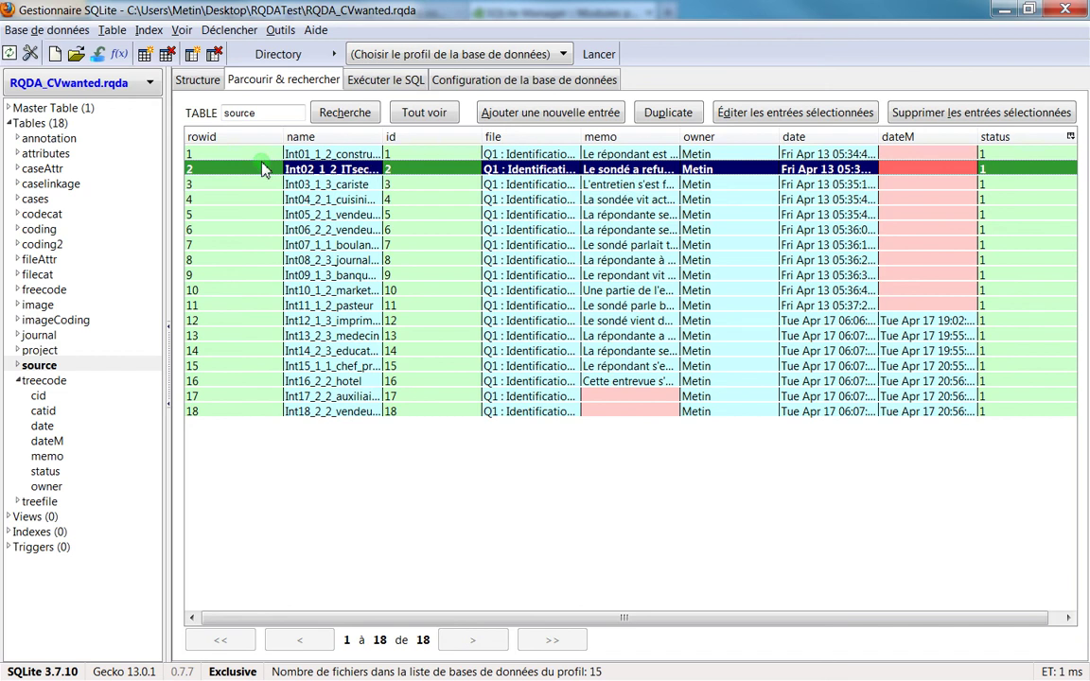
left_click(239, 153)
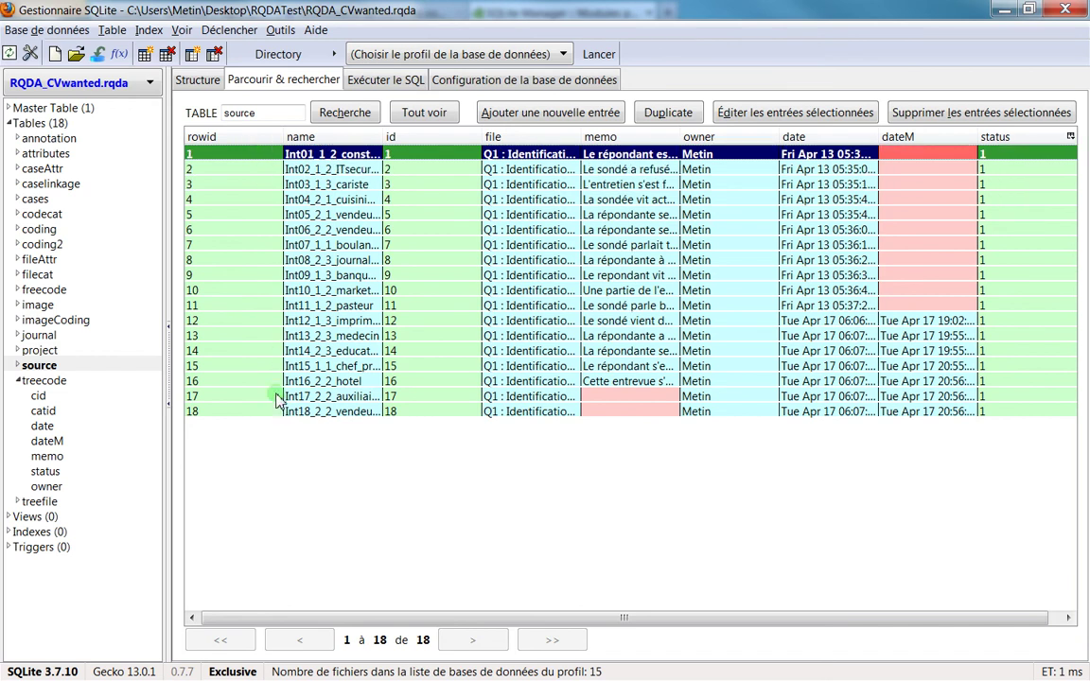
Collapse the treecode field list, view the treefile table, and return to the treecode table
left_click(47, 396)
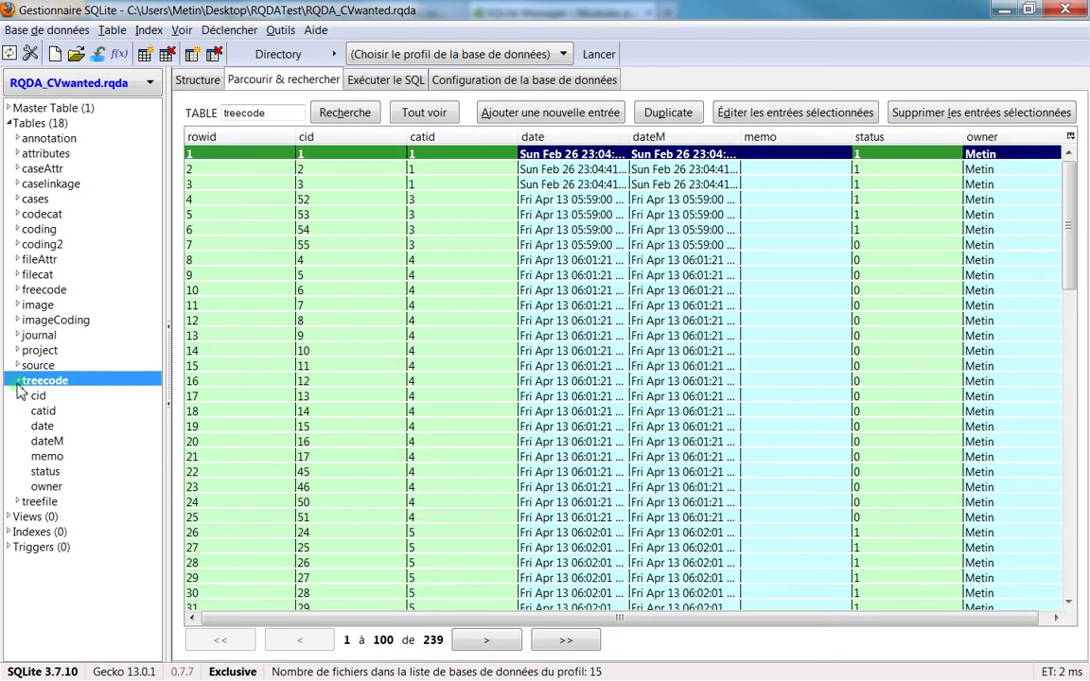
left_click(45, 396)
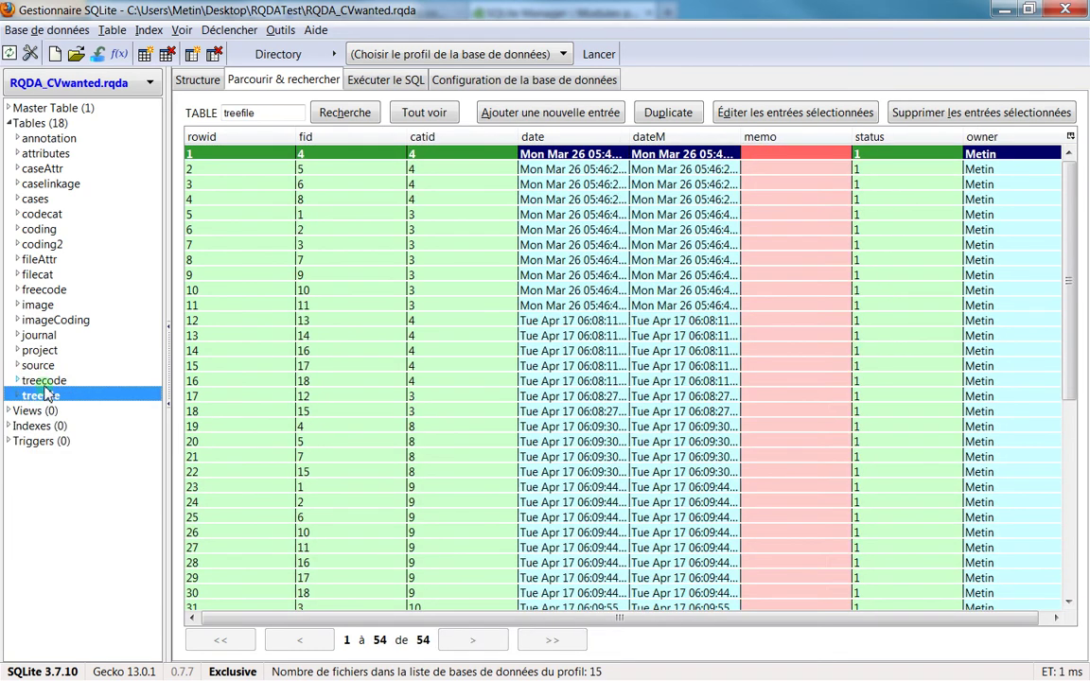
left_click(44, 384)
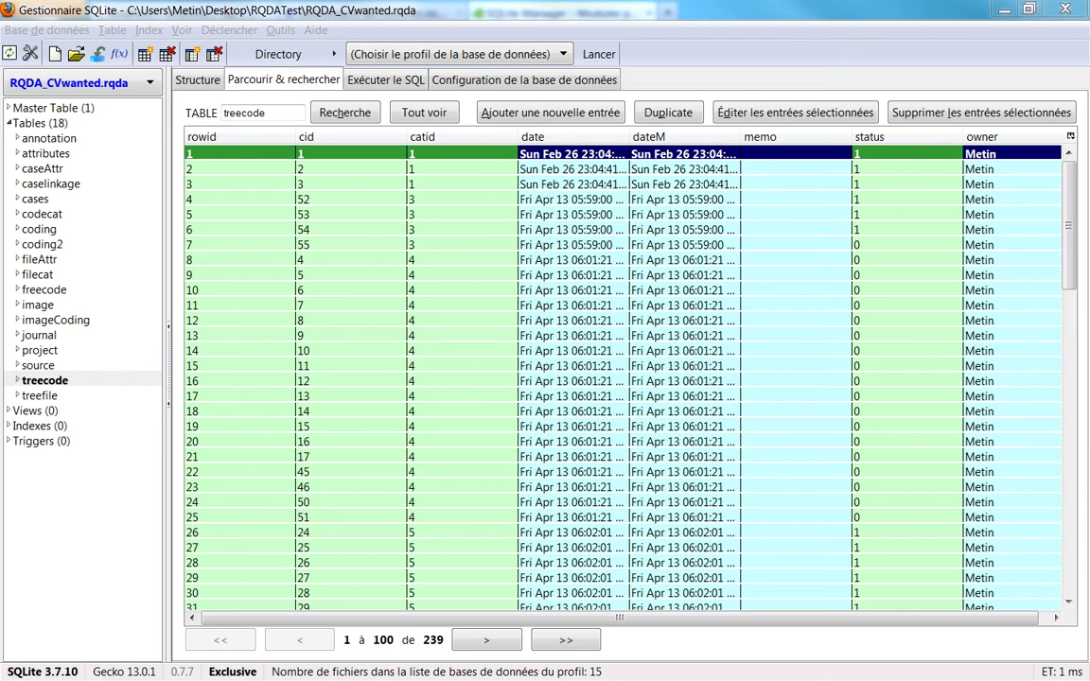
Switch to RQDA and view the codes of categories 03-CVwanted and 12-Posutulation, then return to SQLite Manager
key("alt+Tab")
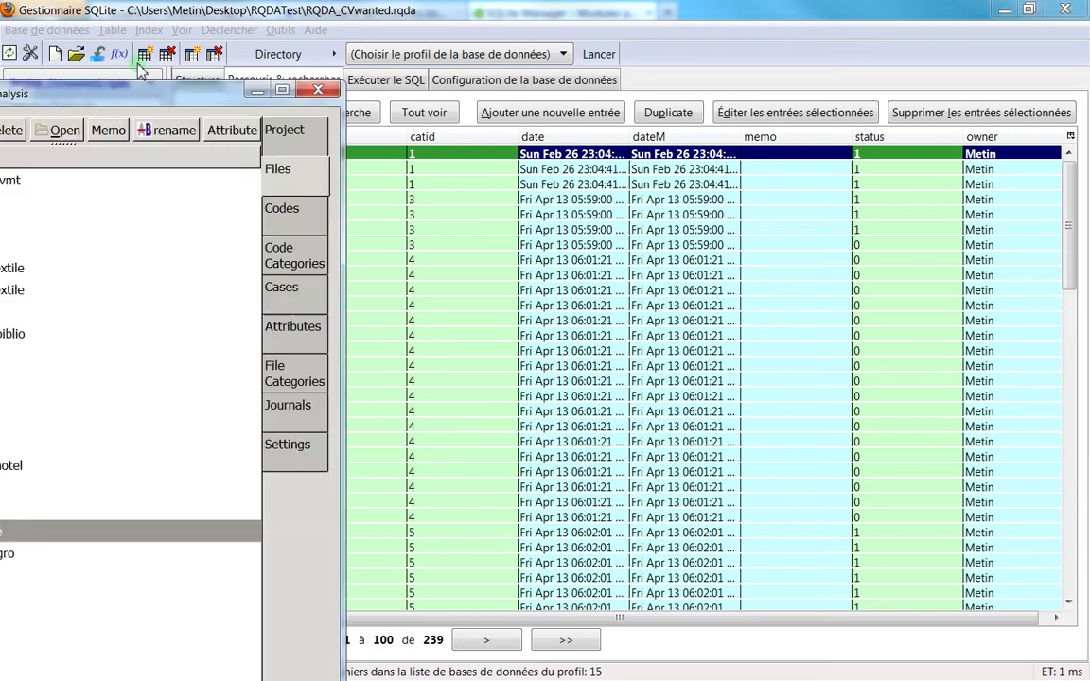
left_click(572, 213)
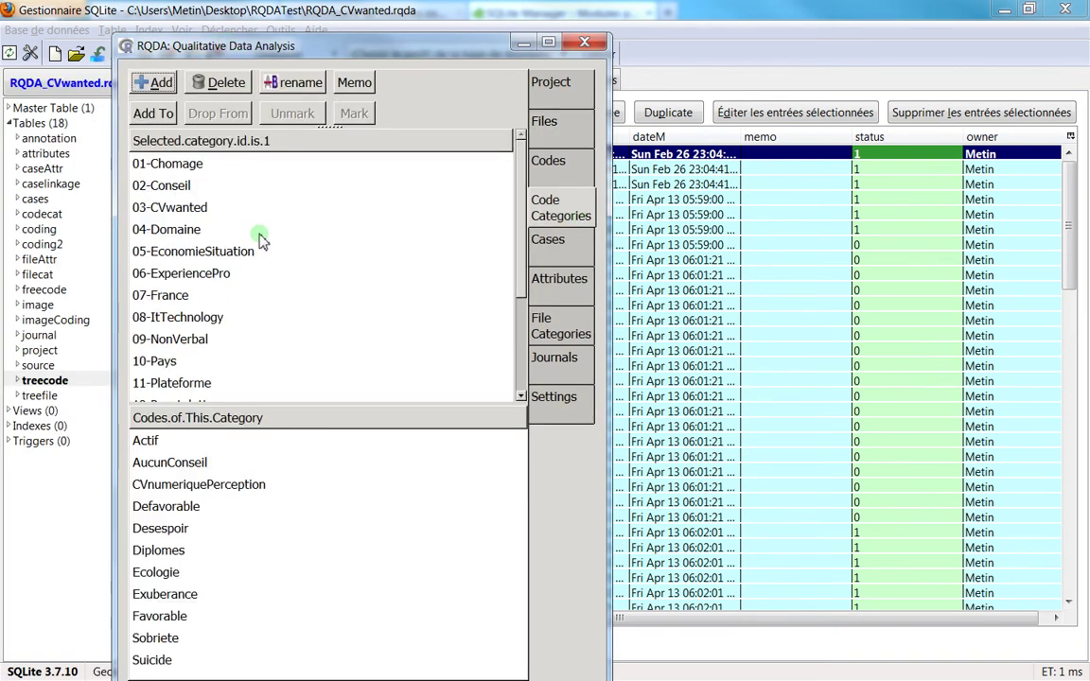
left_click(218, 210)
scroll(216, 251, "down", 3)
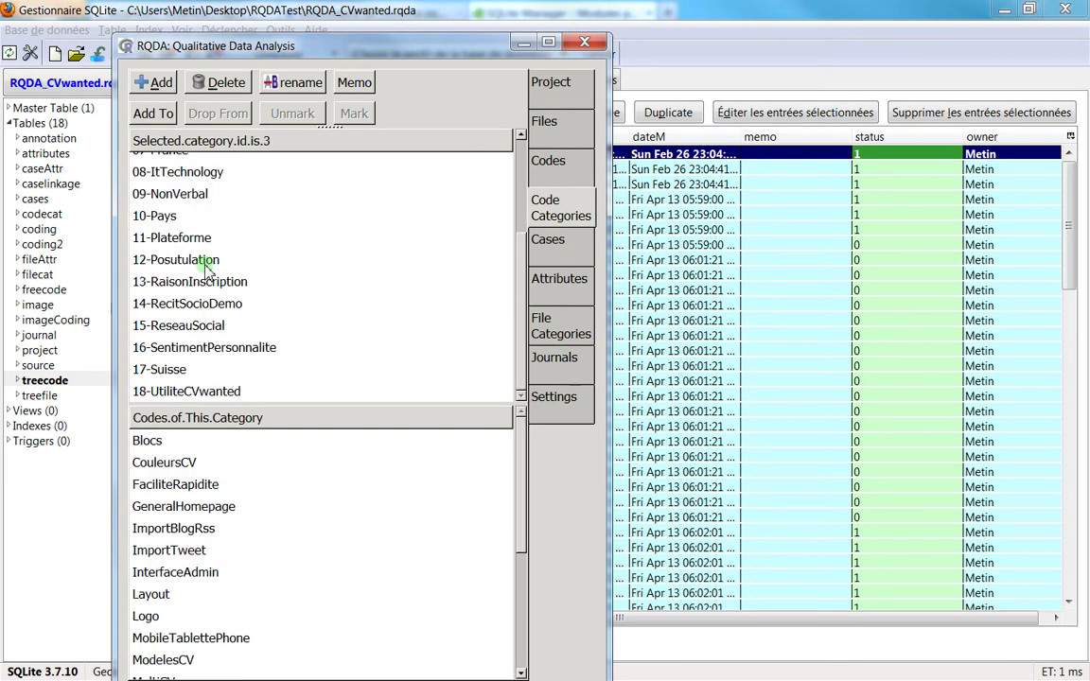
left_click(217, 260)
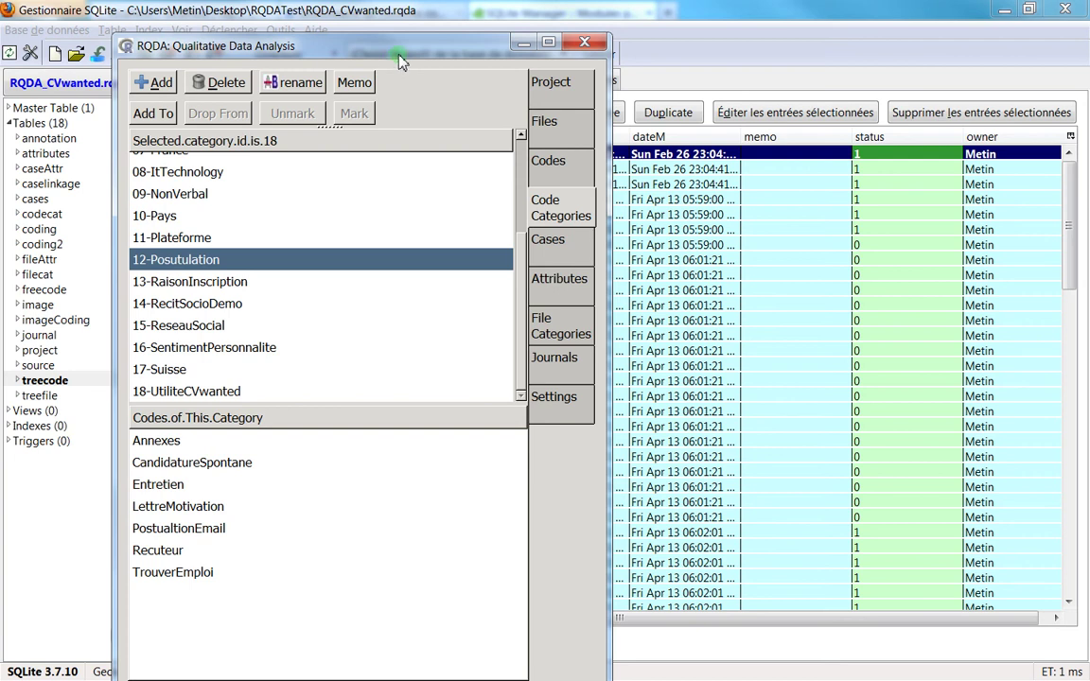
key("alt+Tab")
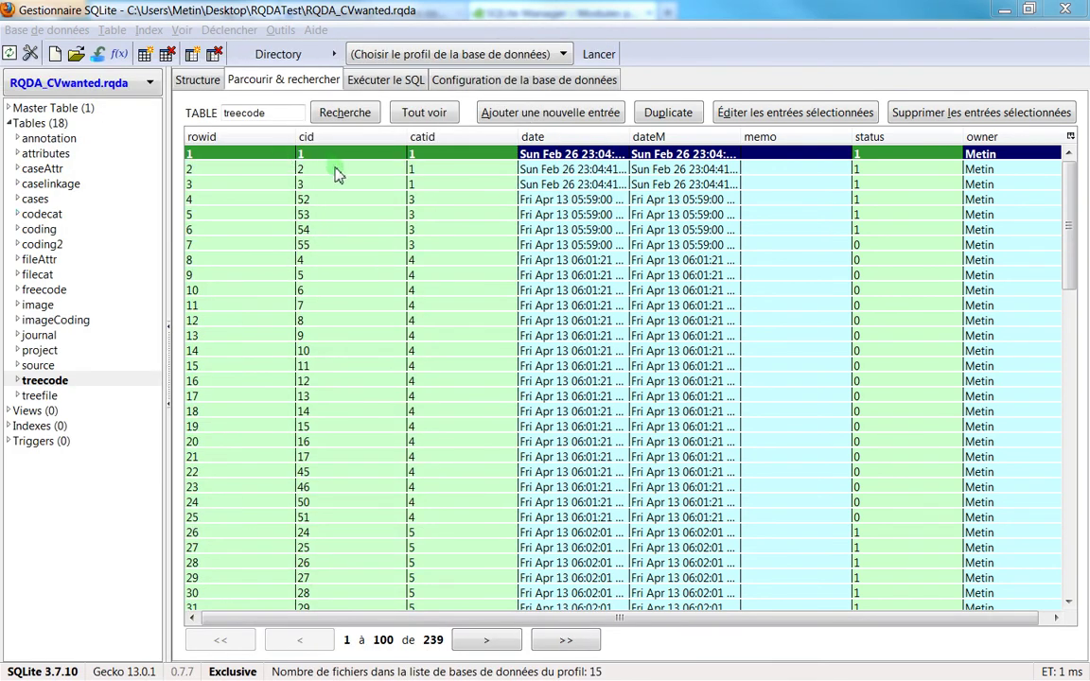
Inspect the first rows of the treecode table, select row 3, and sort the table by cid
left_click(304, 182)
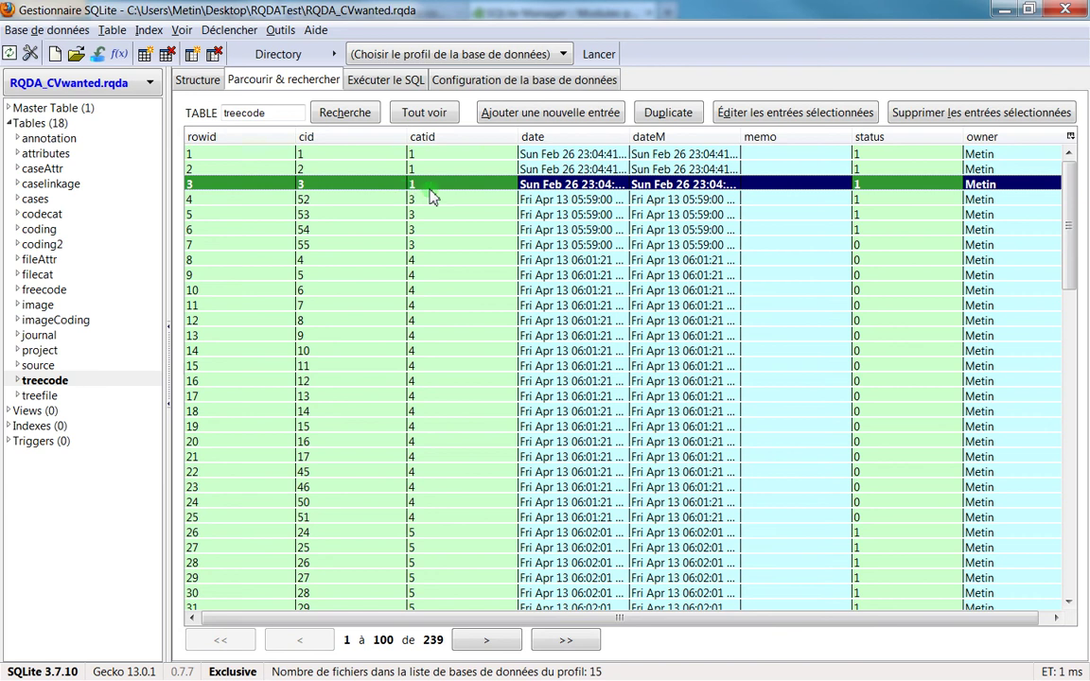
left_click(303, 196)
left_click(272, 181)
left_click(324, 140)
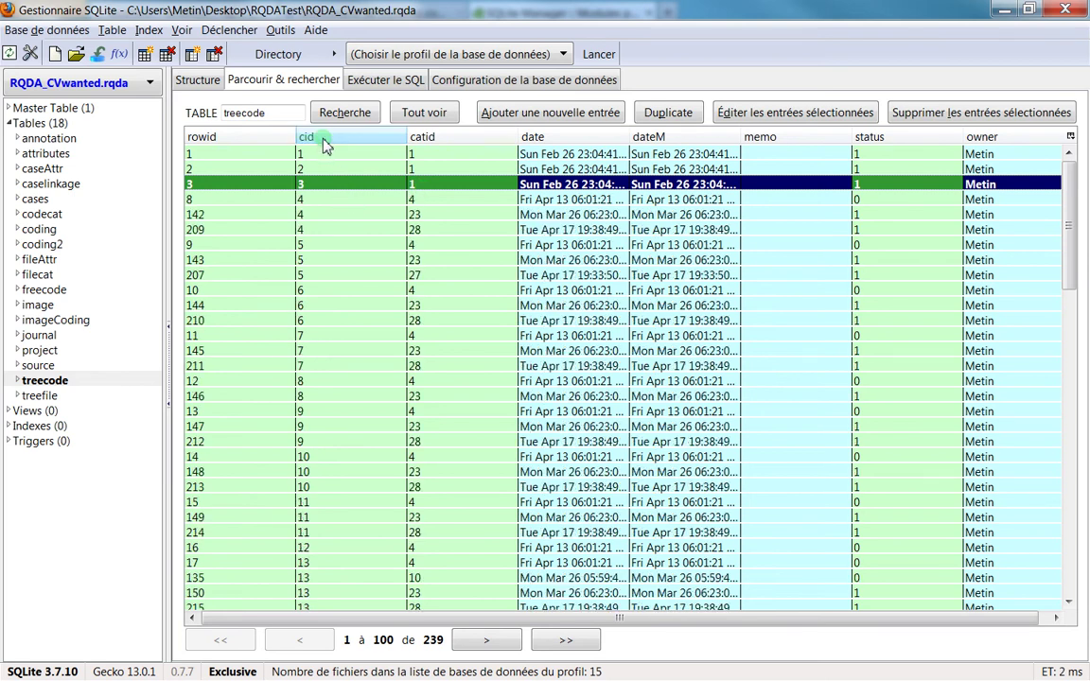
Compare the catid and status values of treecode rows 8, 142 and 209, which share cid 4
left_click(320, 201)
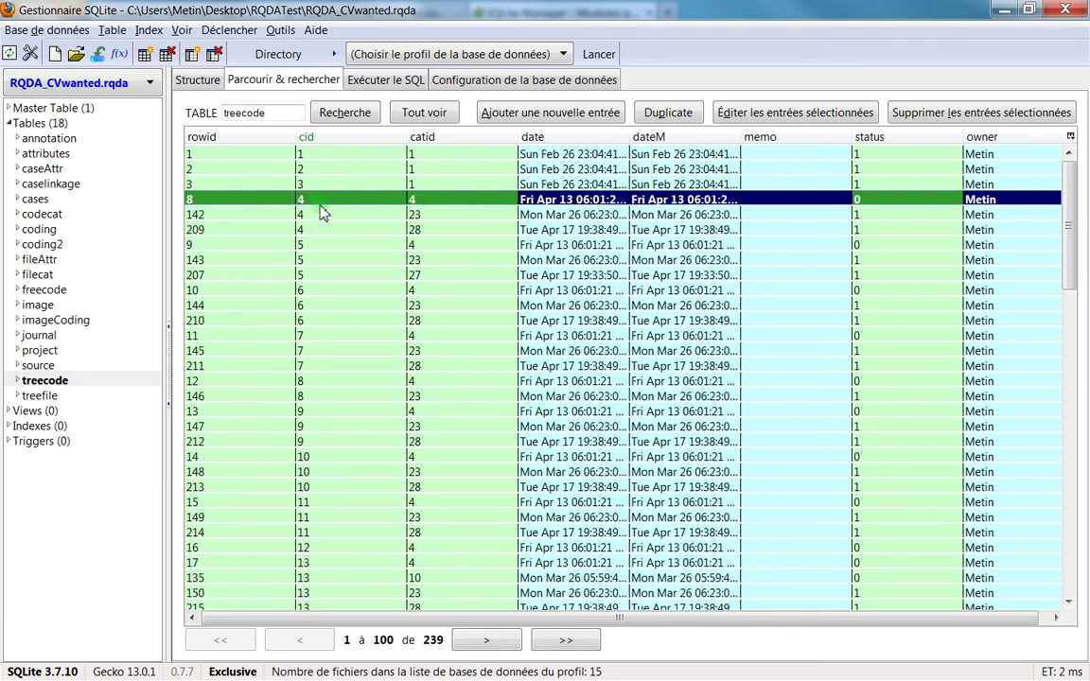
left_click(322, 216)
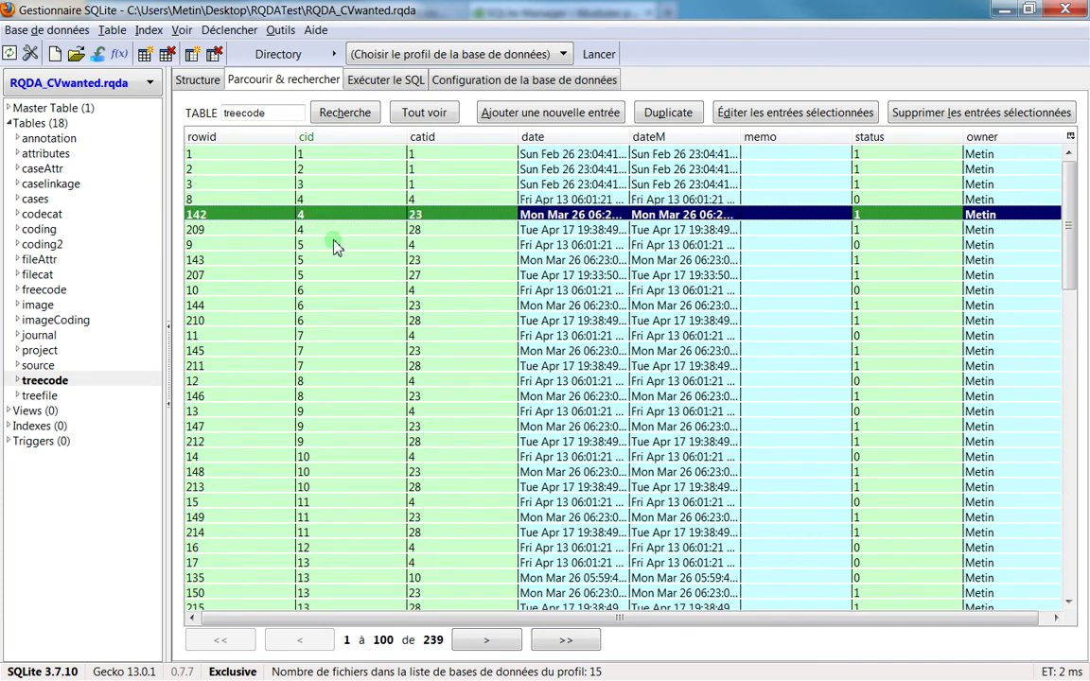
key("Down")
key("Up")
left_click(895, 229)
left_click(881, 203)
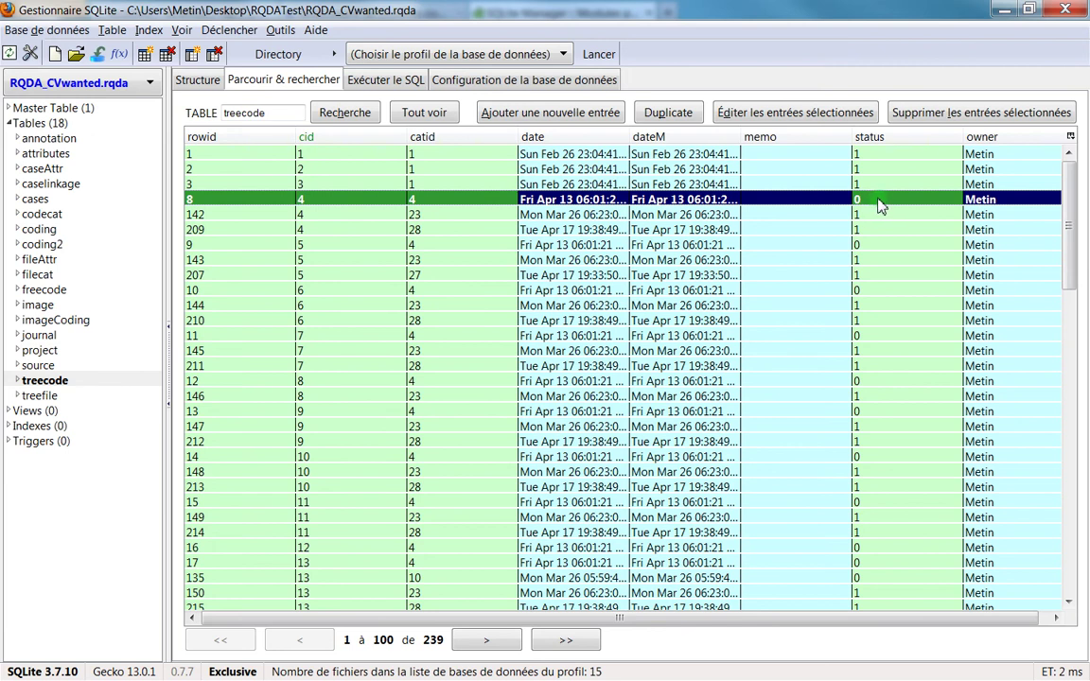
left_click(872, 215)
key("Down")
key("Up")
key("Down")
key("Up")
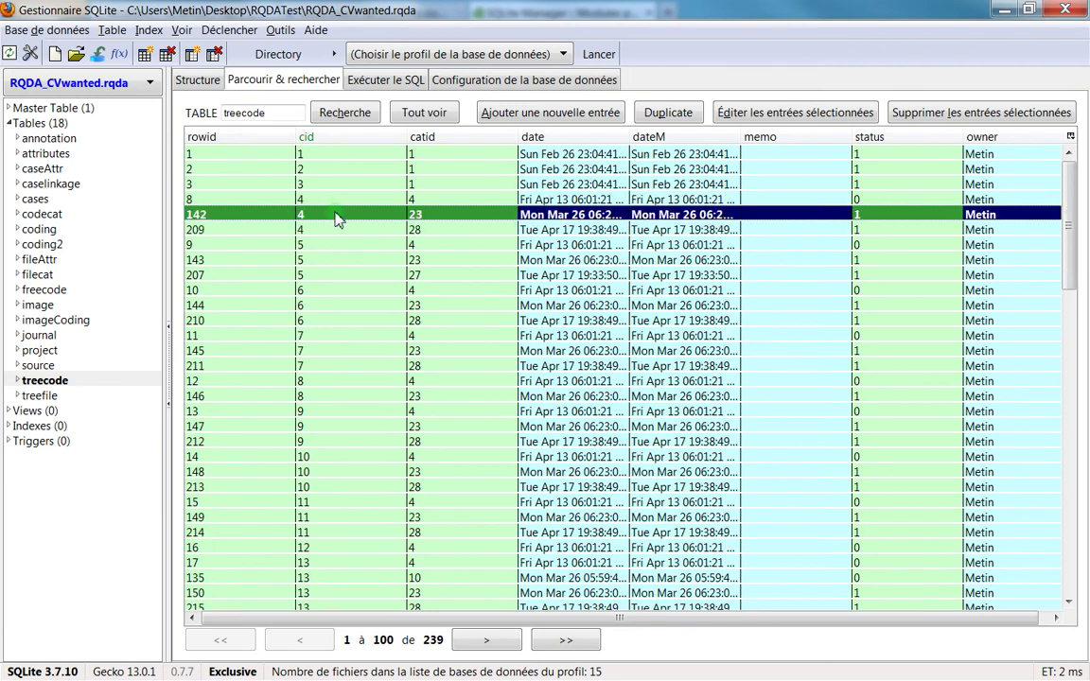
Recheck treecode rows 142 and 209, then open the freecode table and select the code with id 4
left_click(313, 226)
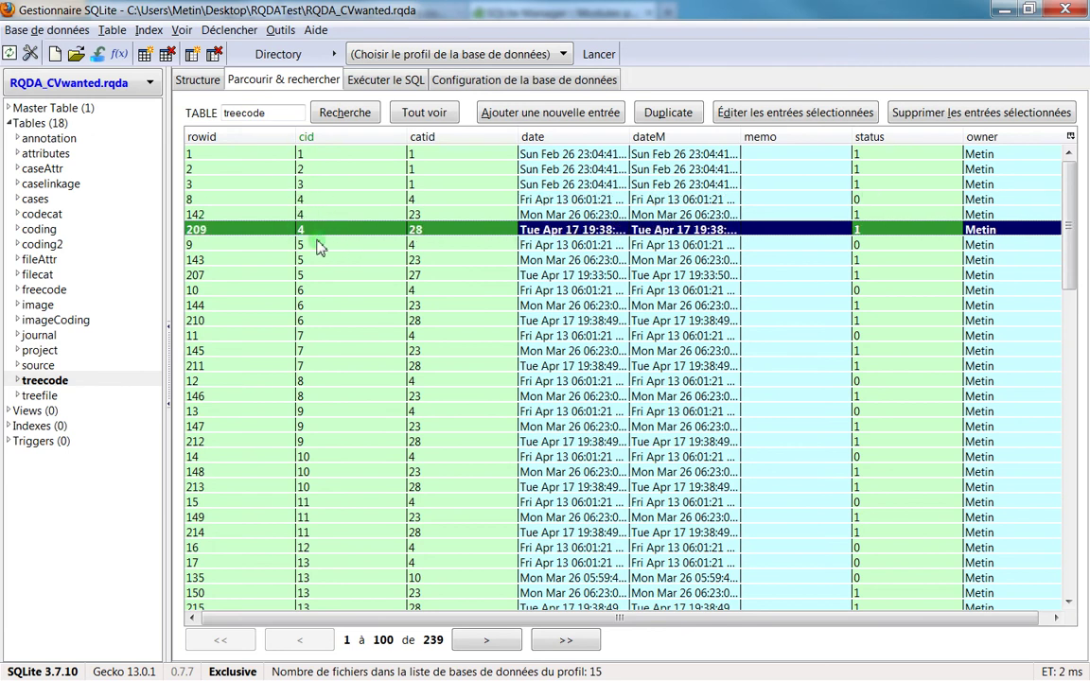
left_click(303, 214)
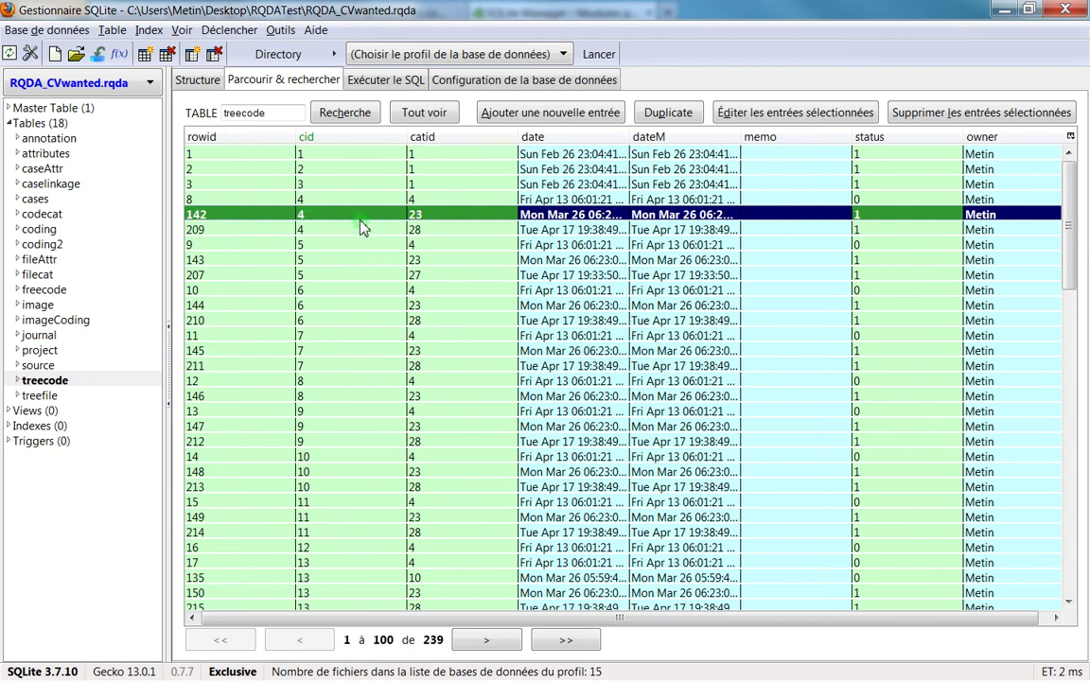
left_click(421, 229)
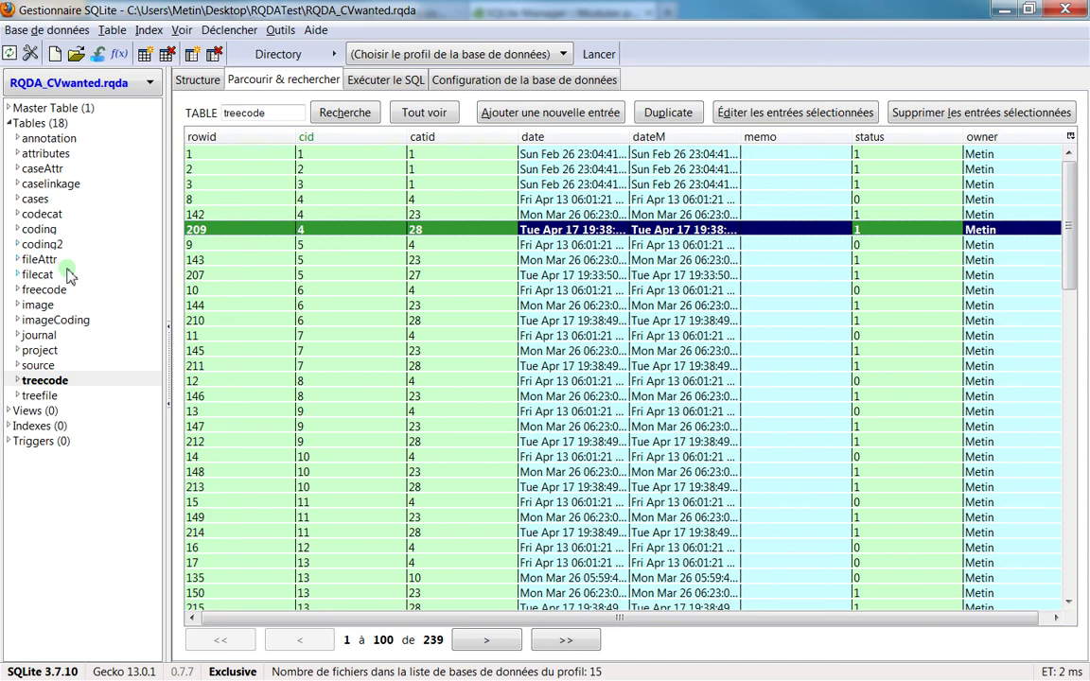
left_click(46, 289)
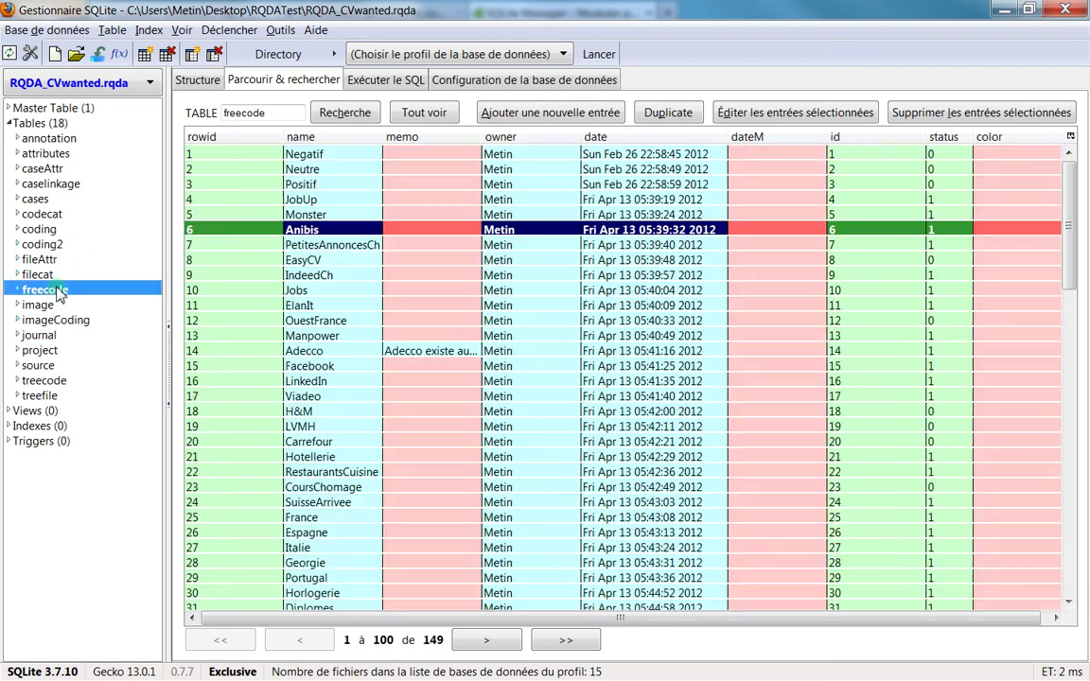
left_click(232, 199)
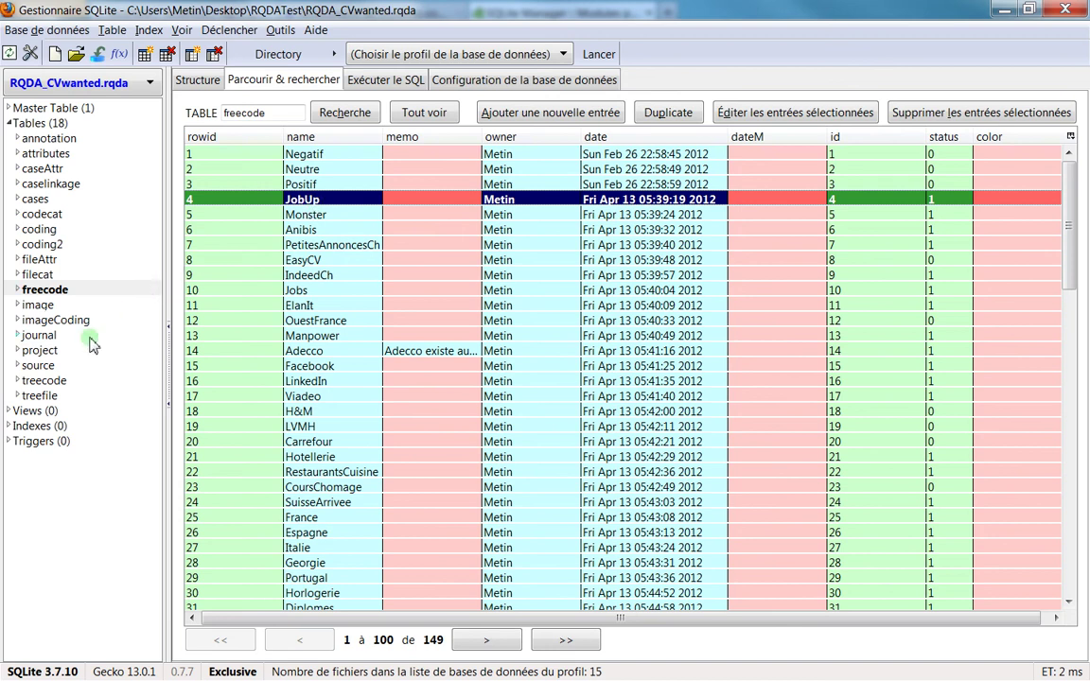
Reopen the treecode table, sort it by cid, and select row 209 to compare the catid values for cid 4
left_click(59, 381)
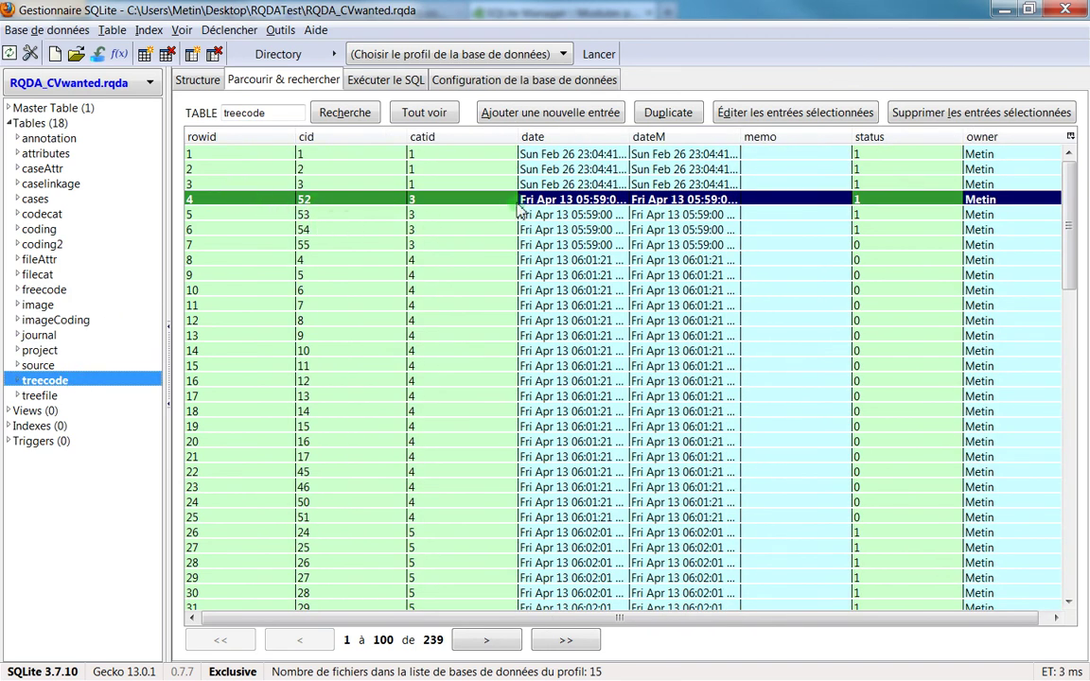
left_click(350, 138)
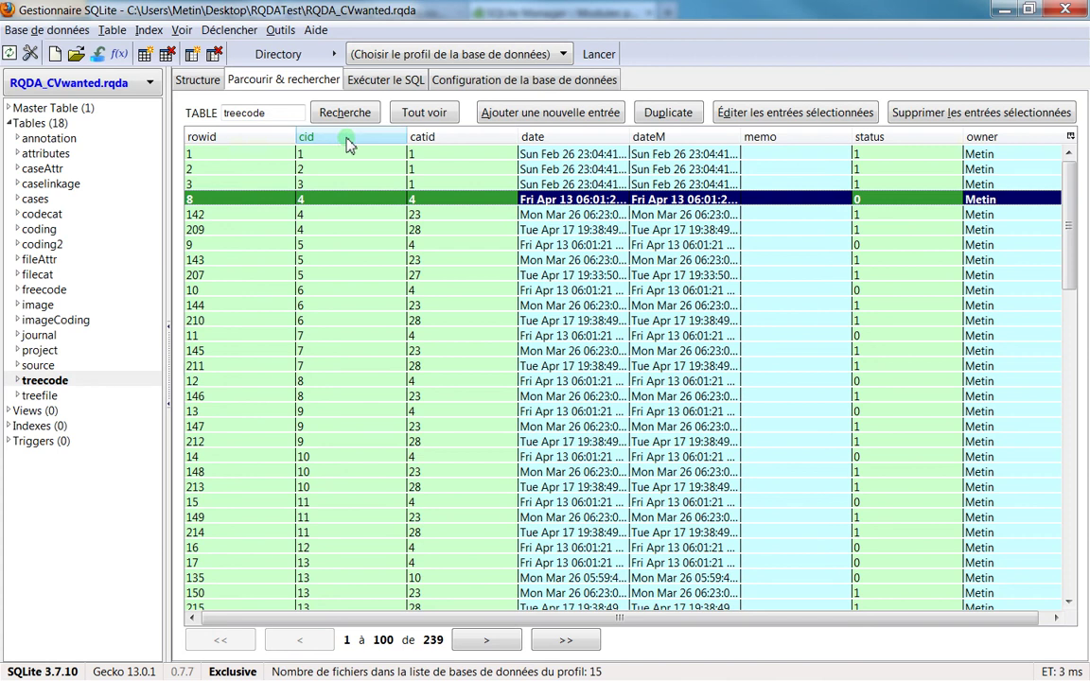
left_click(360, 230)
key("Up")
left_click(437, 237)
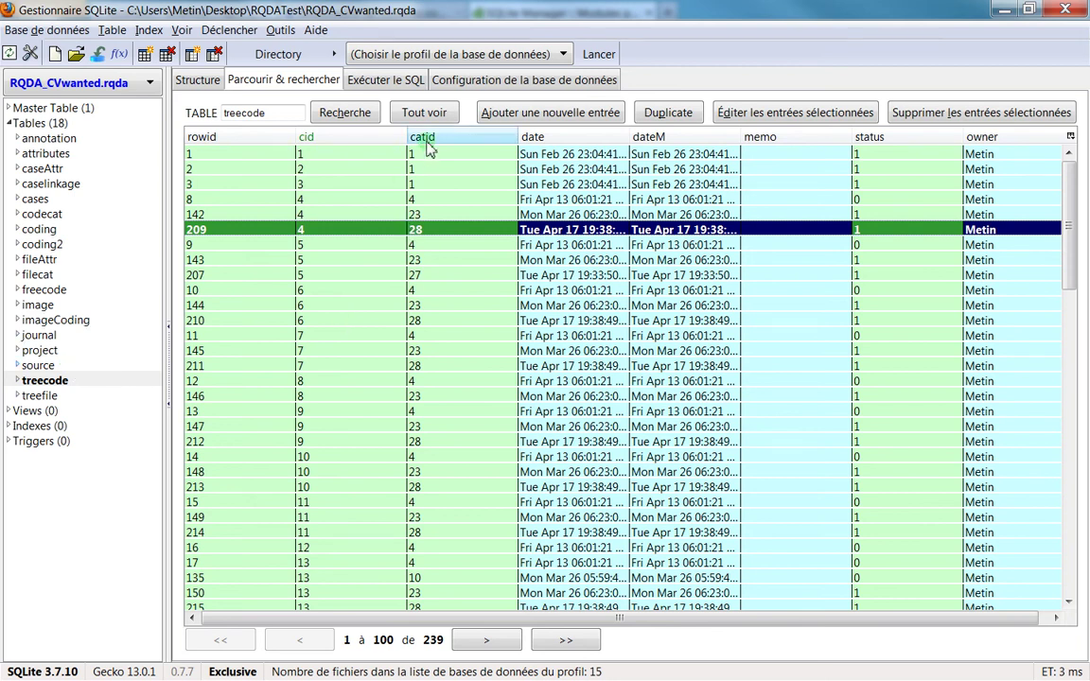
Look up categories 23 and 28 in the codecat table, then return to the treecode table
left_click(46, 217)
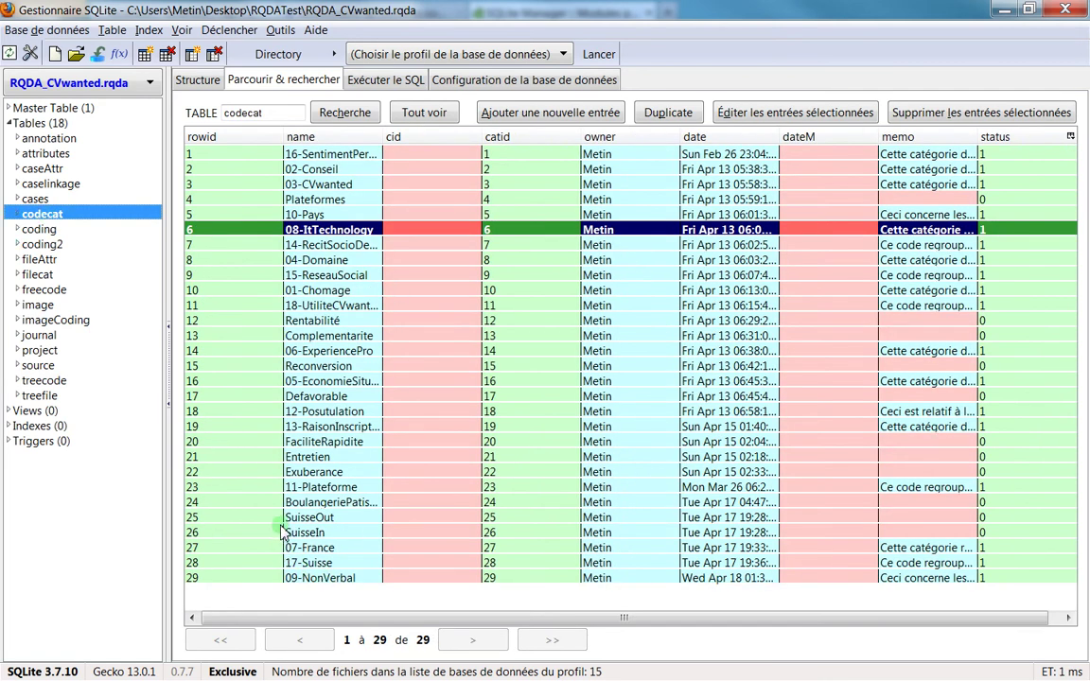
left_click(263, 488)
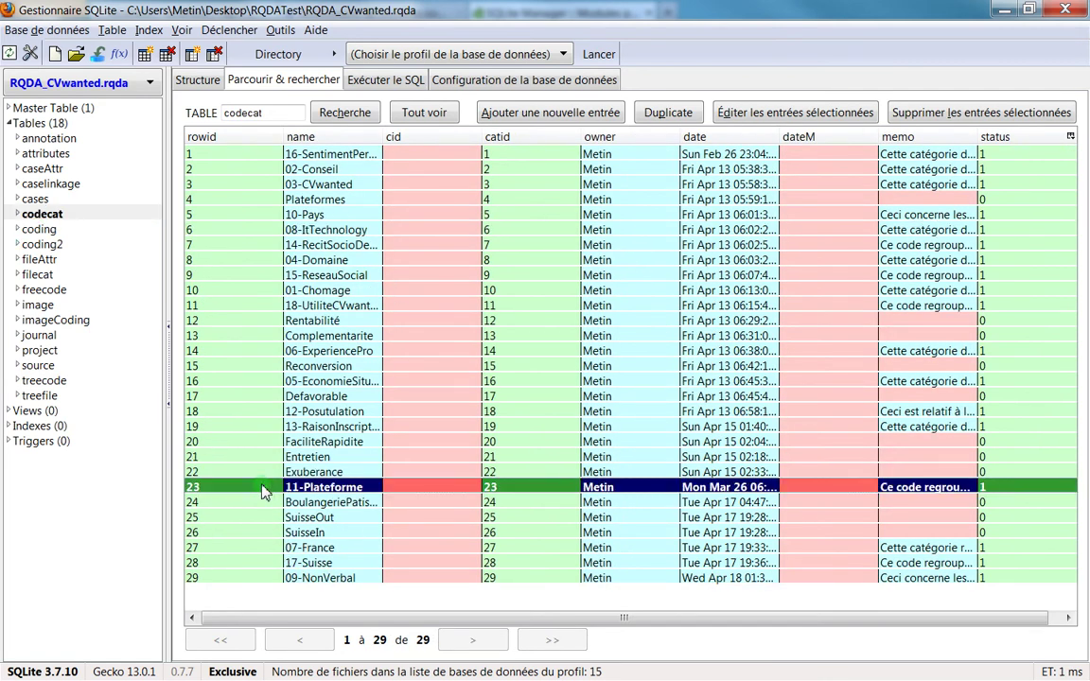
left_click(234, 565)
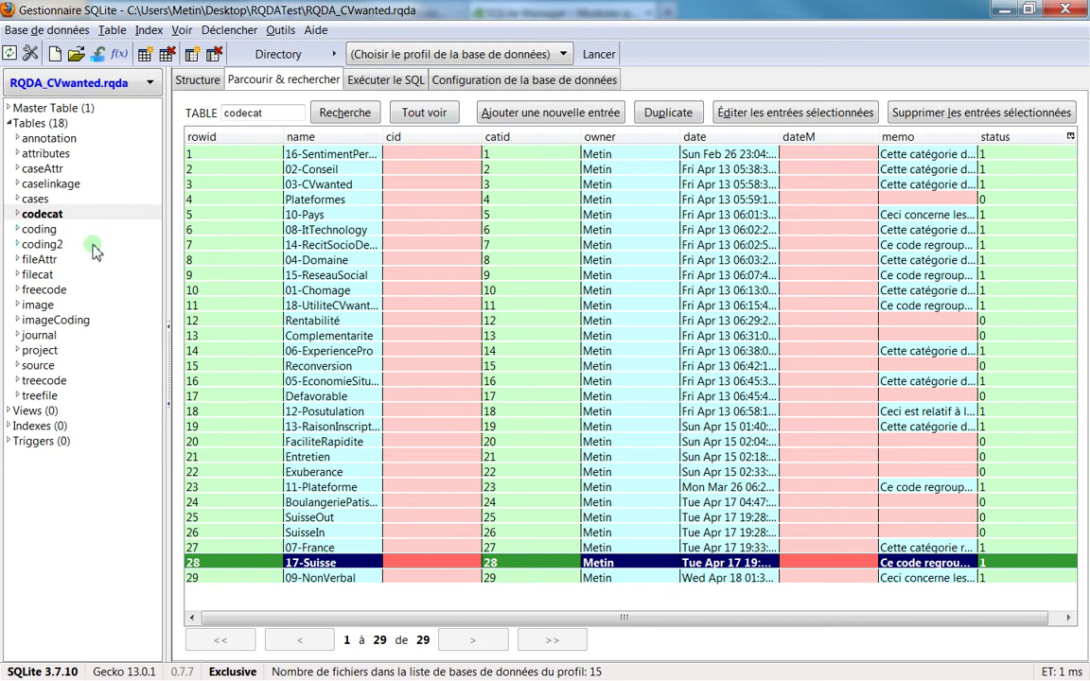
left_click(46, 380)
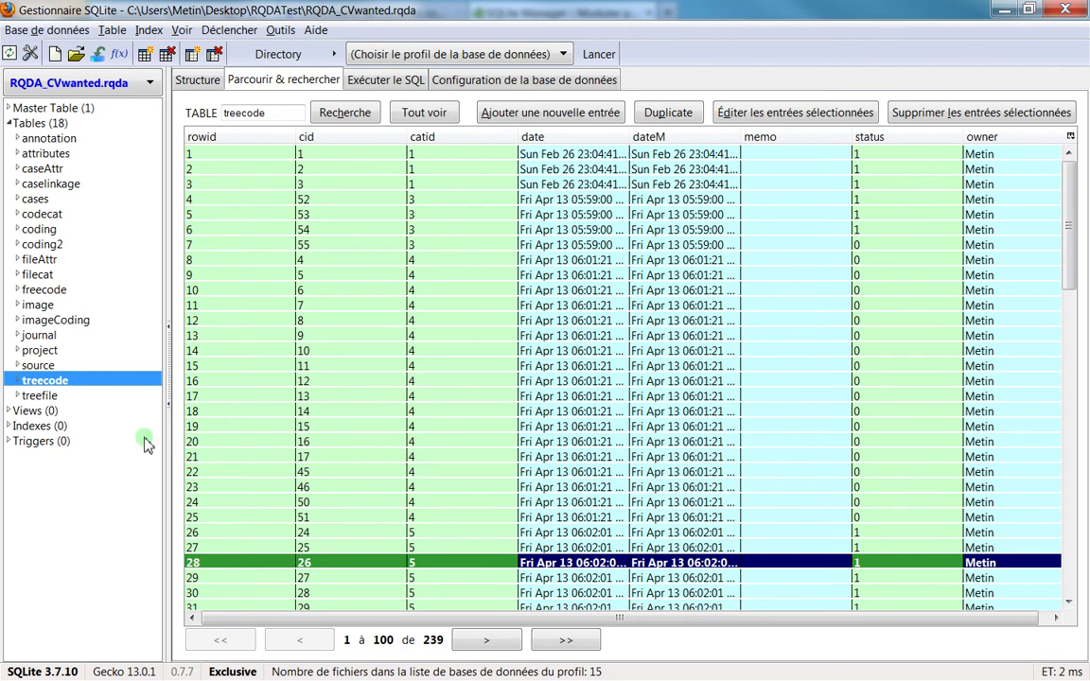
Open the treefile table, then switch to RQDA and list the files of the Suisse file category
left_click(57, 398)
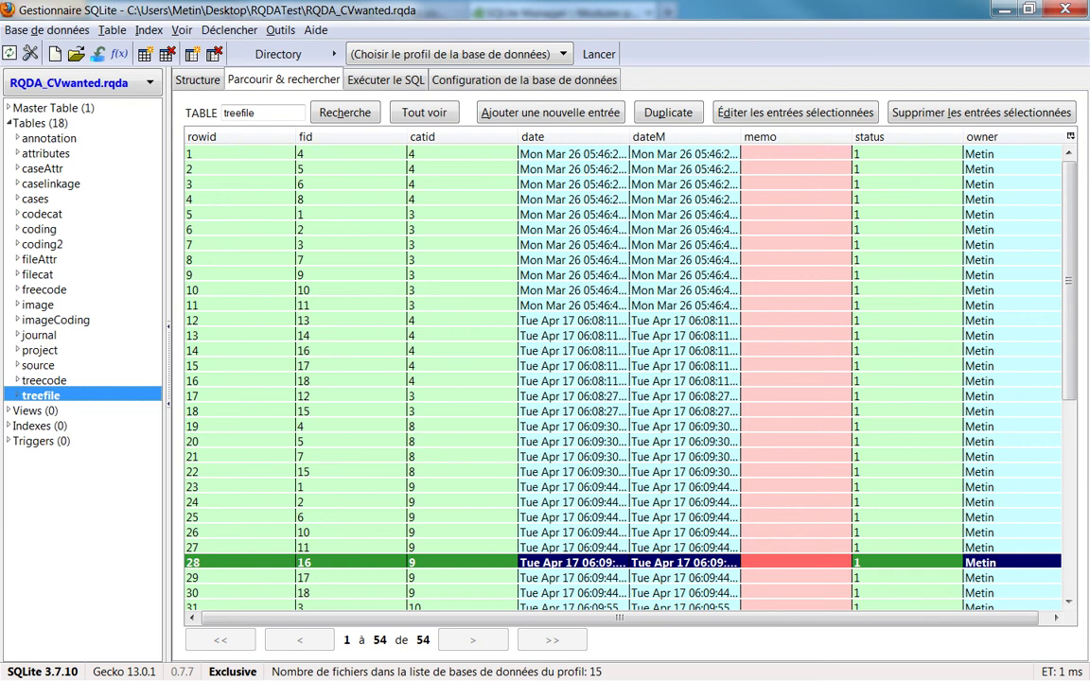
key("alt+Tab")
left_click_drag(400, 60, 444, 48)
left_click(666, 341)
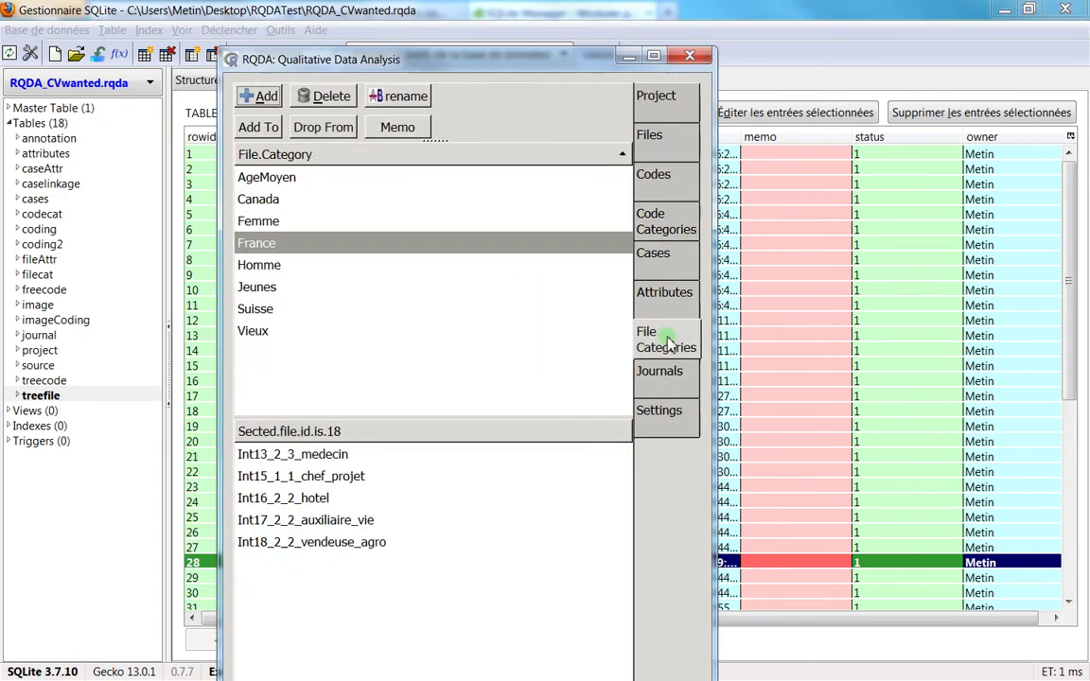
left_click(294, 309)
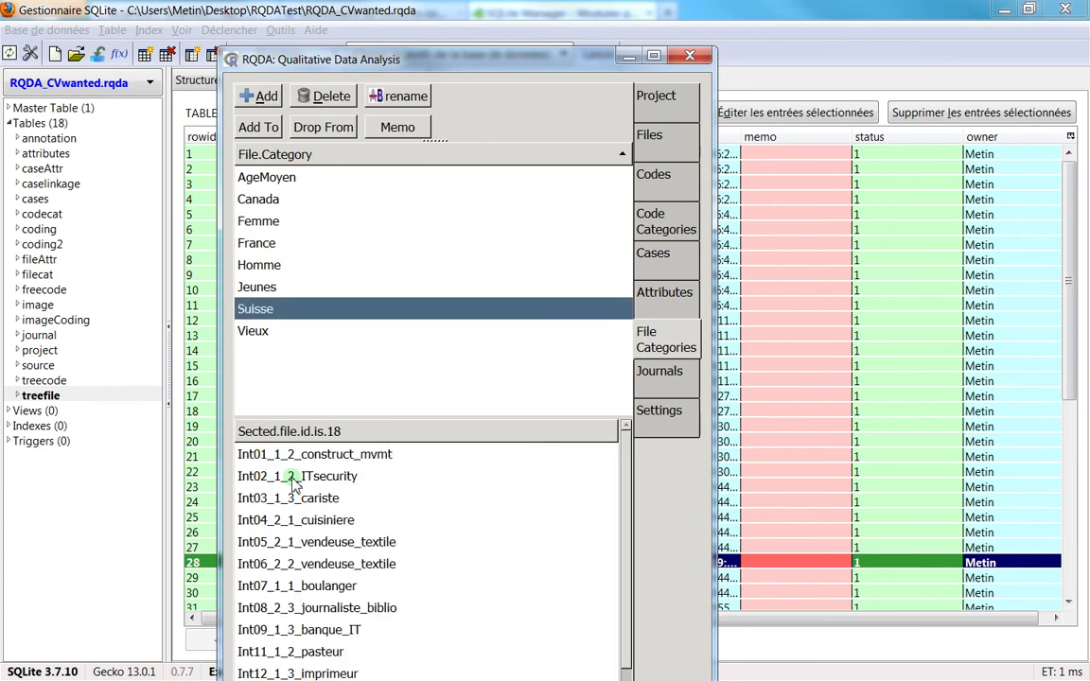
left_click(292, 459)
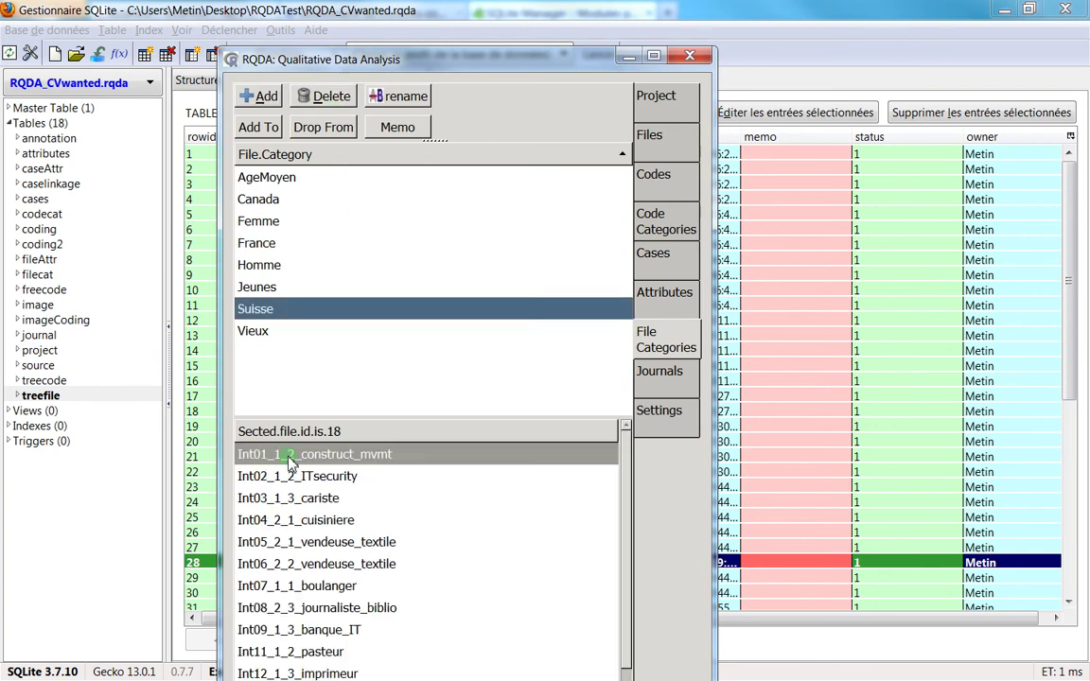
Check the ids of Suisse files Int05_2_1_vendeuse_textile and Int04_2_1_cuisiniere, then move the RQDA window aside to uncover the treefile table
scroll(288, 459, "down", 1)
left_click(348, 550)
left_click(351, 533)
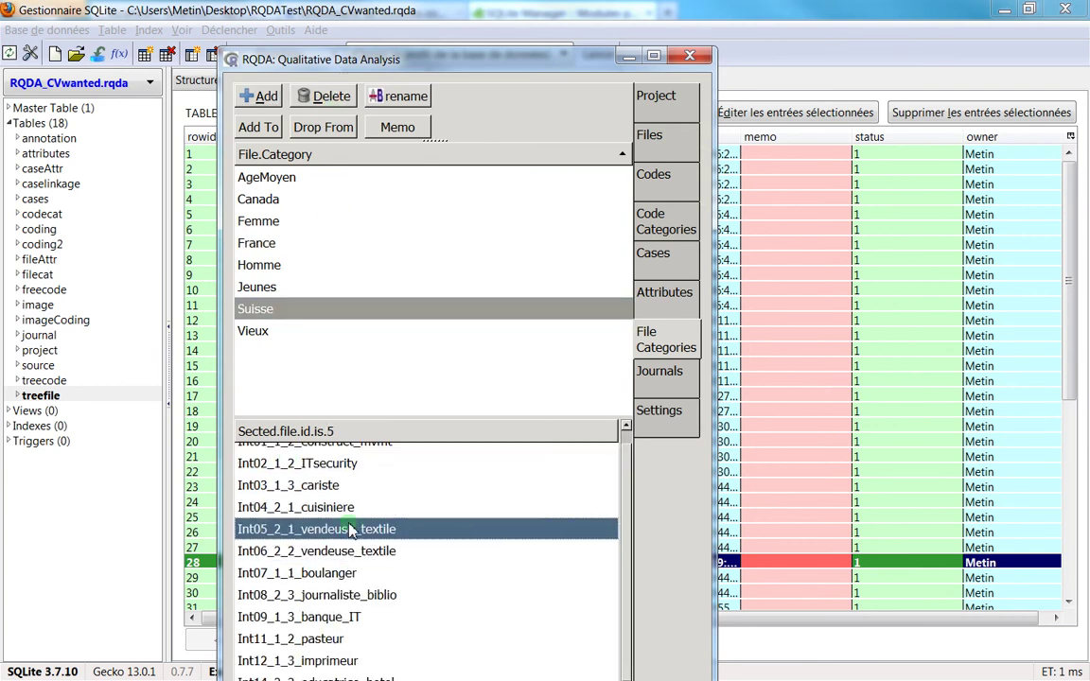
key("Up")
key("Up")
key("Up")
key("Up")
left_click(355, 527)
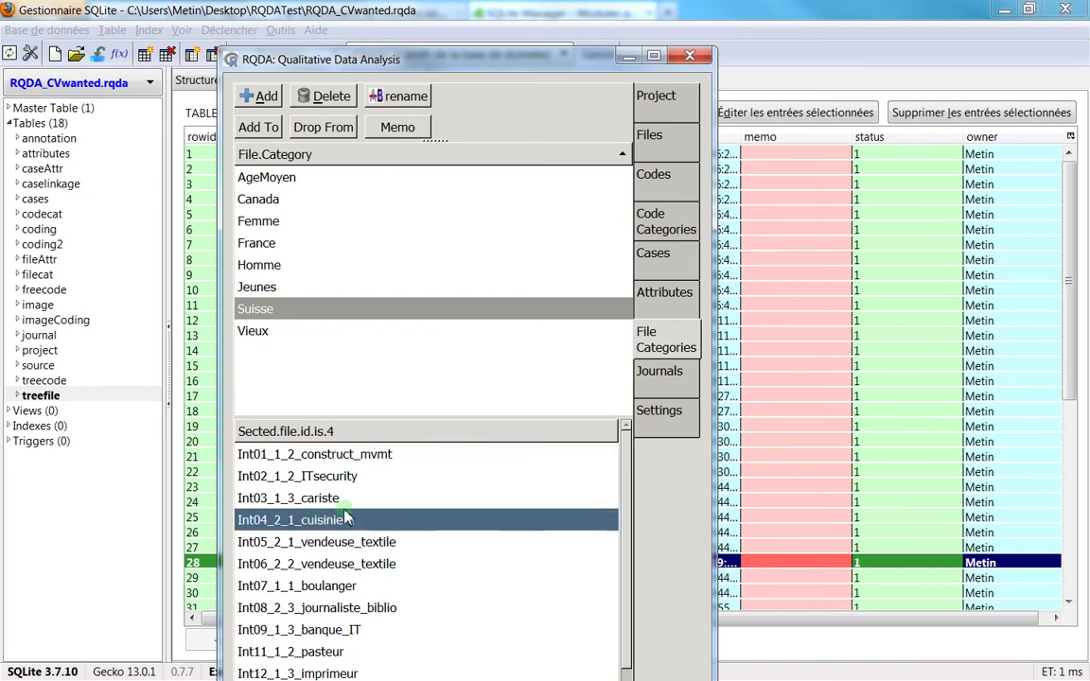
left_click_drag(361, 66, 0, 42)
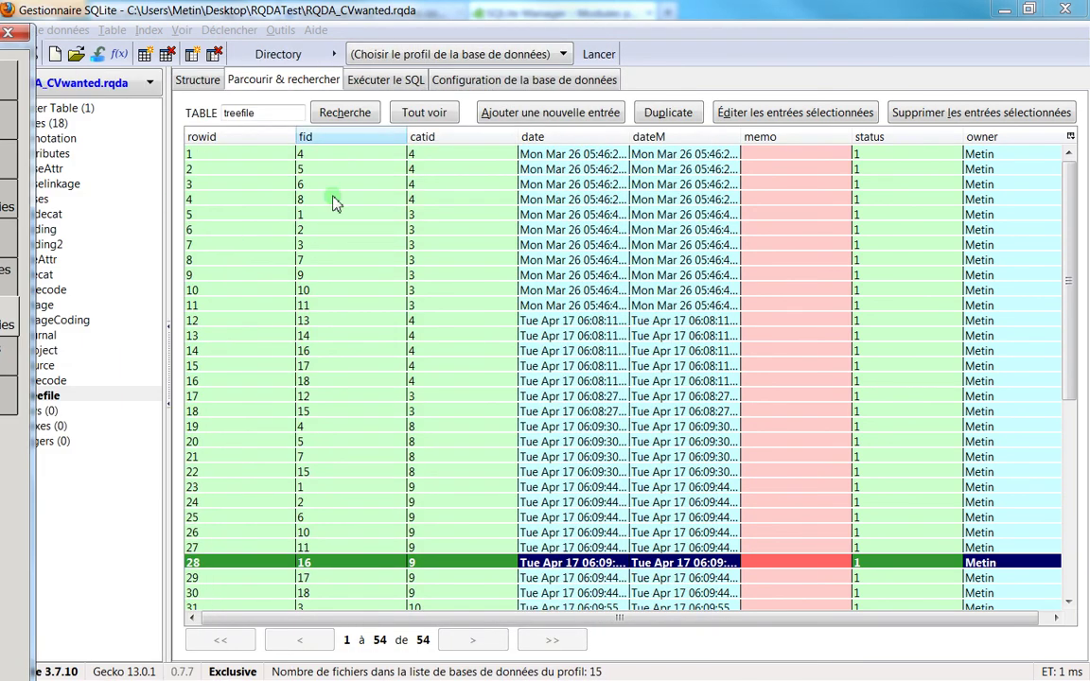
Sort the treefile table by fid and compare the catid values of rows 5 and 43, which share fid 1
left_click(331, 137)
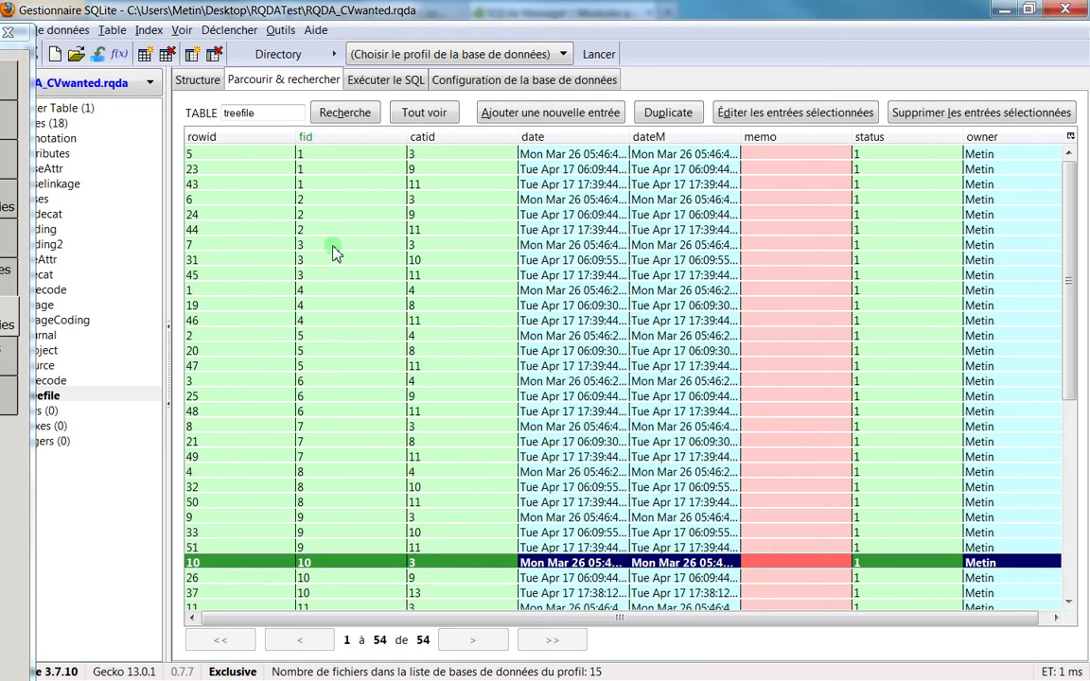
scroll(333, 264, "down", 9)
scroll(333, 265, "up", 9)
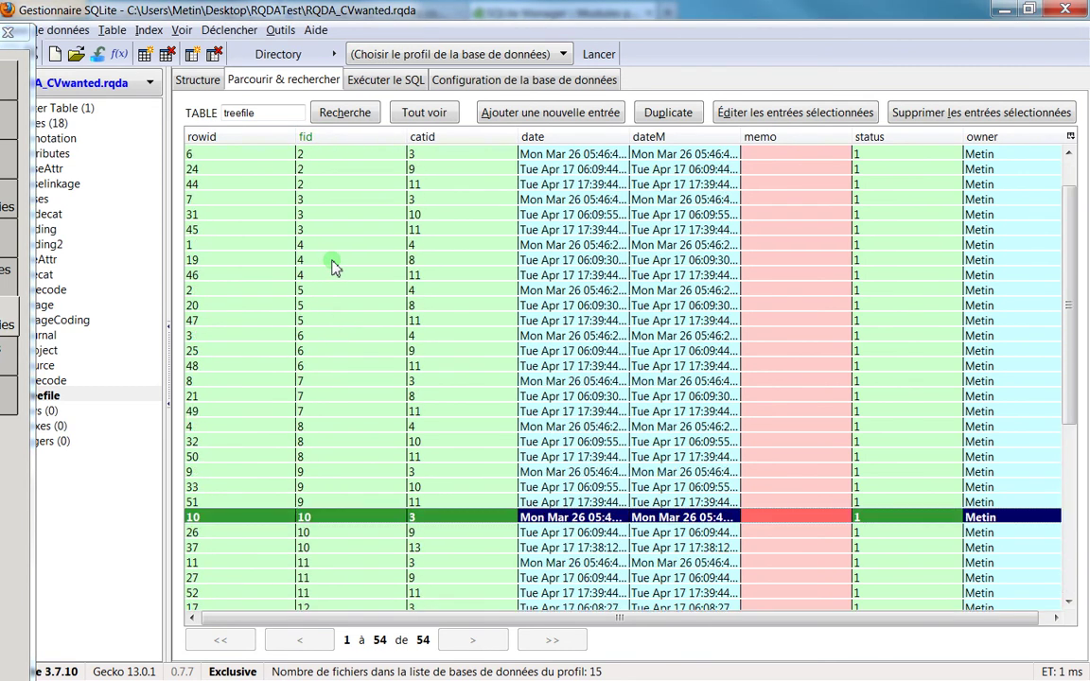
left_click(312, 155)
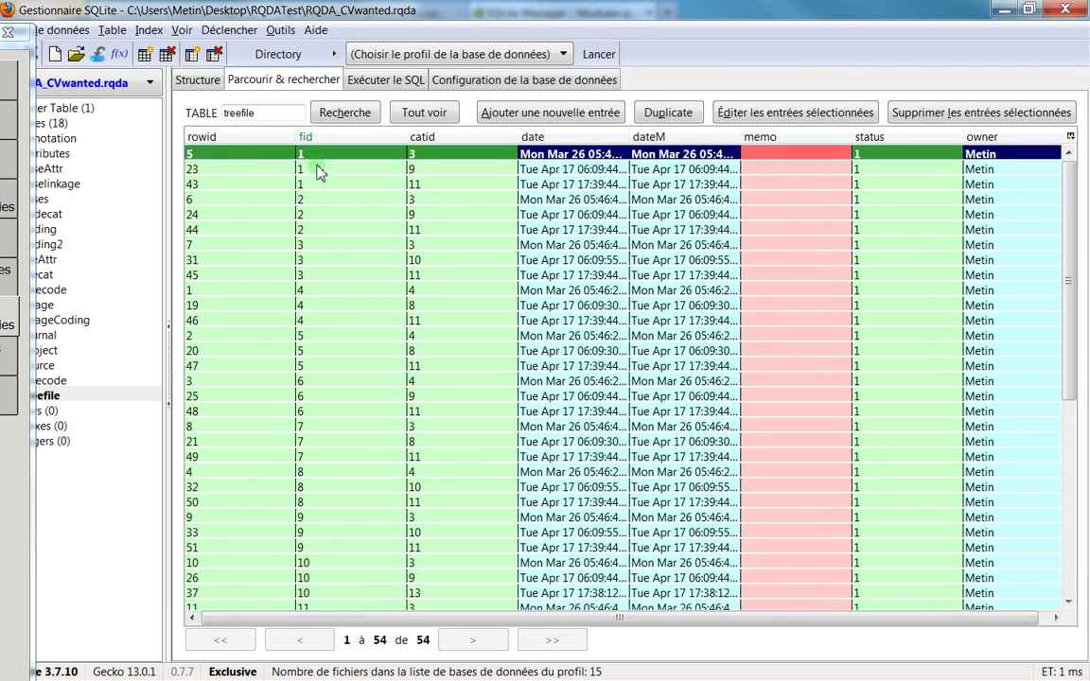
left_click(319, 187)
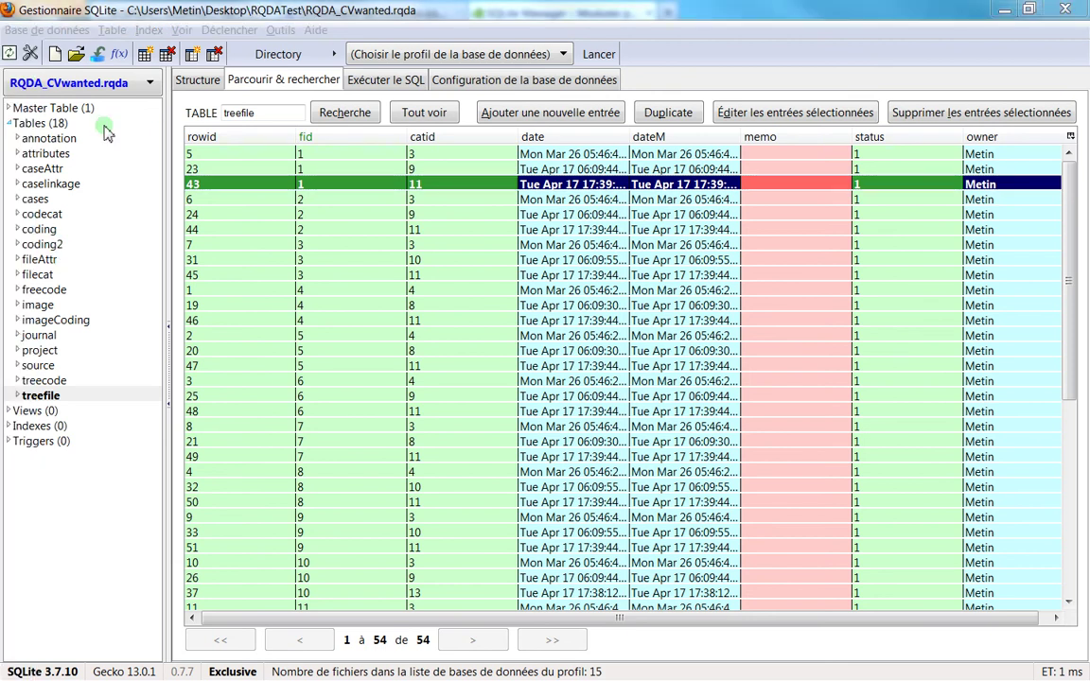
Look up the category with catid 11 in the filecat table, then return to the treefile table
left_click(43, 274)
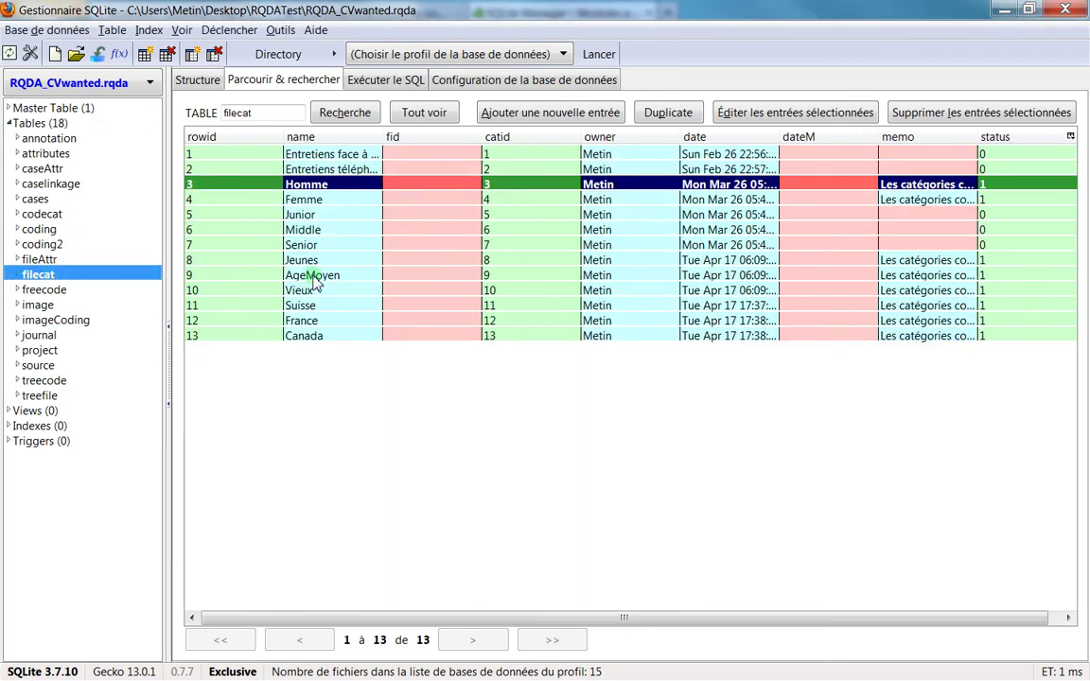
left_click(283, 308)
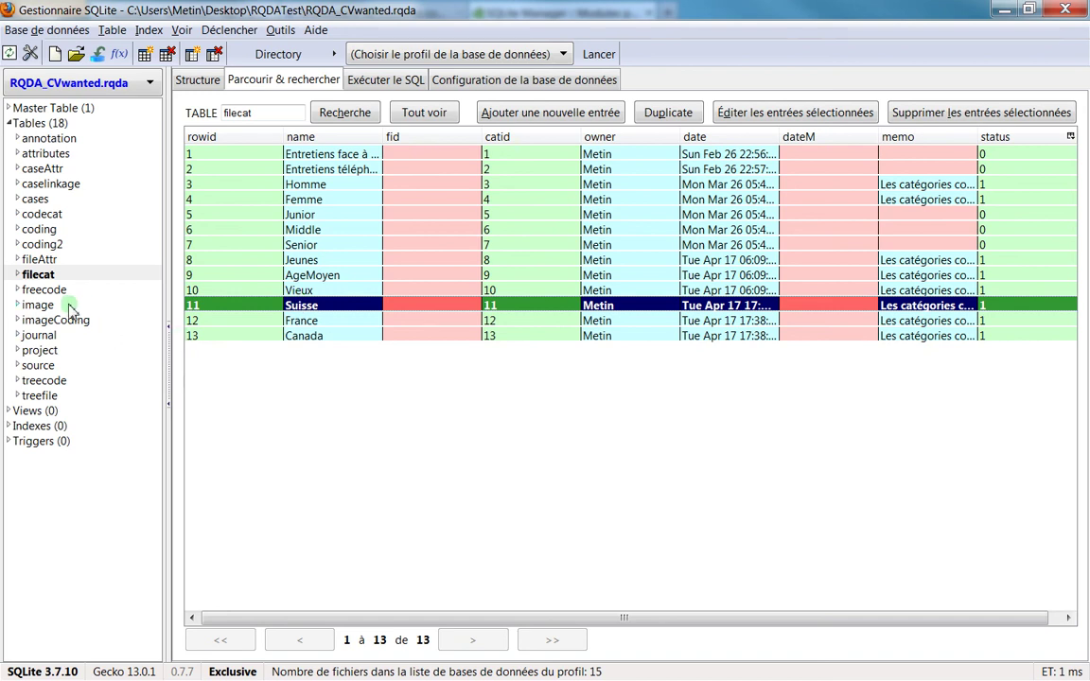
left_click(41, 395)
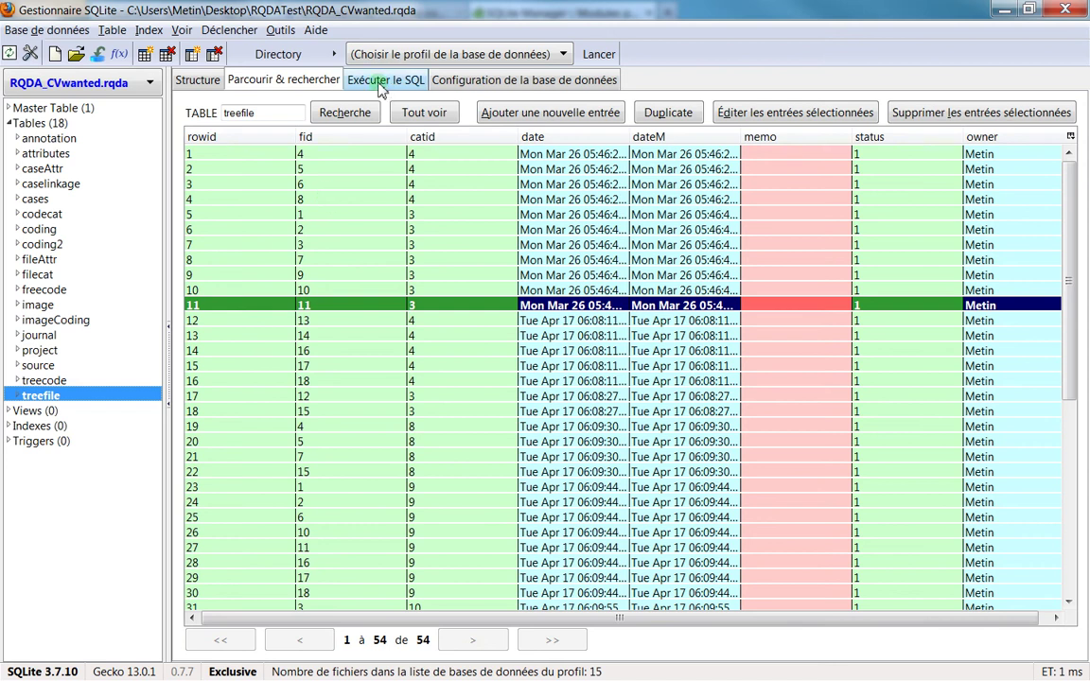
Glance at the database configuration, then return to browsing and open the freecode, coding and coding2 tables
left_click(458, 81)
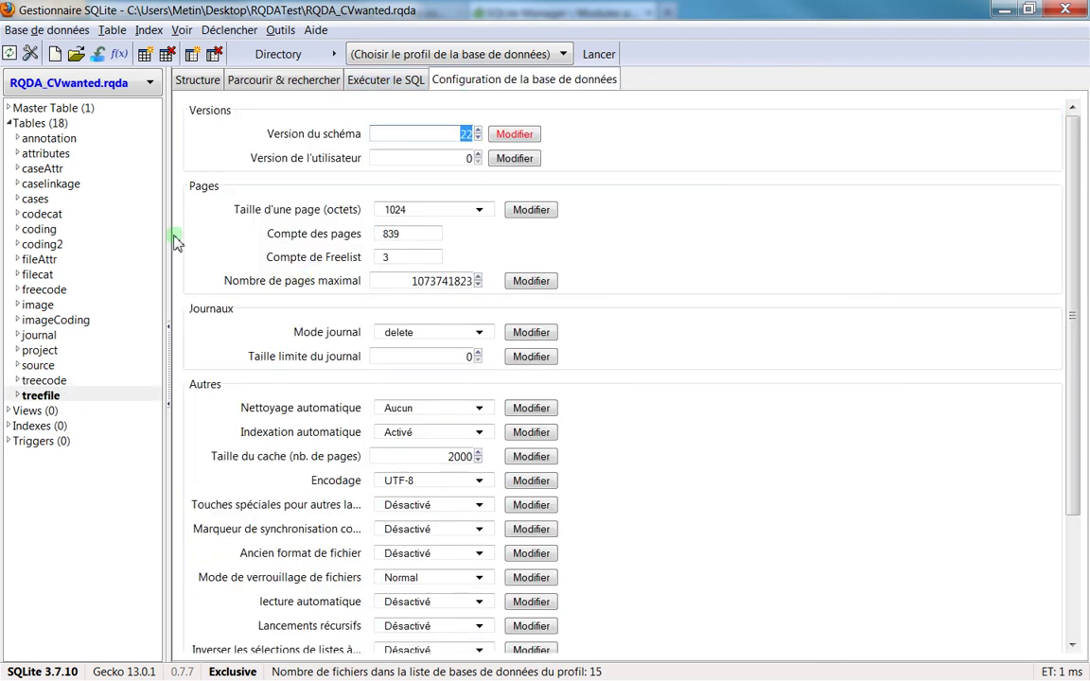
left_click(299, 83)
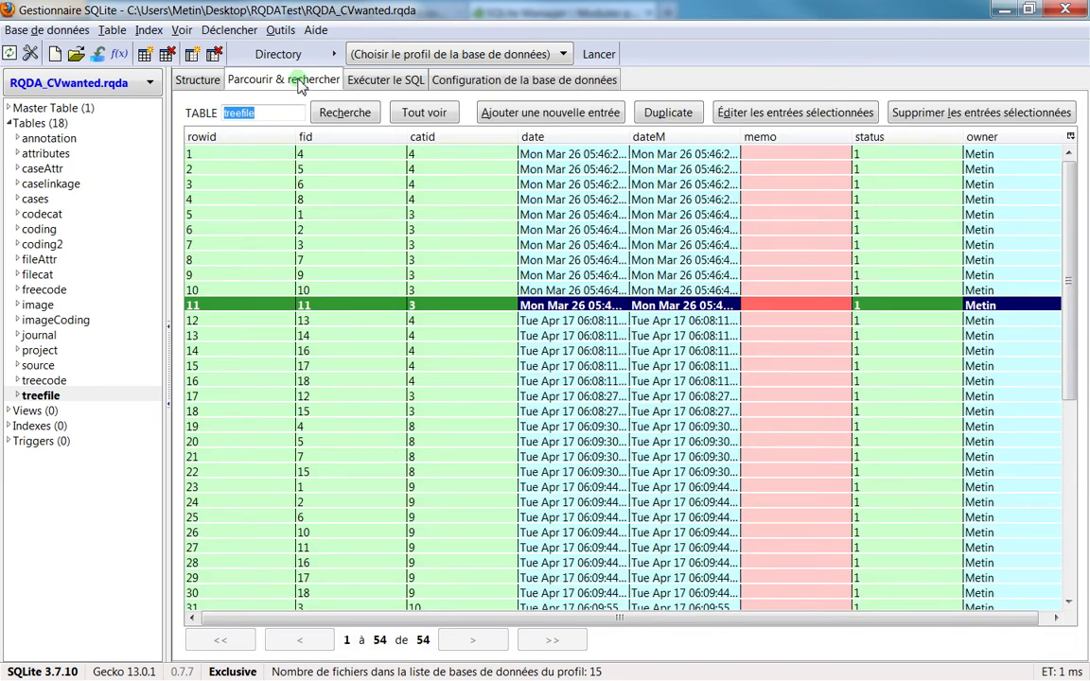
key("j")
left_click(52, 291)
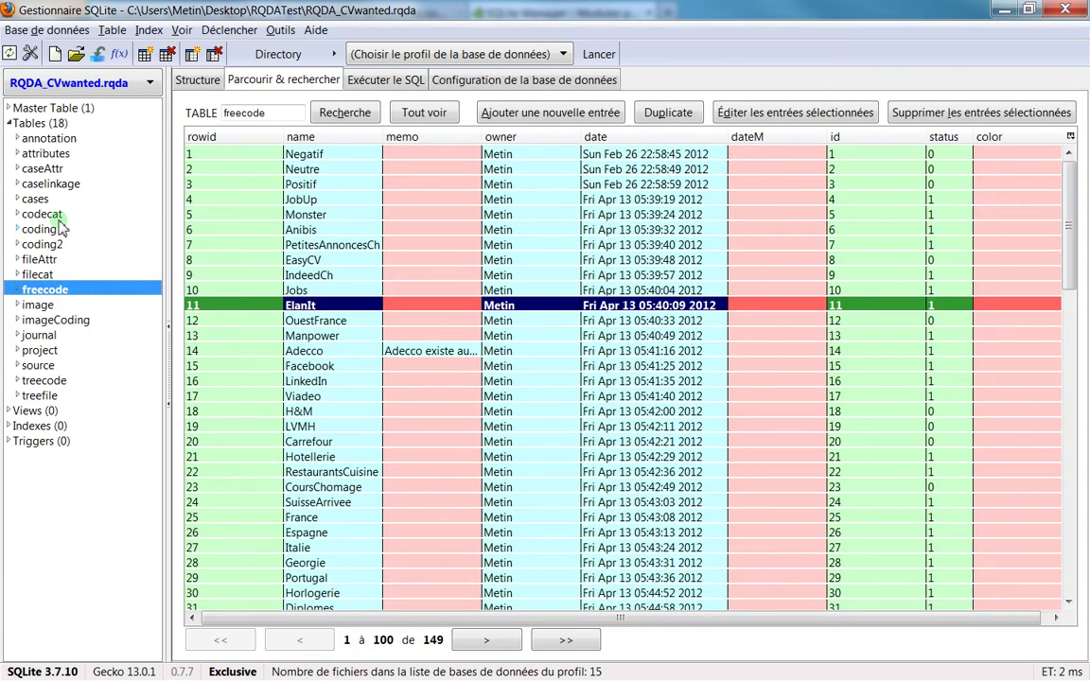
left_click(40, 229)
left_click(43, 245)
Examine the database configuration settings, including the available encoding options, without changing any of them
left_click(438, 81)
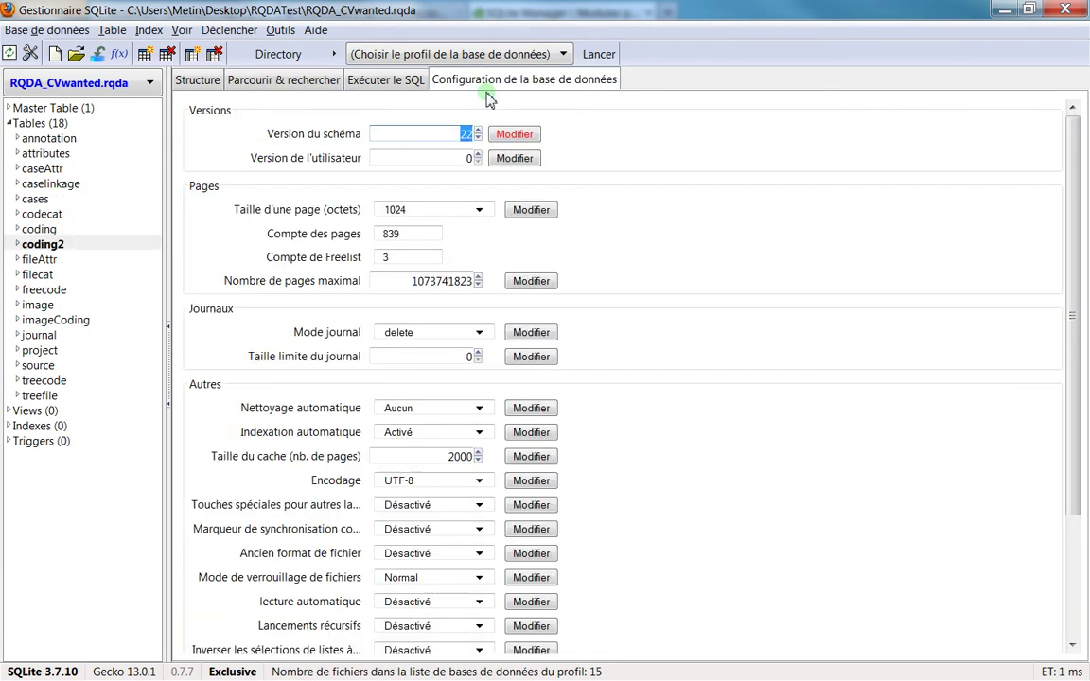
left_click(38, 290)
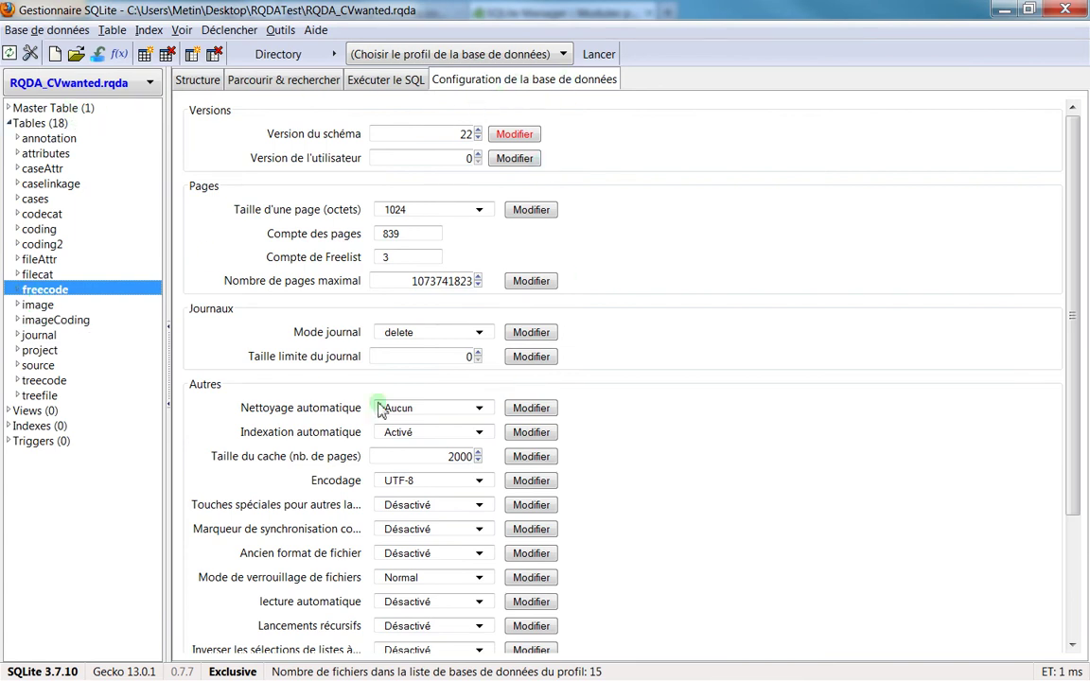
scroll(605, 442, "down", 3)
scroll(606, 442, "up", 3)
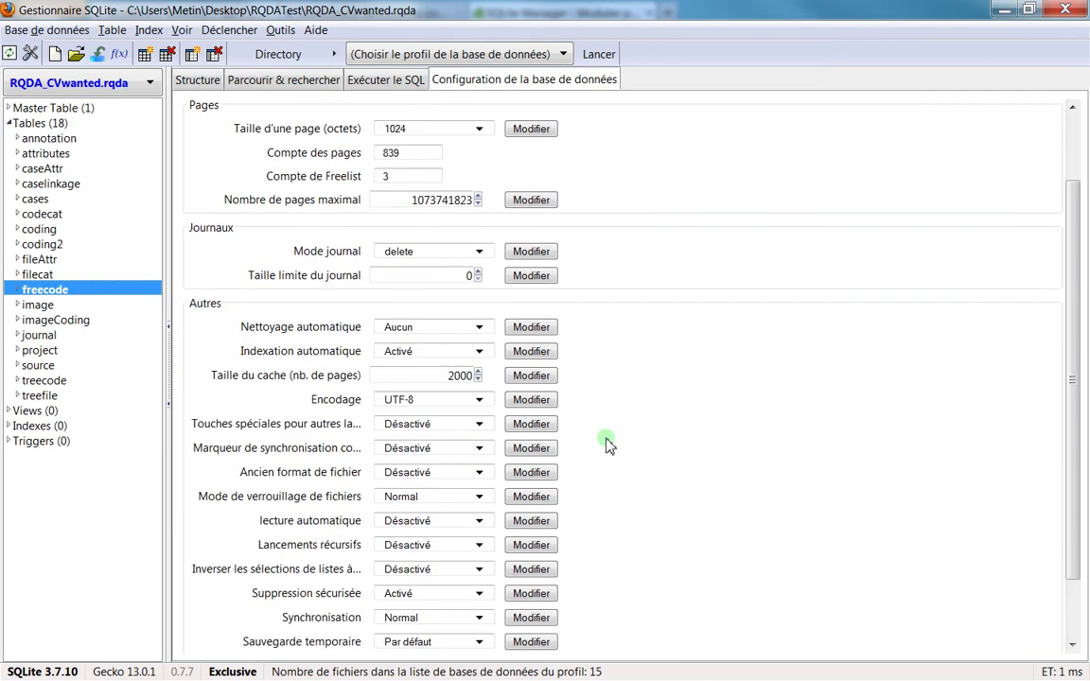
scroll(382, 452, "down", 3)
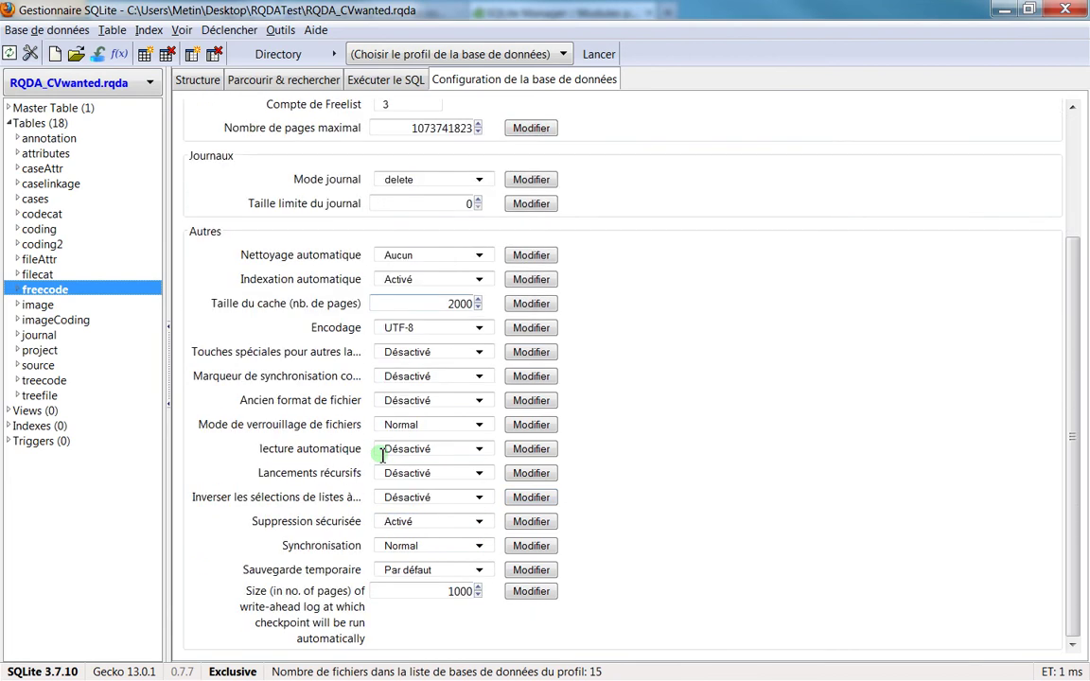
left_click(481, 328)
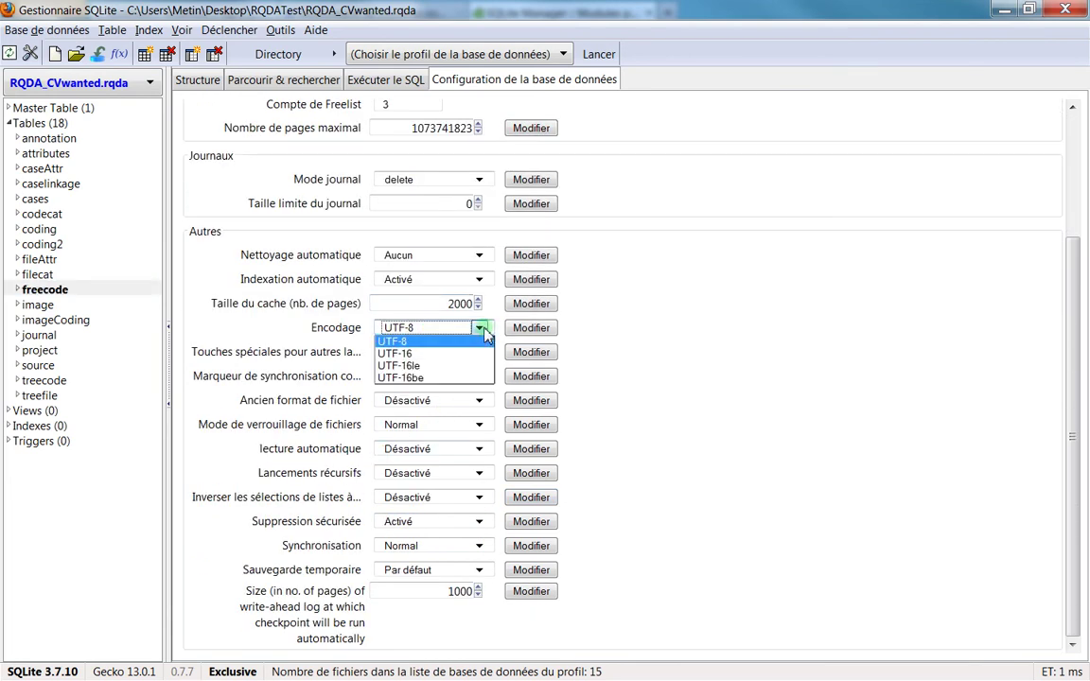
left_click(483, 330)
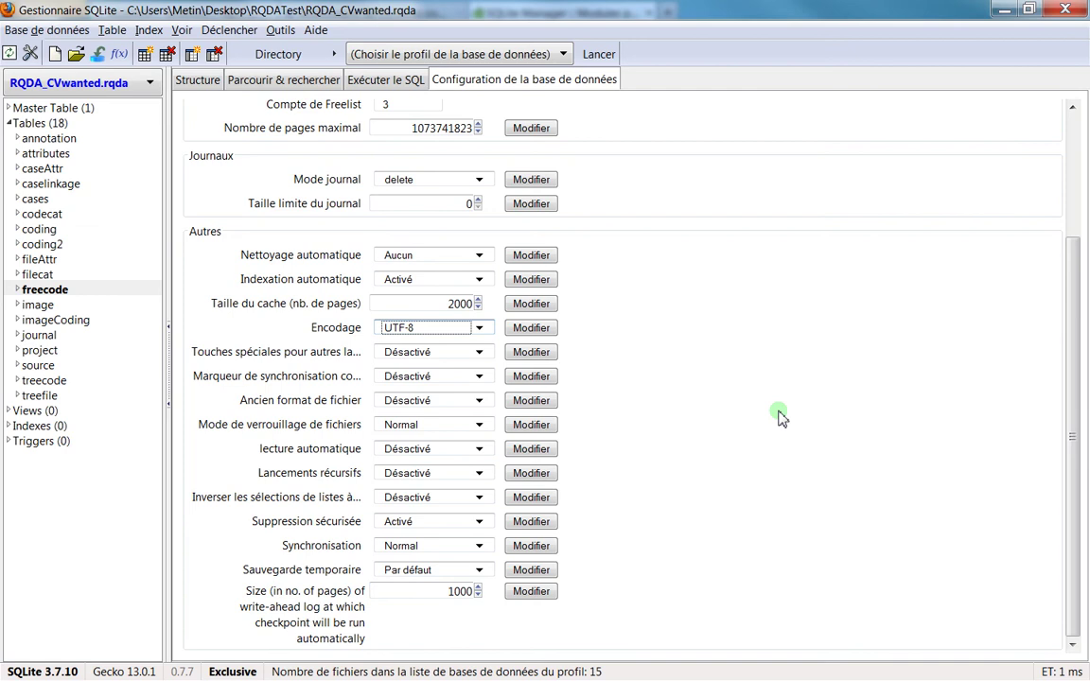
scroll(743, 402, "up", 3)
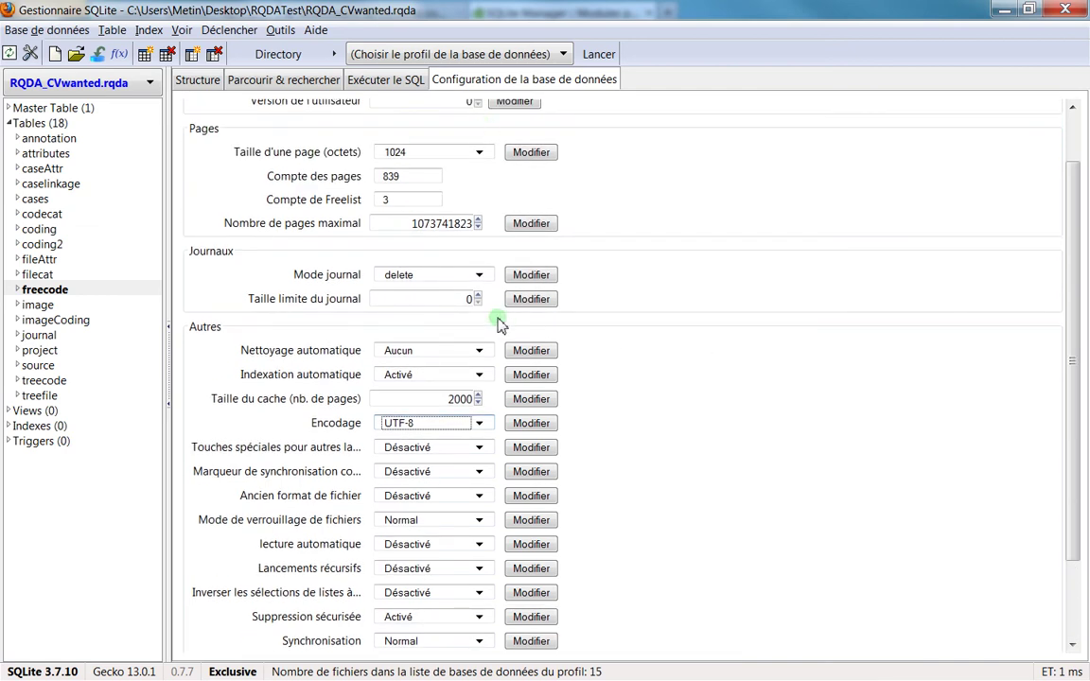
scroll(568, 268, "up", 2)
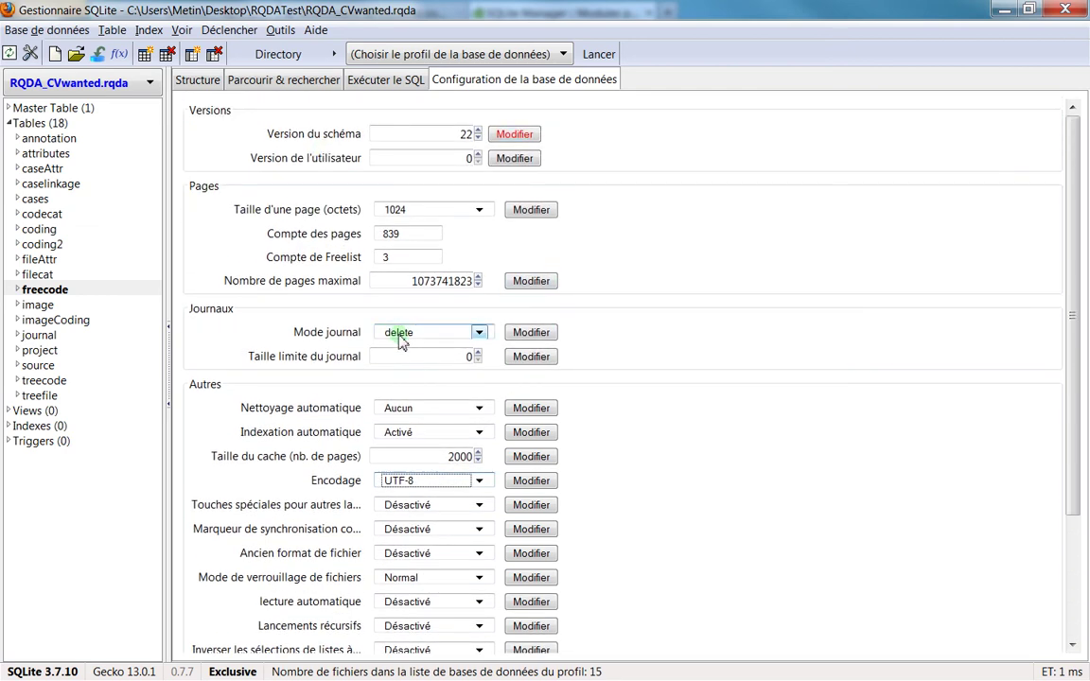
scroll(401, 340, "down", 5)
Open the SQL command editor and select the tablename placeholder in the default SELECT query
left_click(367, 79)
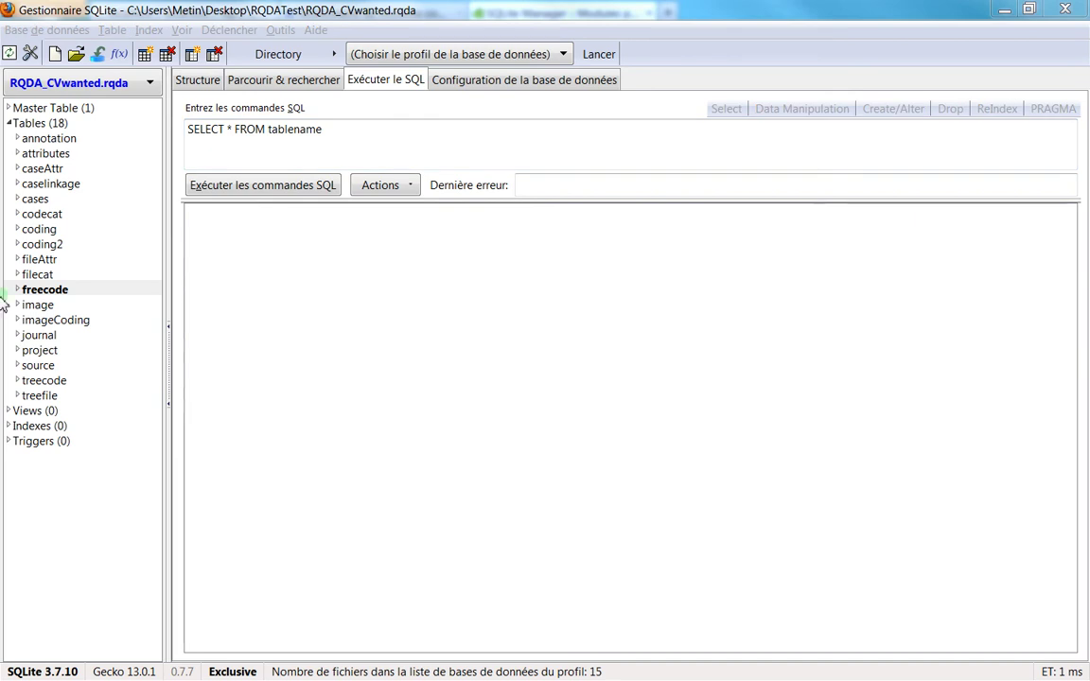
left_click(314, 149)
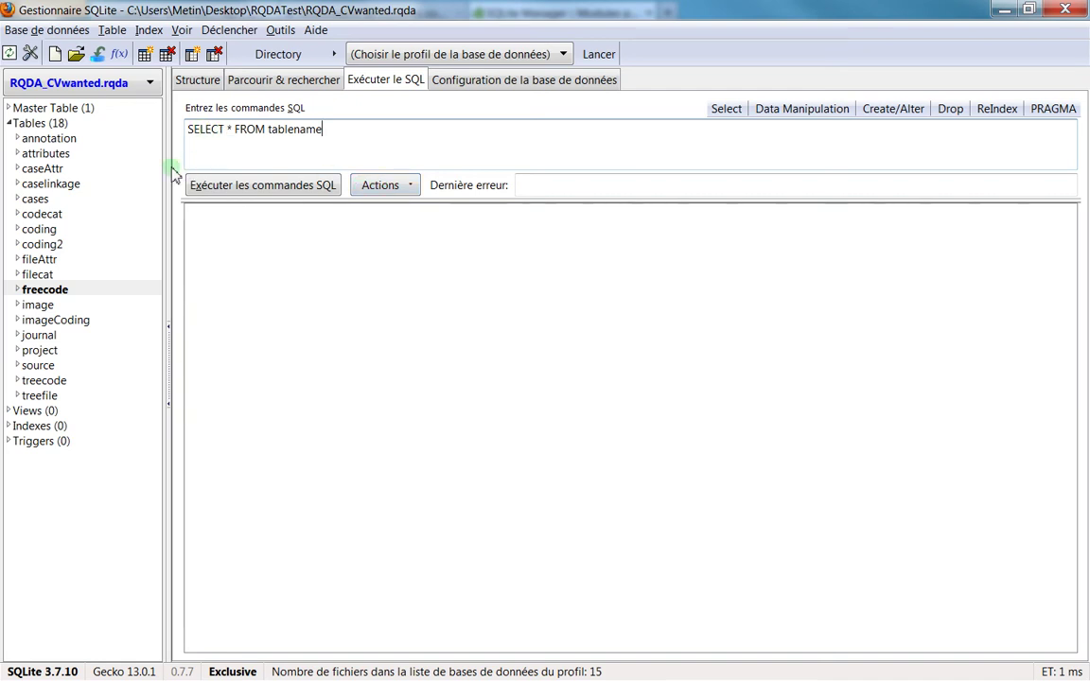
double_click(297, 132)
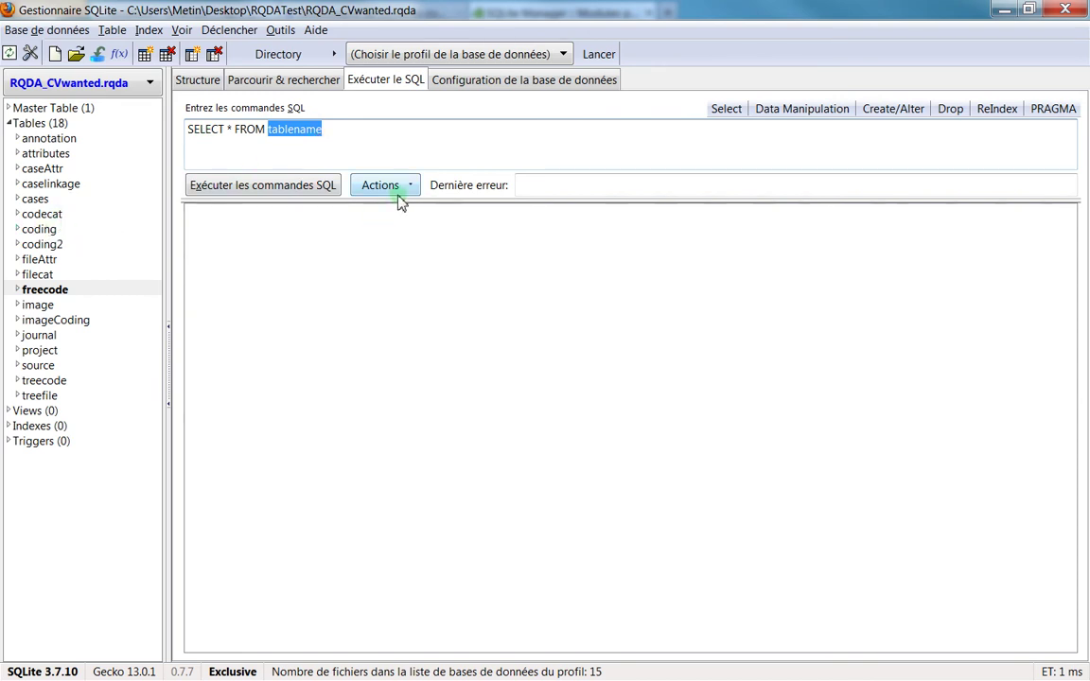
Run the query SELECT * FROM coding and look through the returned rows
type("coding")
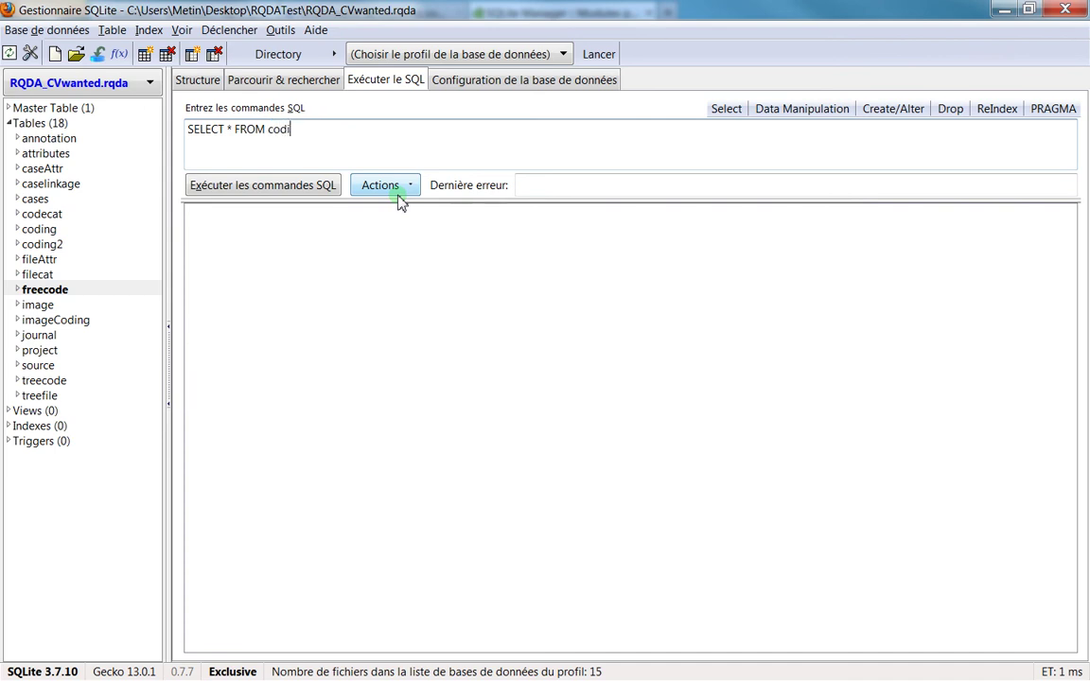
left_click(274, 184)
scroll(469, 312, "down", 20)
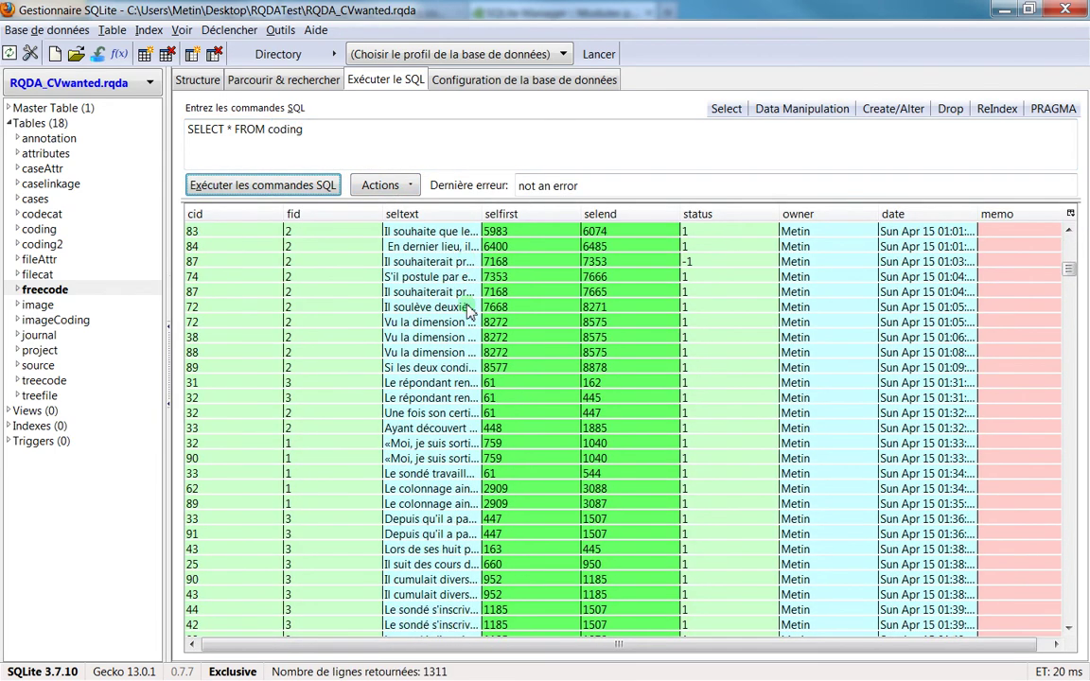
scroll(469, 313, "down", 10)
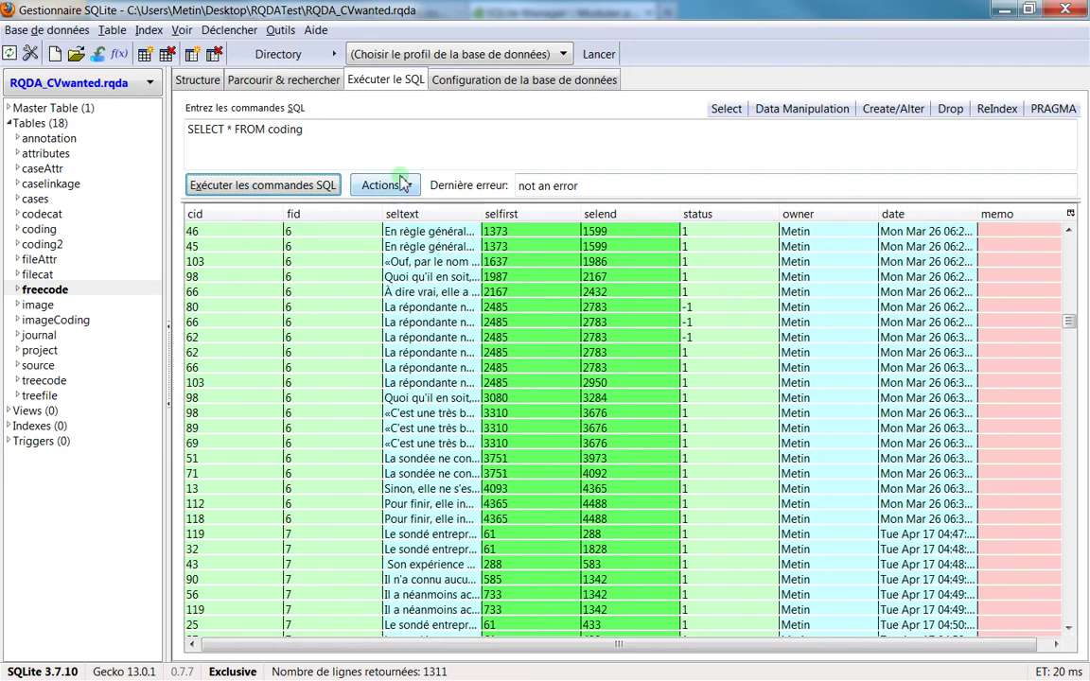
Replace the table name with freecode and run SELECT * FROM freecode
double_click(288, 129)
type("fr")
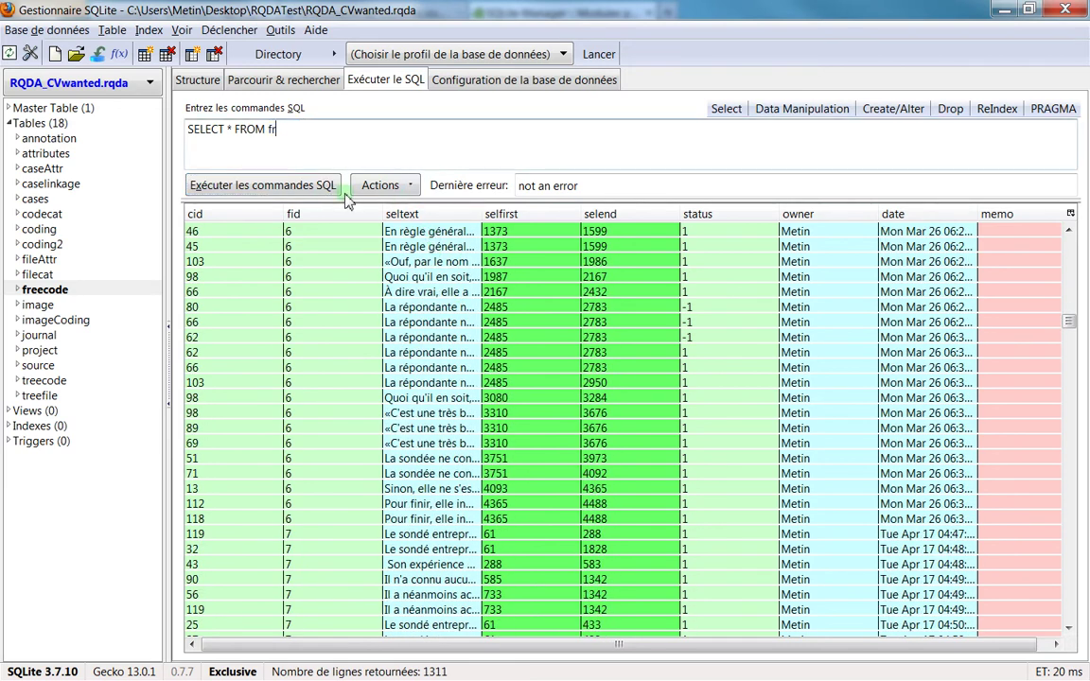
type("eecode")
left_click(316, 189)
scroll(416, 383, "up", 20)
Append LIMIT 0,5 to the freecode query and run it
left_click(369, 123)
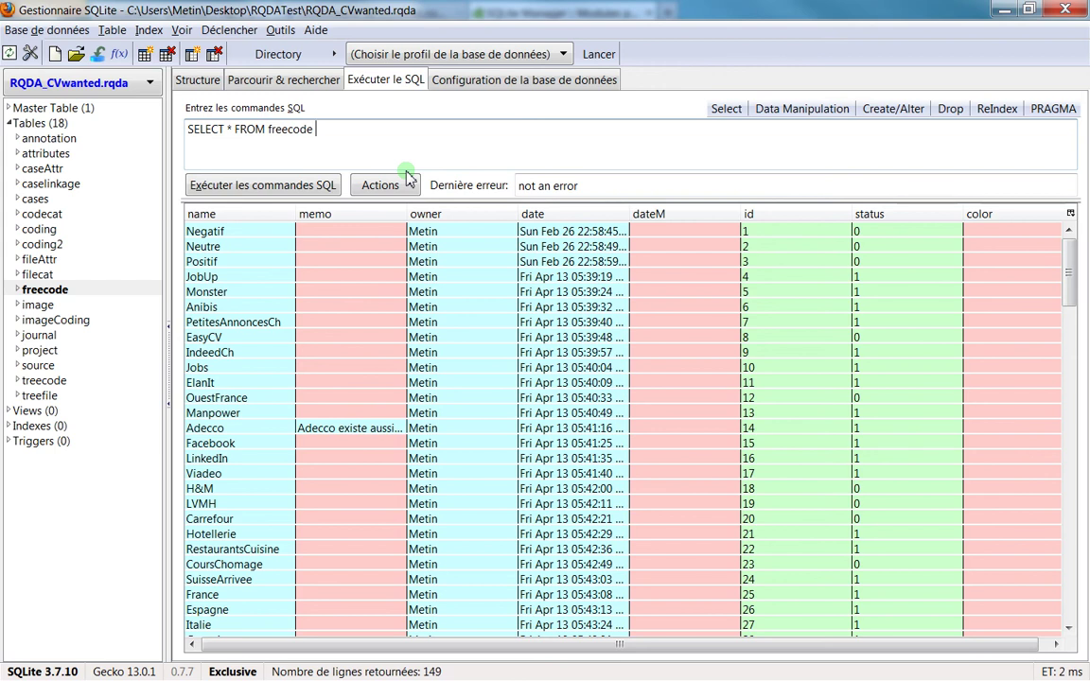
type("LIMIT 0,5")
left_click(301, 184)
Rerun the freecode query with LIMIT 0,15, and again with LIMIT 0,14
left_click(404, 148)
key("BackSpace")
type("15")
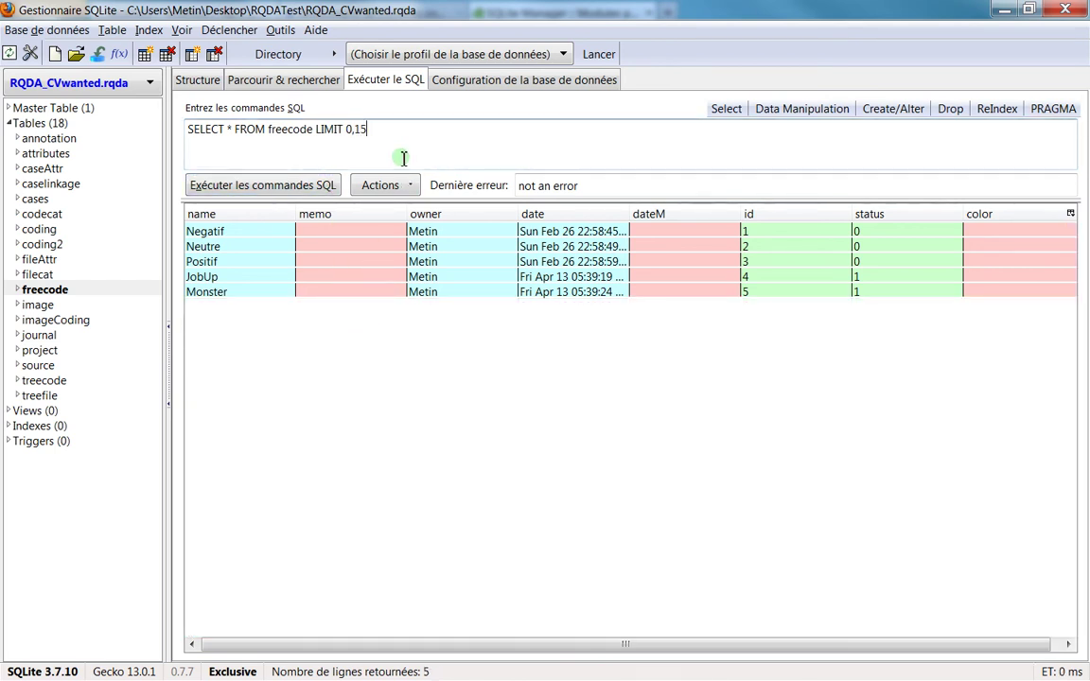
left_click(309, 184)
key("BackSpace")
type("4")
left_click(322, 187)
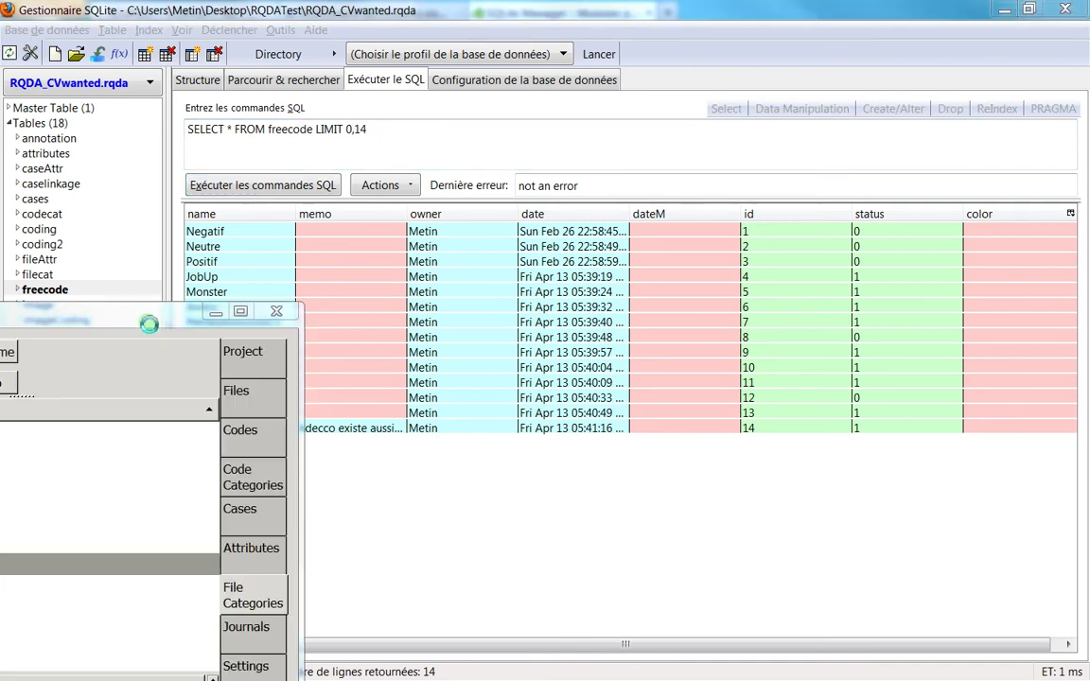
left_click_drag(156, 323, 416, 262)
left_click_drag(450, 92, 482, 89)
key("super+d")
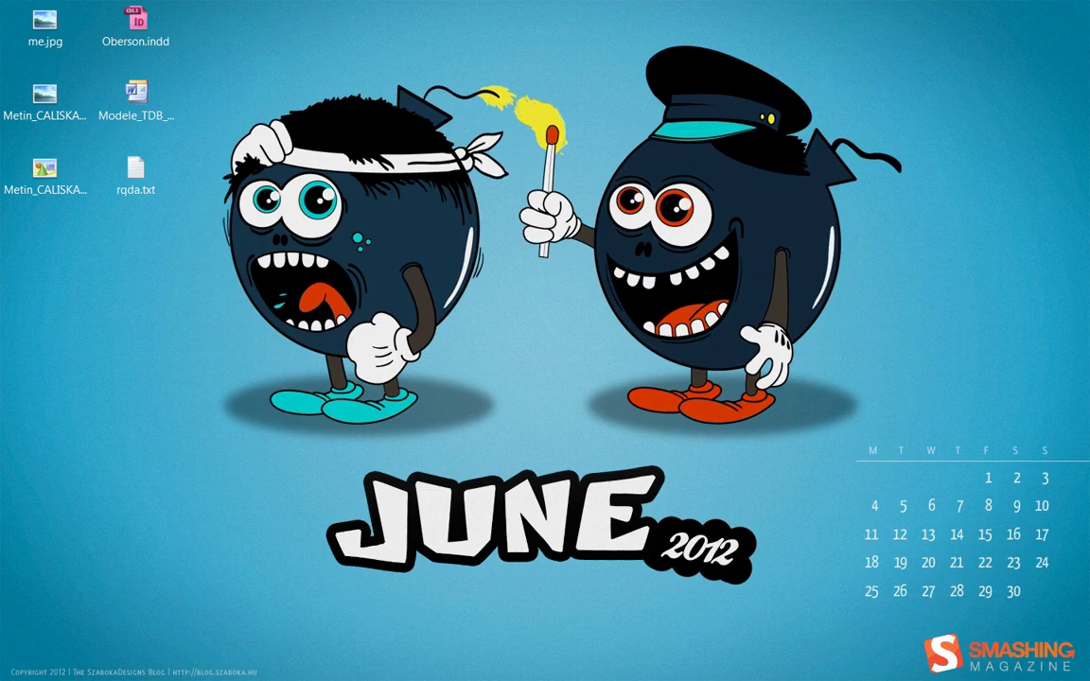
key("super+d")
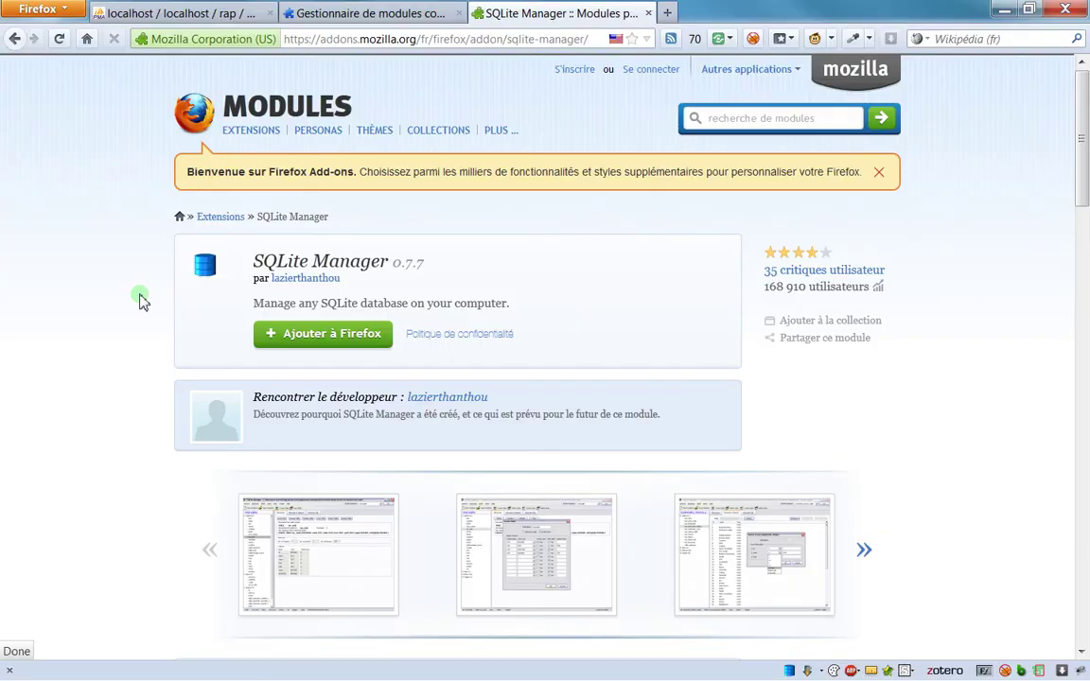
In a new Firefox tab, open Le Site du Zéro and its database tutorial "Administrez vos bases de données avec MySQL"
key("ctrl+t")
type("sit")
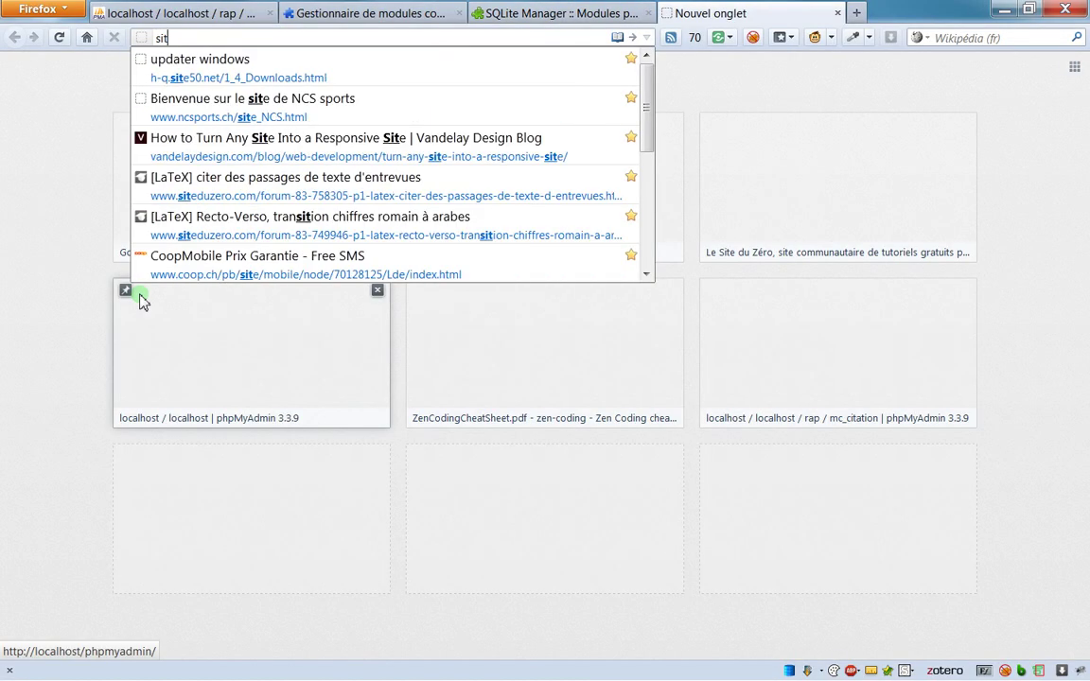
left_click(715, 200)
left_click(716, 200)
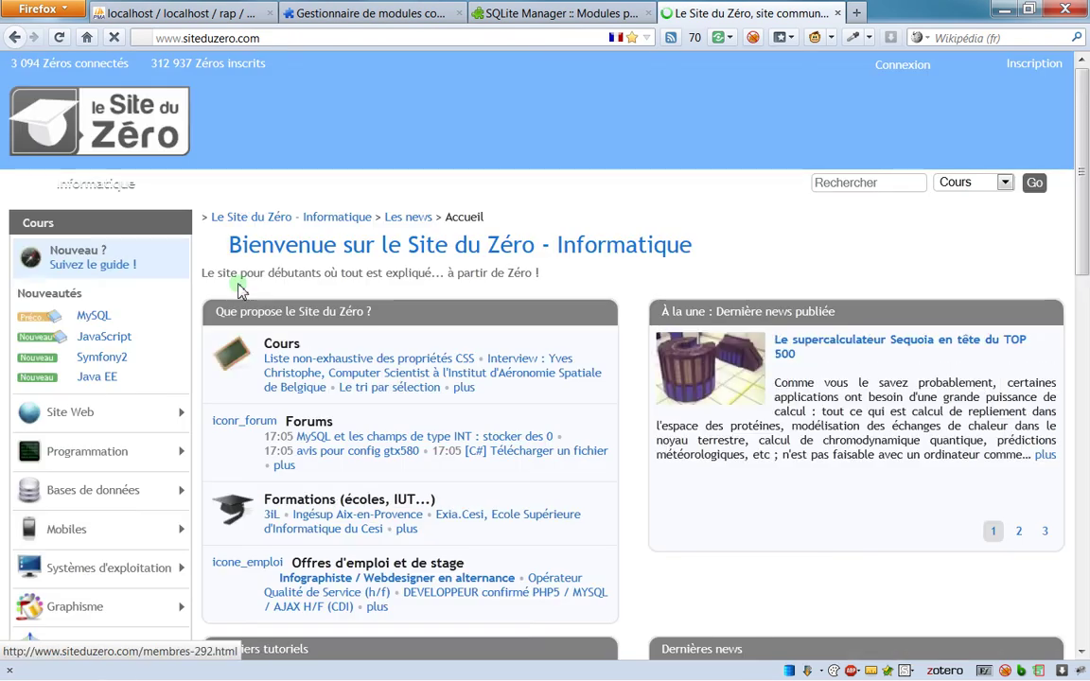
mouse_move(115, 492)
left_click(225, 490)
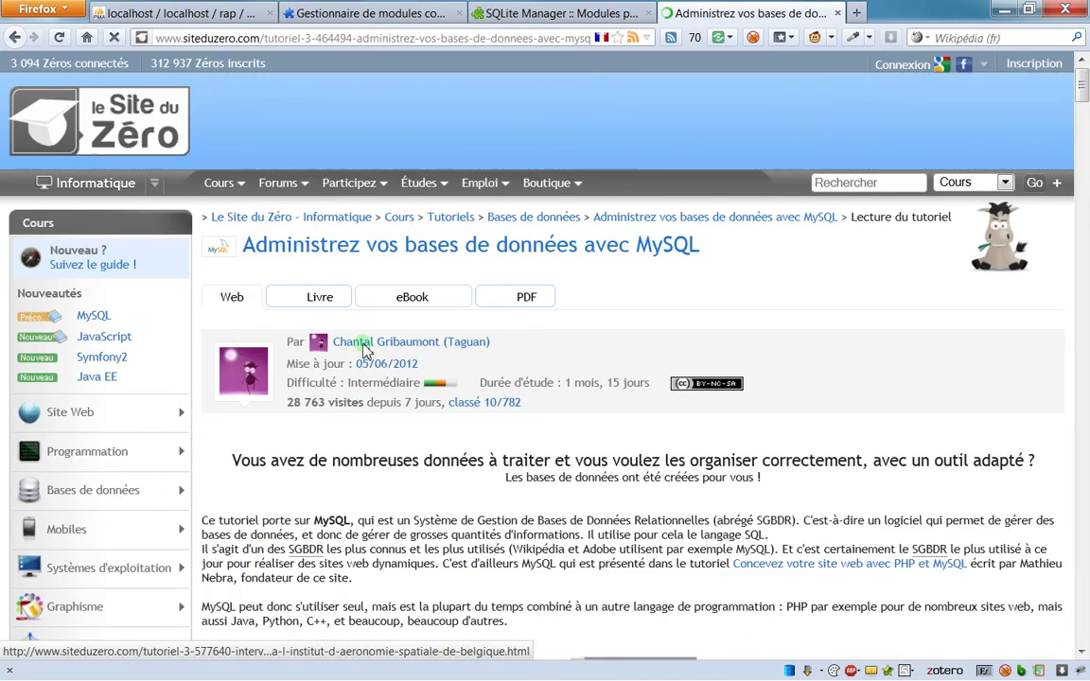
Skim the parts and chapters in the MySQL tutorial's table of contents
scroll(379, 369, "down", 20)
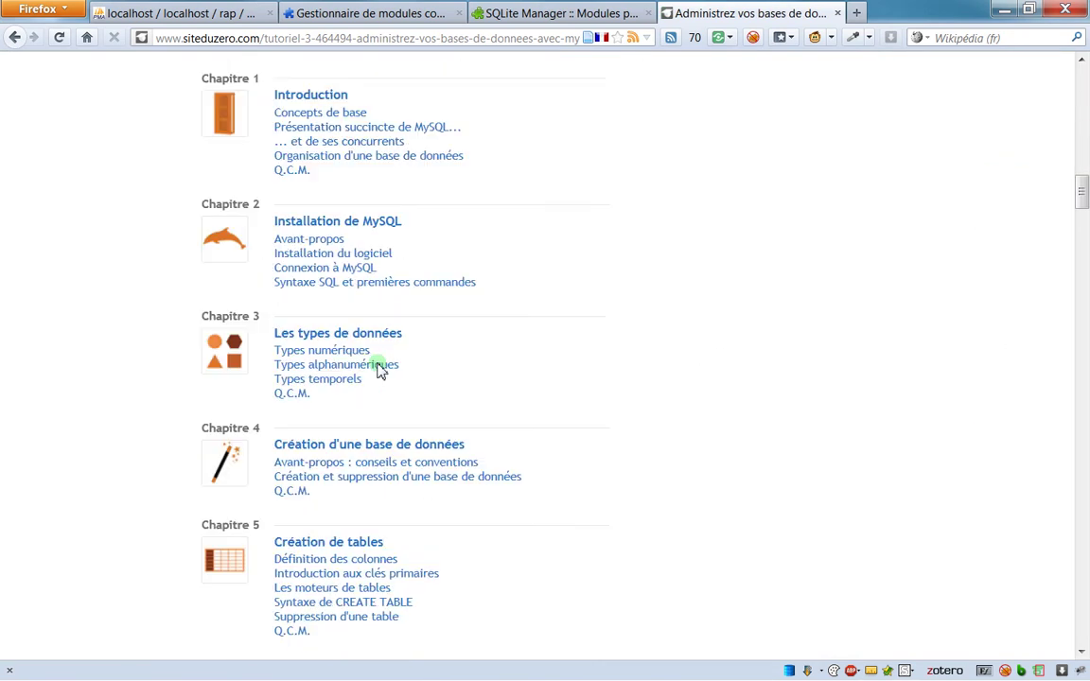
scroll(378, 369, "down", 20)
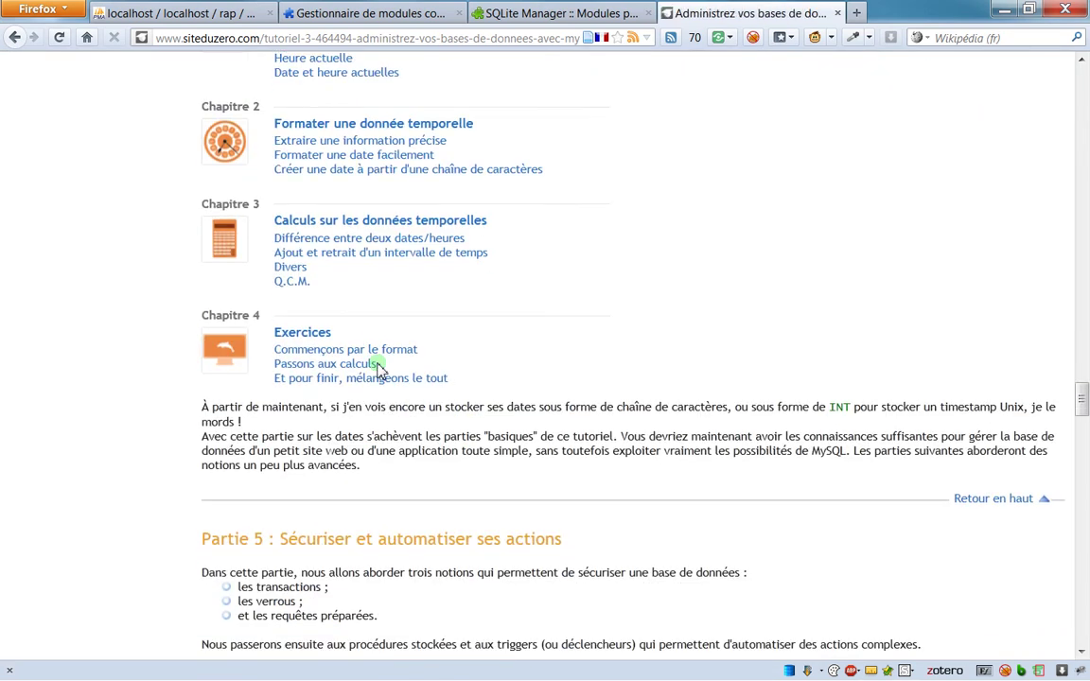
scroll(379, 368, "up", 2)
scroll(288, 367, "down", 15)
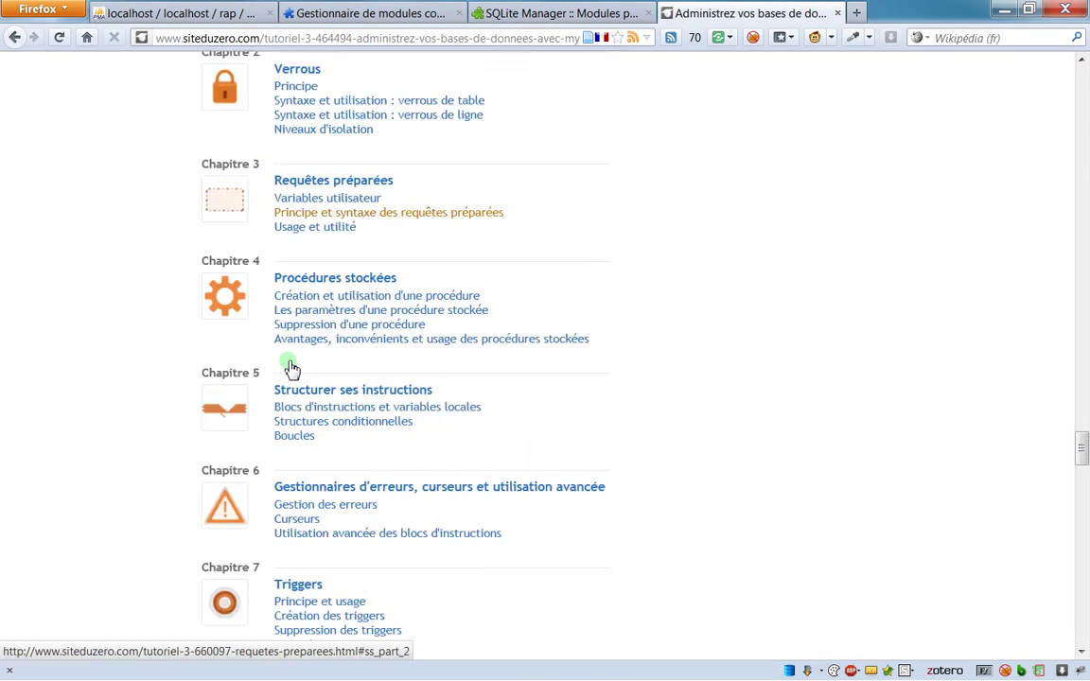
scroll(291, 368, "down", 20)
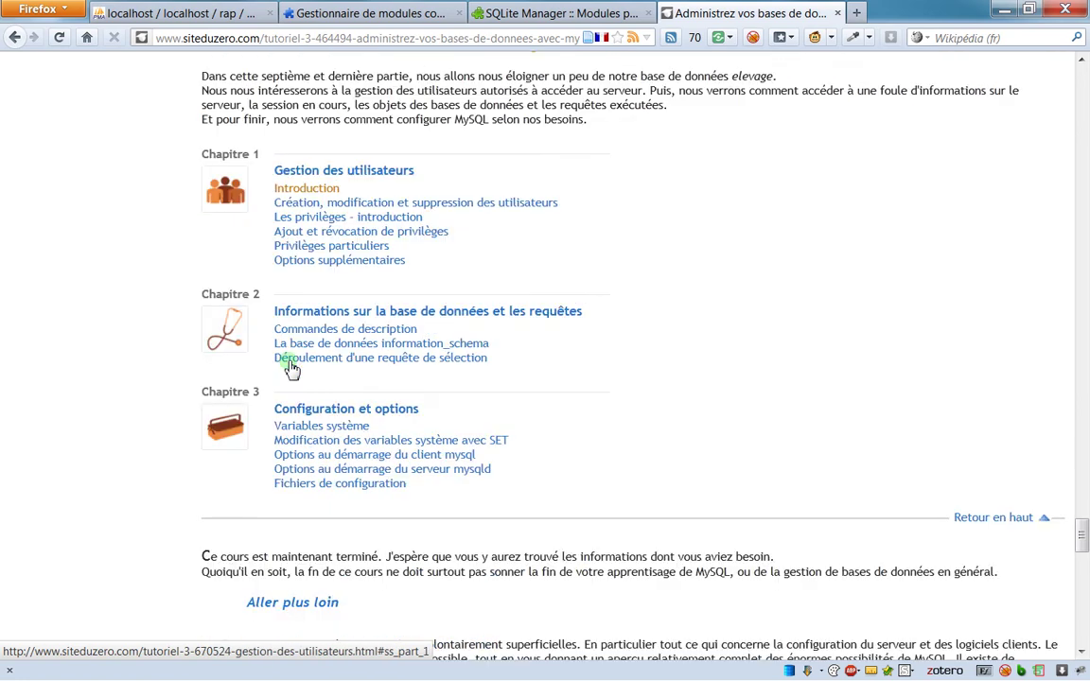
scroll(290, 367, "up", 20)
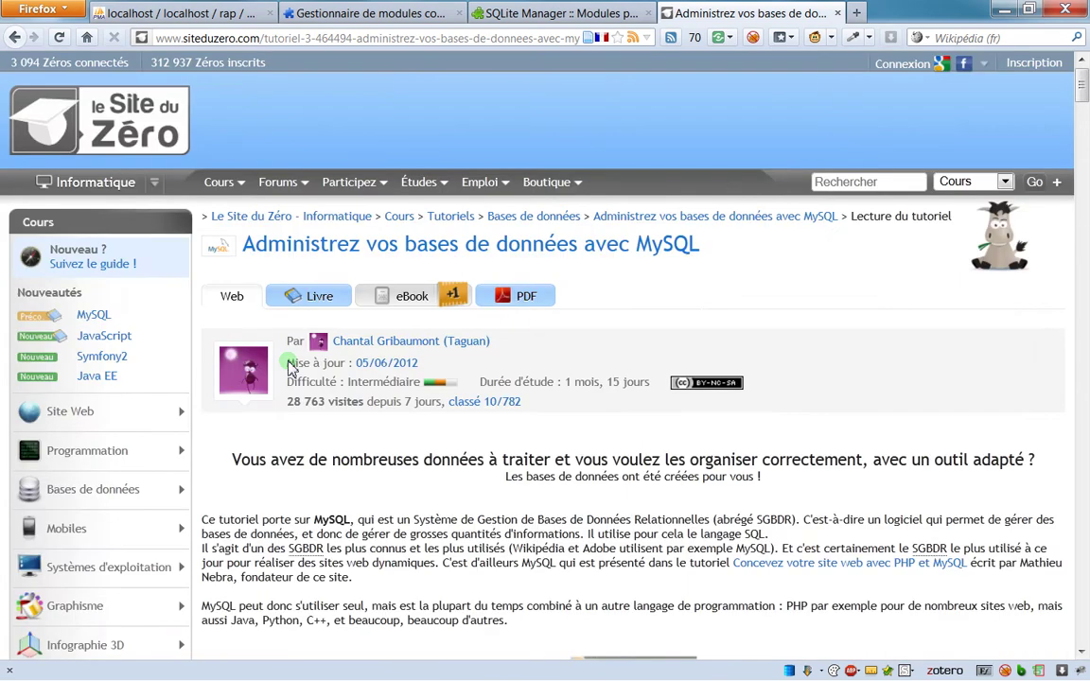
Search the courses on Le Site du Zéro for "sql"
left_click(857, 183)
type("sql")
key("Return")
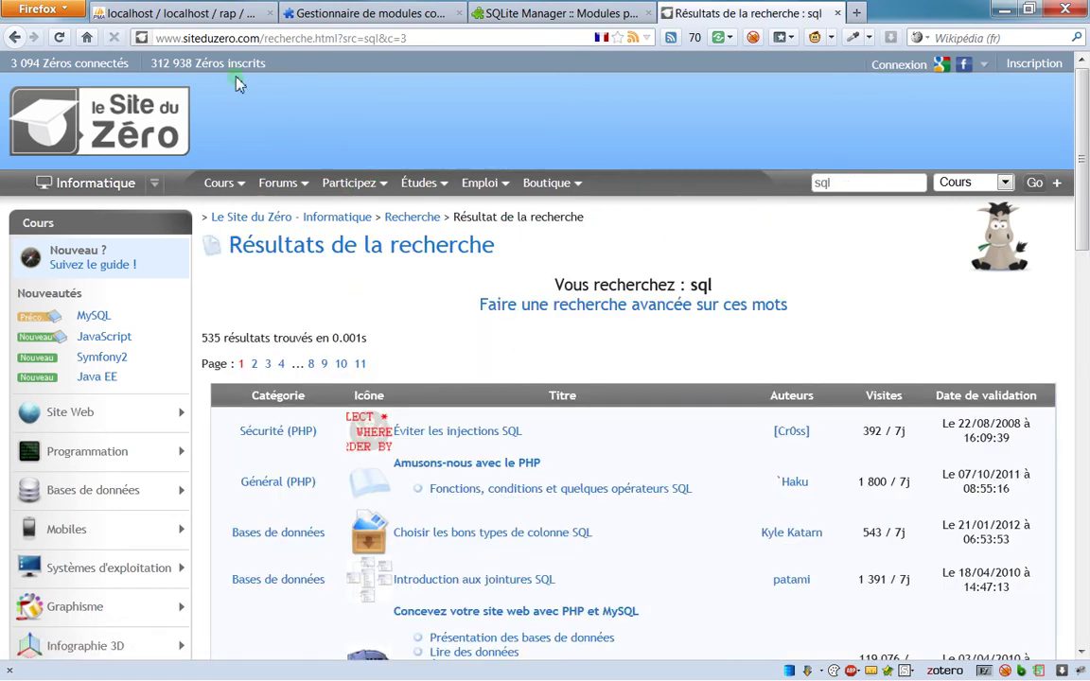
Look through the first page of course results for tutorials that cover SQL
scroll(341, 322, "down", 3)
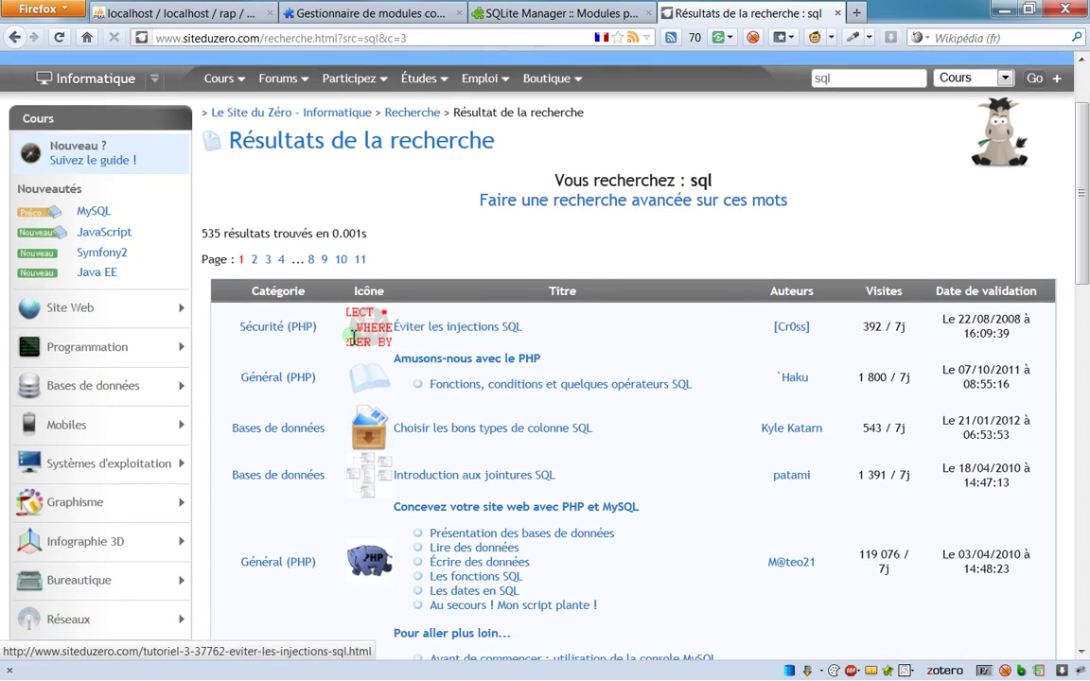
scroll(353, 343, "down", 5)
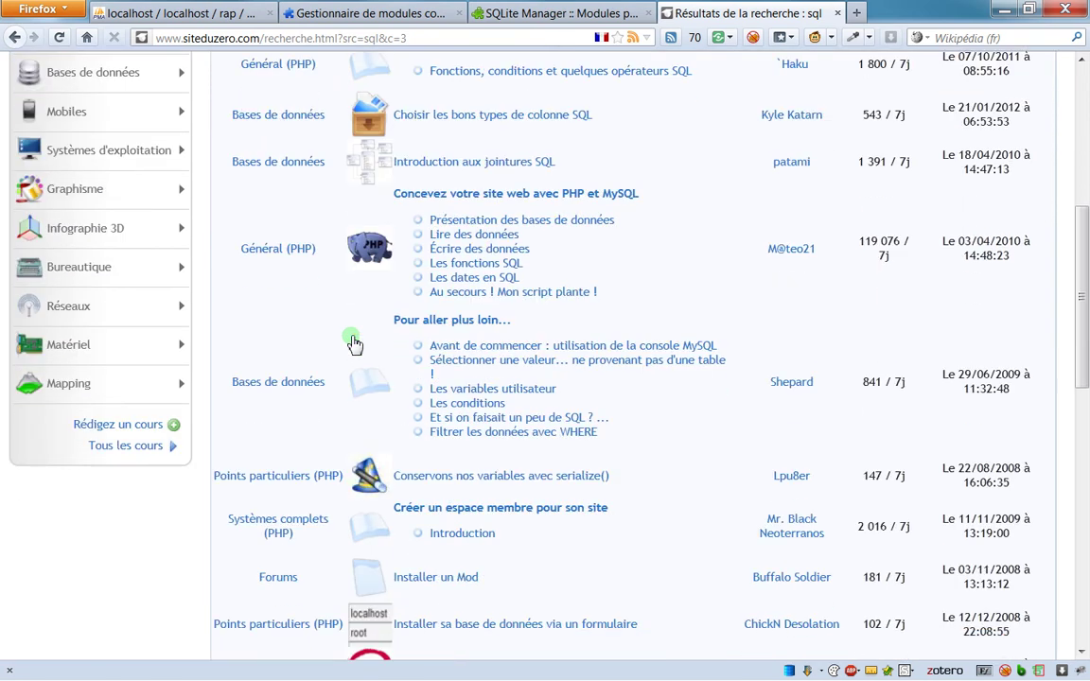
scroll(351, 343, "down", 6)
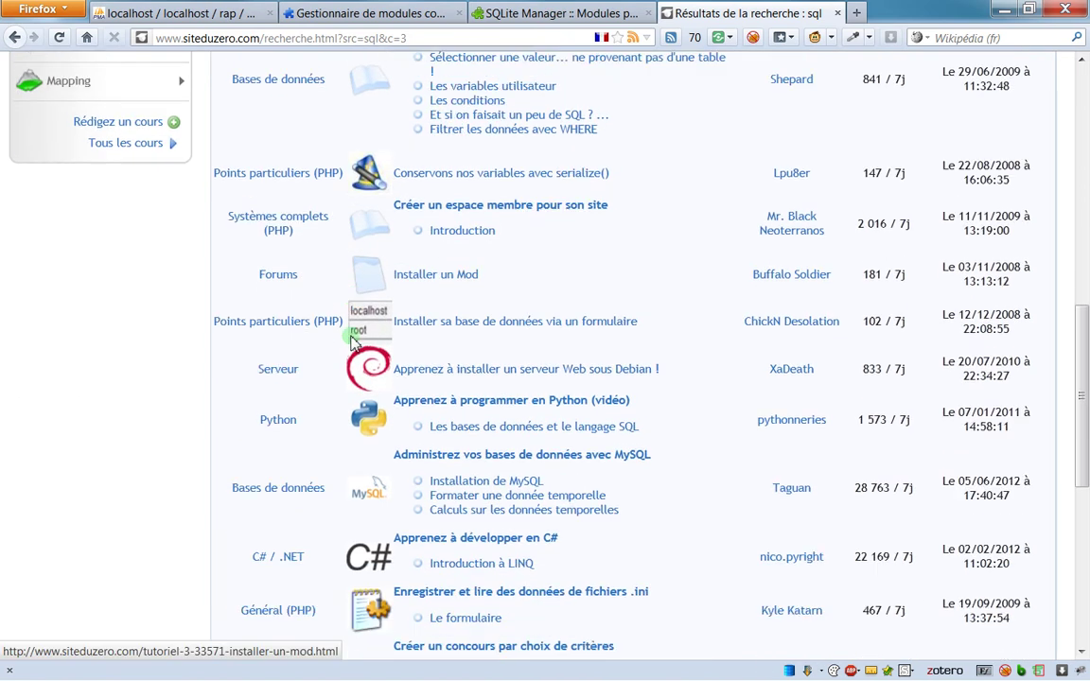
scroll(353, 343, "down", 4)
scroll(353, 342, "down", 2)
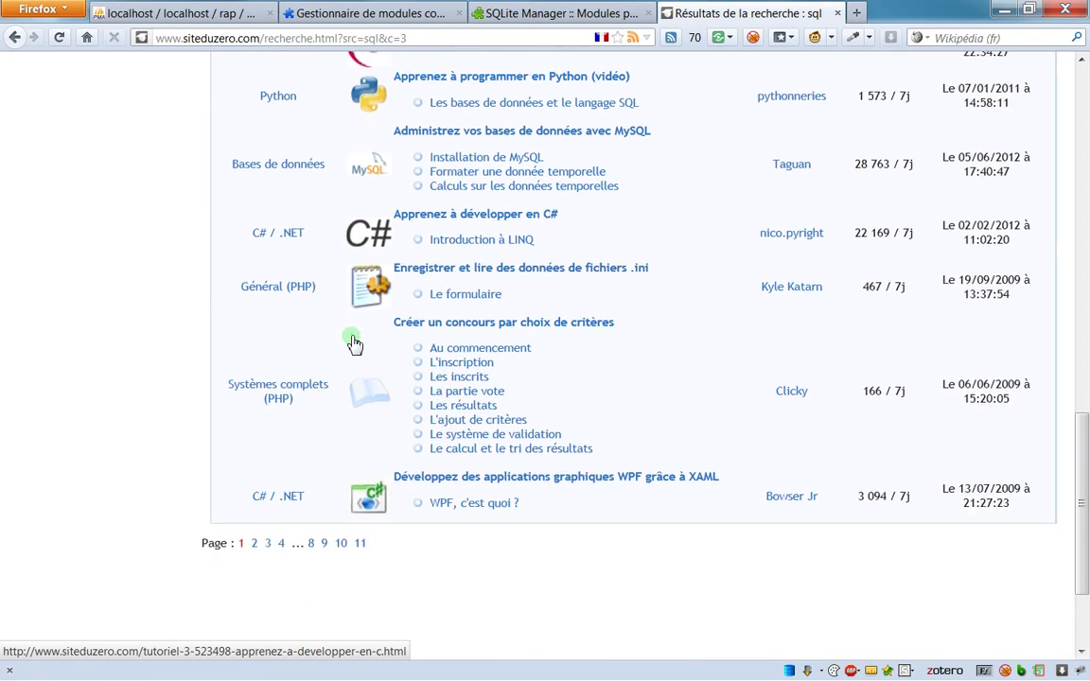
scroll(353, 342, "up", 6)
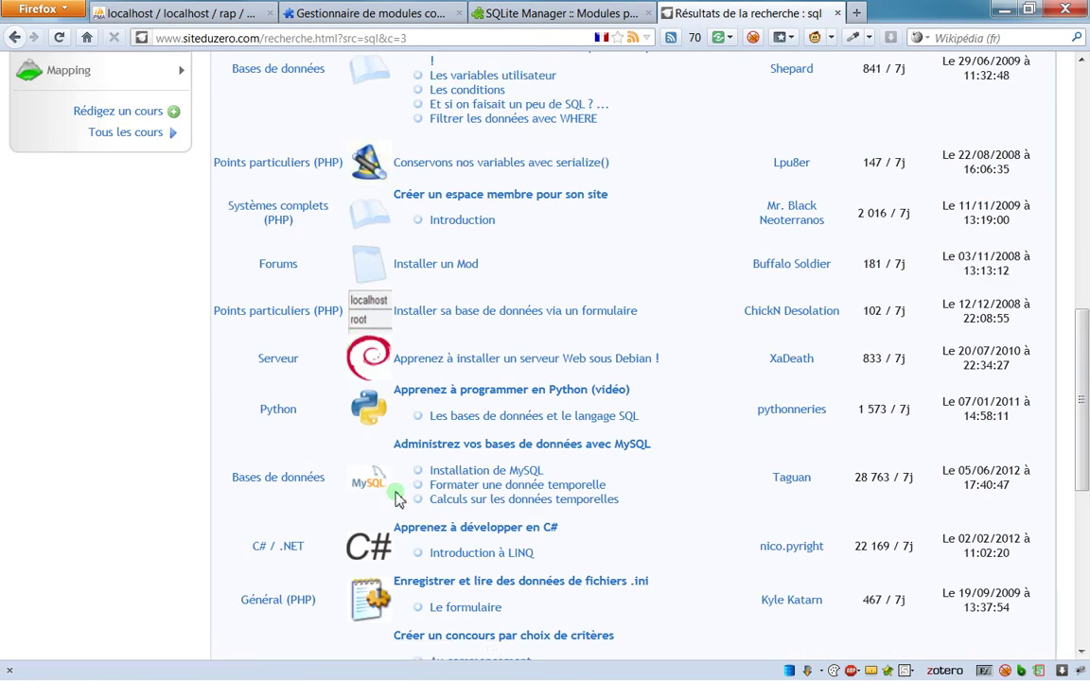
scroll(409, 456, "up", 9)
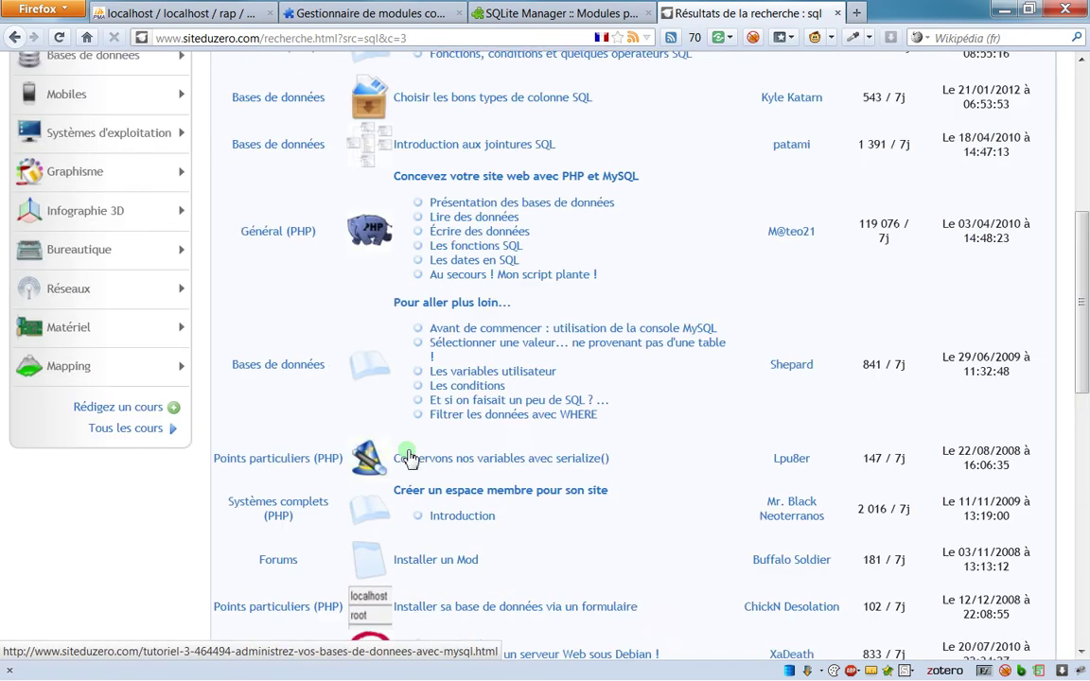
scroll(409, 456, "up", 7)
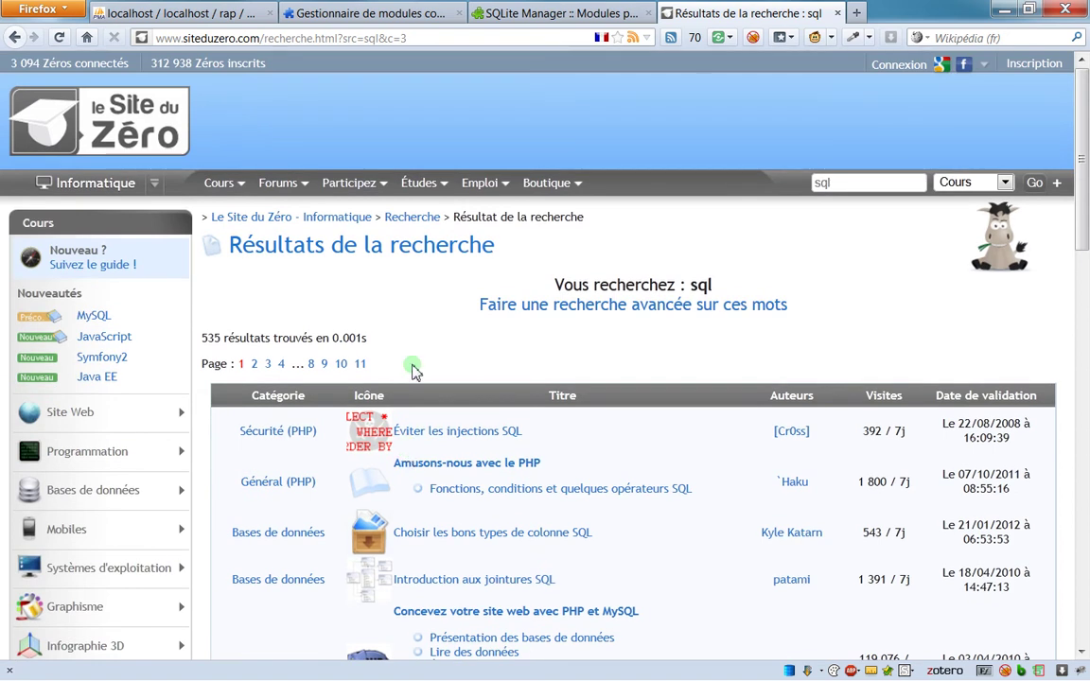
scroll(412, 371, "down", 20)
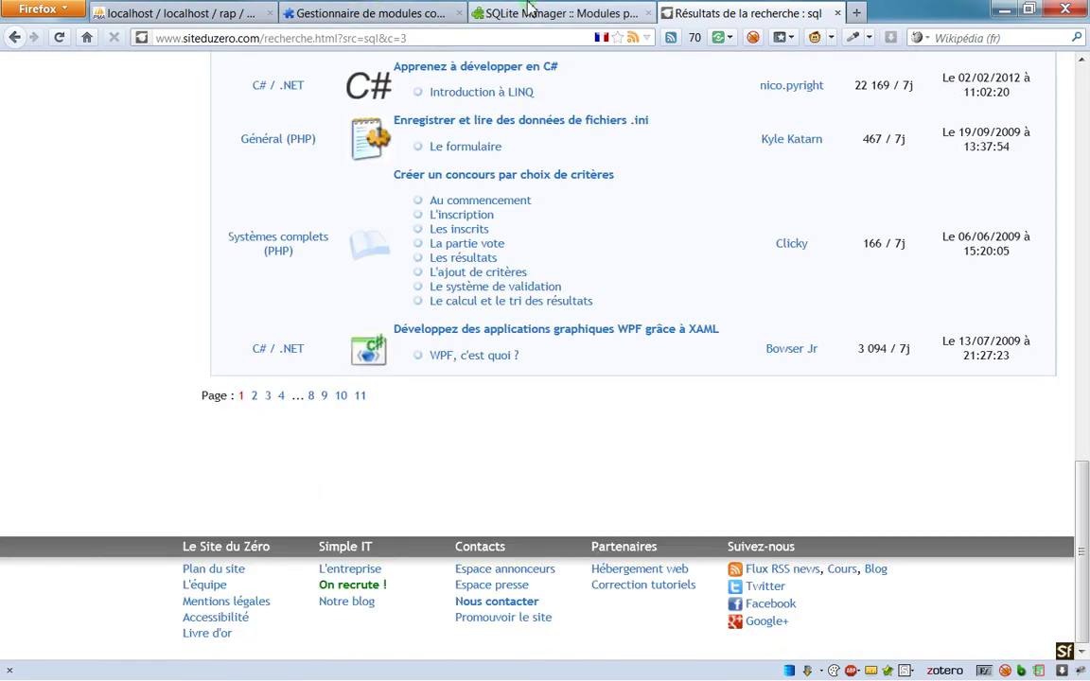
Leave the search results and switch back to the SQL editor in SQLite Manager
left_click(531, 11)
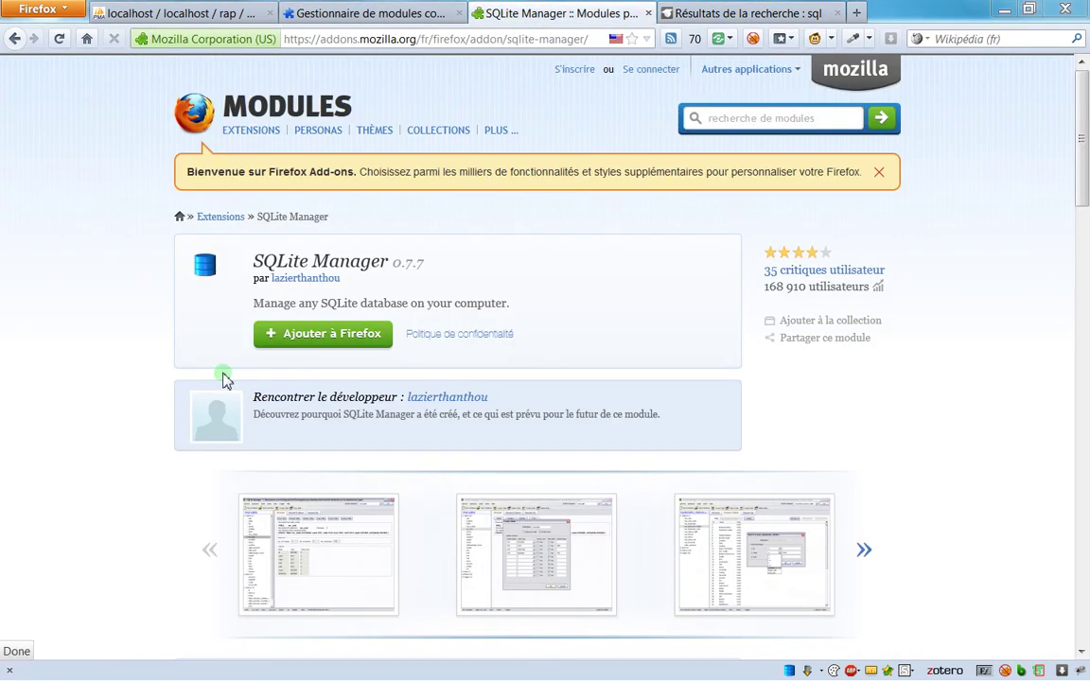
key("alt+Tab")
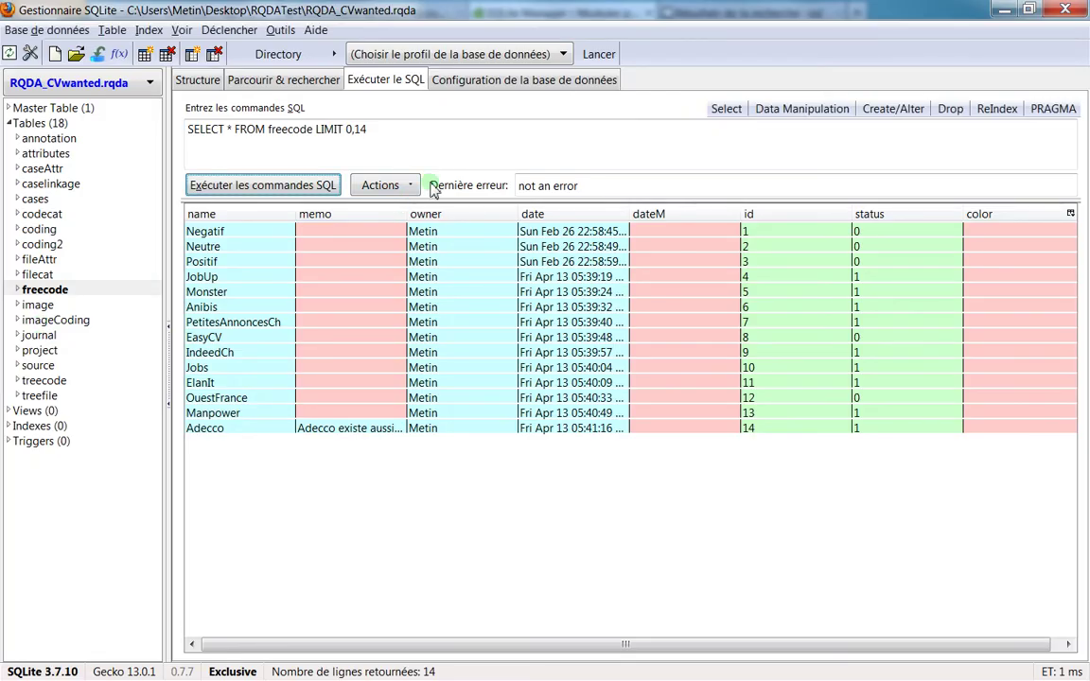
key("alt+Tab")
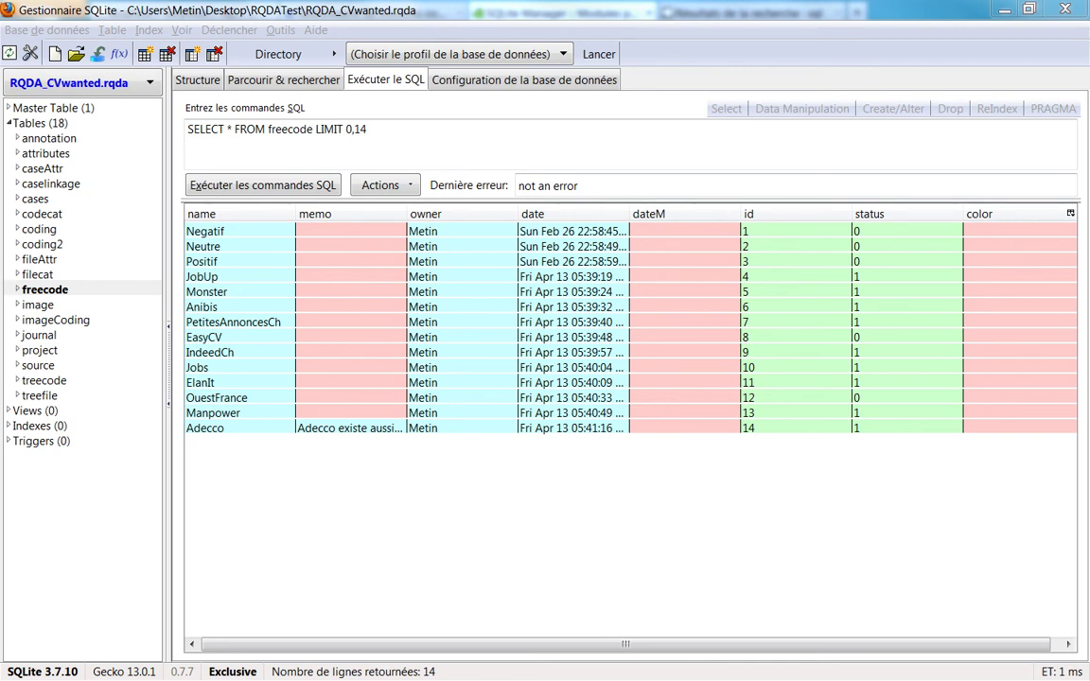
Replace the table name and row limit to form SELECT * FROM codings, and try to run the query
left_click_drag(287, 130, 503, 111)
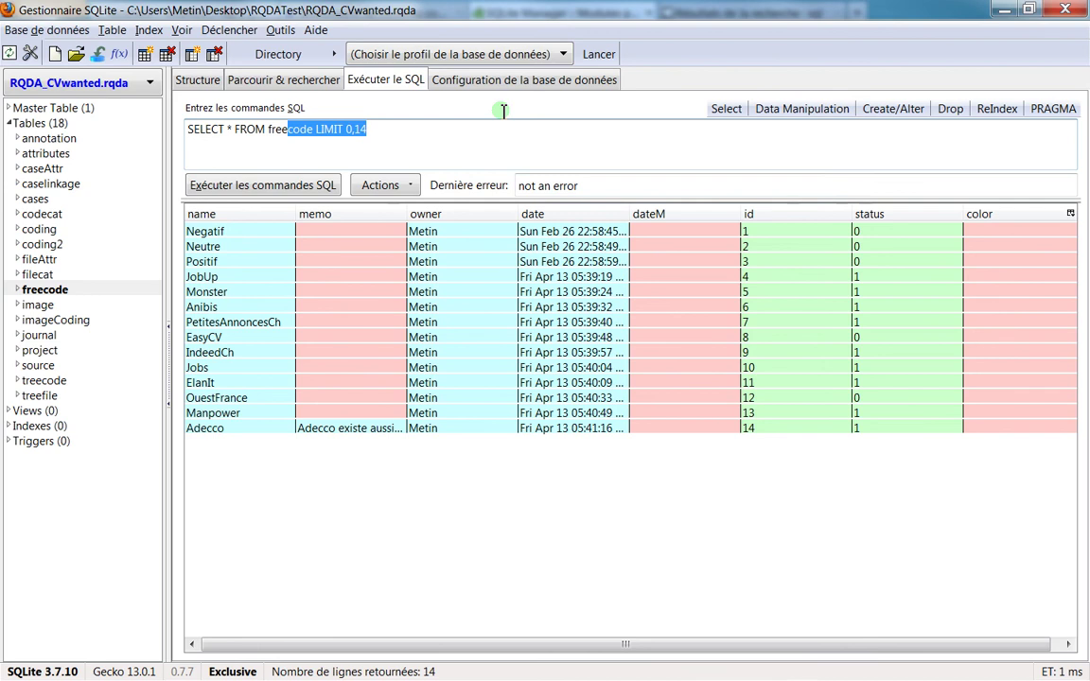
key("BackSpace")
key("BackSpace")
key("BackSpace")
key("BackSpace")
key("BackSpace")
type("c")
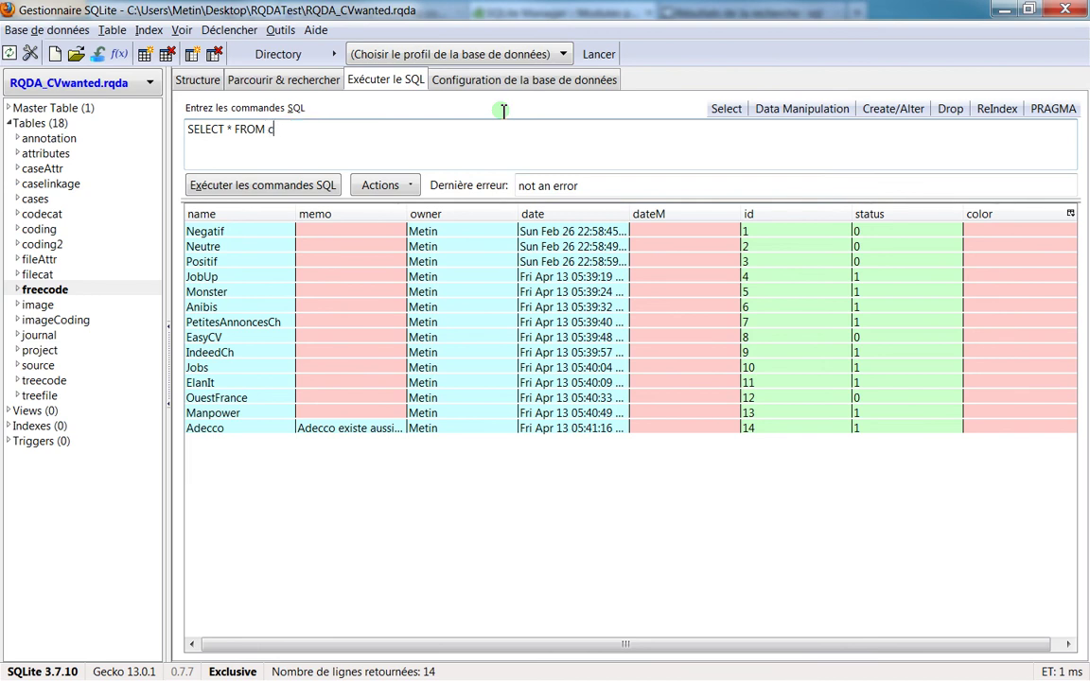
type("odings")
left_click(263, 186)
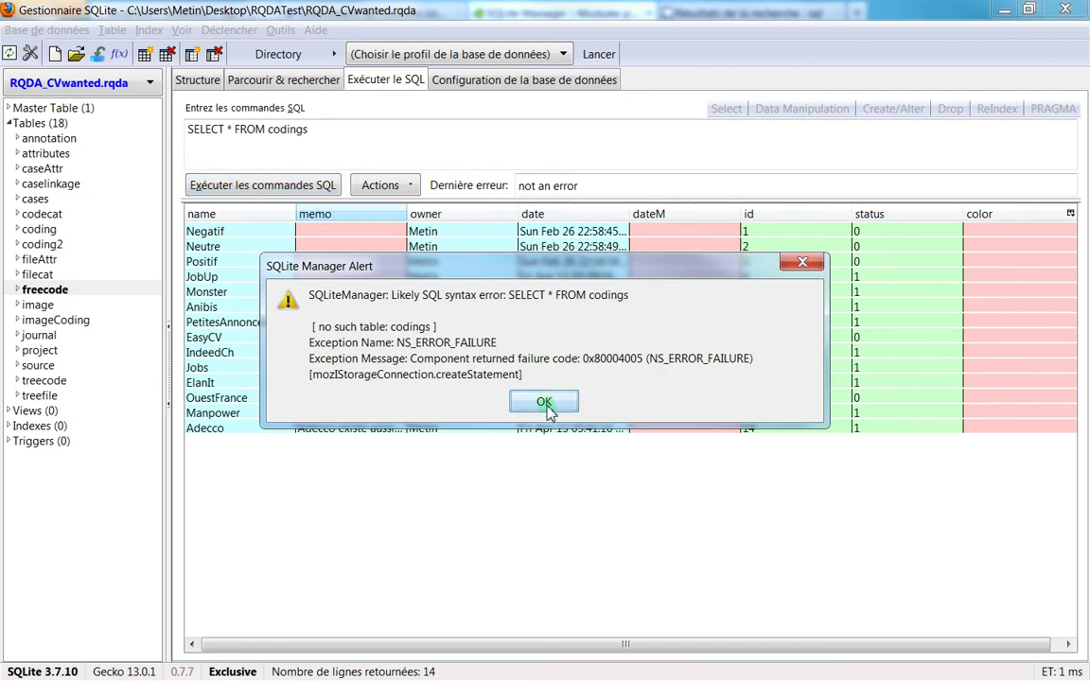
left_click(545, 402)
Correct the query to SELECT * FROM coding, run it and widen the seltext column in the results
left_click(348, 133)
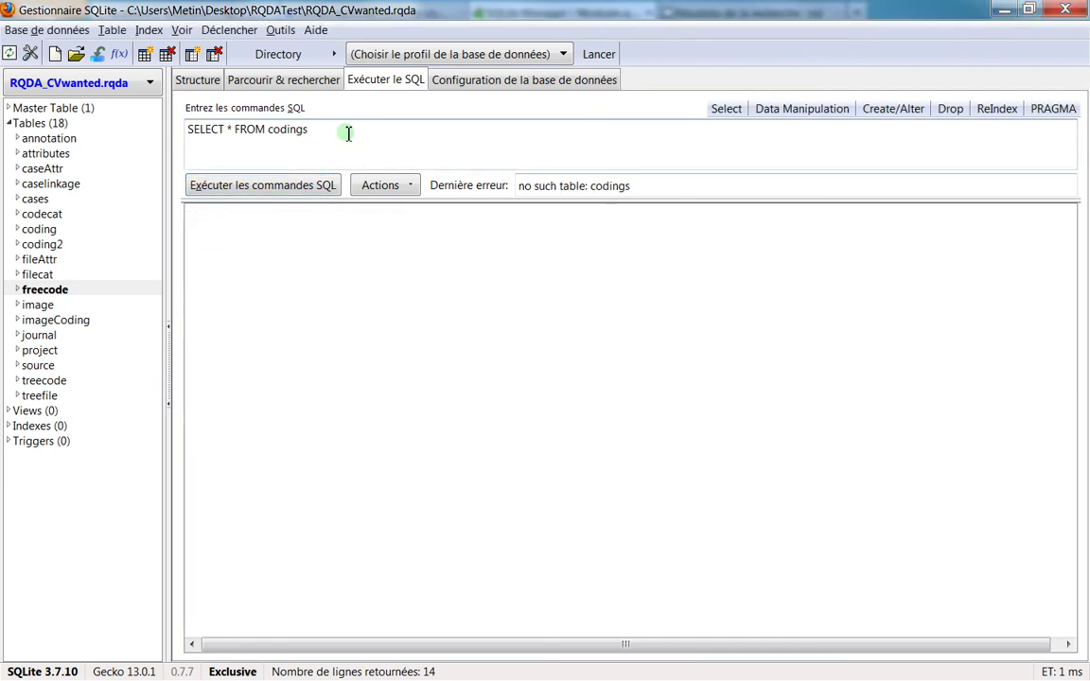
left_click(323, 186)
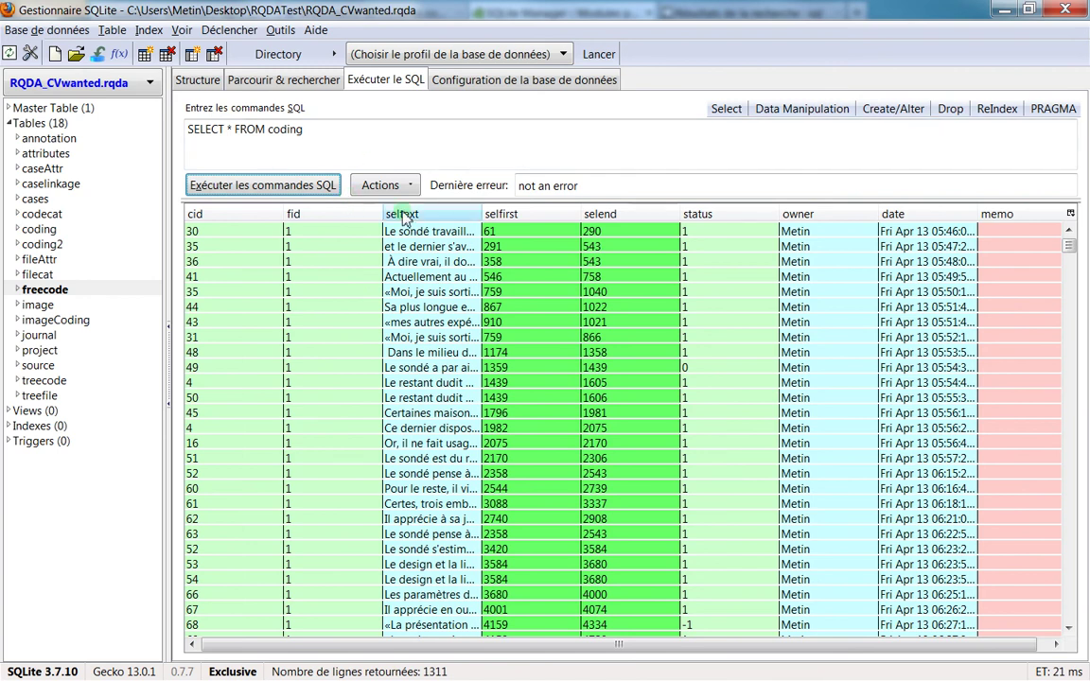
double_click(481, 214)
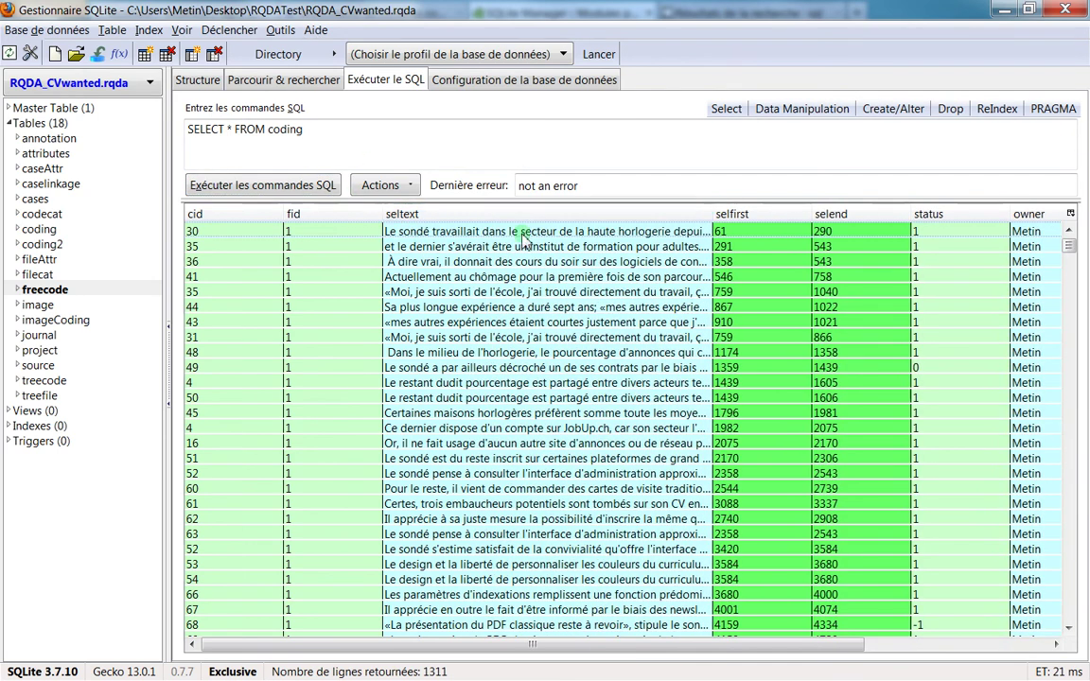
Sort the query results by seltext, widen that column further, and reverse the sort order
left_click(426, 216)
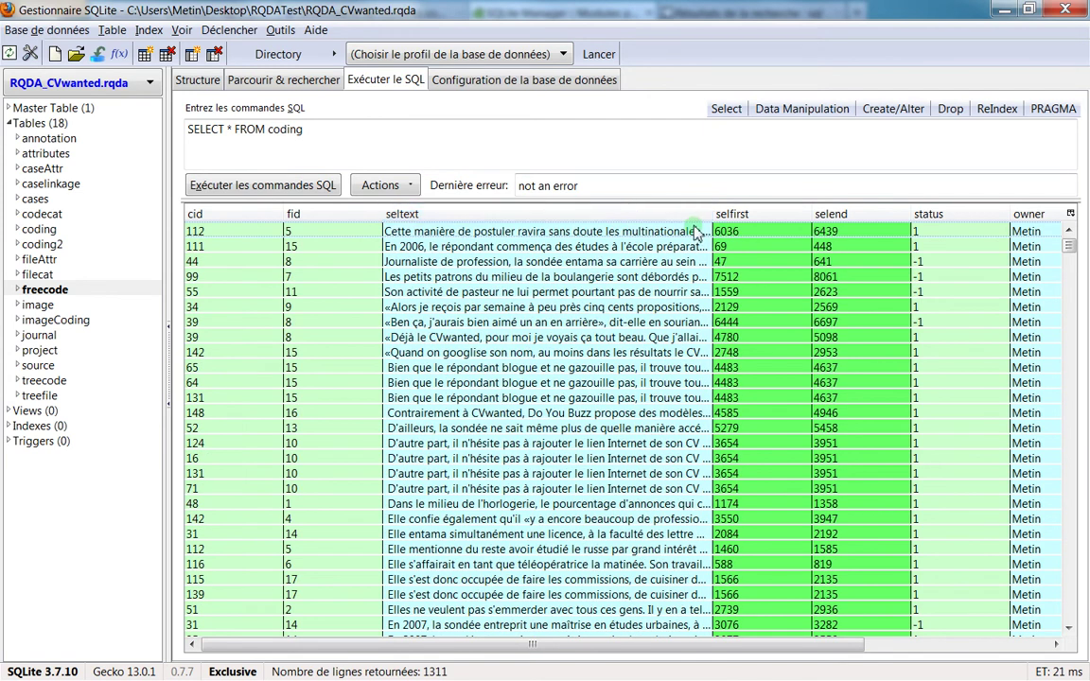
left_click_drag(713, 214, 920, 214)
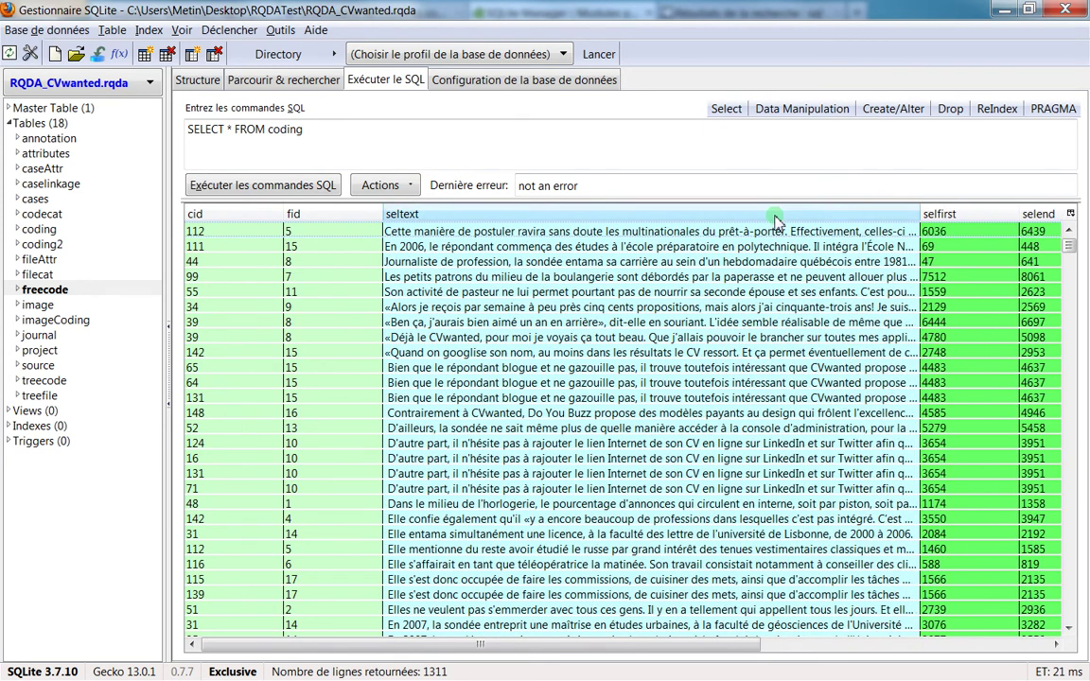
left_click(457, 214)
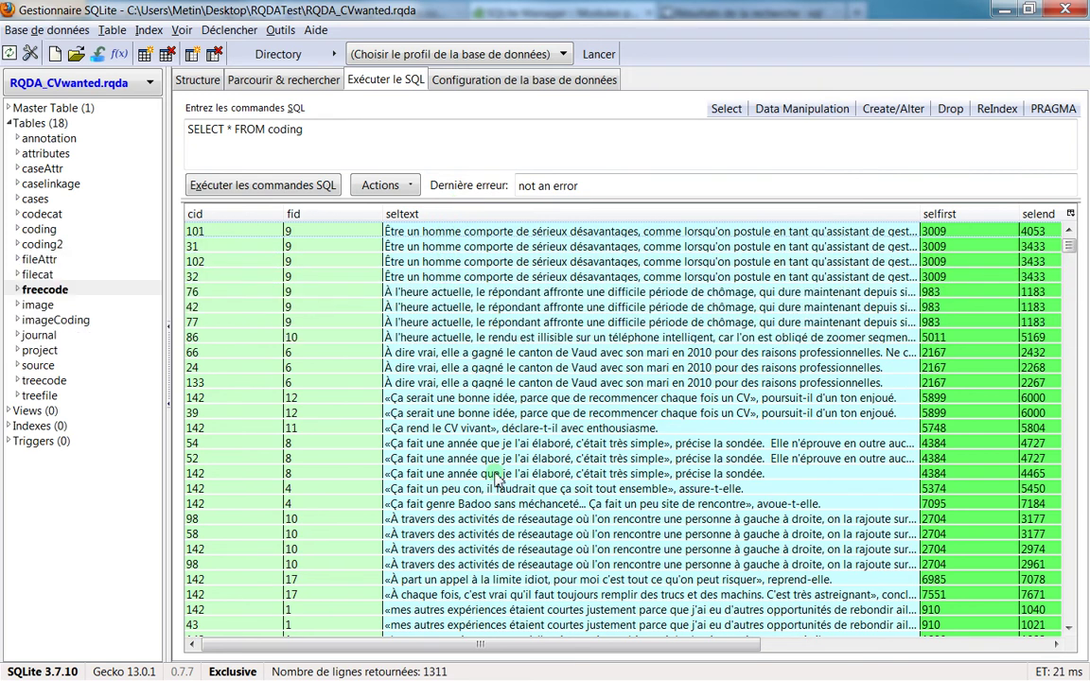
Append ORDER BY LENGTH(seltext) DESC to the coding query, run it and check the last rows returned
left_click(424, 138)
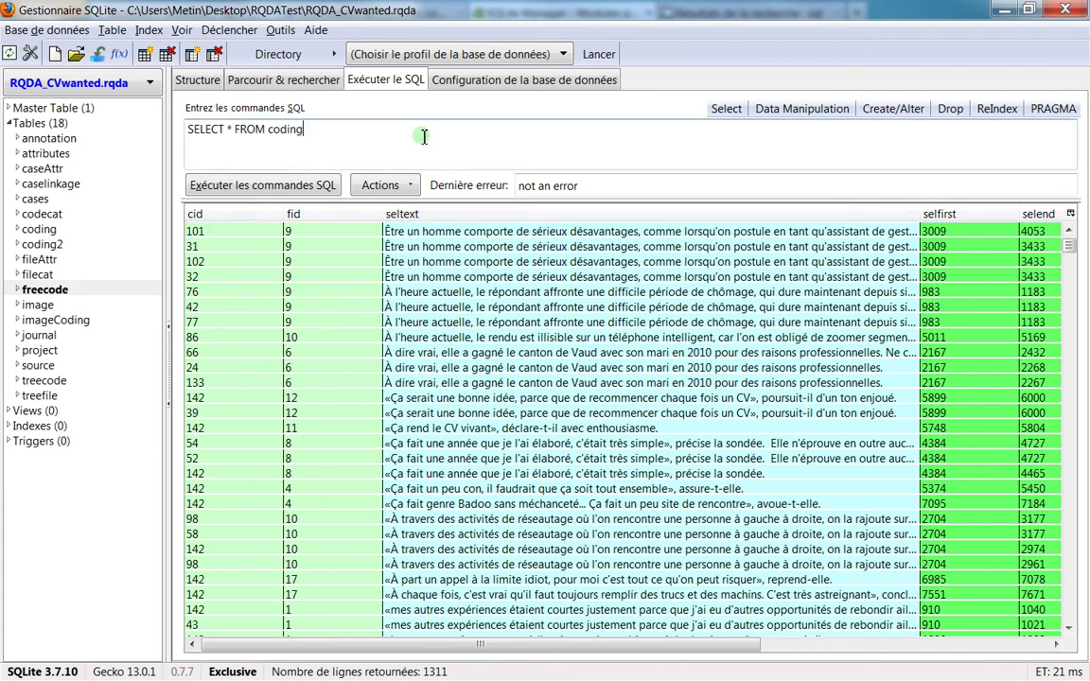
type("ORDER BY LENGHT")
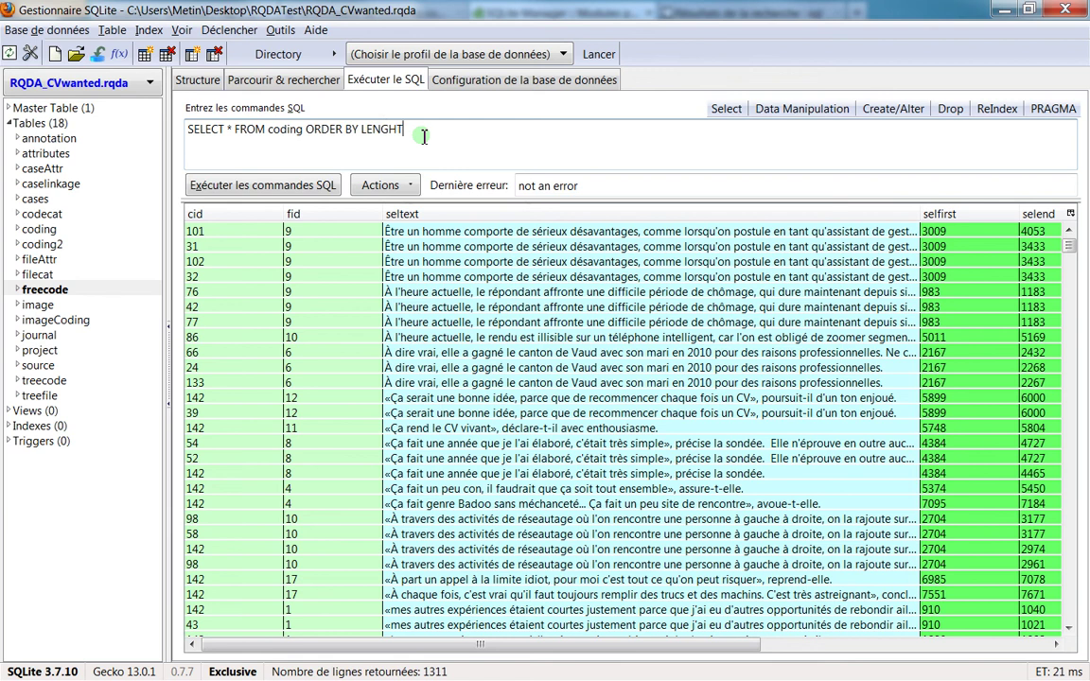
key("BackSpace")
key("BackSpace")
type("TH(")
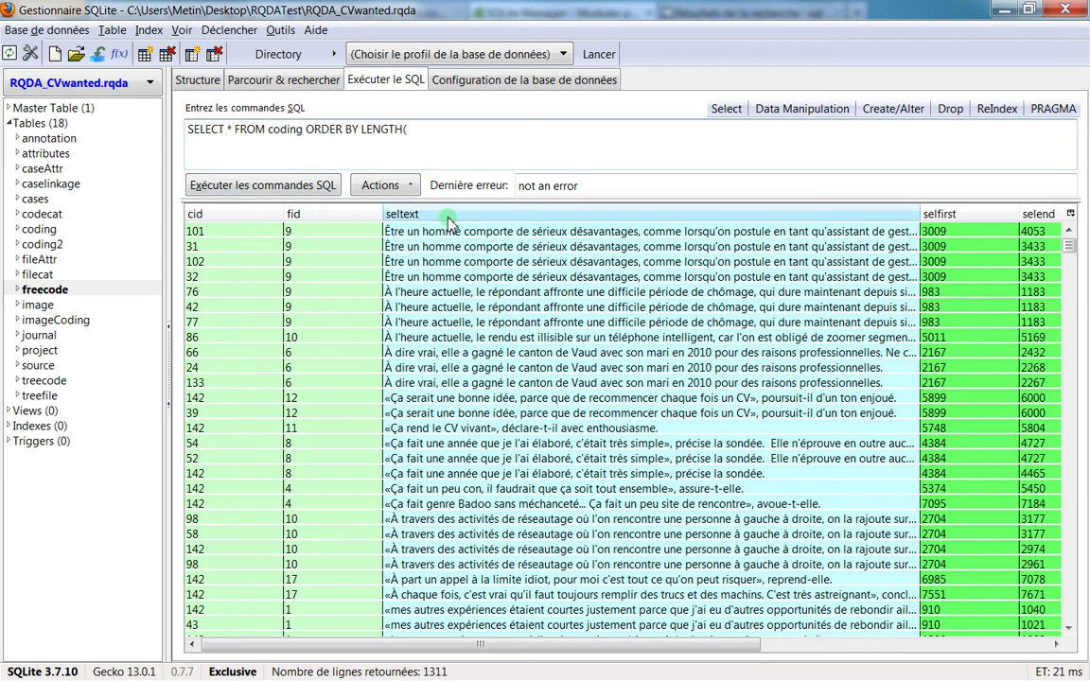
type("seltext")
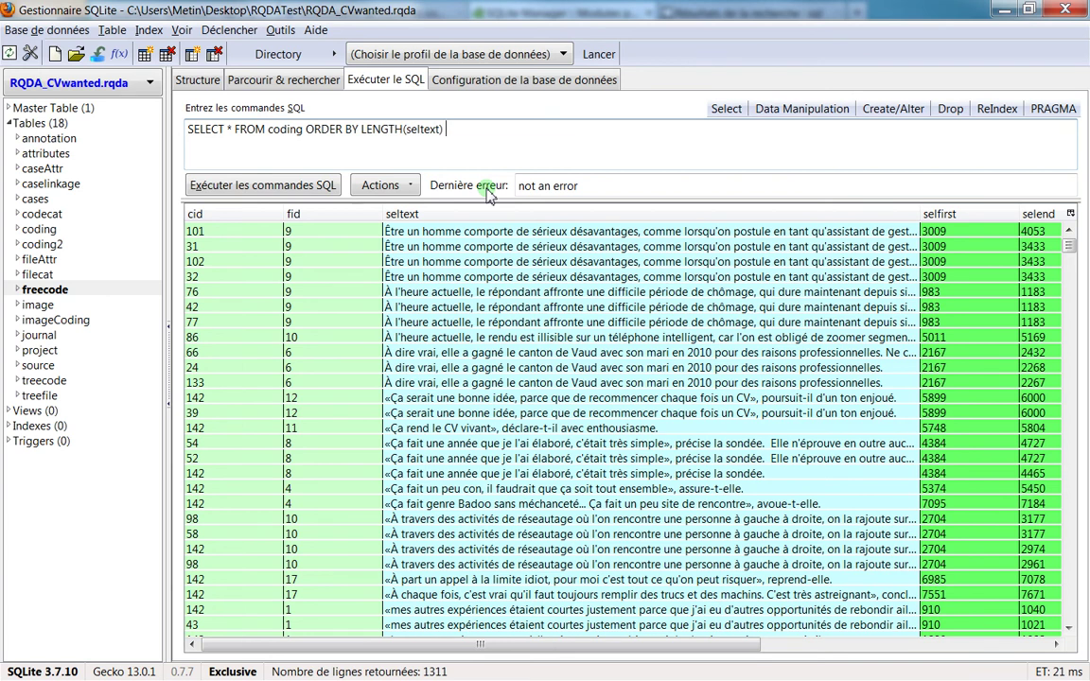
type(") DESC")
left_click(275, 184)
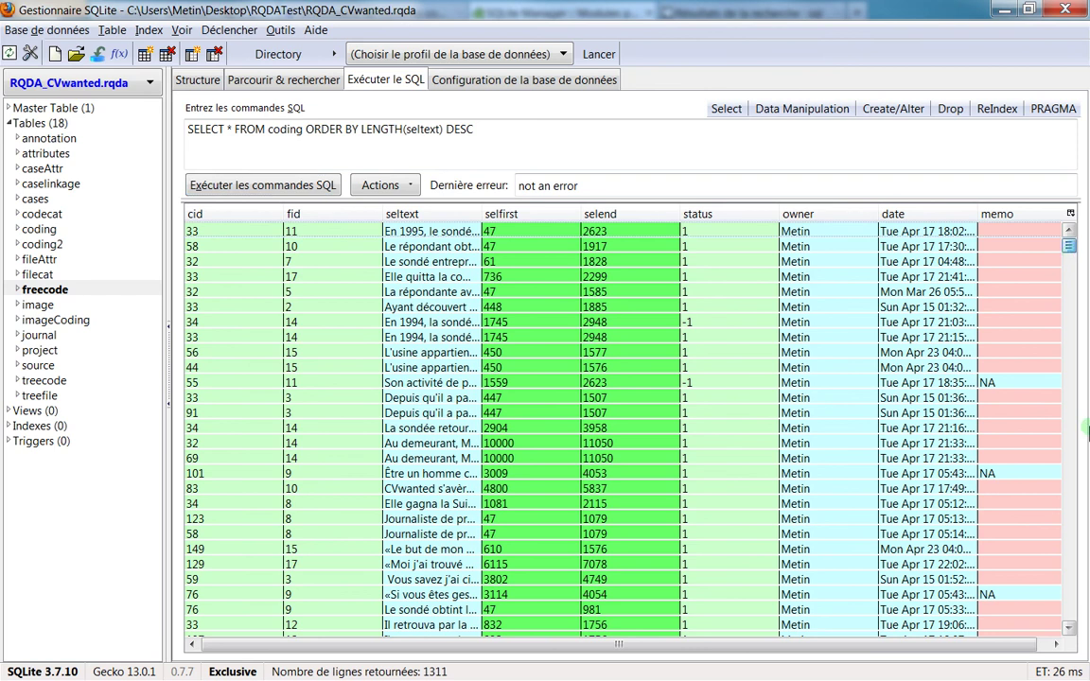
left_click_drag(1072, 253, 1070, 615)
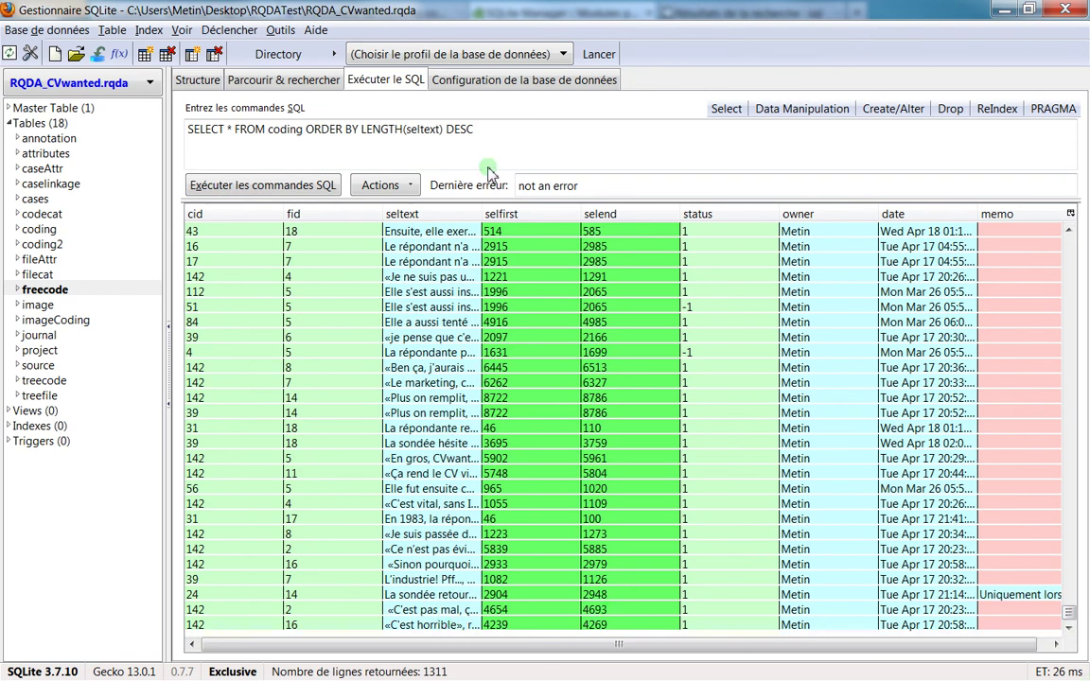
Change the sort direction from DESC to ASC, run the query and look through the first rows
double_click(459, 128)
type("ASC")
left_click(323, 187)
scroll(540, 299, "up", 20)
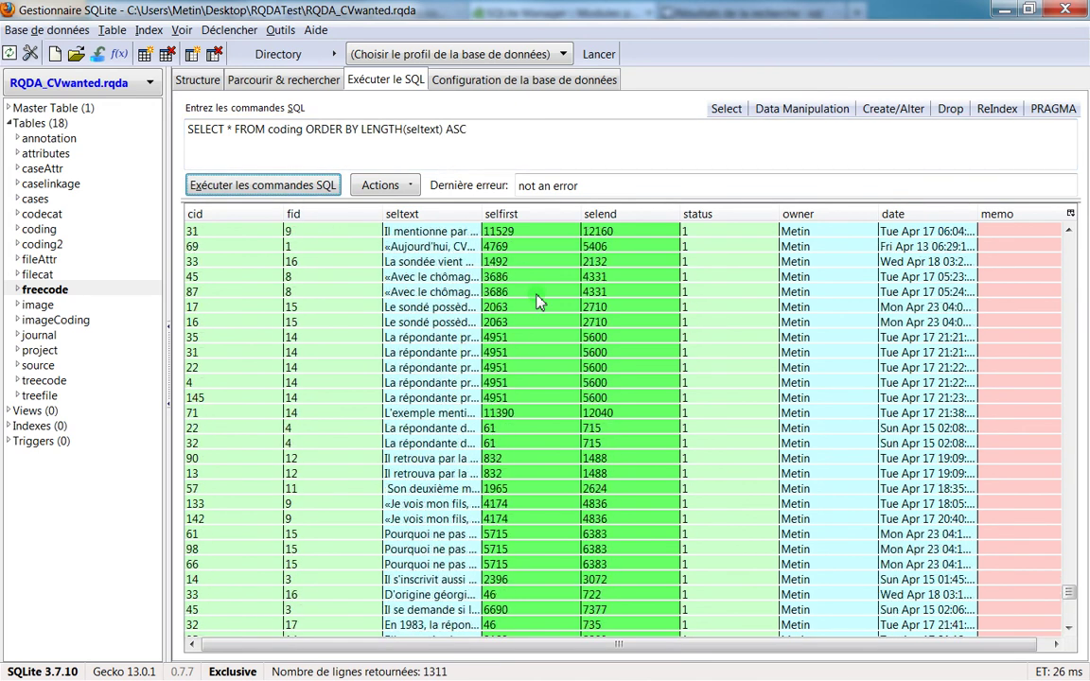
left_click_drag(1082, 587, 1069, 224)
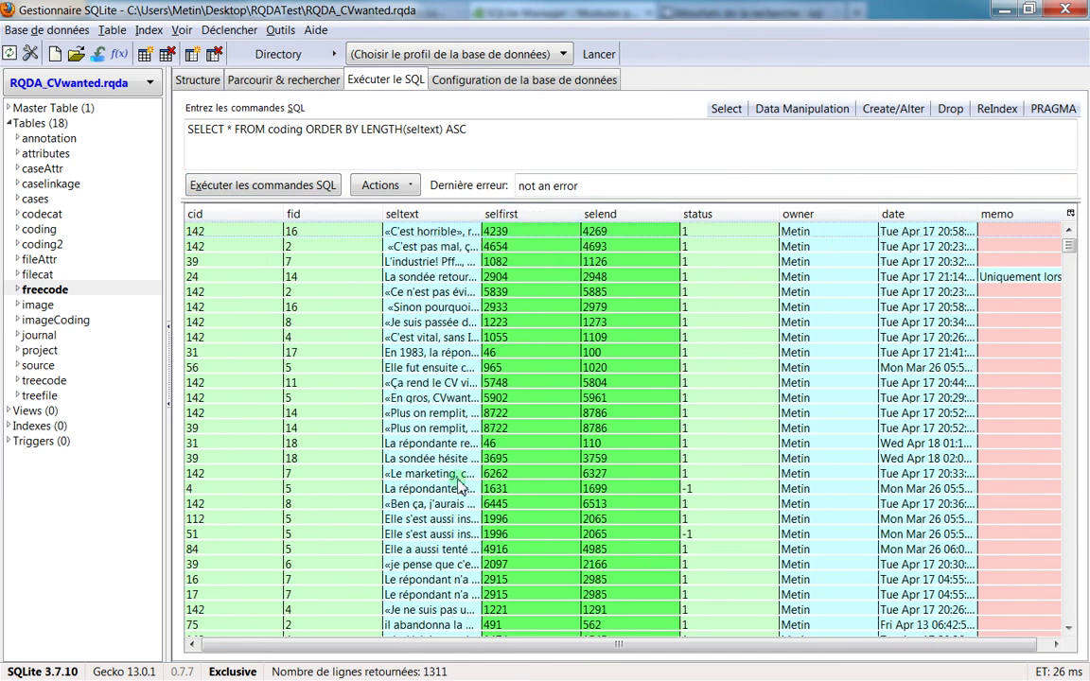
scroll(411, 407, "down", 12)
scroll(449, 413, "up", 10)
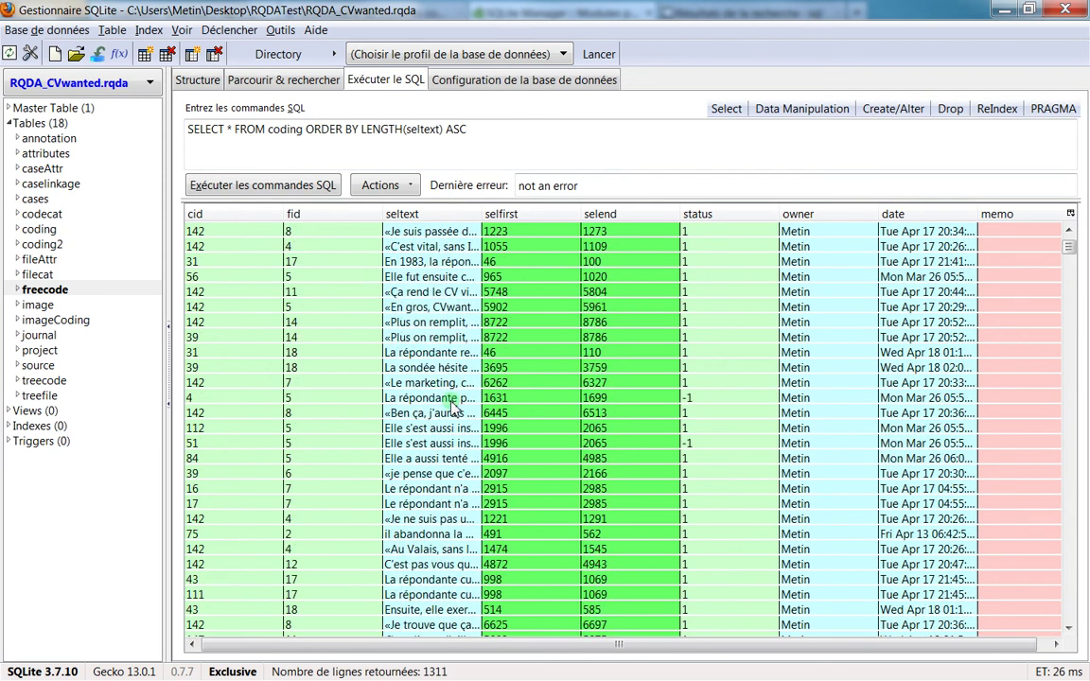
left_click(463, 130)
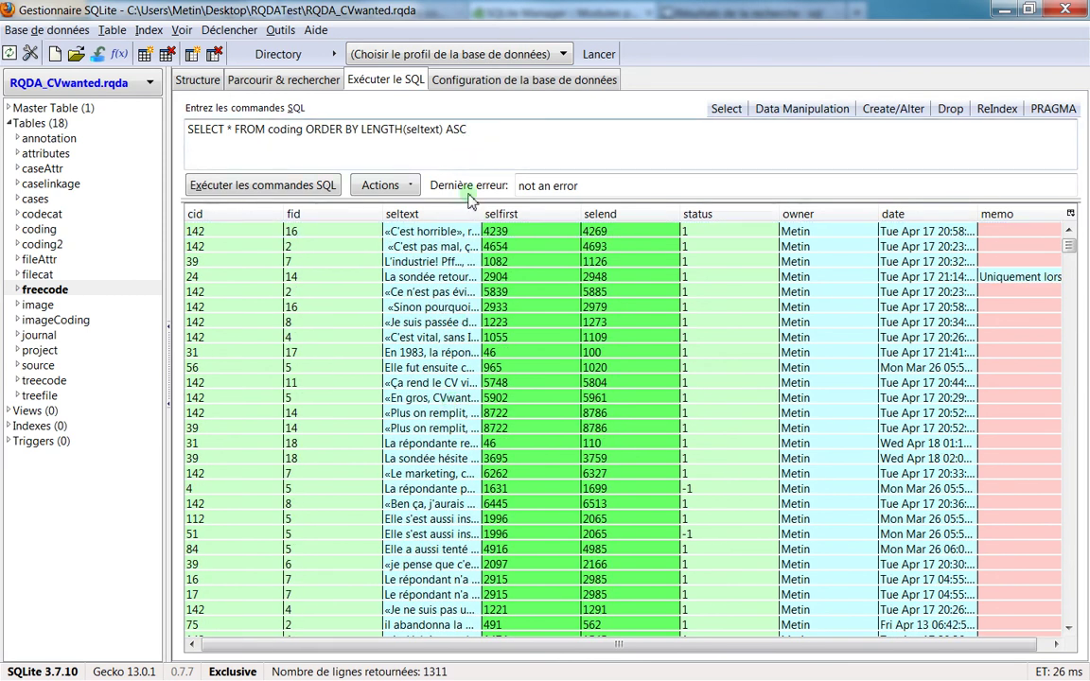
Sort the results by the status column and select the first row
left_click(725, 217)
left_click(725, 216)
left_click(725, 216)
left_click(725, 216)
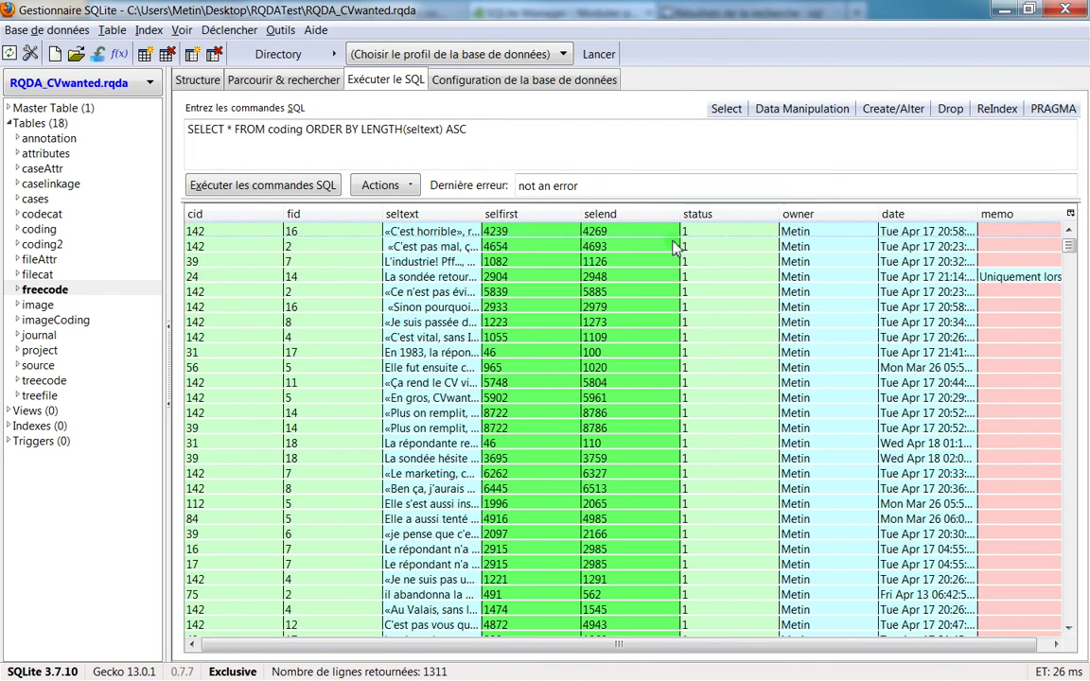
left_click(627, 231)
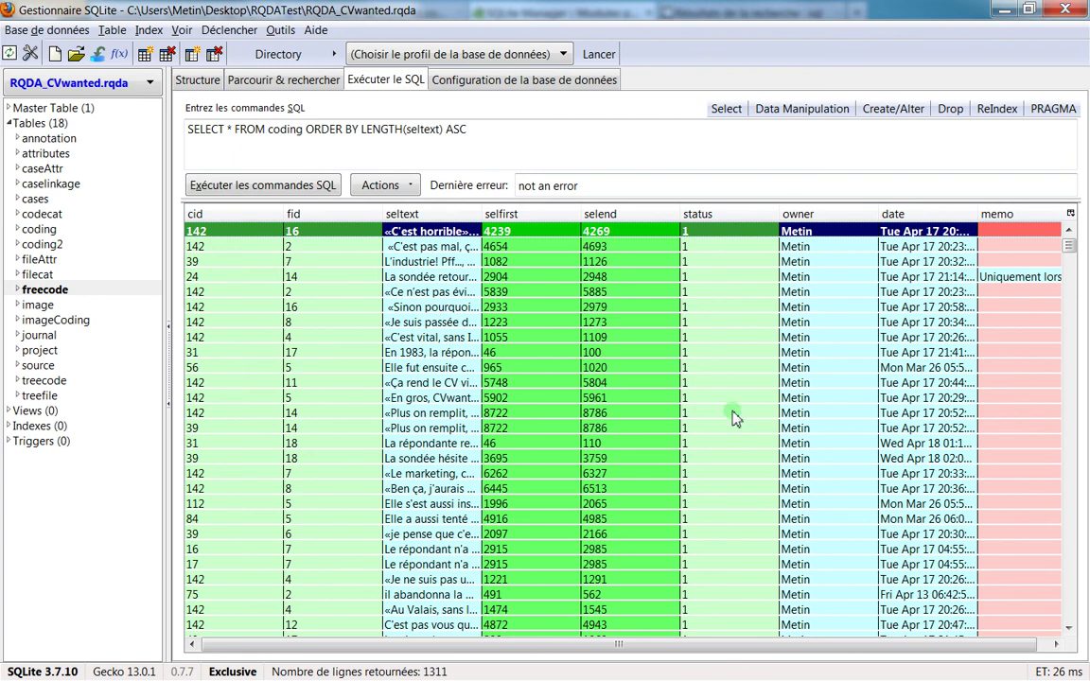
Replace the ORDER BY clause with WHERE status LIKE 0 and run the query
left_click(313, 138)
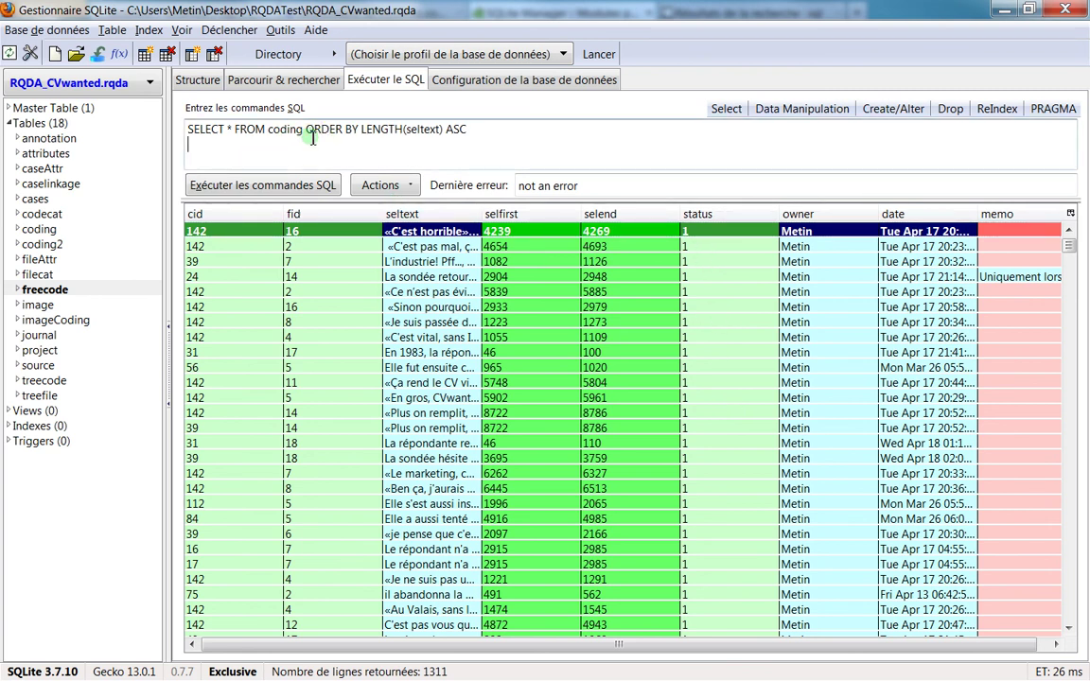
left_click_drag(307, 129, 506, 134)
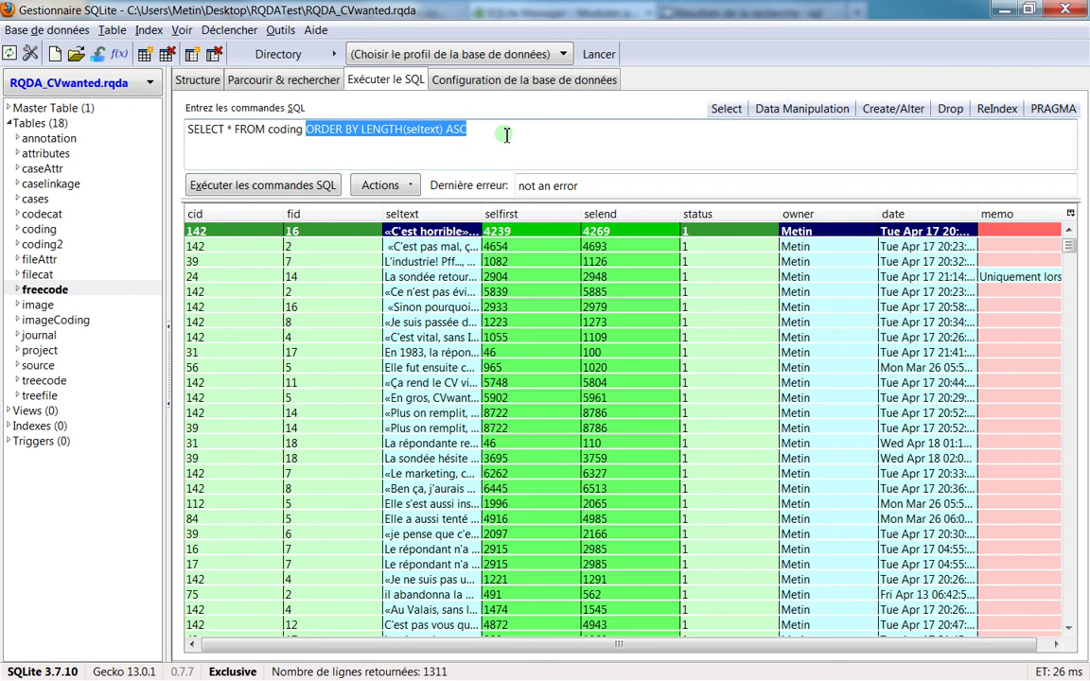
key("Delete")
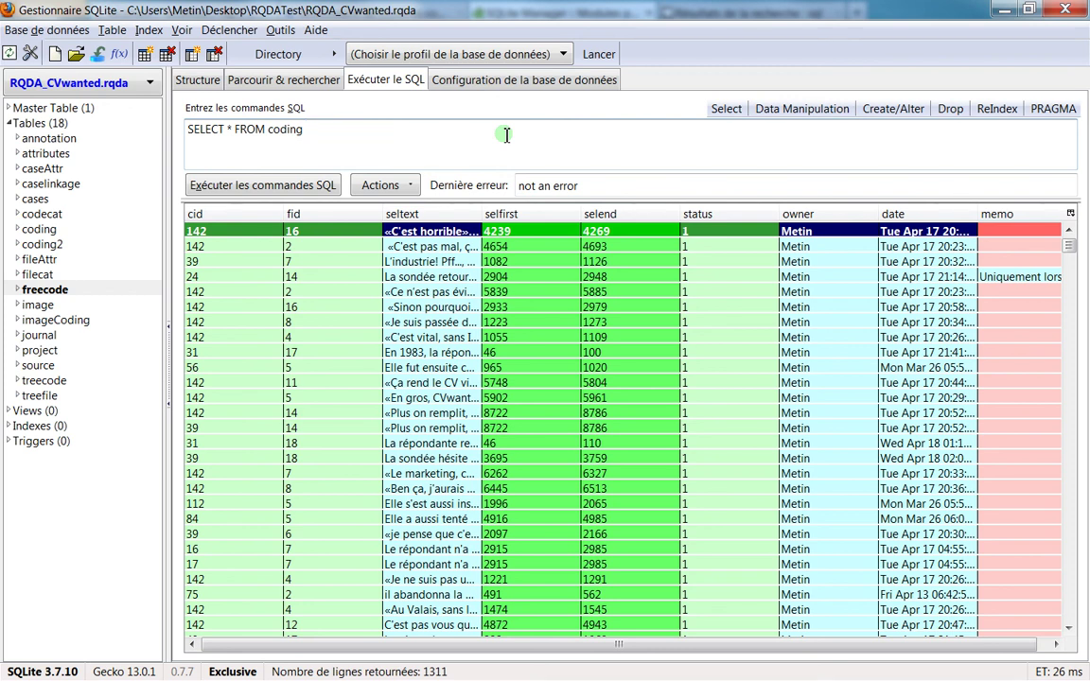
type("WHERE status")
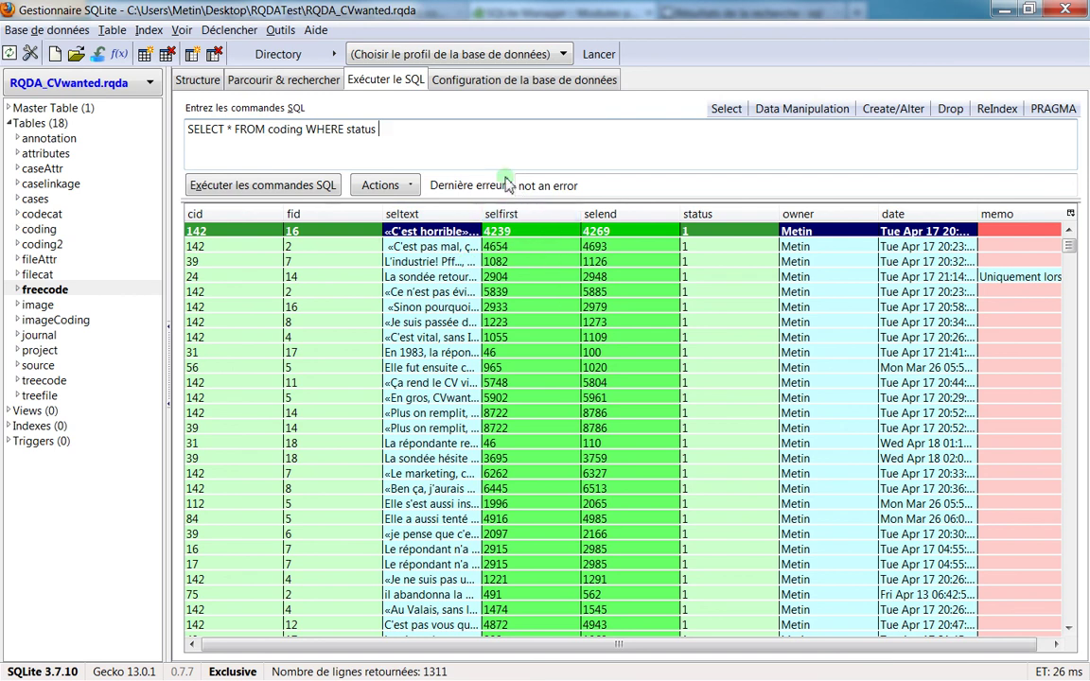
type("LIKE 0")
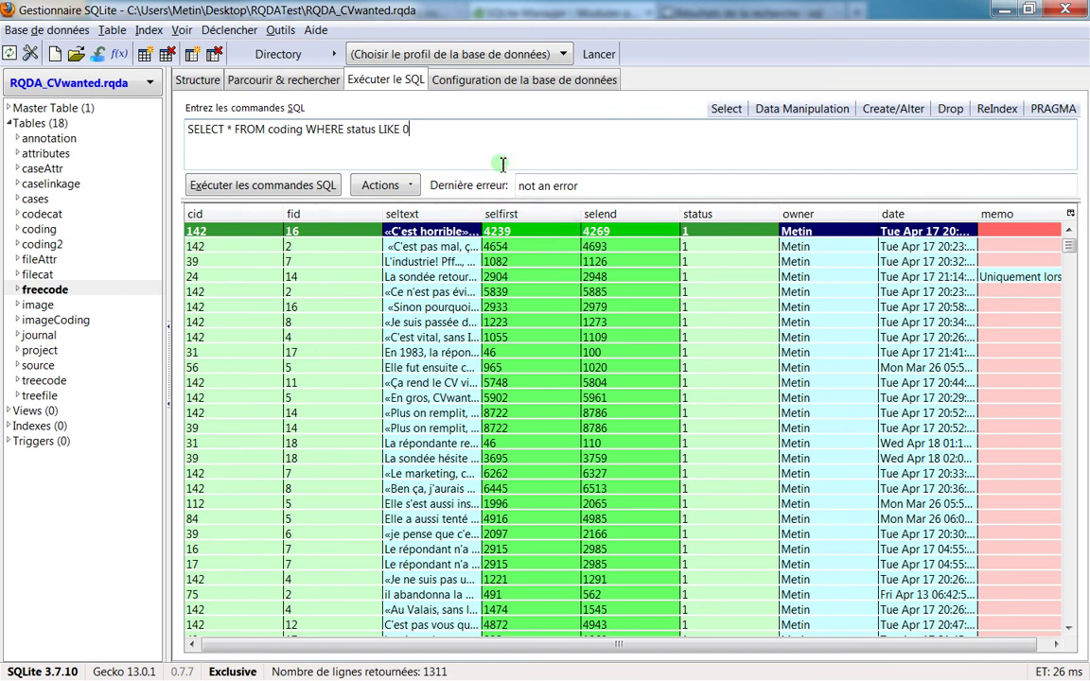
left_click(281, 189)
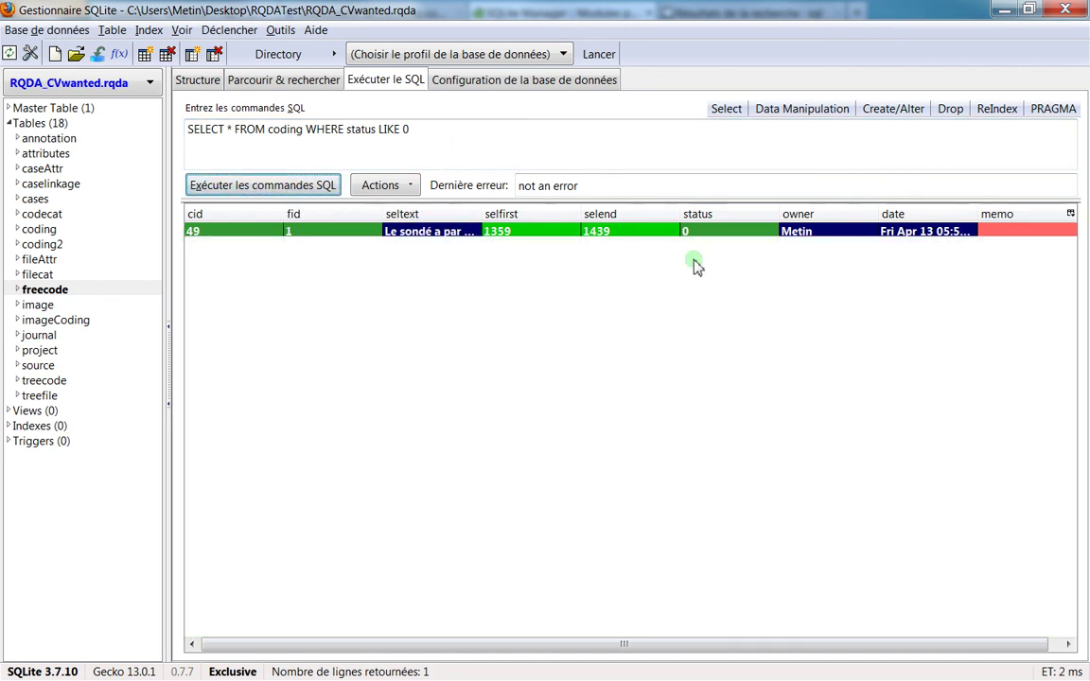
Change the status condition to LIKE 1, run the query and look through the returned rows
left_click(566, 144)
left_click(487, 124)
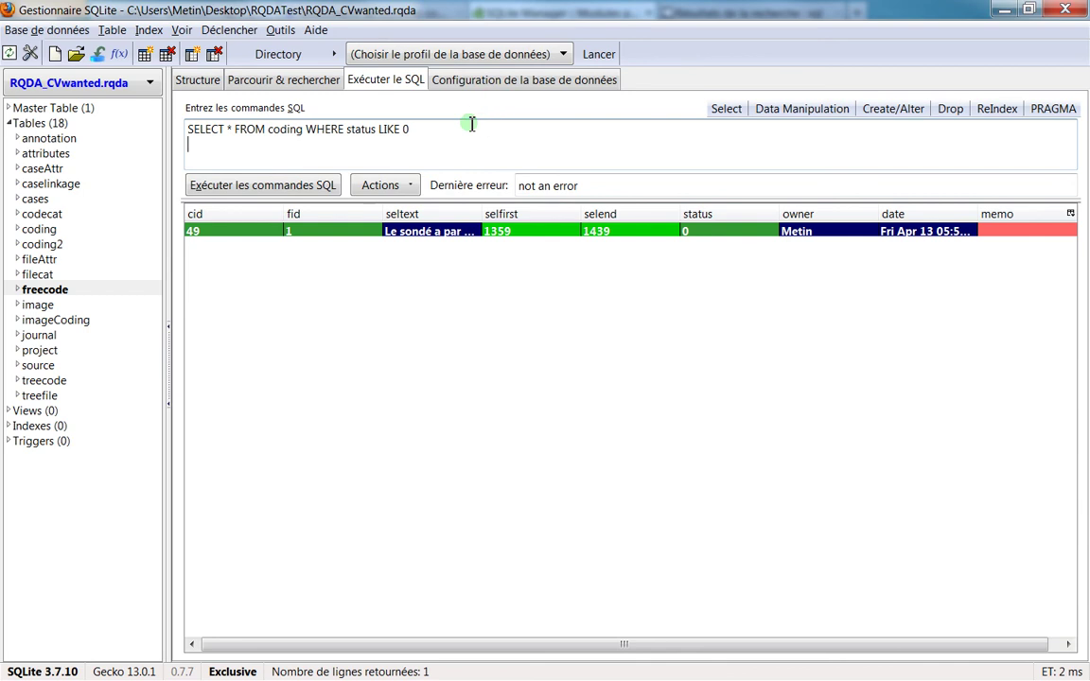
left_click(268, 185)
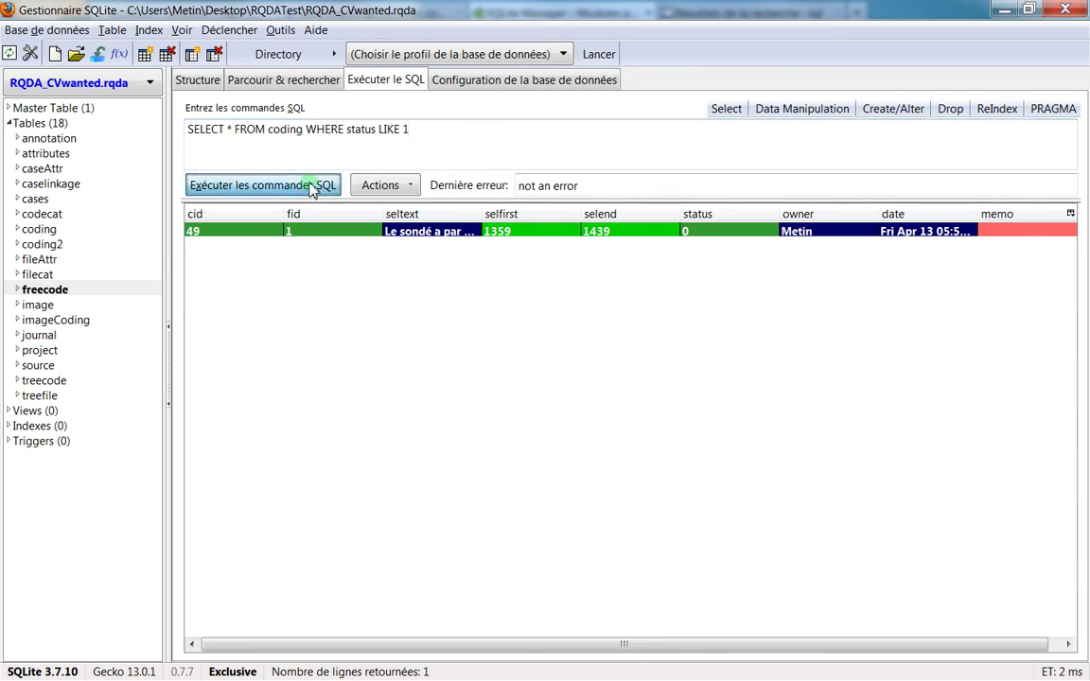
scroll(625, 383, "down", 10)
scroll(641, 382, "down", 20)
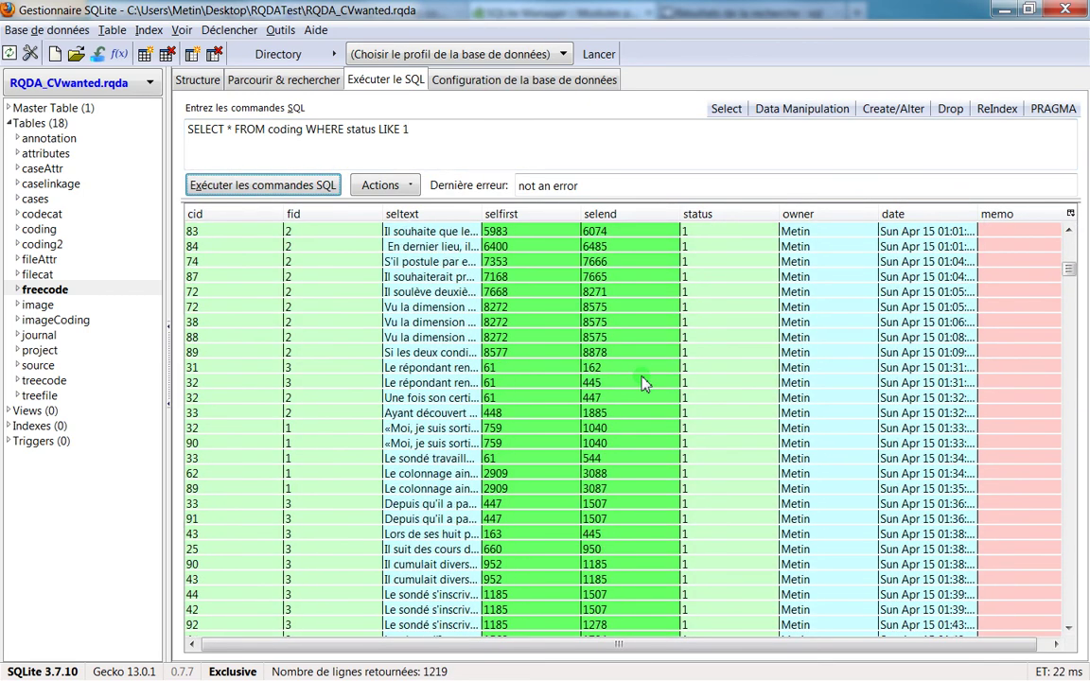
scroll(643, 382, "down", 20)
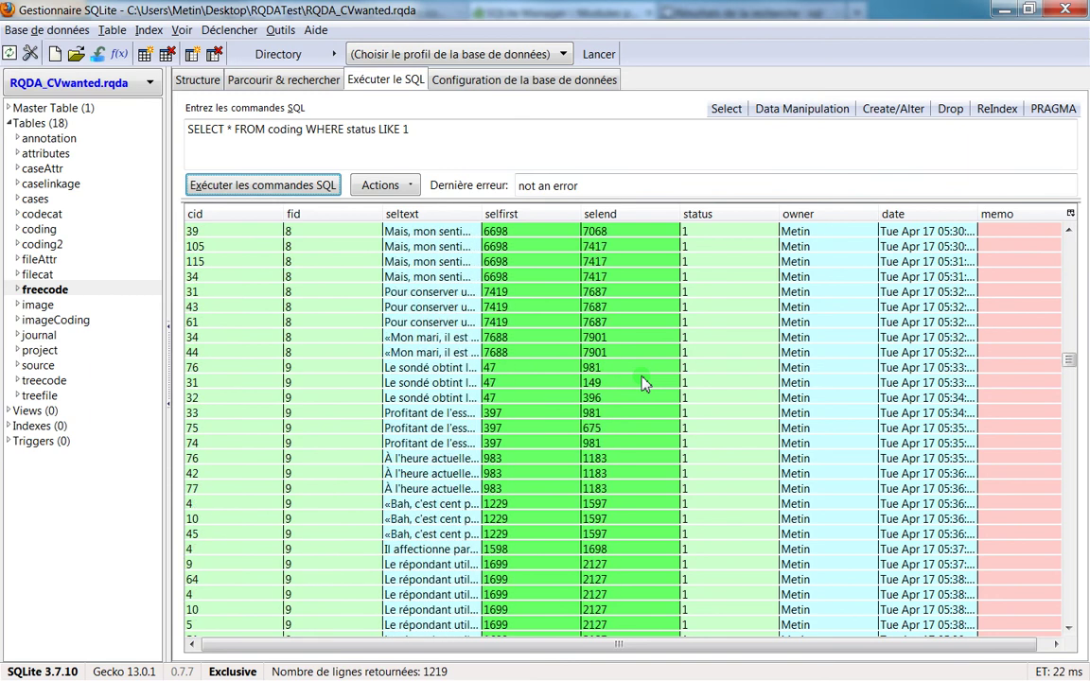
Set the status condition back to LIKE 0 and run the query again
left_click(478, 142)
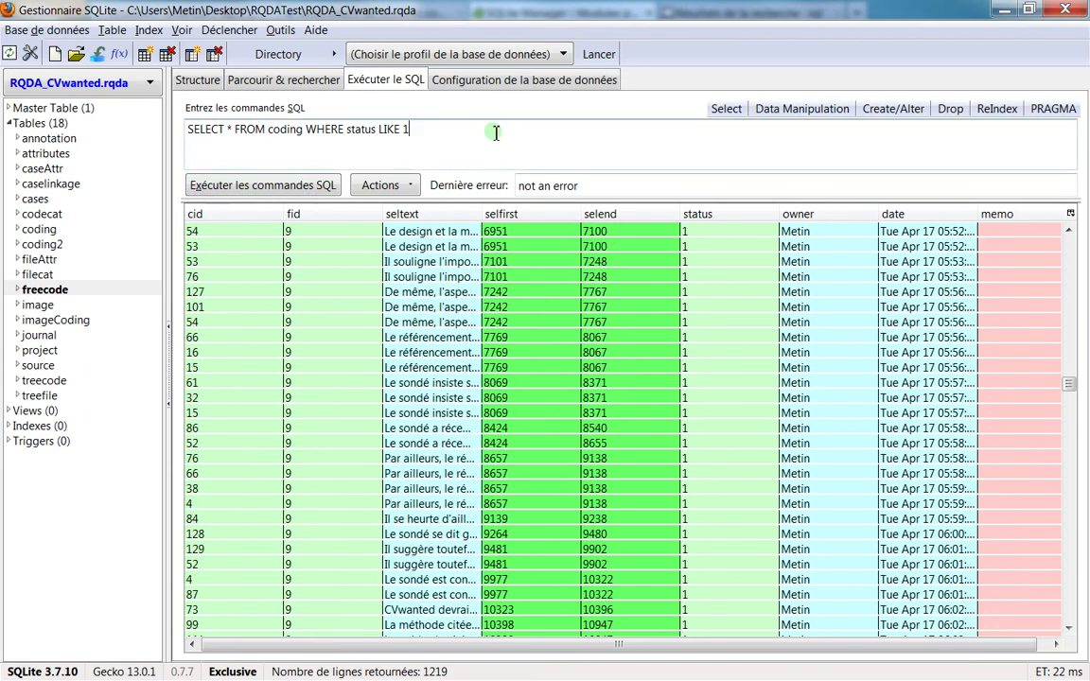
key("BackSpace")
key("BackSpace")
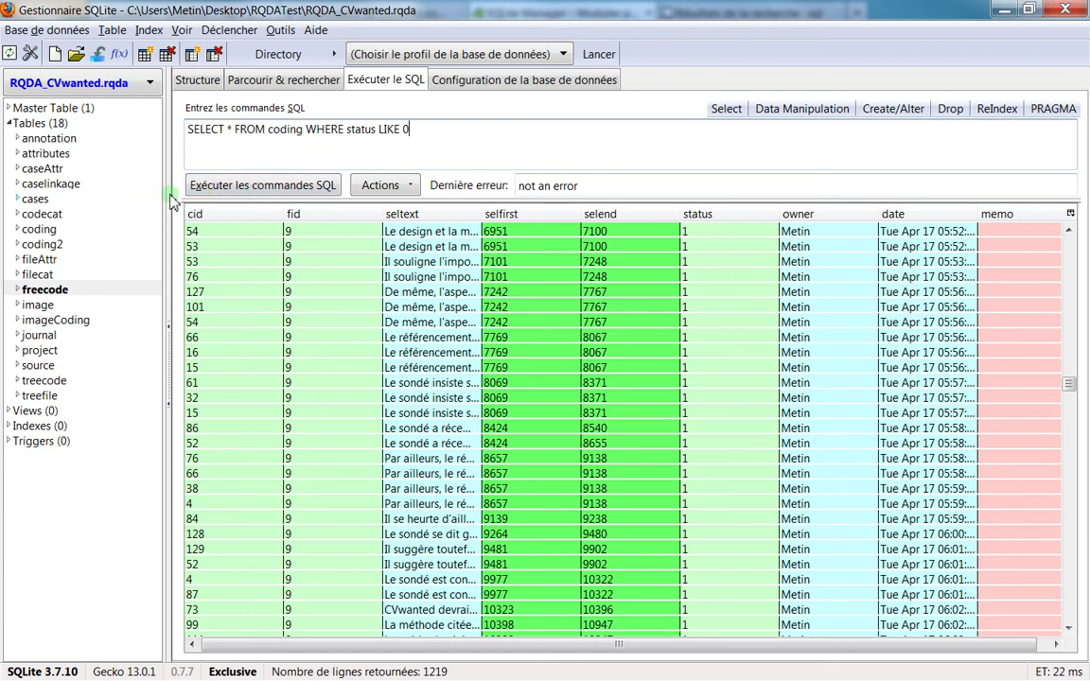
left_click(231, 184)
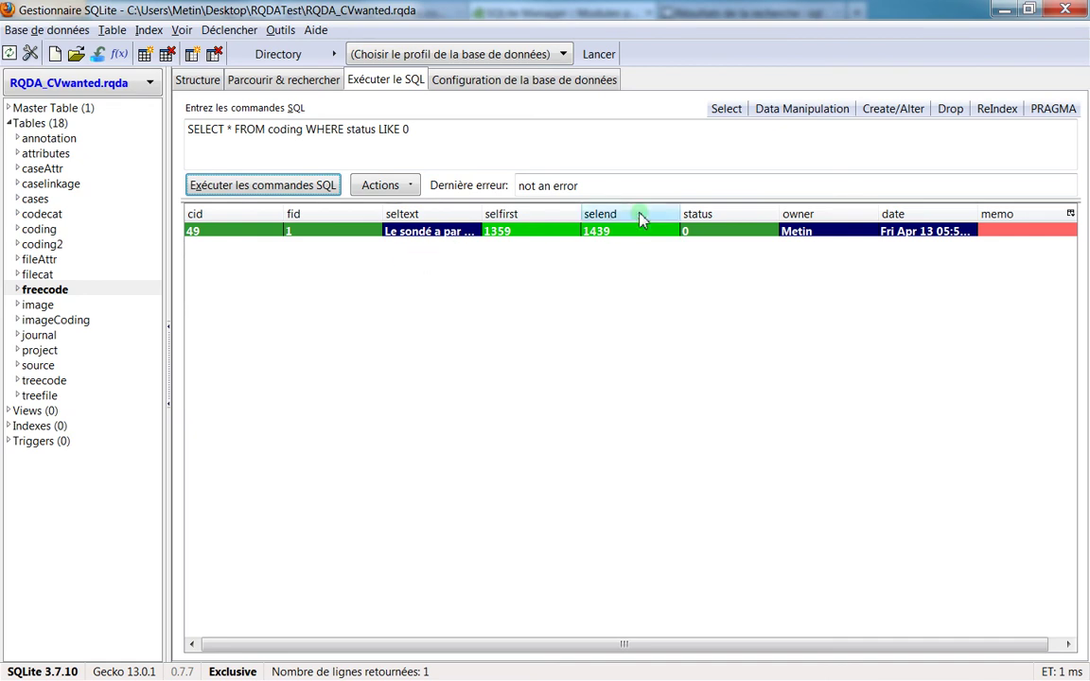
Replace the WHERE clause with ORDER BY LENGTH(seltext) DESC and run the query on the coding table
left_click(466, 161)
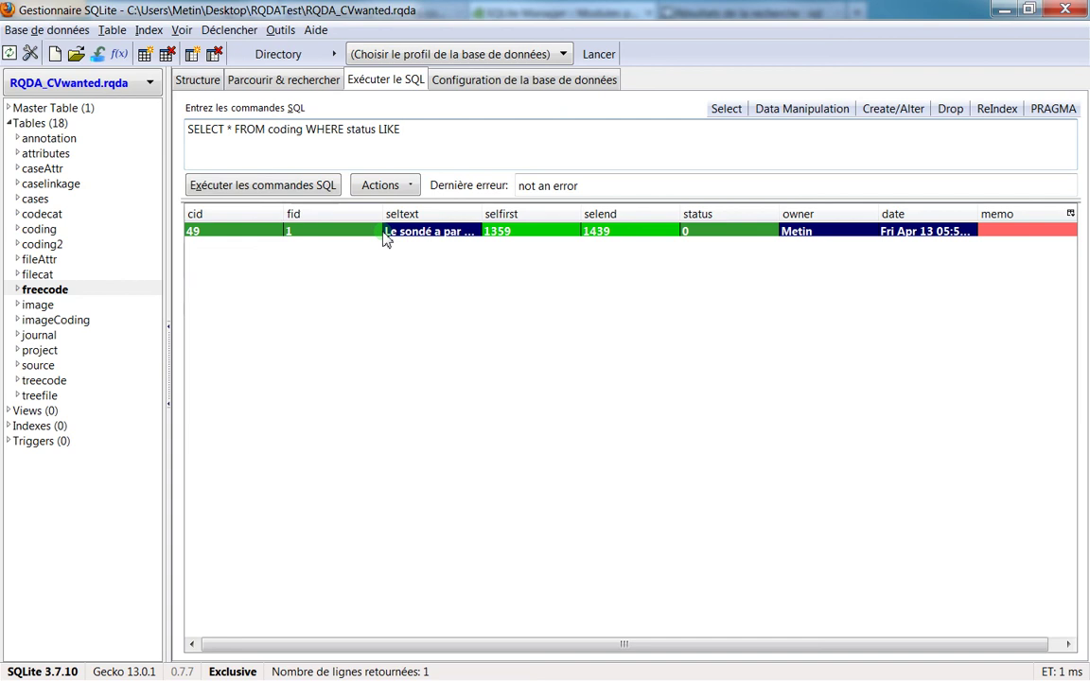
key("BackSpace")
key("BackSpace")
key("BackSpace")
key("BackSpace")
key("BackSpace")
key("BackSpace")
key("BackSpace")
key("BackSpace")
key("BackSpace")
key("BackSpace")
key("BackSpace")
key("BackSpace")
key("BackSpace")
key("BackSpace")
key("BackSpace")
key("BackSpace")
key("BackSpace")
key("BackSpace")
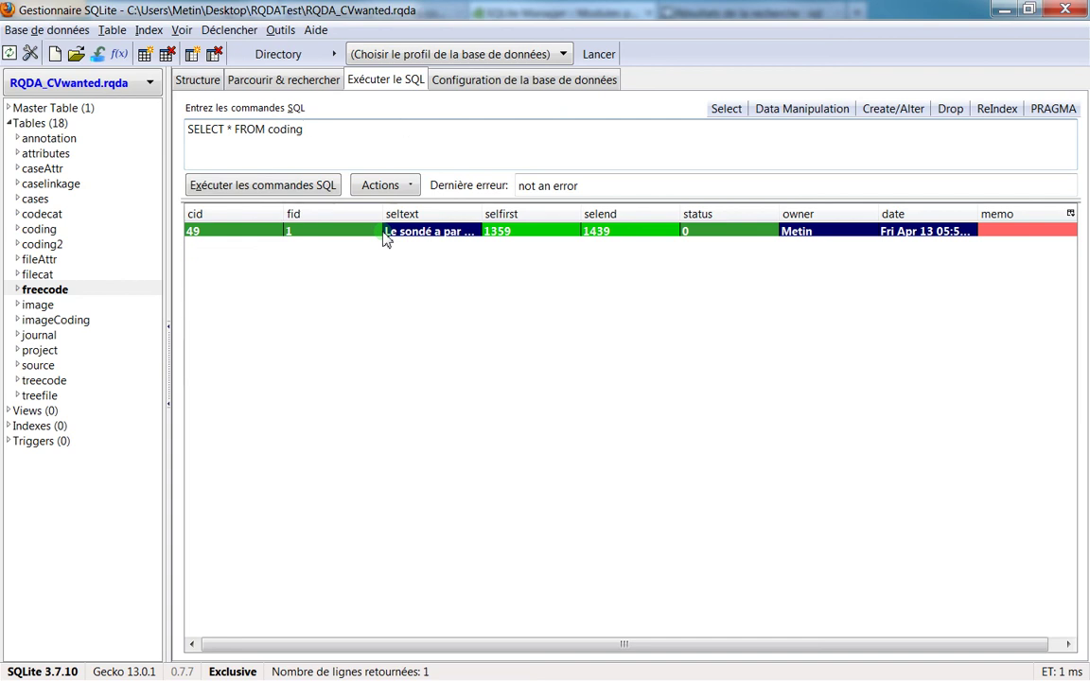
type("ORDER BY LENGTH(seltext) DESC")
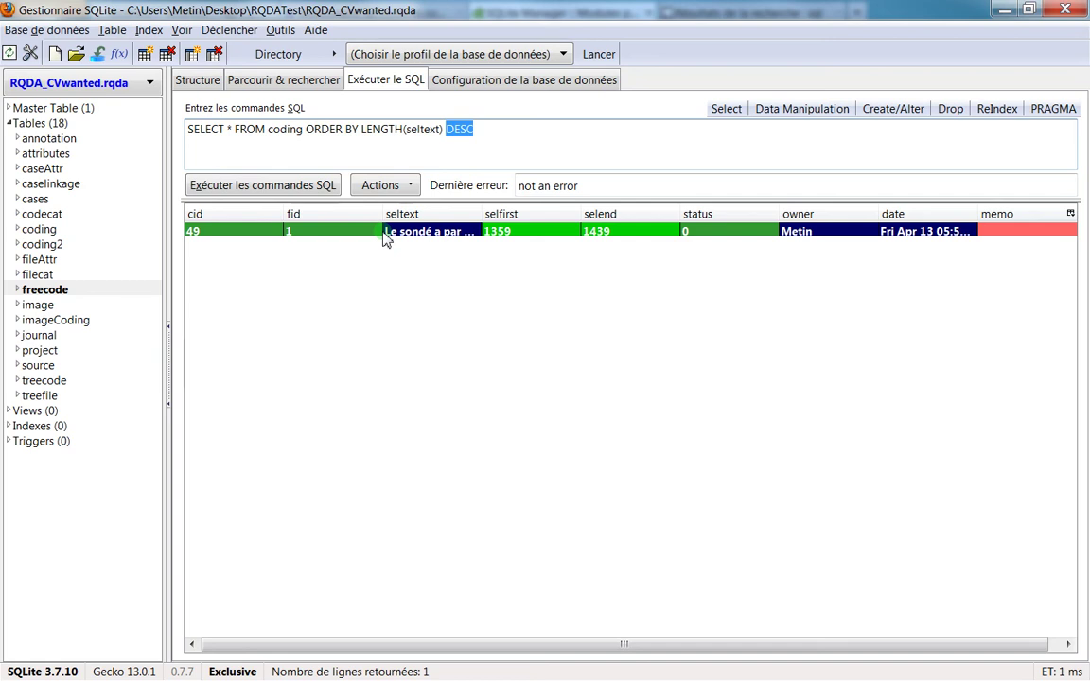
key("Down")
left_click(315, 185)
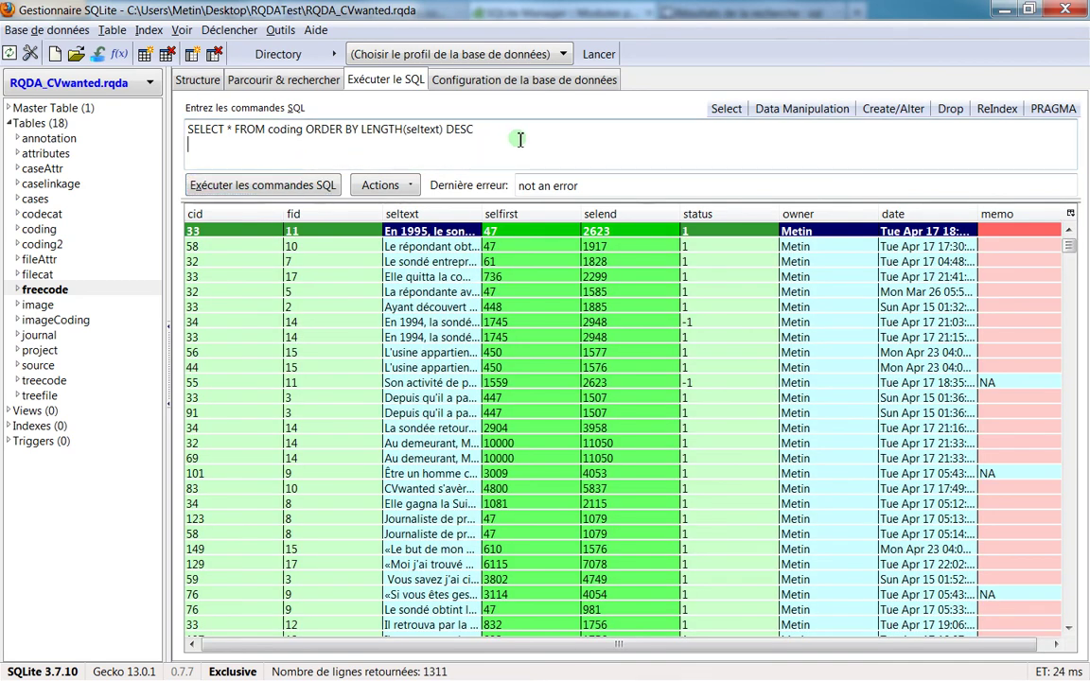
Insert the condition WHERE statut LIKE 0 before the ORDER BY clause of the coding query and run it
left_click(312, 162)
left_click(248, 133)
type("WHERE")
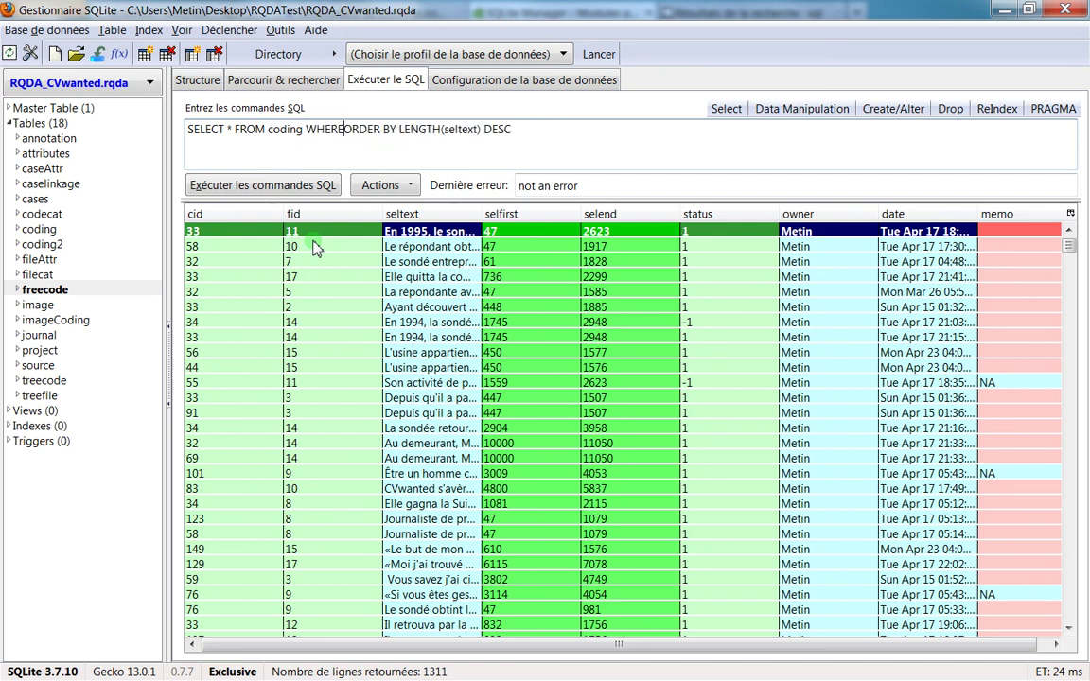
type(" st")
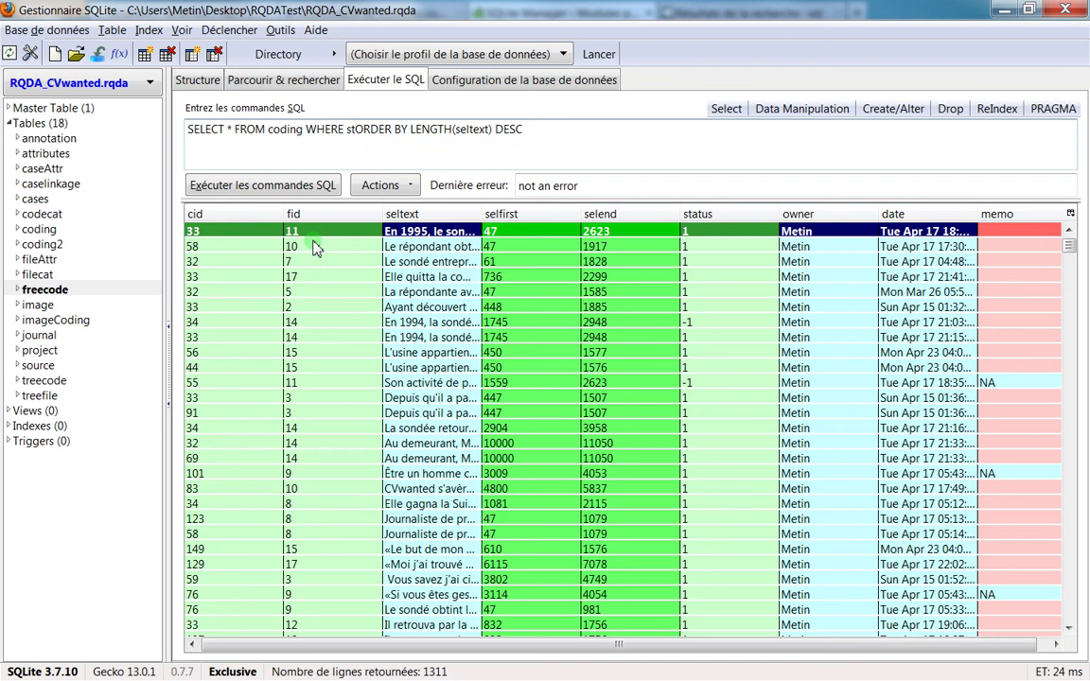
type("atu")
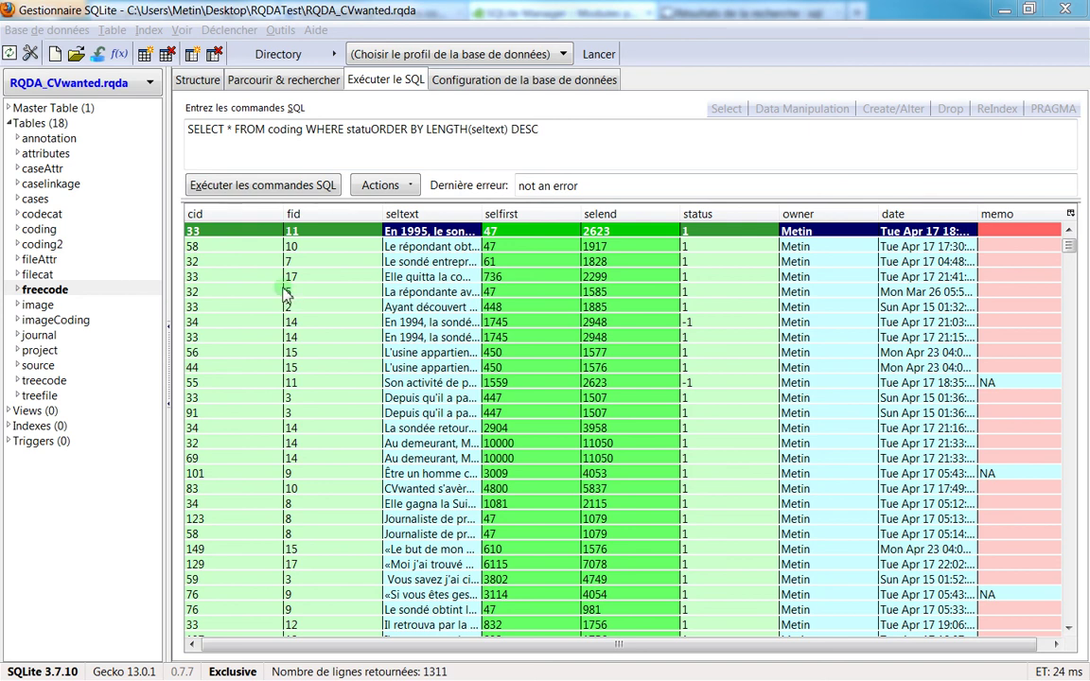
left_click(303, 128)
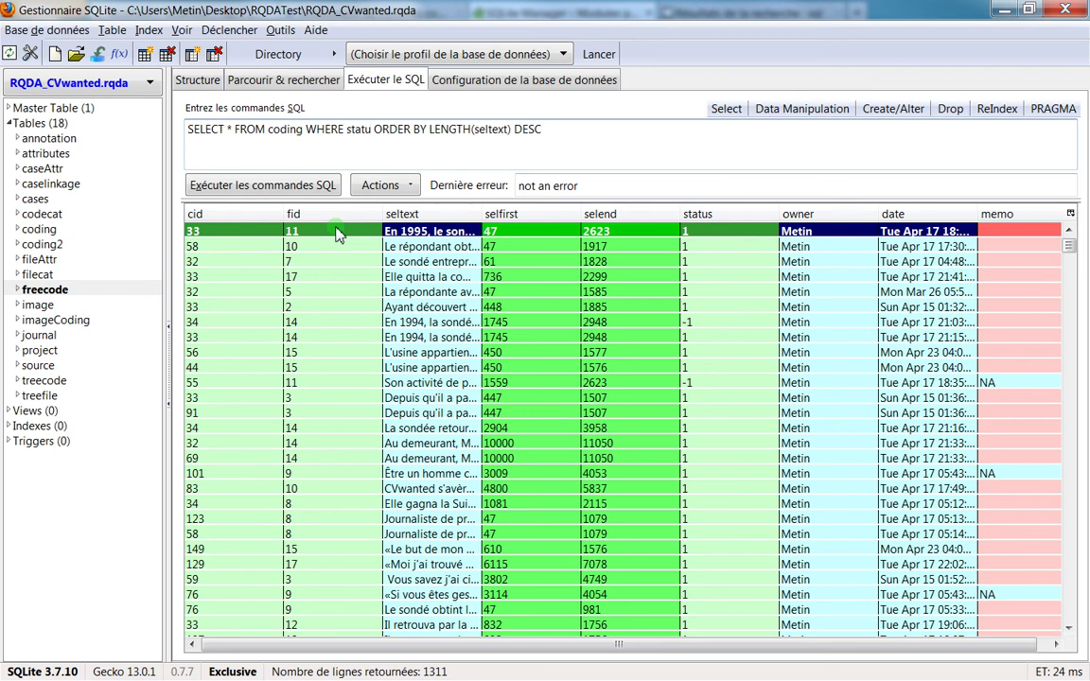
type("t")
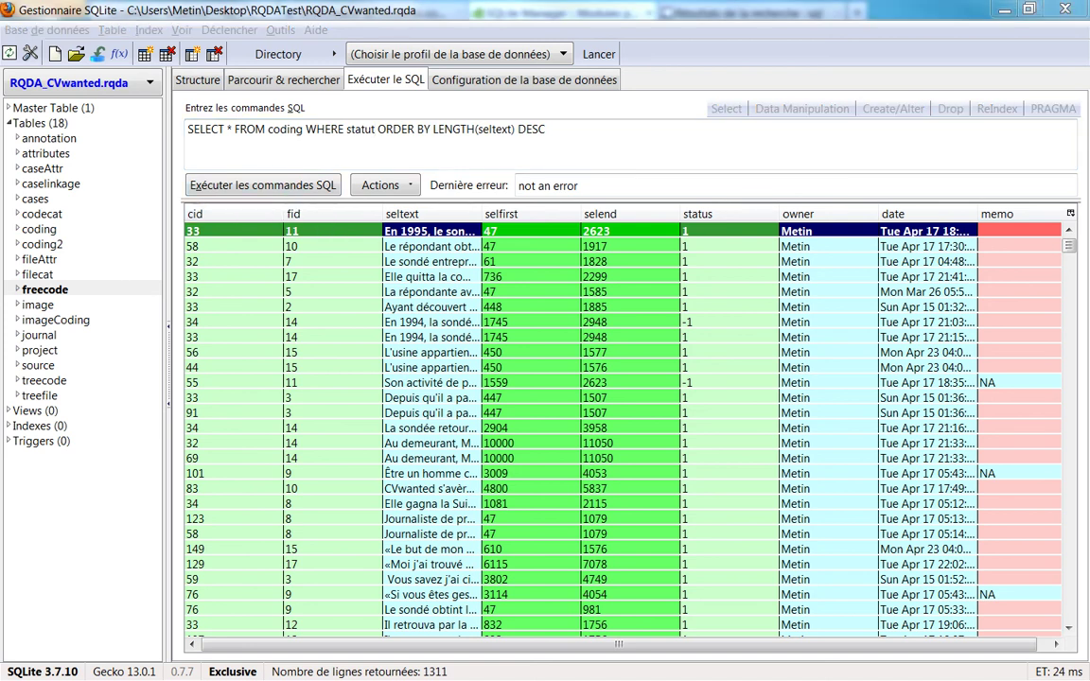
left_click(346, 129)
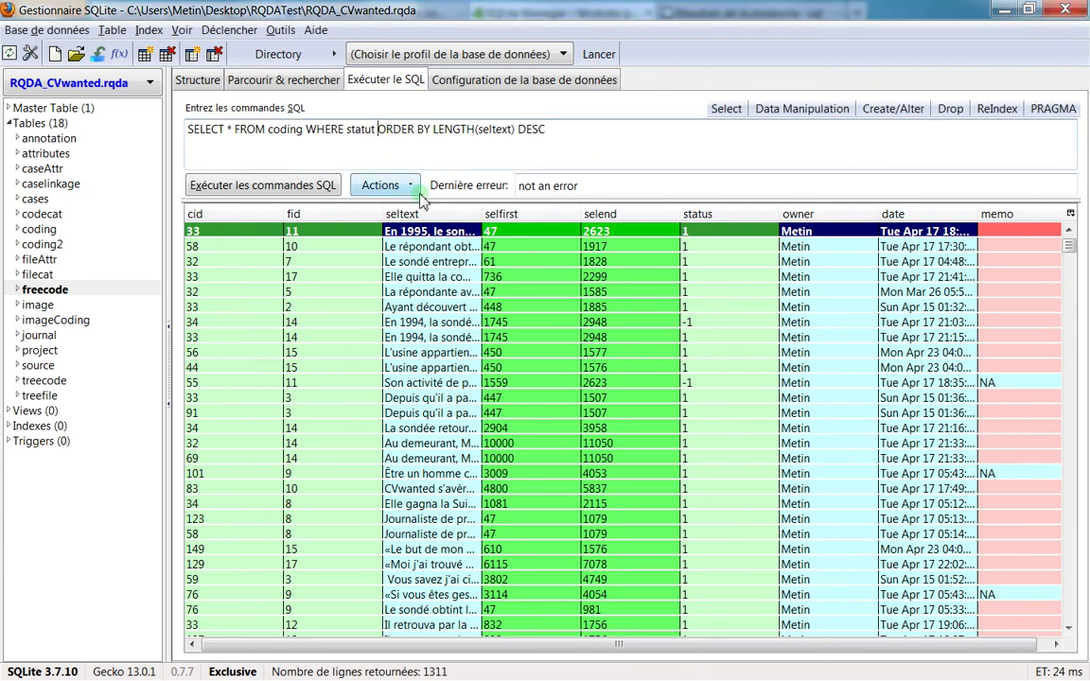
type("LIKE 0")
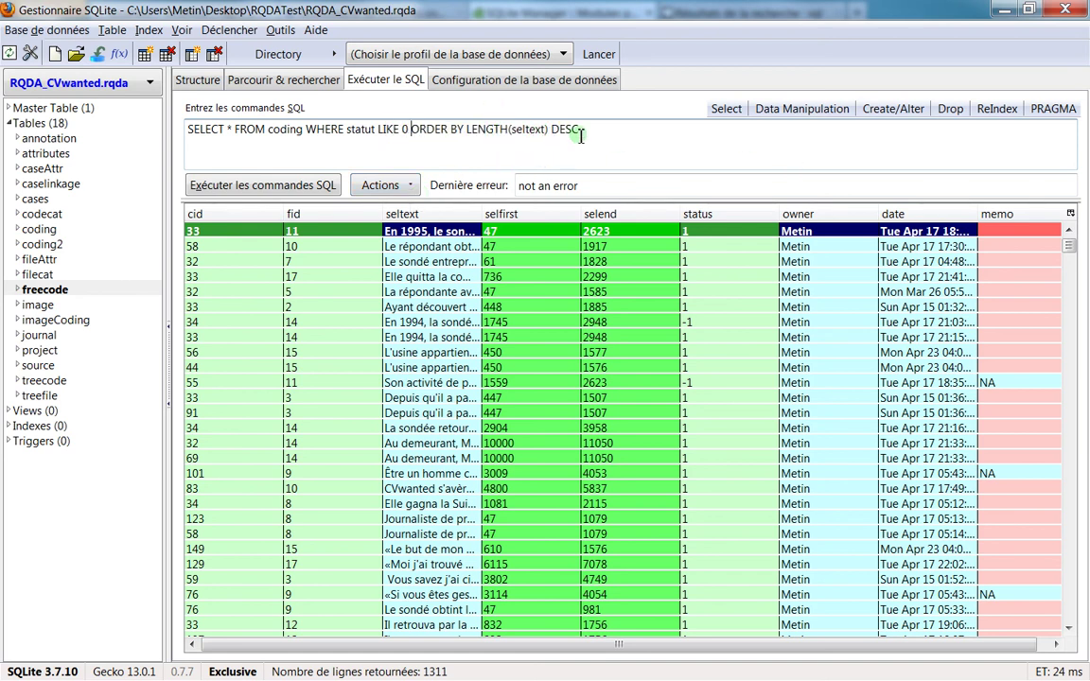
left_click(252, 196)
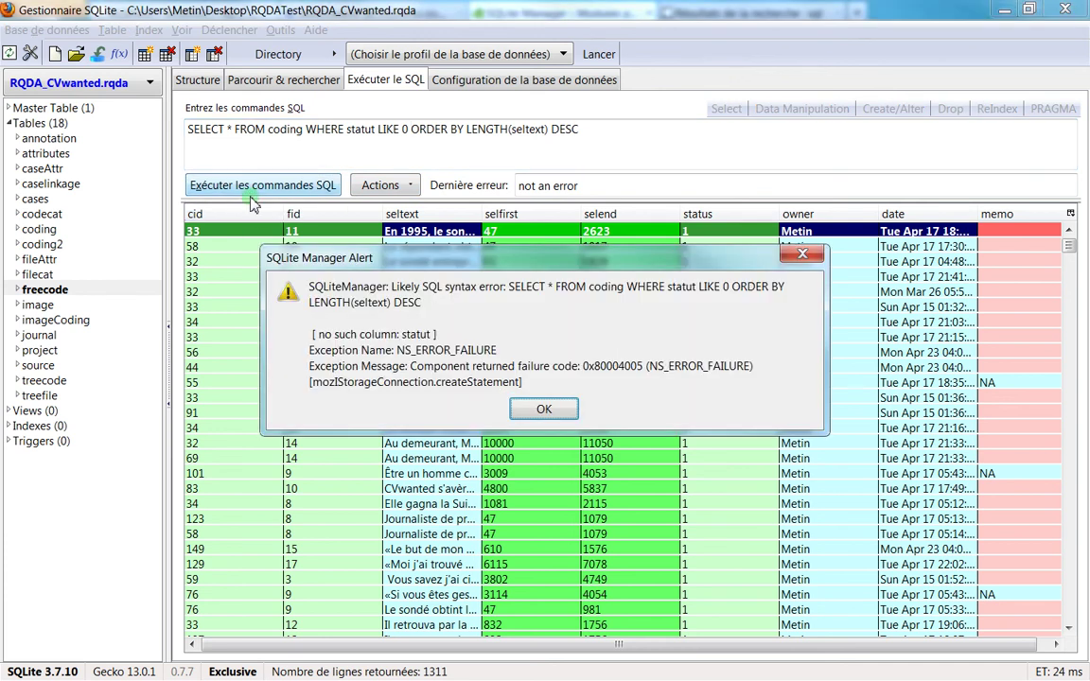
left_click(546, 409)
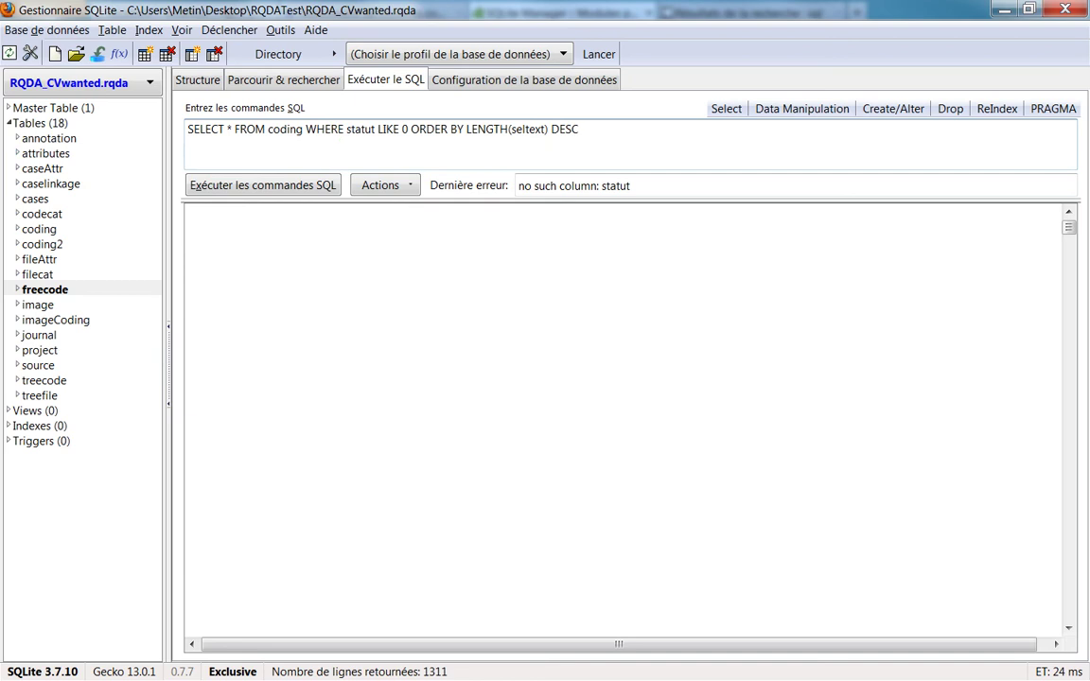
Try statuts as the column name in the WHERE condition and run the query
left_click(376, 141)
type("s")
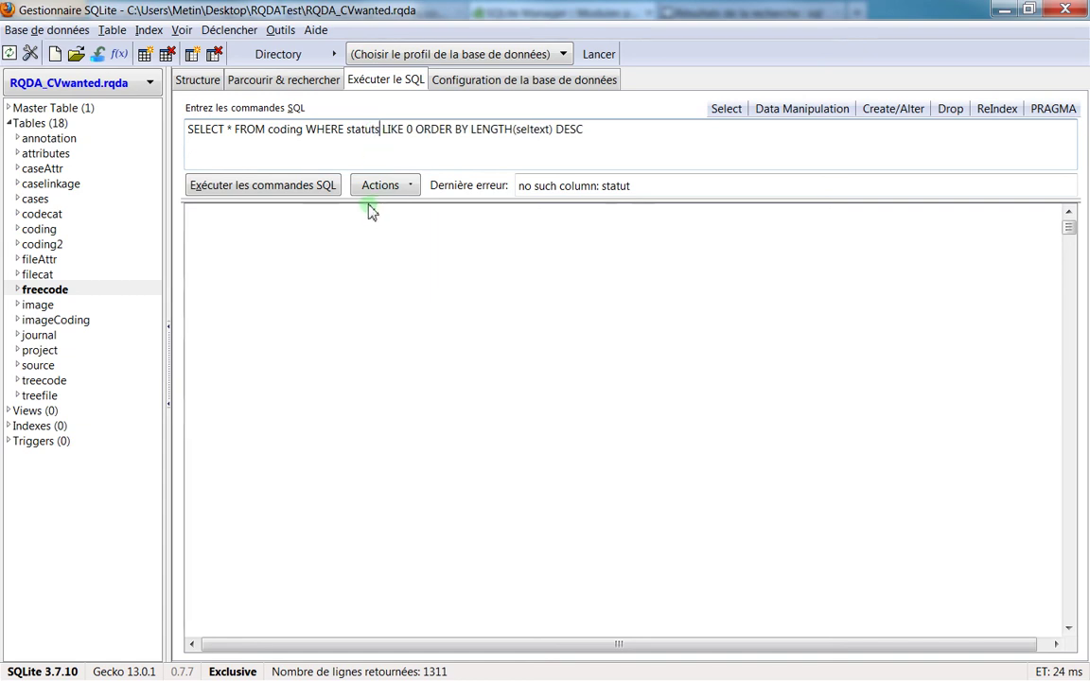
left_click(278, 189)
left_click(551, 411)
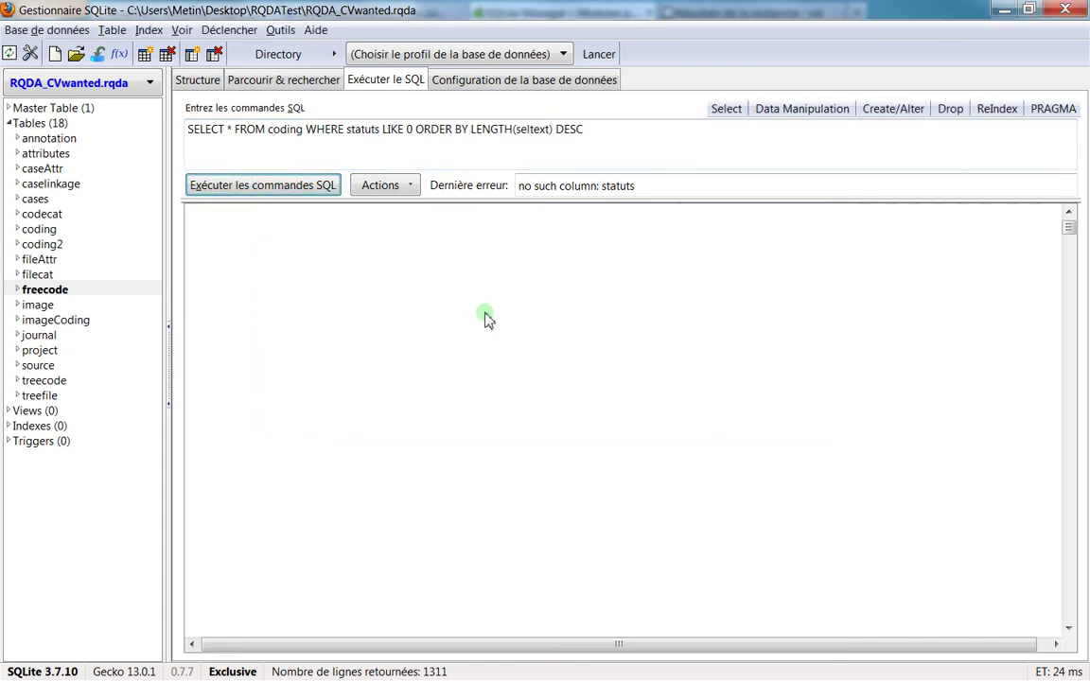
Replace the column name in the WHERE condition with status and run the query
double_click(360, 130)
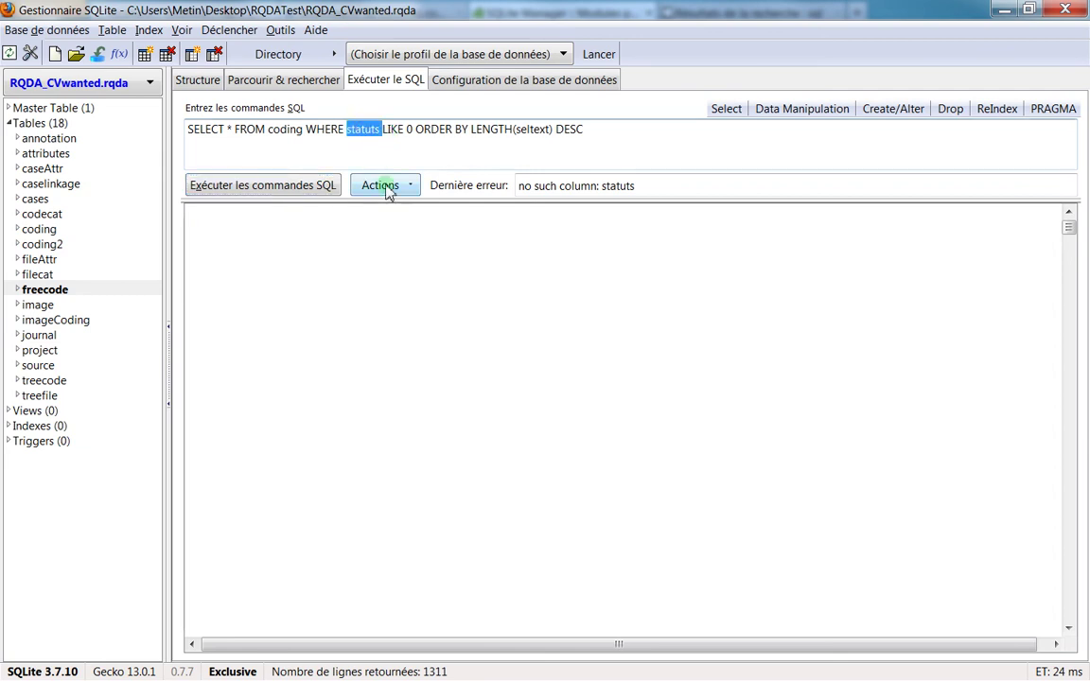
type("status")
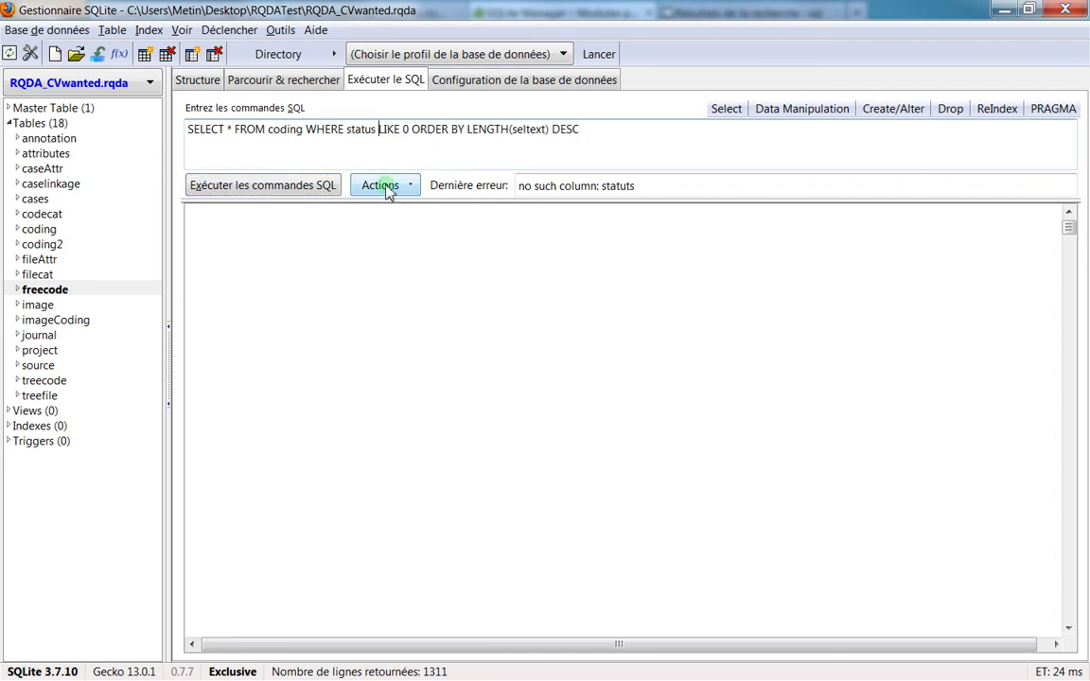
left_click(311, 186)
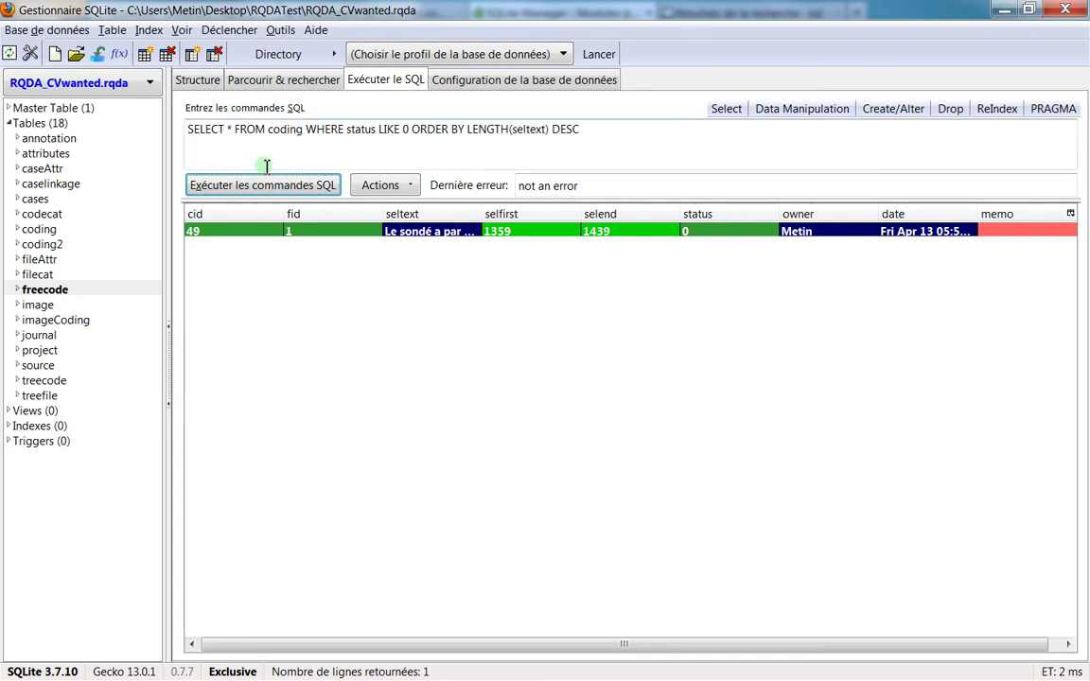
Change the status condition to LIKE 1, run the length-sorted query and look through the returned rows
left_click(407, 129)
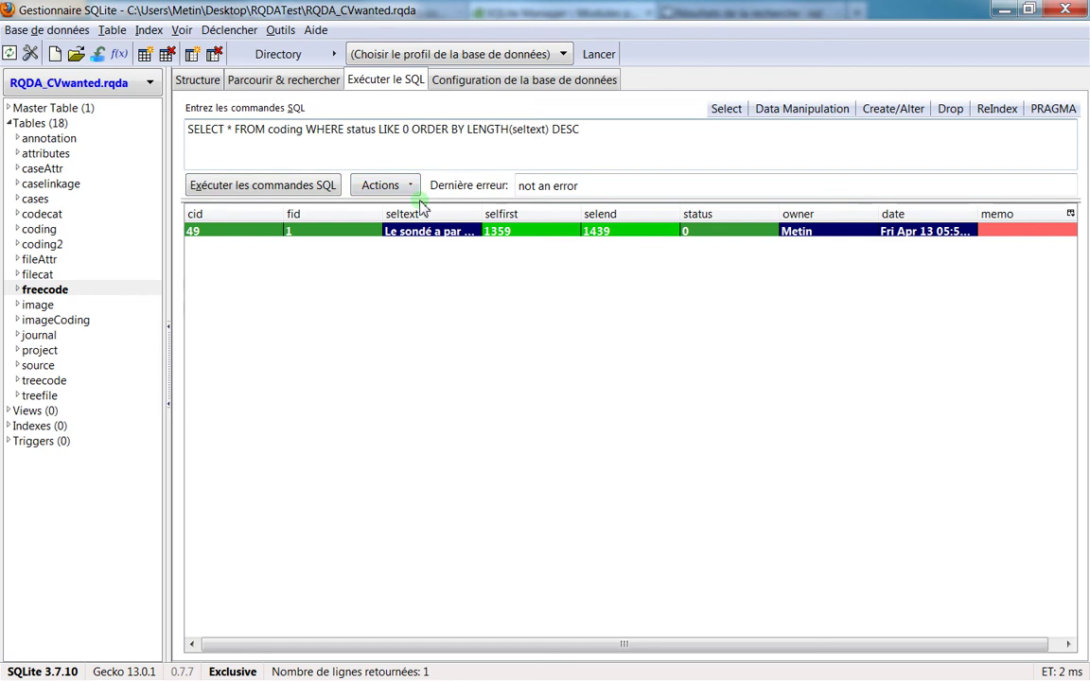
key("BackSpace")
type("1")
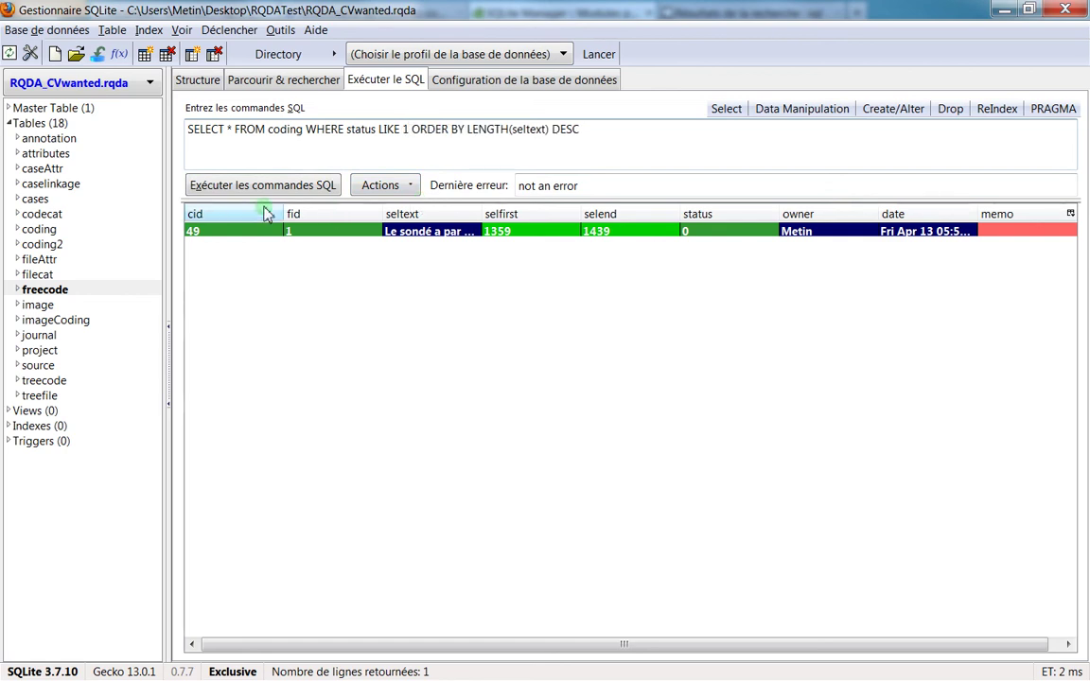
left_click(265, 187)
left_click(266, 187)
scroll(445, 367, "down", 20)
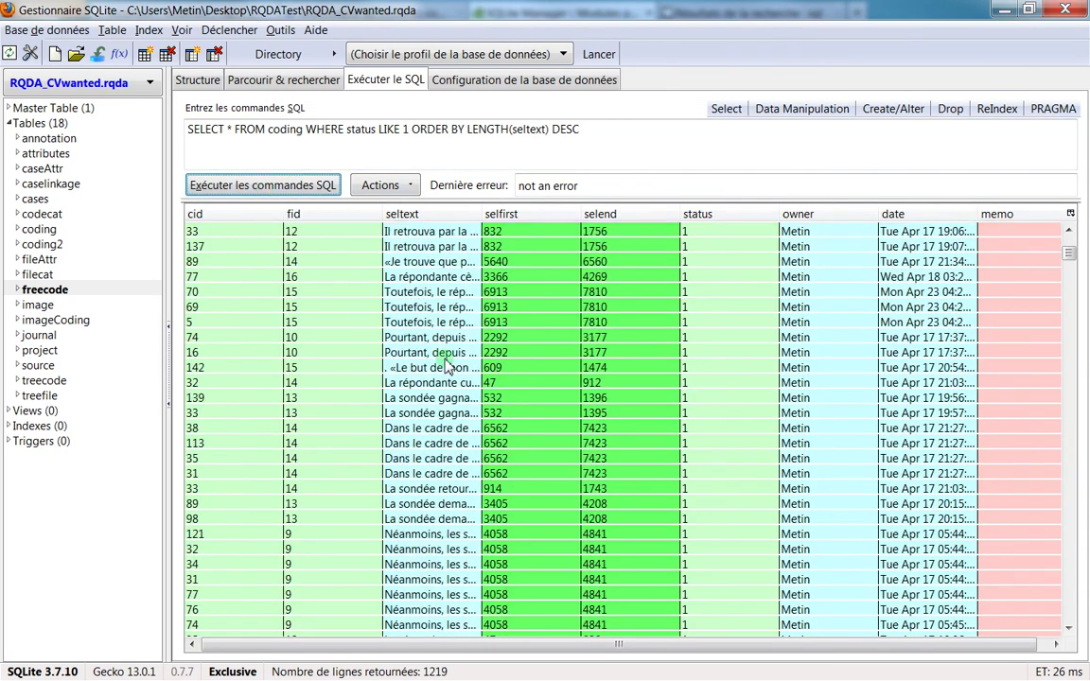
scroll(444, 367, "down", 3)
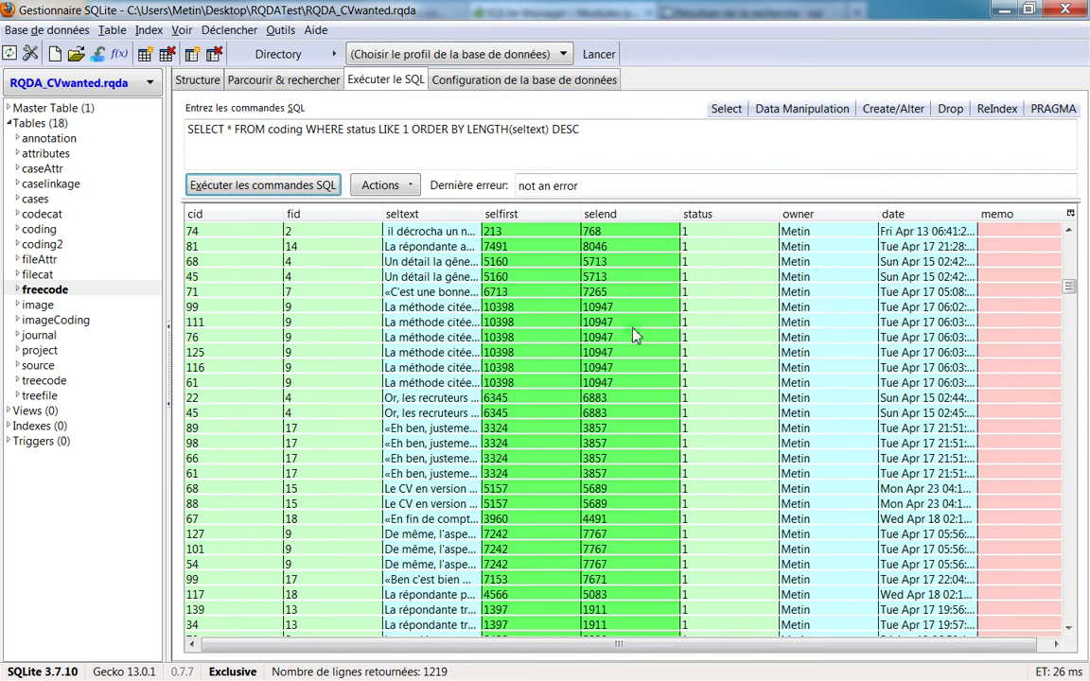
scroll(511, 376, "up", 20)
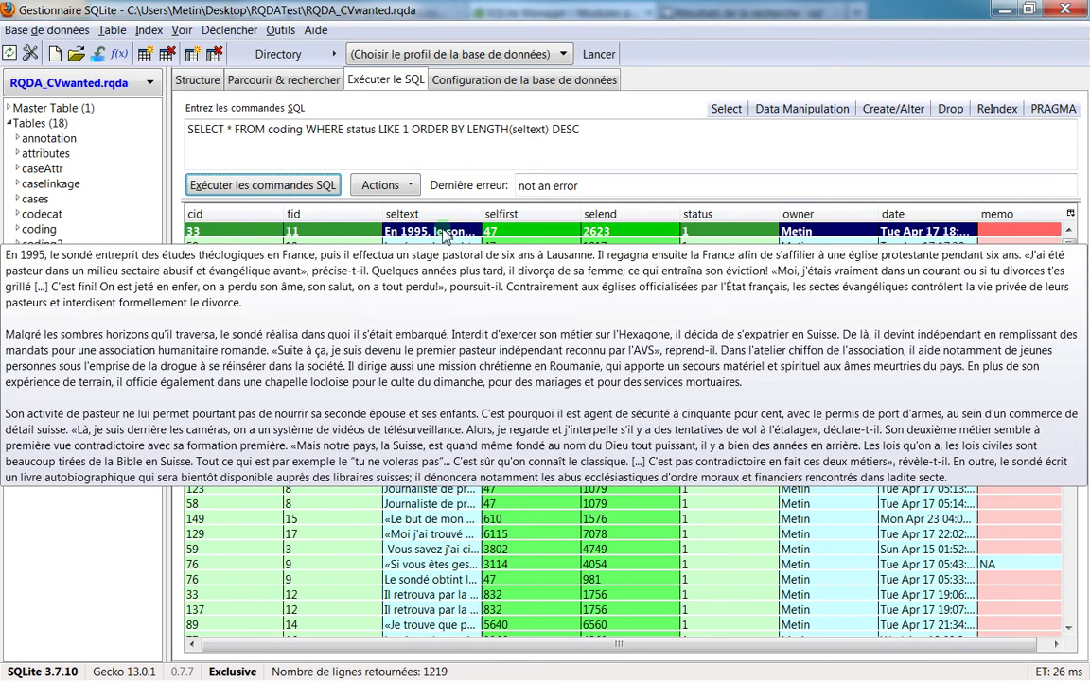
Change the sort order to ASC, run the query and look through the codings from the shortest text onward
double_click(565, 130)
type("ASC")
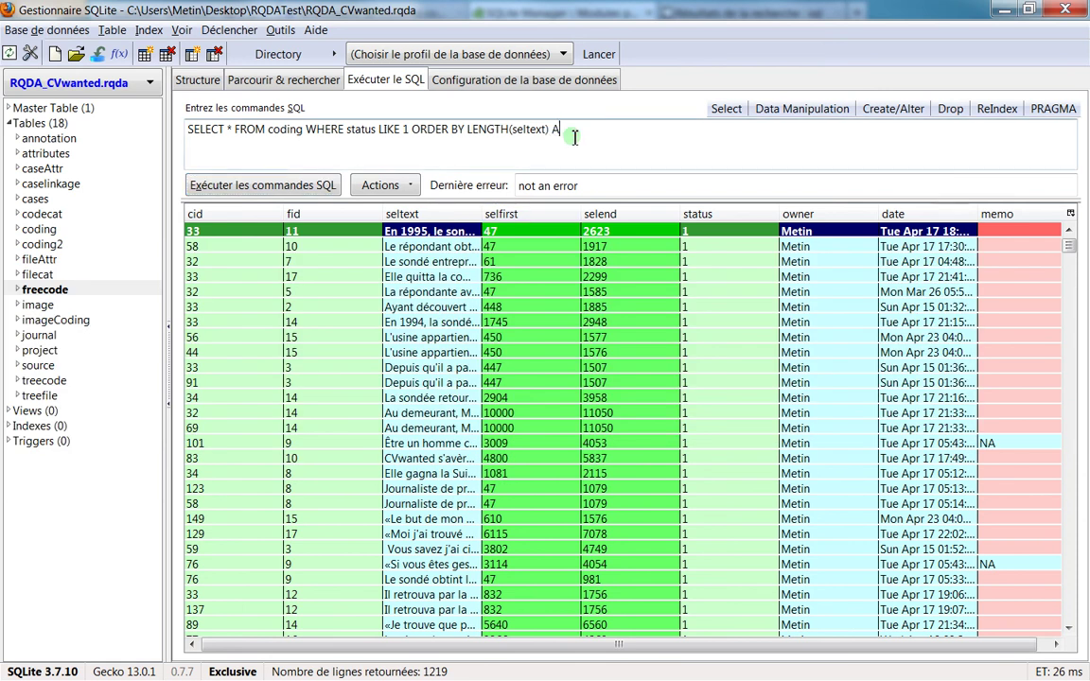
left_click(265, 185)
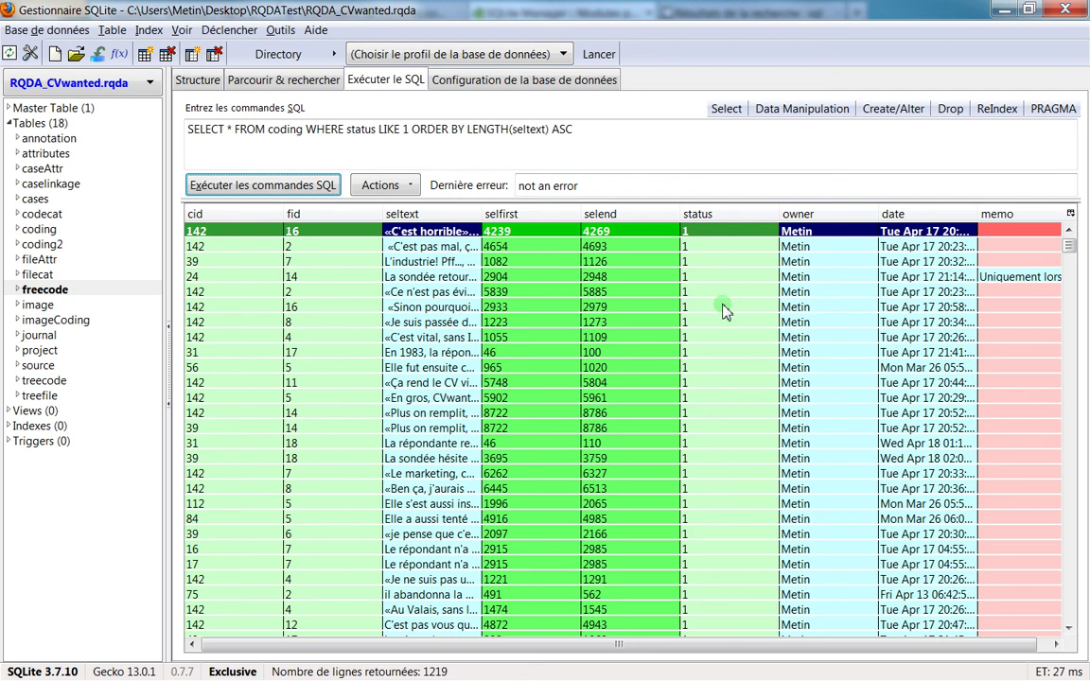
scroll(724, 313, "down", 10)
scroll(723, 313, "down", 20)
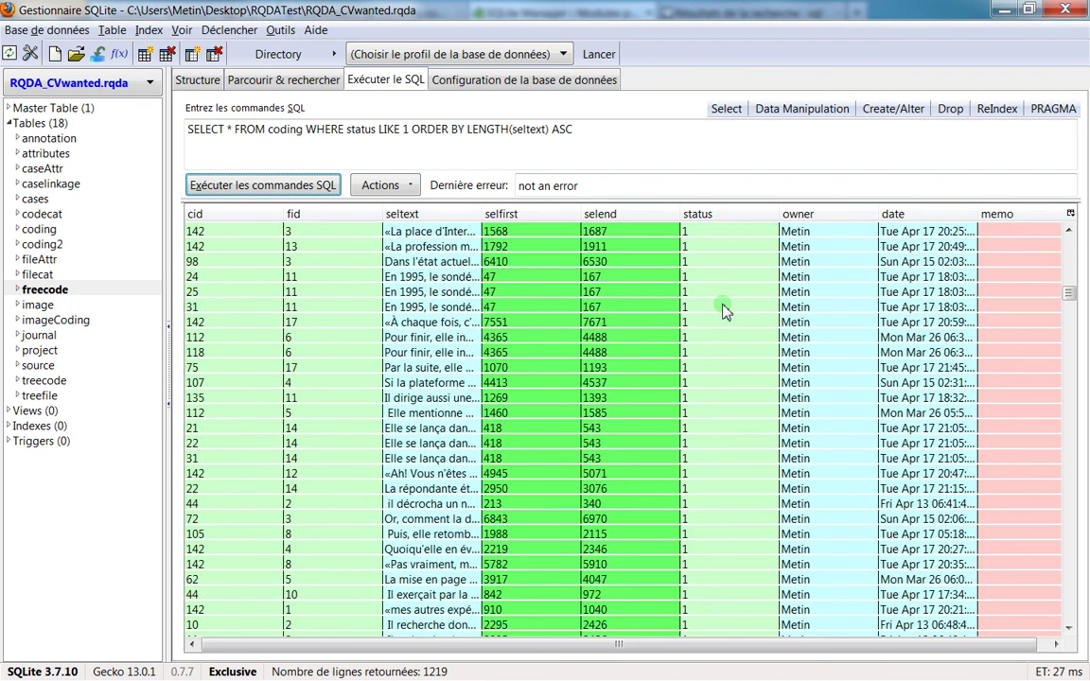
scroll(724, 312, "down", 10)
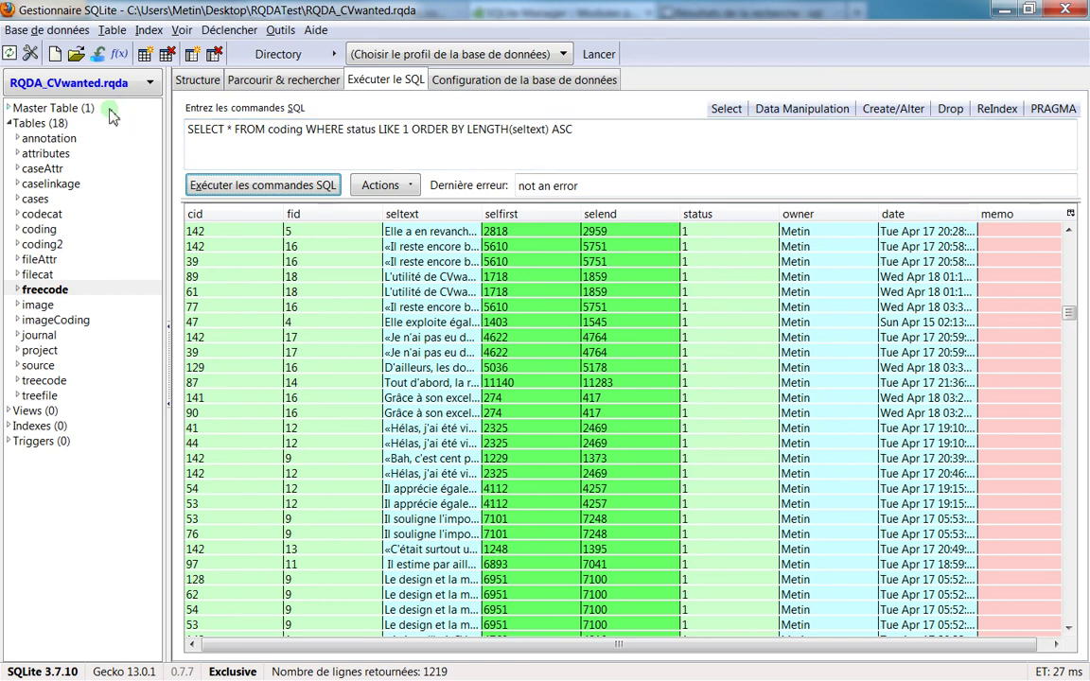
Switch to RStudio and open the documentation of the RQDA package from the installed packages
key("alt+Tab")
left_click_drag(117, 207, 485, 29)
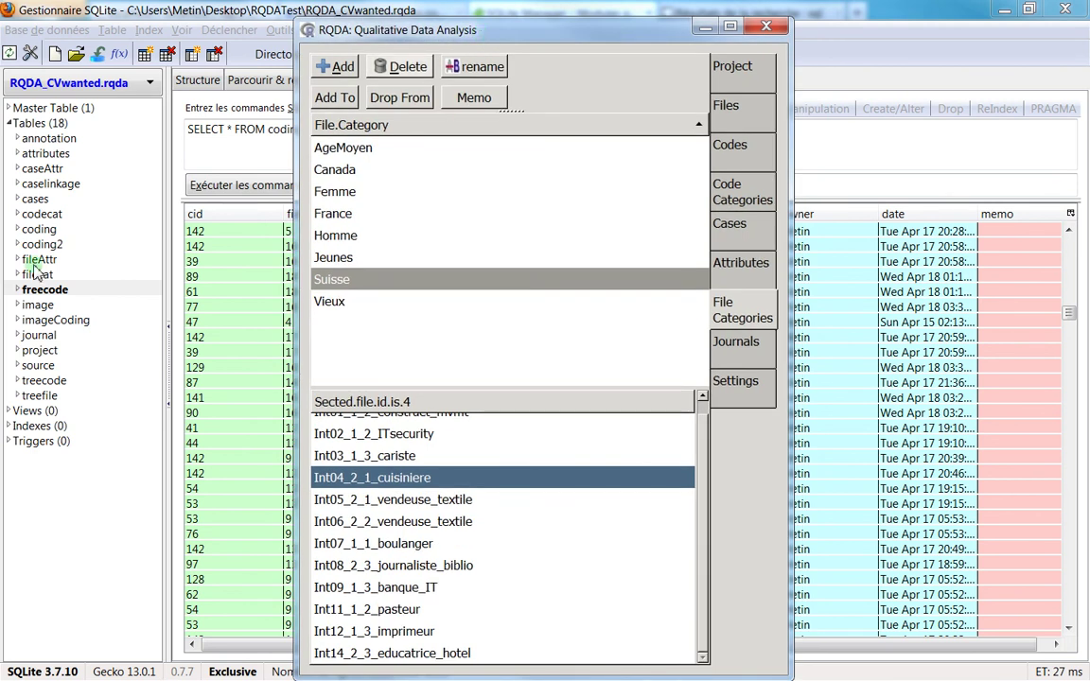
left_click(225, 144)
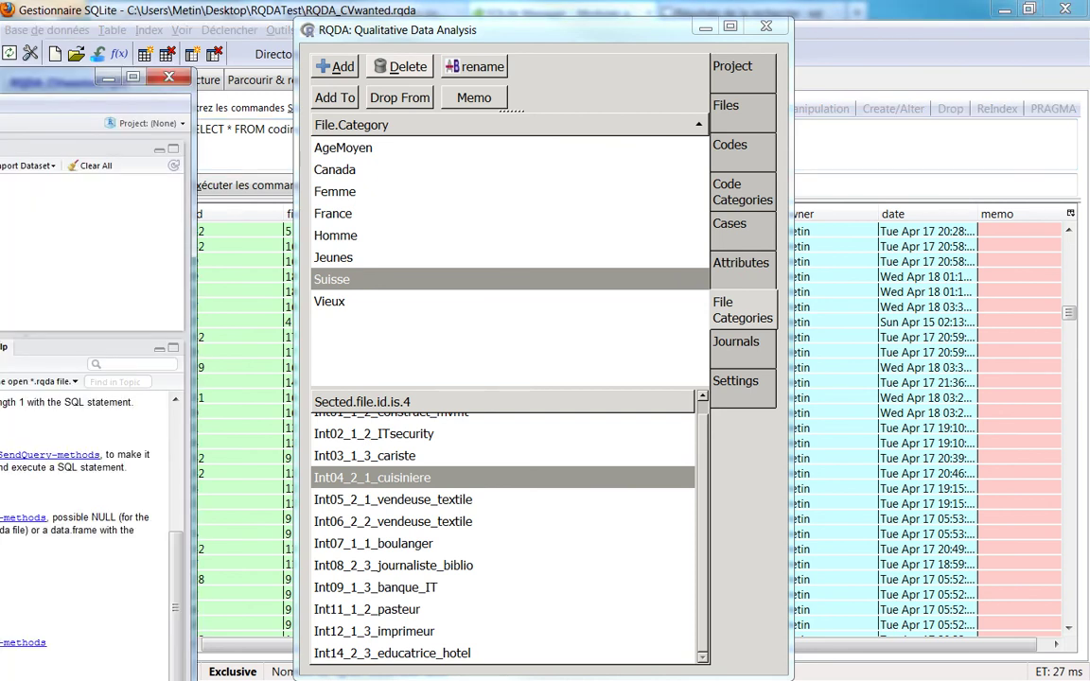
left_click(577, 26)
left_click(708, 28)
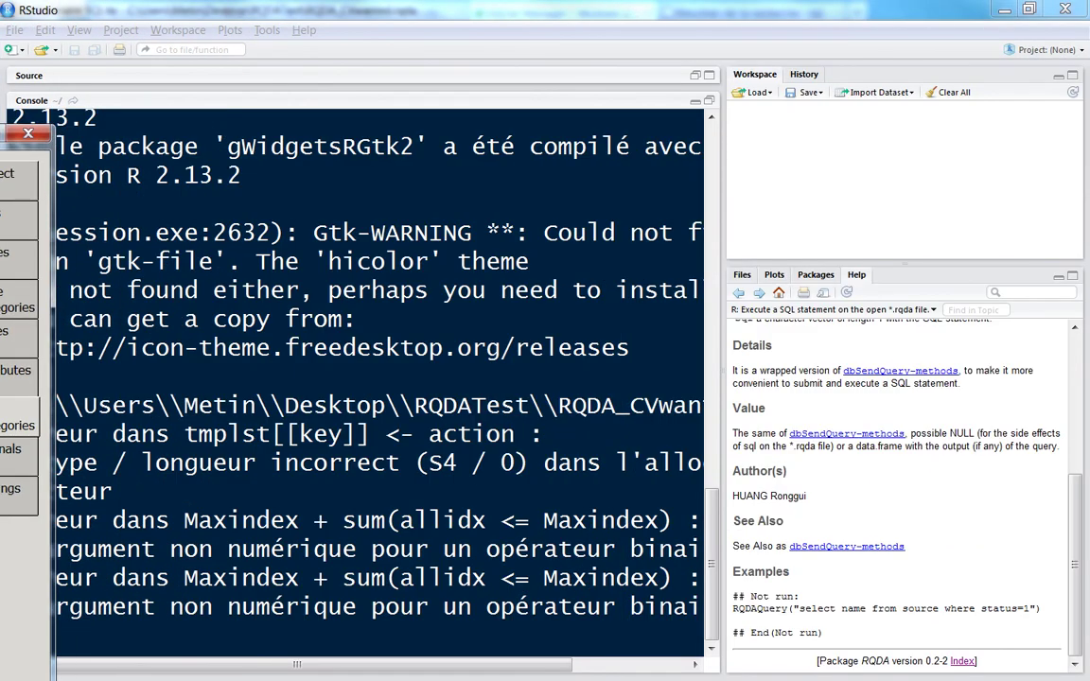
left_click(816, 275)
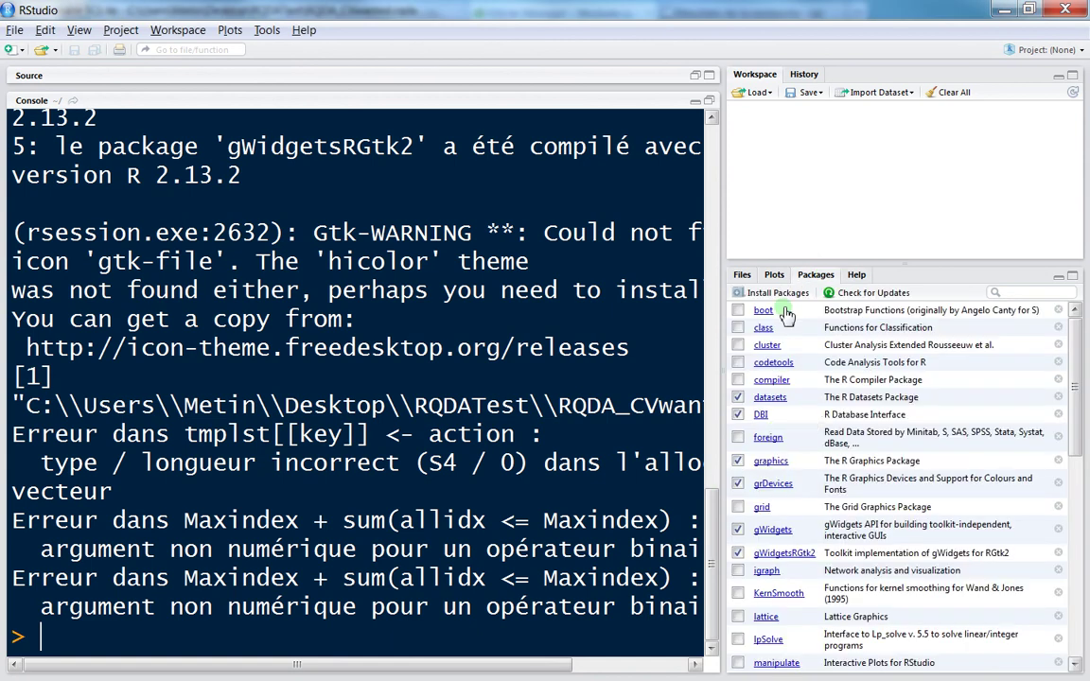
scroll(793, 462, "down", 10)
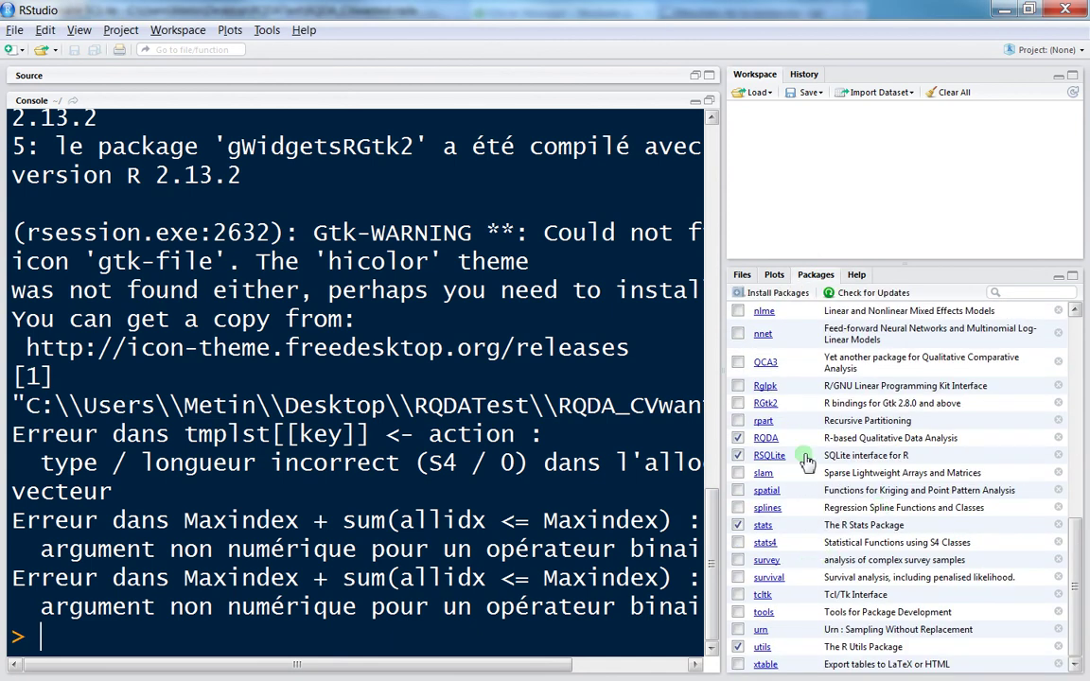
left_click(766, 439)
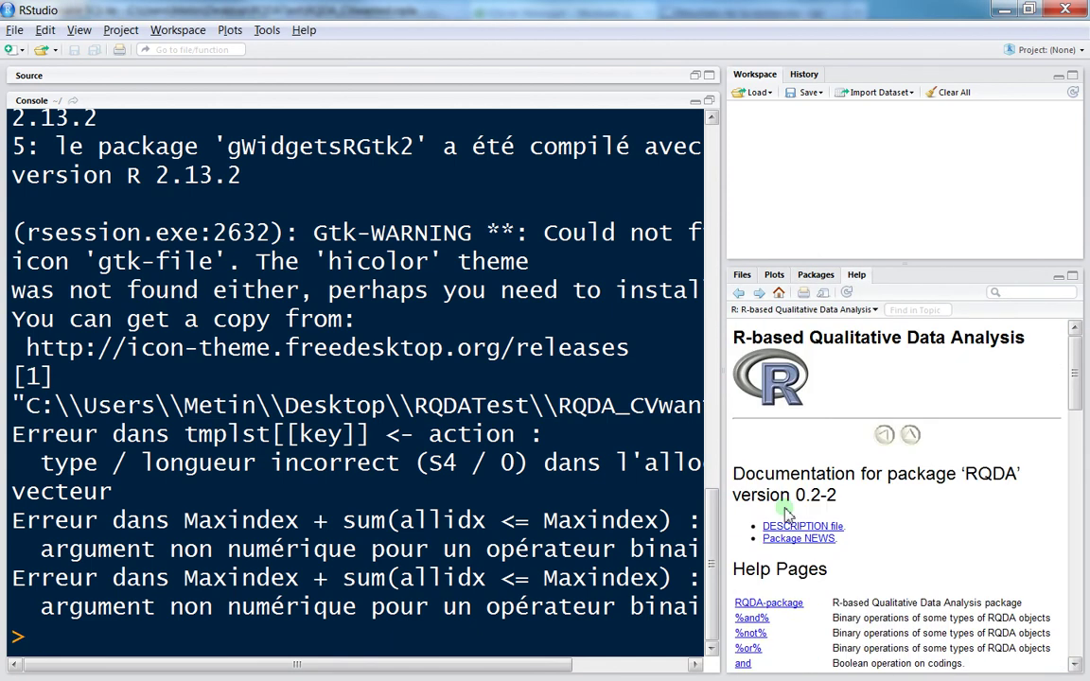
Read the RQDAQuery help page from the RQDA documentation index and switch back to SQLite Manager
scroll(823, 383, "down", 5)
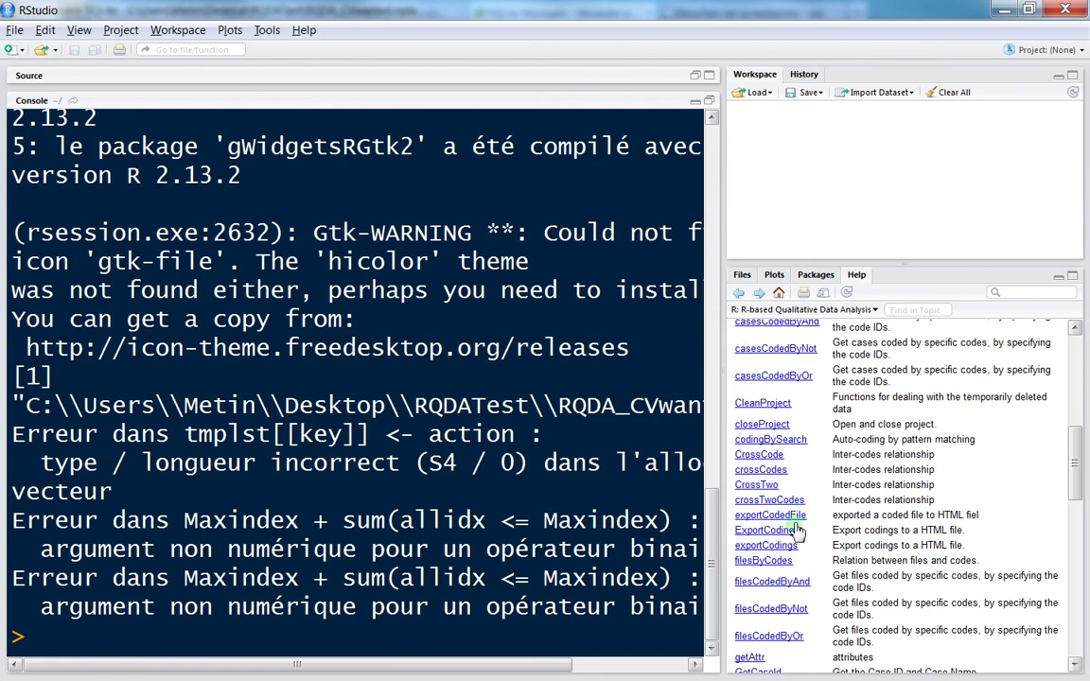
scroll(799, 525, "down", 8)
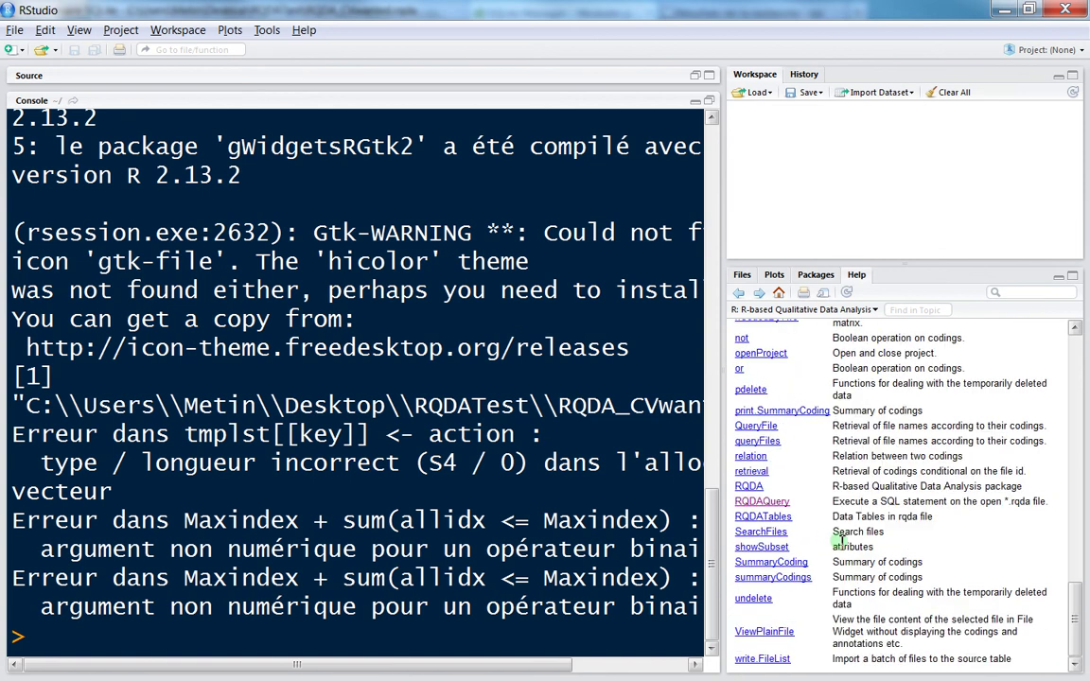
left_click(749, 504)
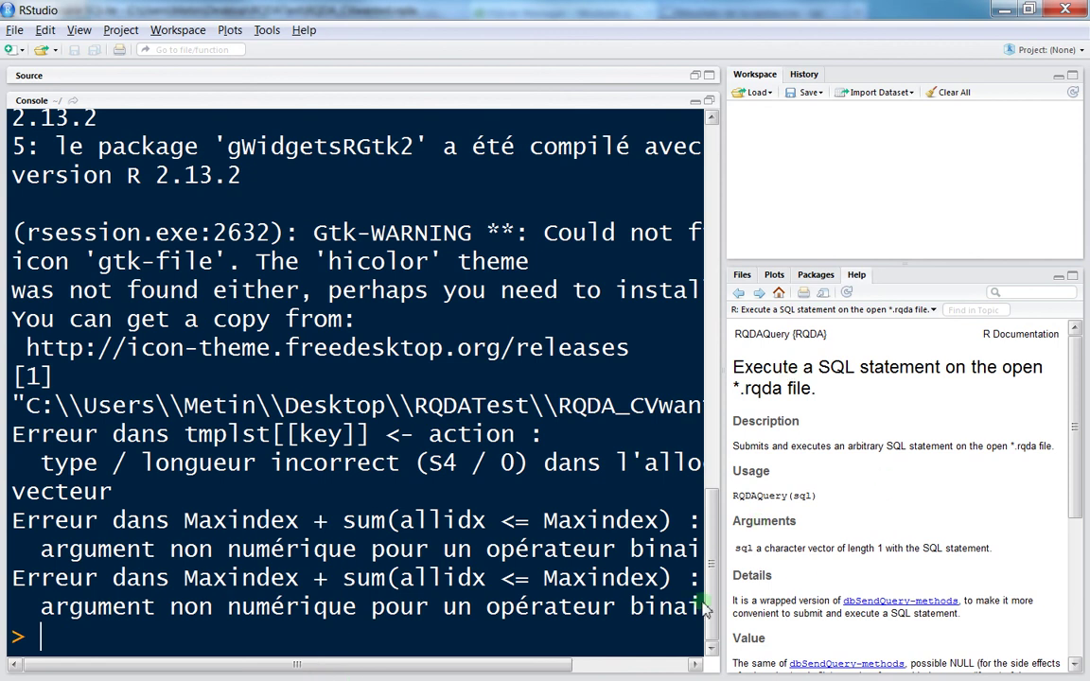
scroll(808, 514, "down", 3)
scroll(795, 454, "up", 3)
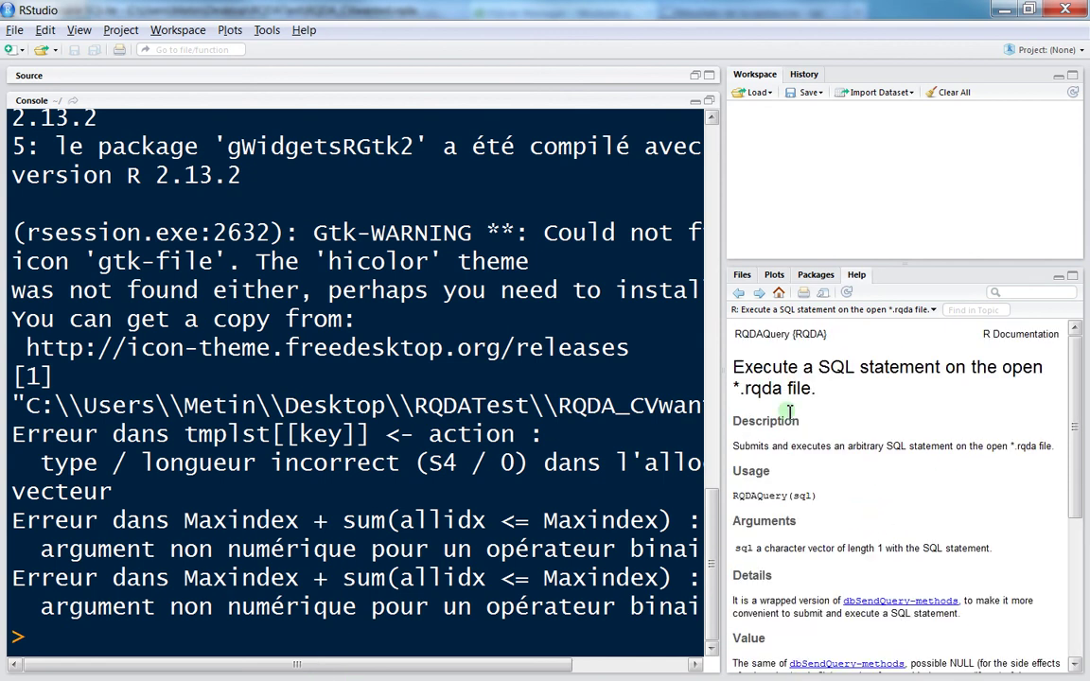
left_click(738, 293)
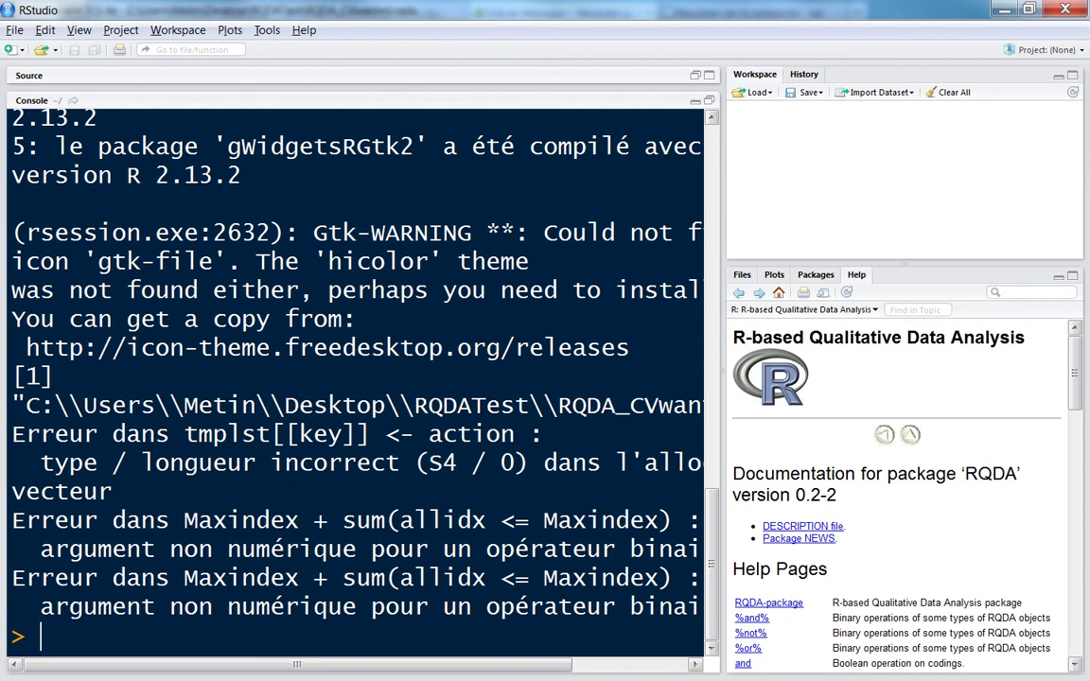
key("alt+Tab")
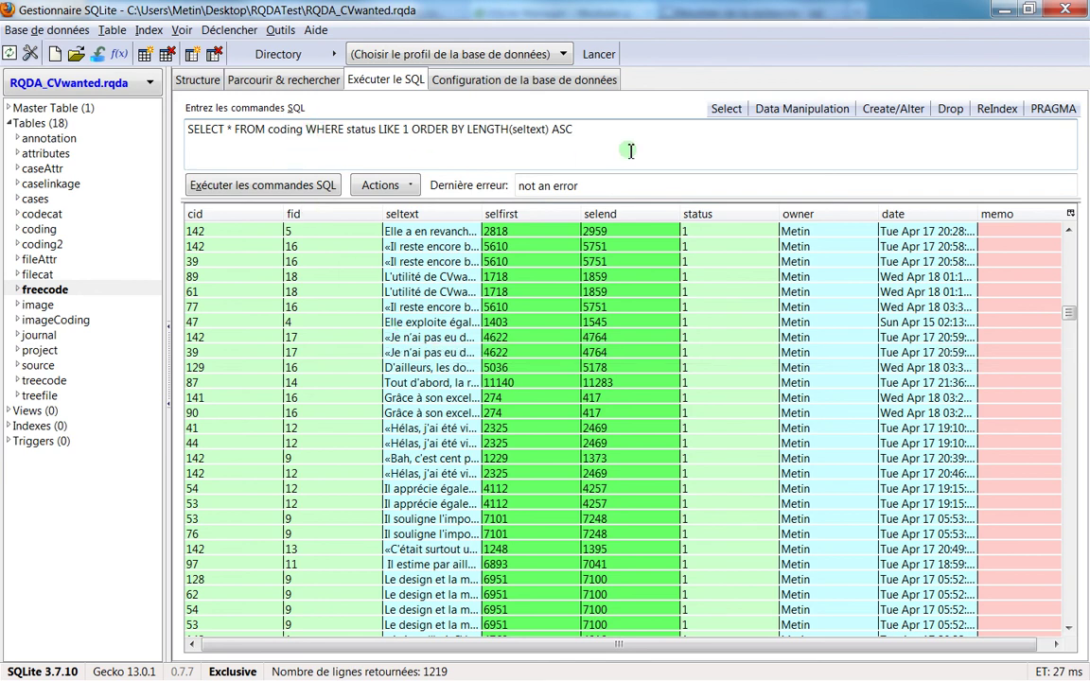
Highlight the length-sorted SELECT query, examine its returned codings through to the longest text, and return to the shortest ones
left_click_drag(285, 148, 163, 114)
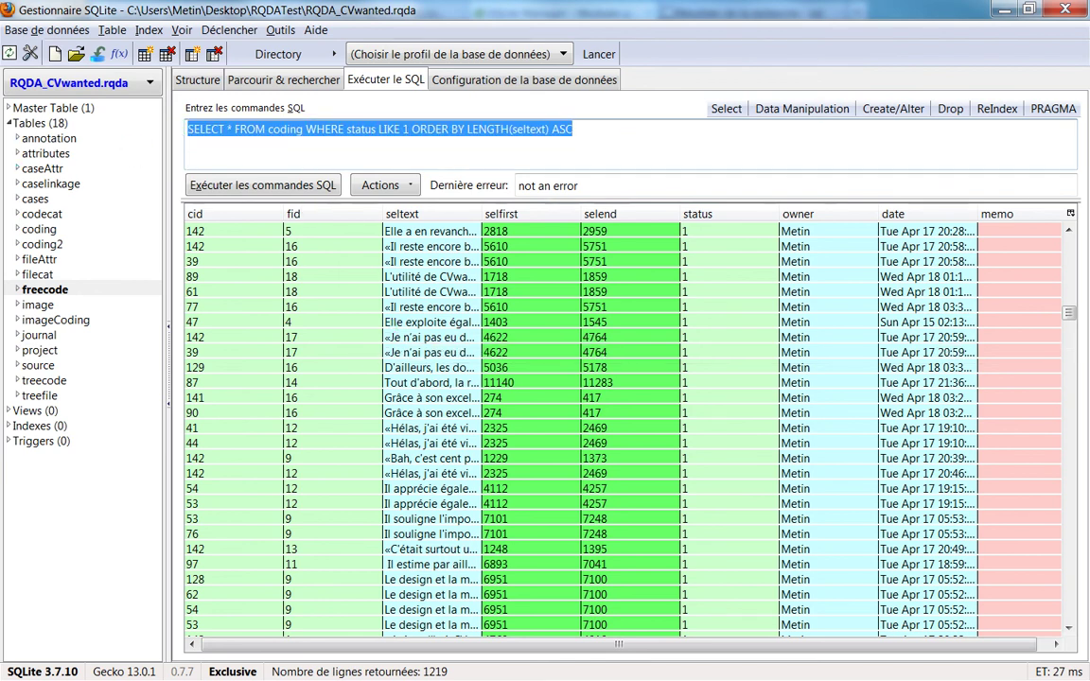
key("alt+Tab")
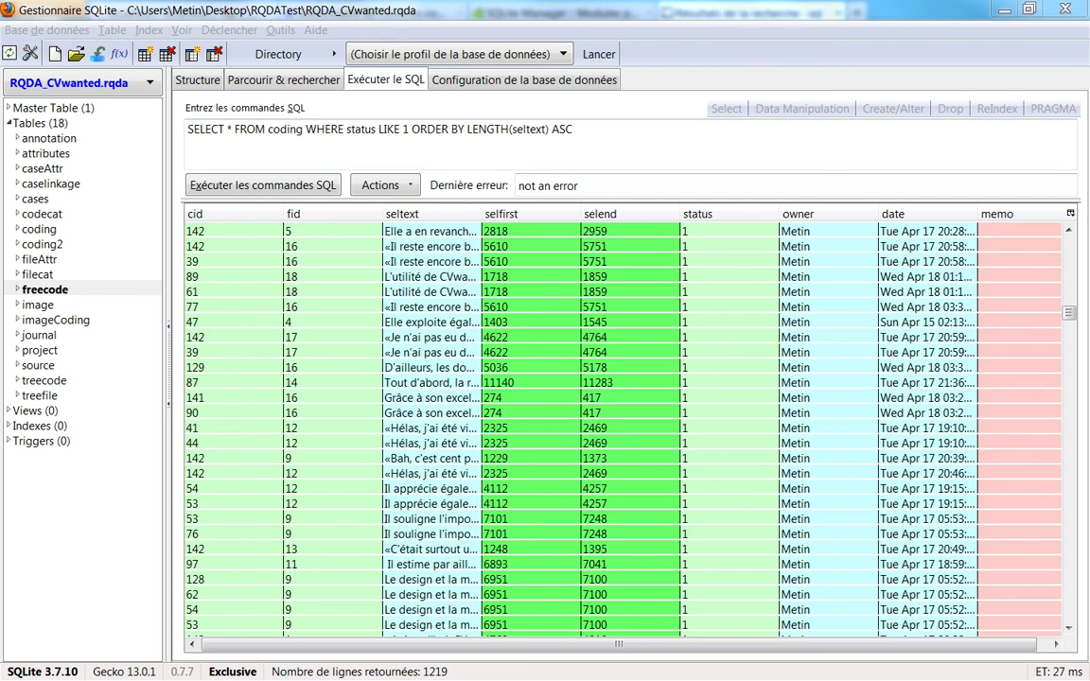
left_click(388, 352)
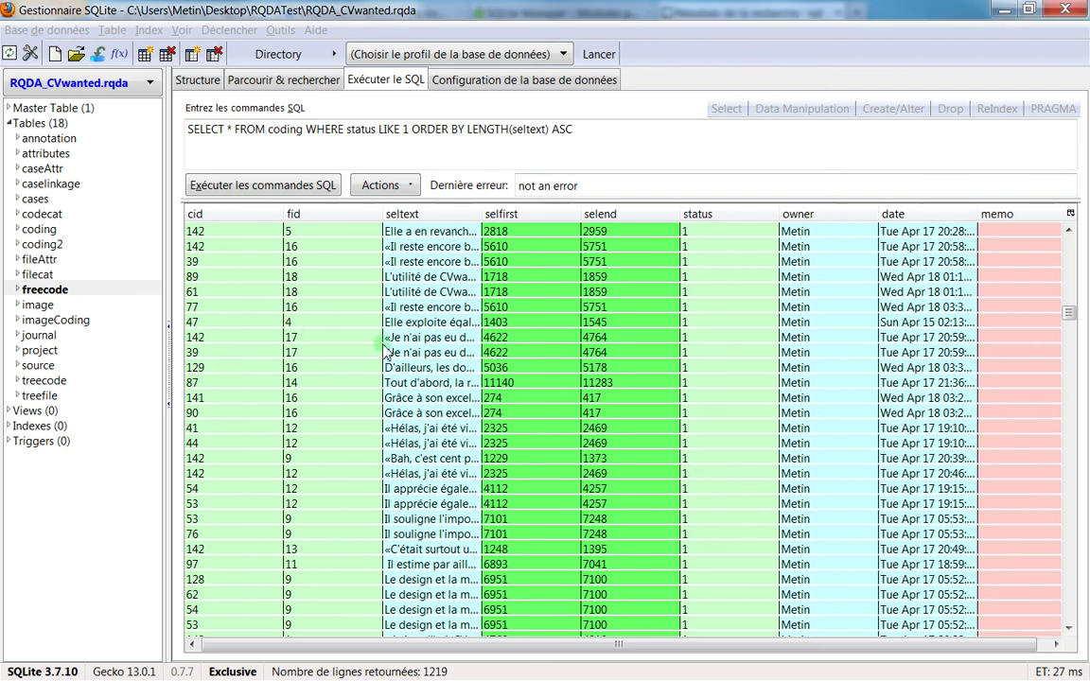
scroll(386, 350, "down", 10)
scroll(386, 350, "down", 20)
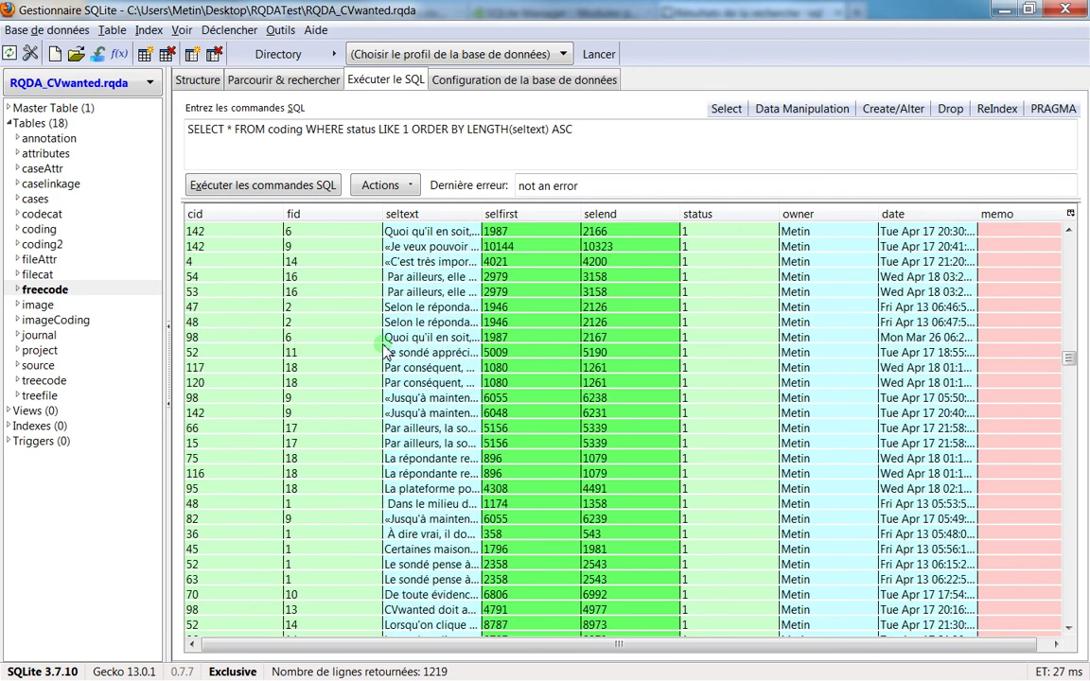
scroll(386, 350, "down", 20)
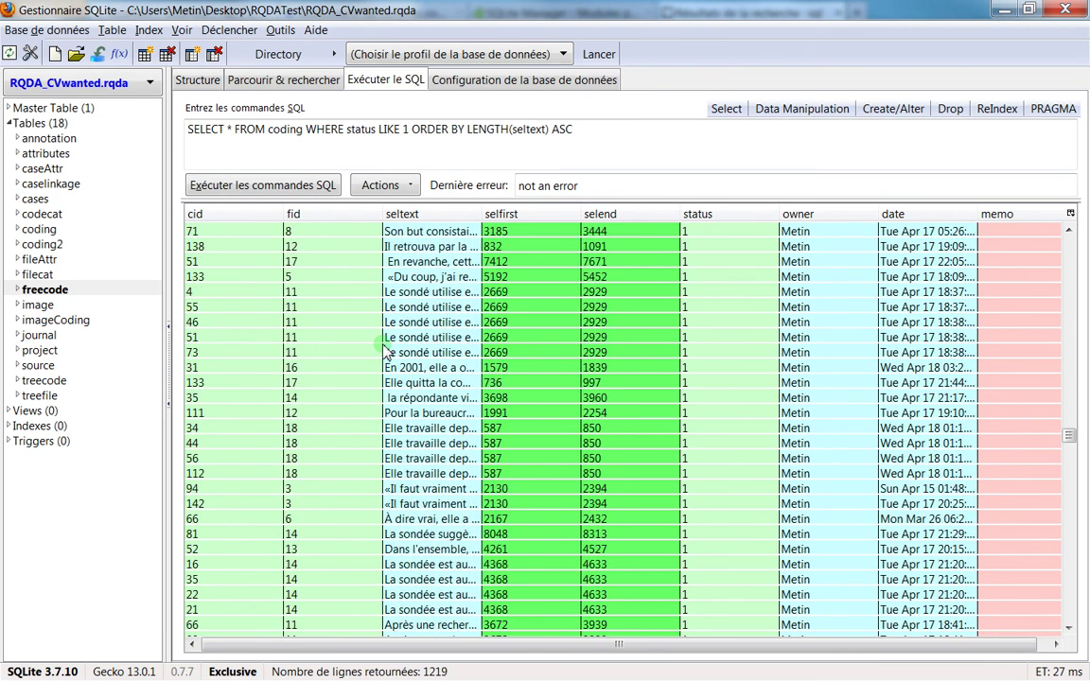
scroll(386, 350, "down", 20)
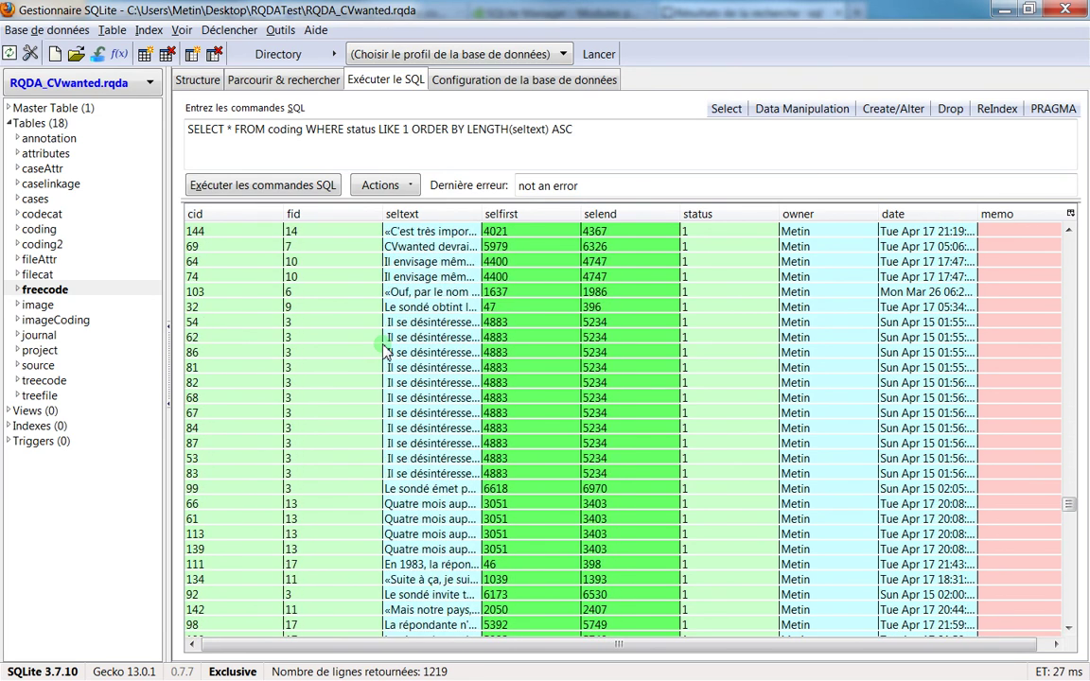
scroll(386, 350, "down", 20)
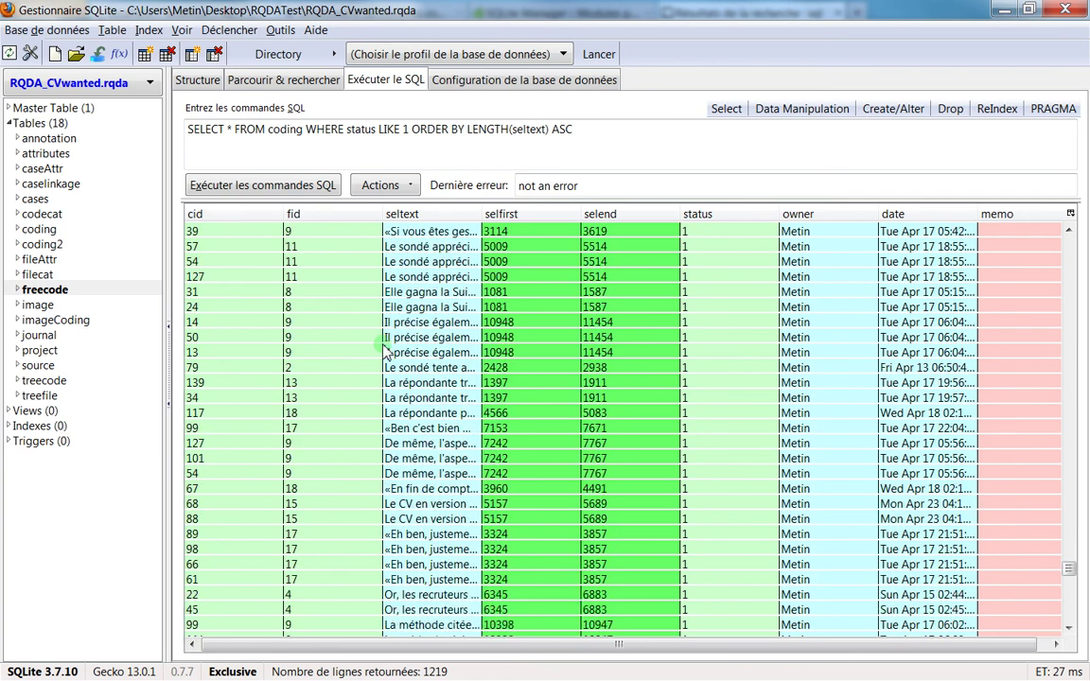
scroll(386, 351, "down", 8)
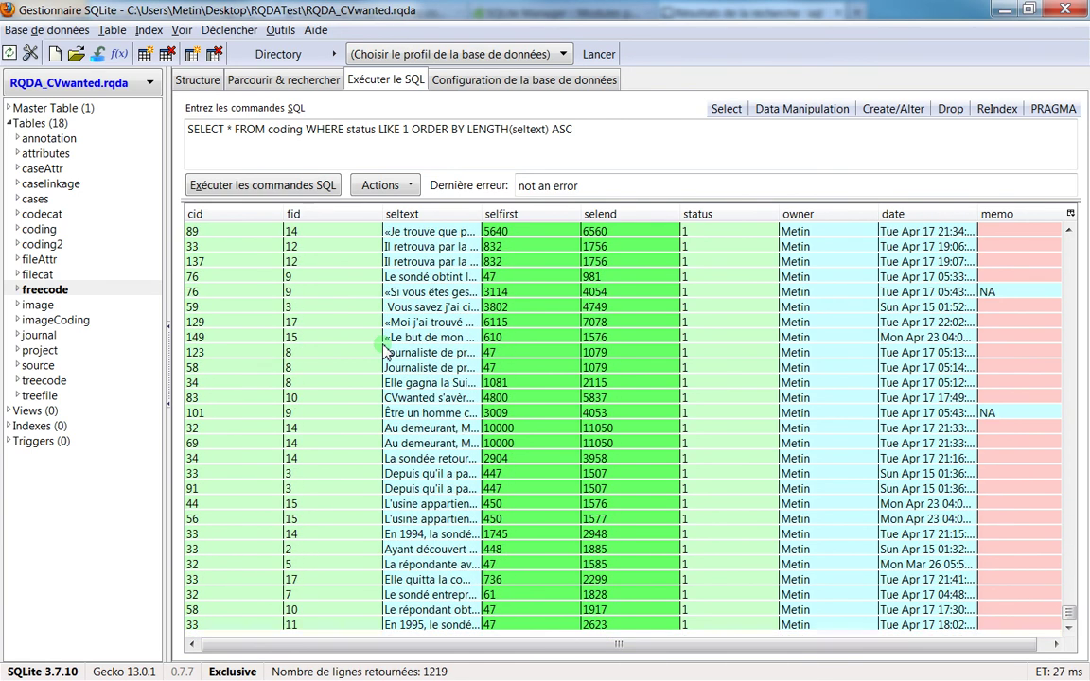
scroll(386, 350, "up", 20)
scroll(386, 350, "up", 20)
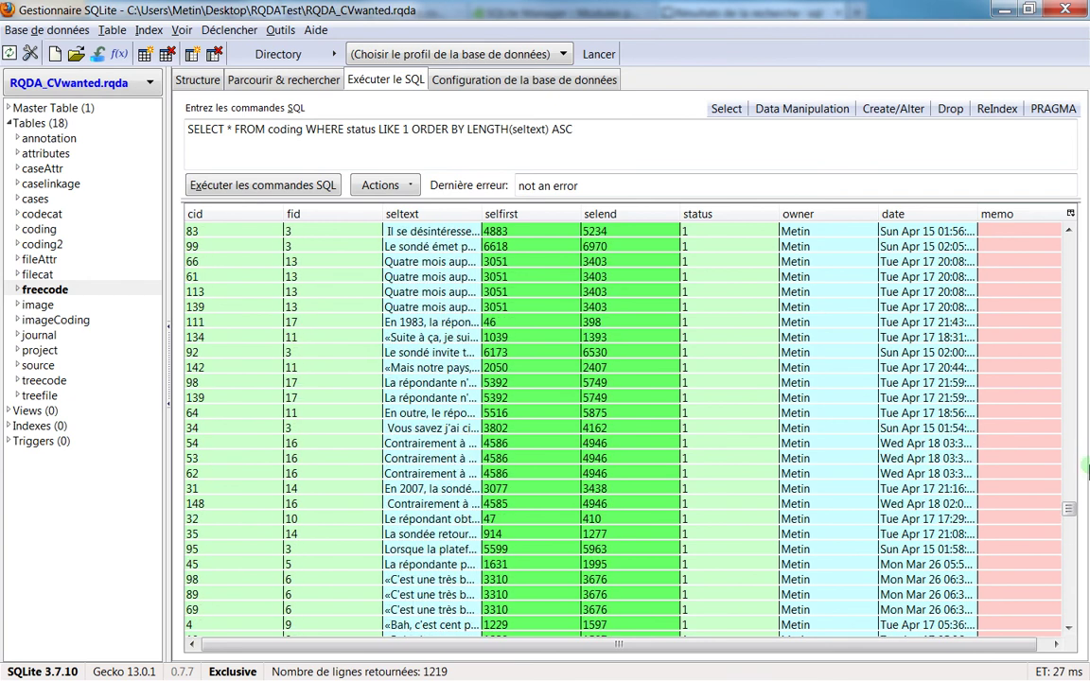
left_click_drag(1070, 510, 1069, 245)
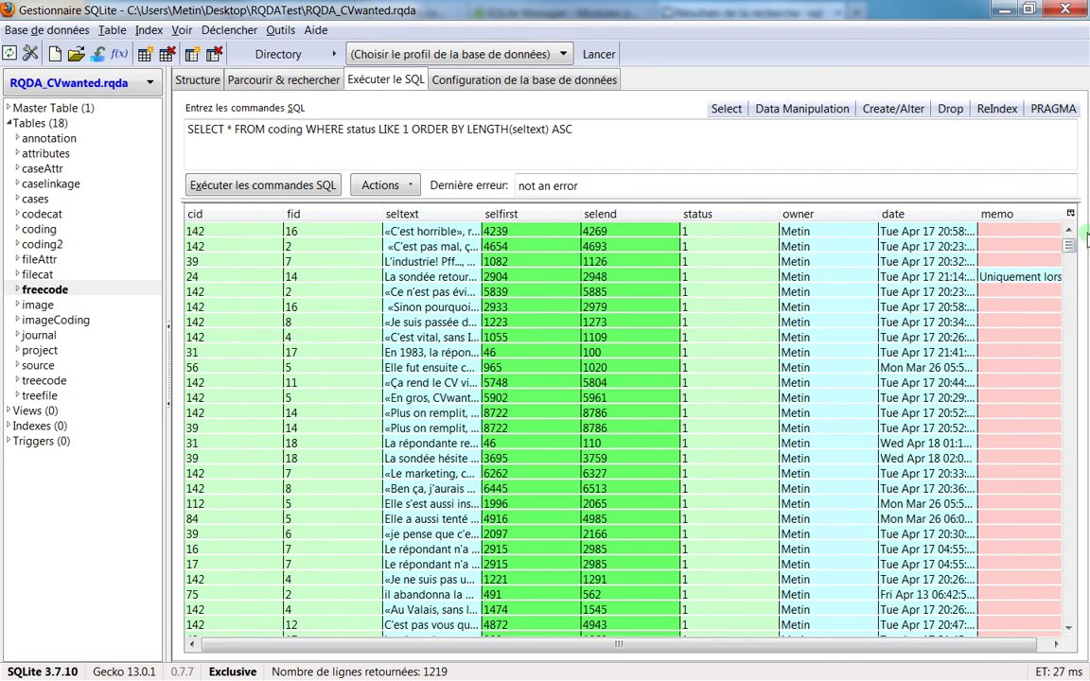